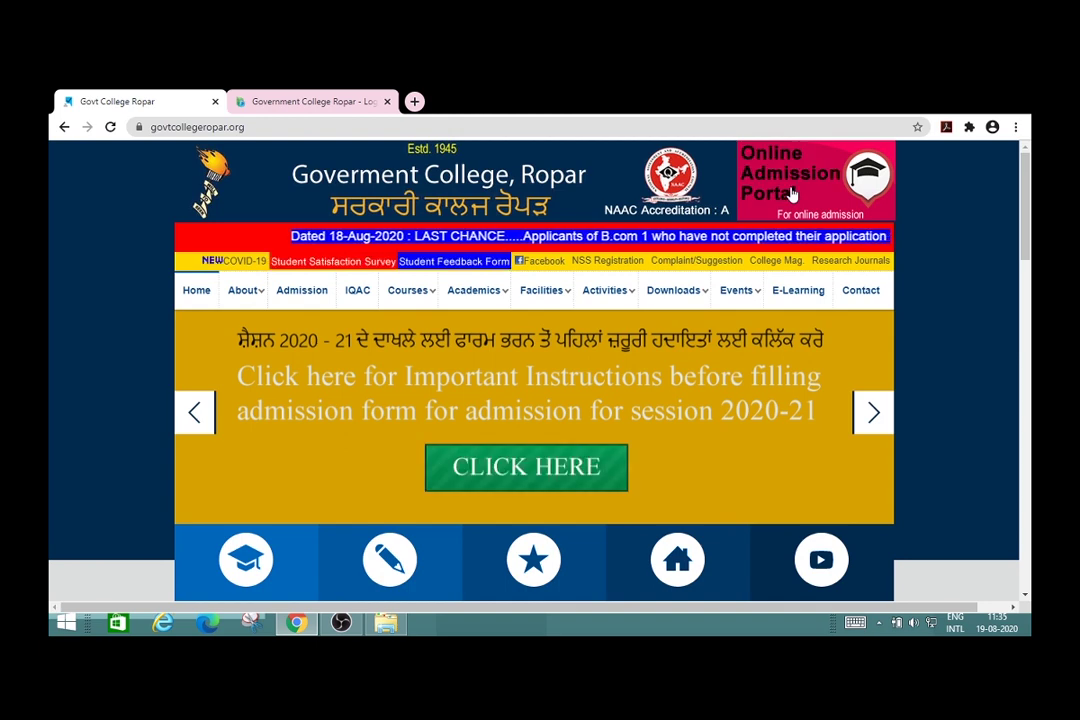
Step: Open the college's Online Admission Portal and read down through the Admissions 2020-21 instructions
{"action": "left_click", "coordinate": [791, 193]}
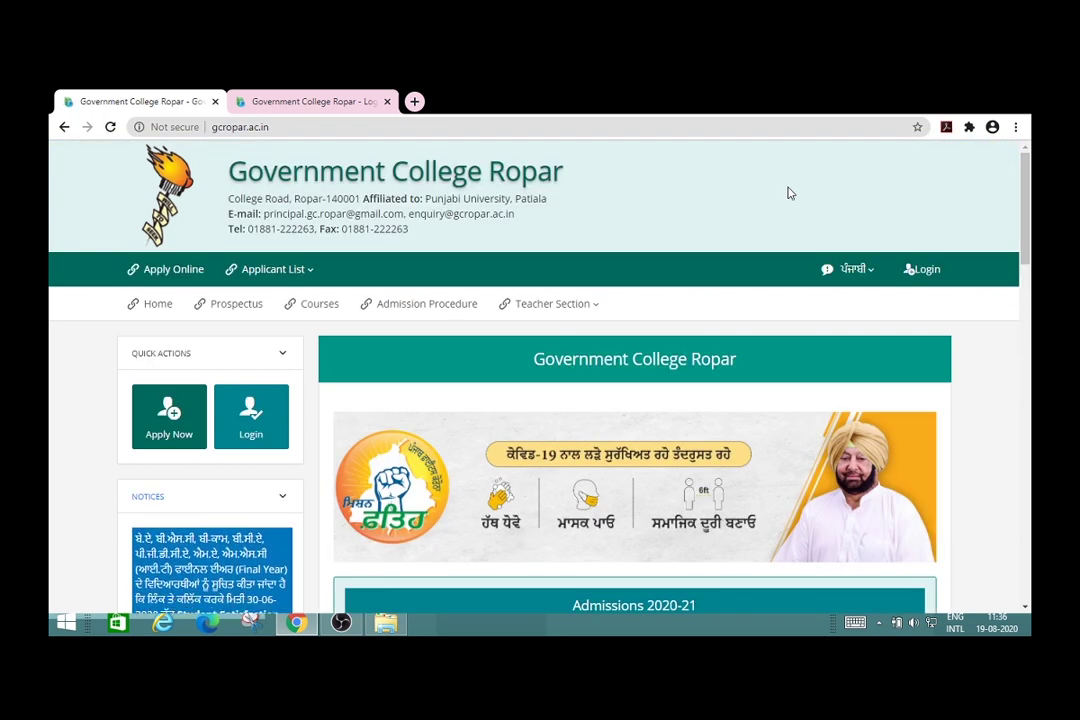
{"action": "scroll", "coordinate": [790, 193], "scroll_direction": "down", "scroll_amount": 1}
{"action": "scroll", "coordinate": [740, 217], "scroll_direction": "down", "scroll_amount": 3}
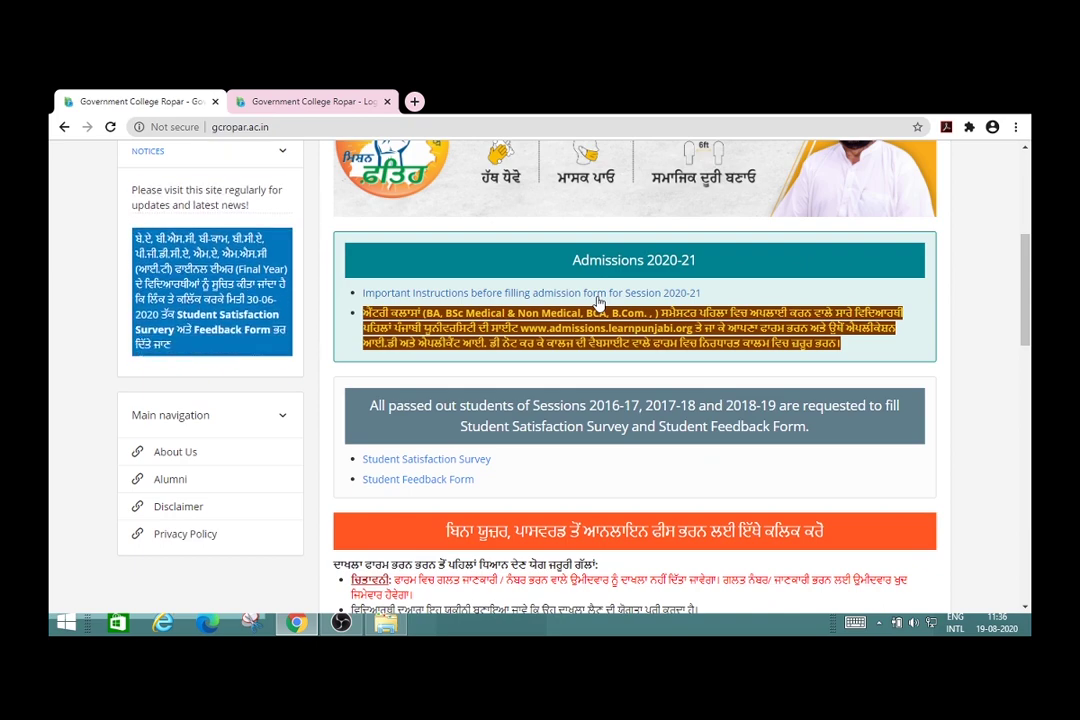
{"action": "scroll", "coordinate": [598, 300], "scroll_direction": "down", "scroll_amount": 5}
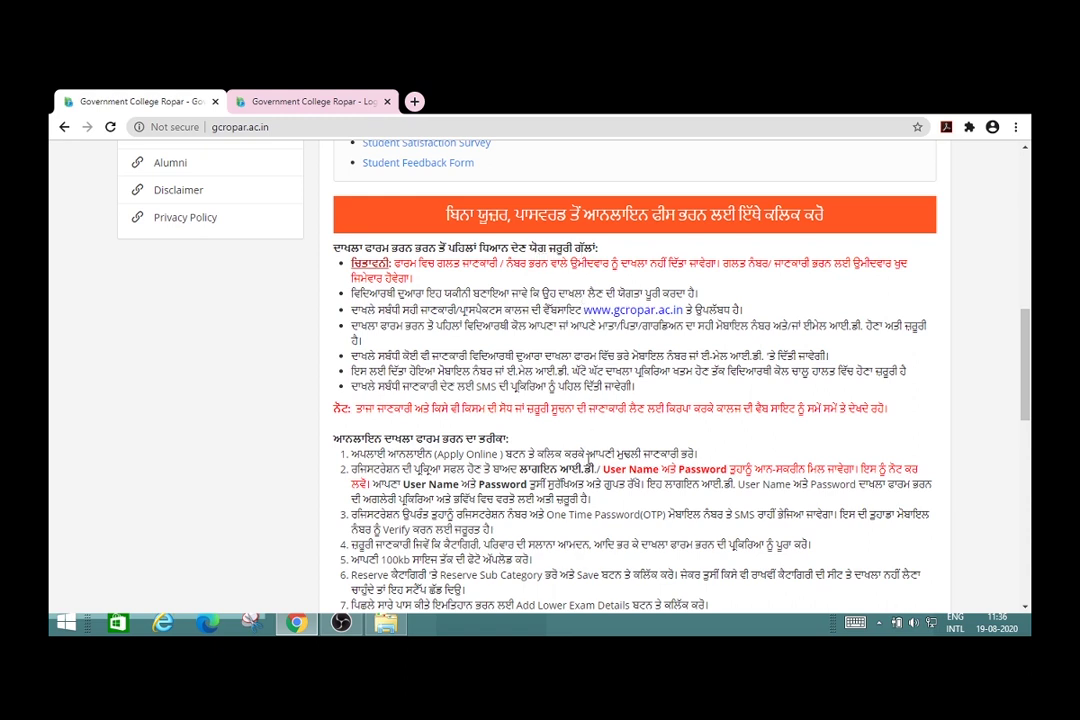
{"action": "scroll", "coordinate": [588, 465], "scroll_direction": "down", "scroll_amount": 5}
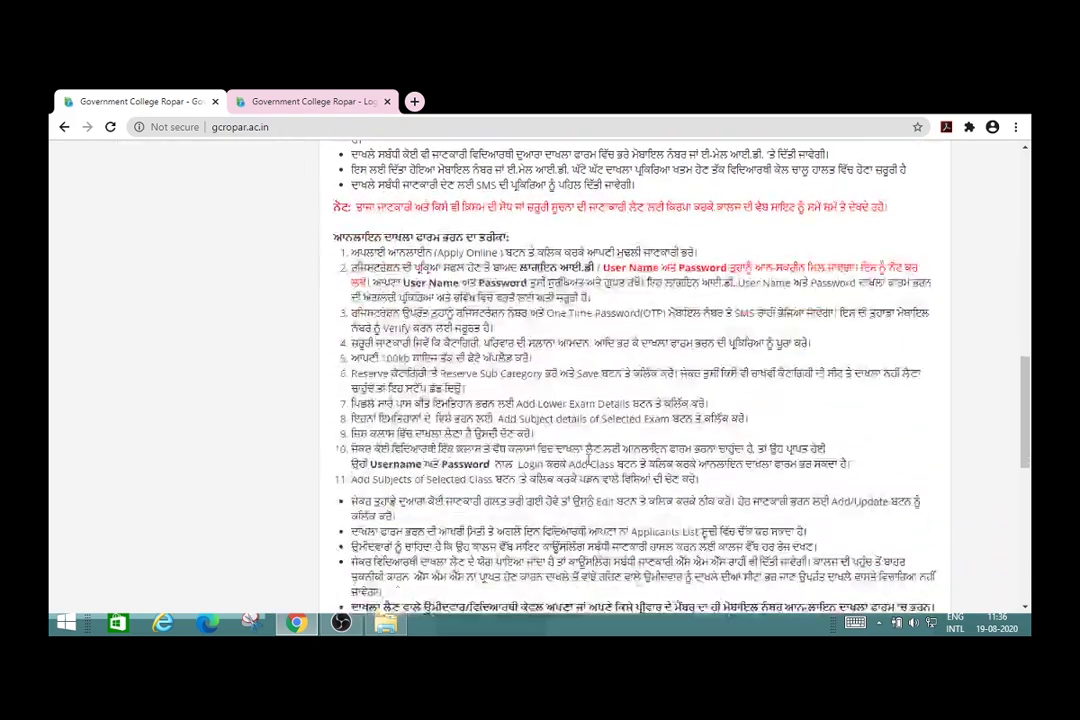
{"action": "scroll", "coordinate": [588, 465], "scroll_direction": "down", "scroll_amount": 2}
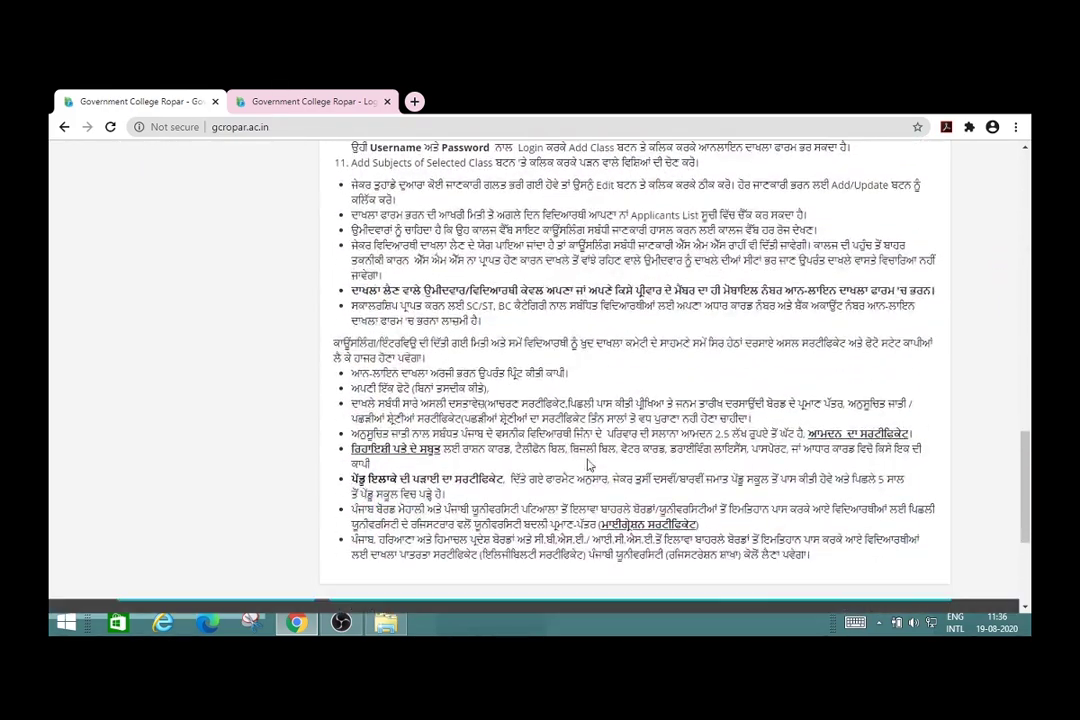
Step: Return to the top of the instructions and begin a new application with Apply Now
{"action": "scroll", "coordinate": [588, 465], "scroll_direction": "up", "scroll_amount": 4}
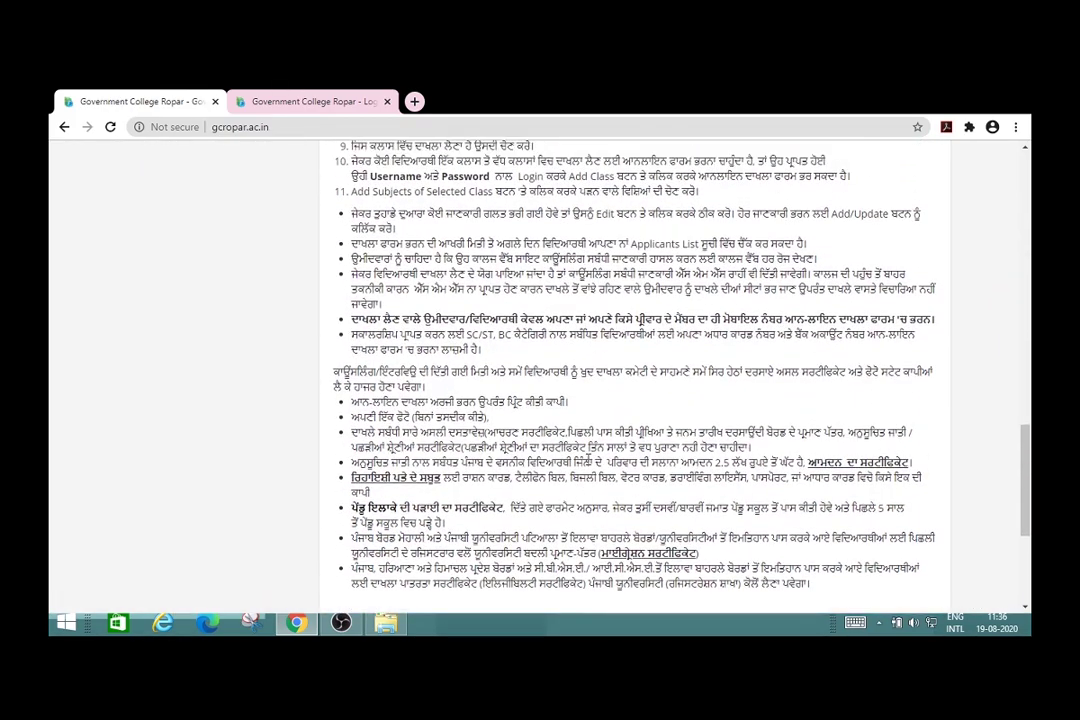
{"action": "scroll", "coordinate": [588, 465], "scroll_direction": "up", "scroll_amount": 2}
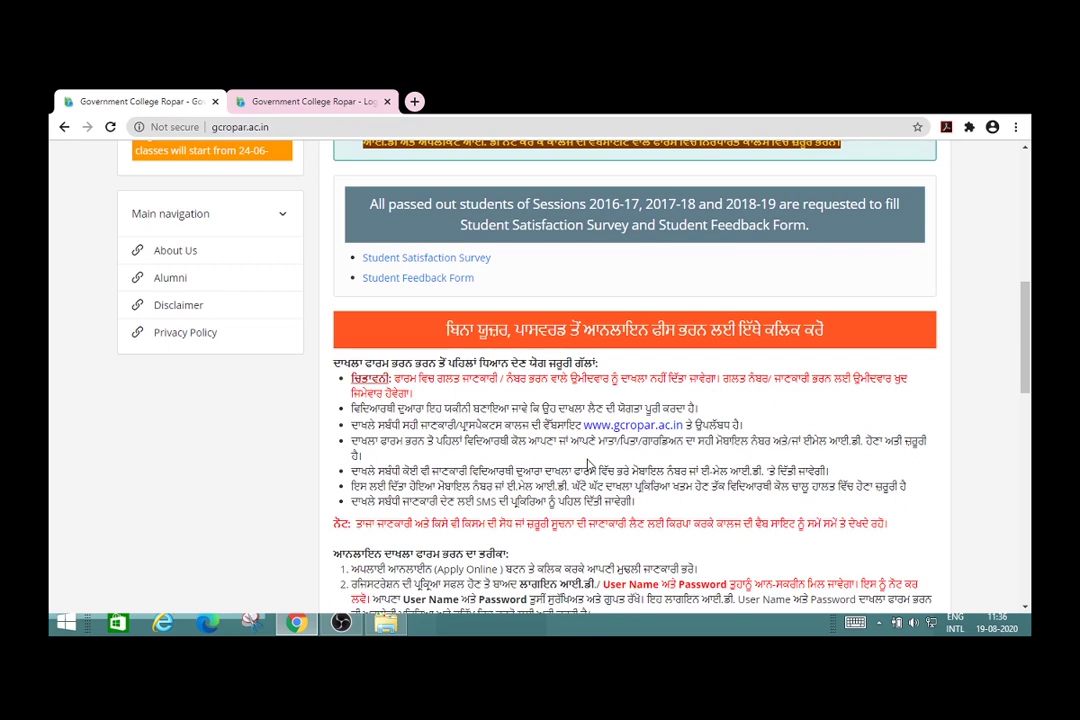
{"action": "scroll", "coordinate": [588, 465], "scroll_direction": "up", "scroll_amount": 4}
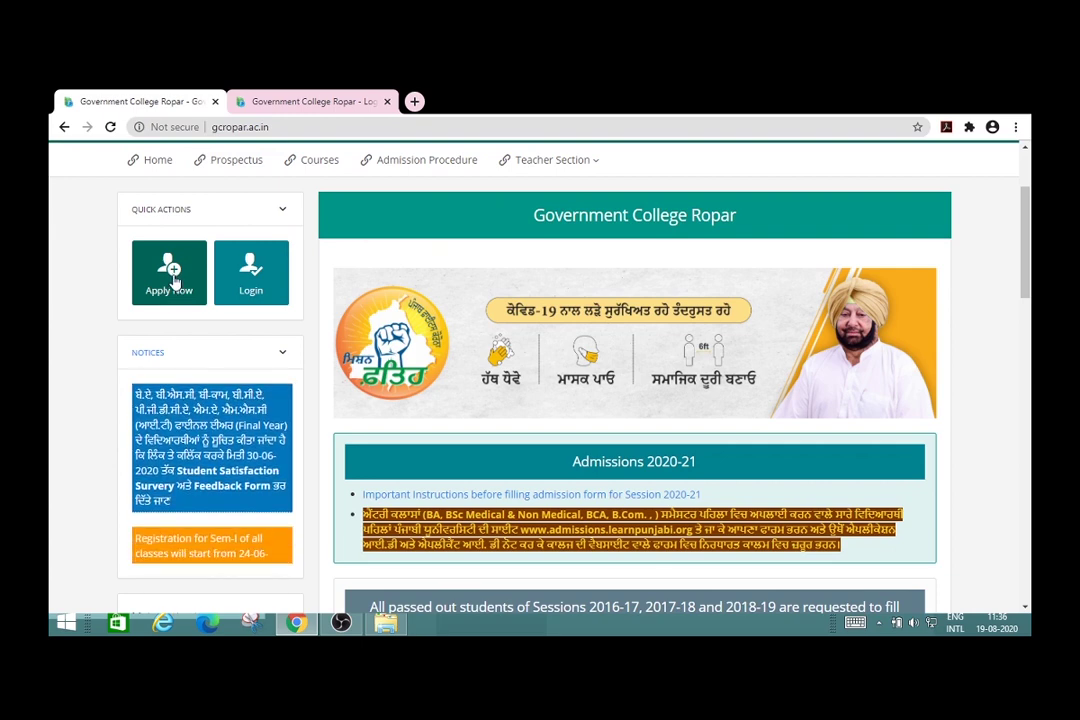
{"action": "left_click", "coordinate": [172, 283]}
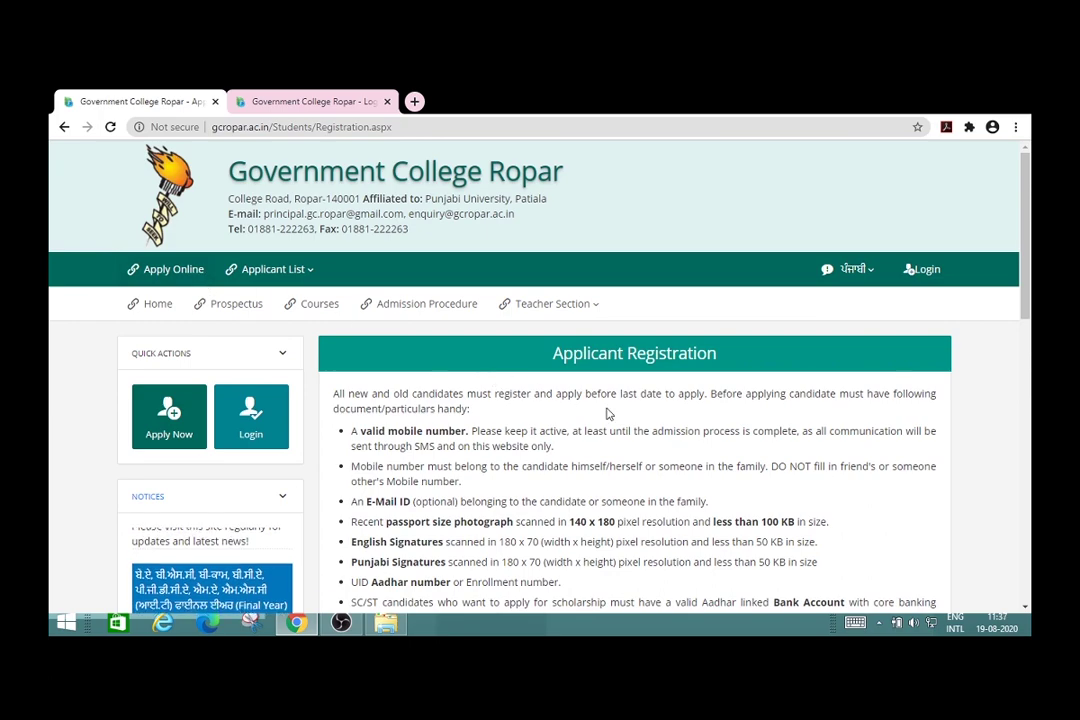
Step: Read the Applicant Registration requirements and the classes open for registration, including BA Sem-I and BCA Sem-I
{"action": "scroll", "coordinate": [606, 408], "scroll_direction": "down", "scroll_amount": 1}
{"action": "scroll", "coordinate": [606, 408], "scroll_direction": "down", "scroll_amount": 5}
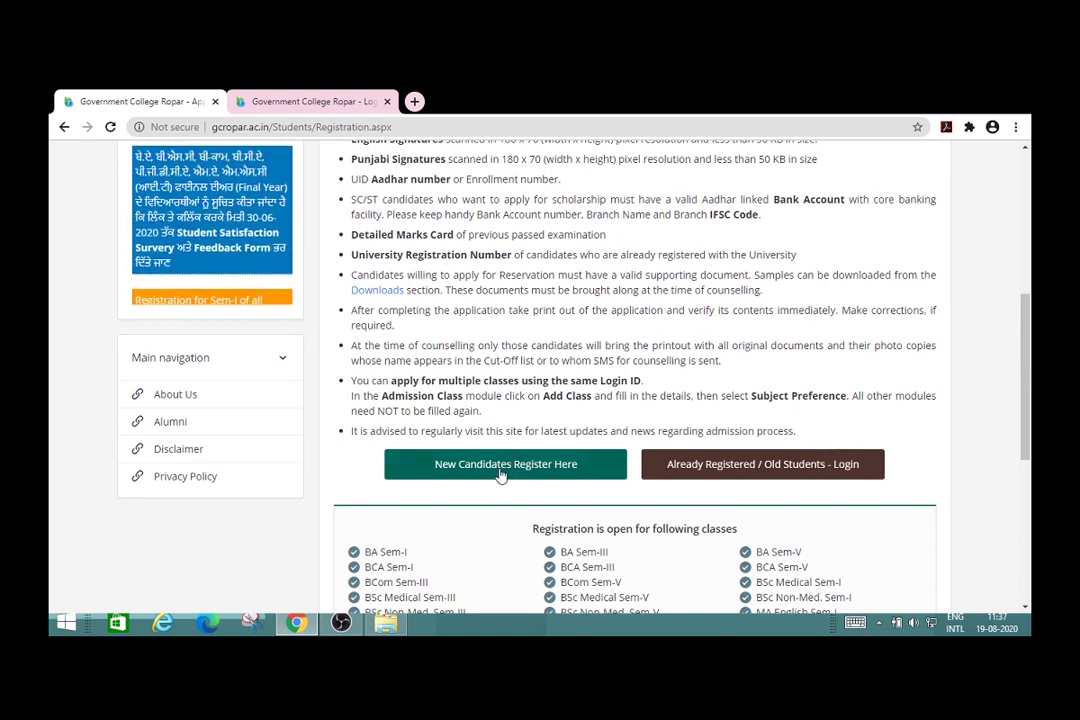
{"action": "scroll", "coordinate": [501, 476], "scroll_direction": "up", "scroll_amount": 3}
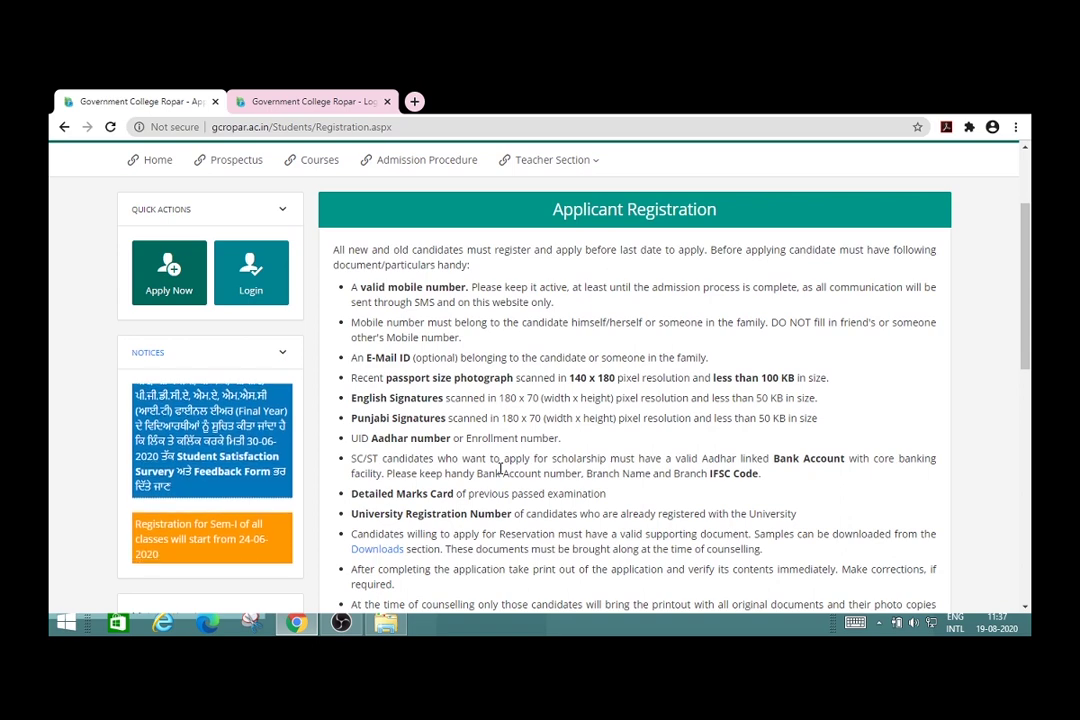
{"action": "scroll", "coordinate": [500, 468], "scroll_direction": "down", "scroll_amount": 1}
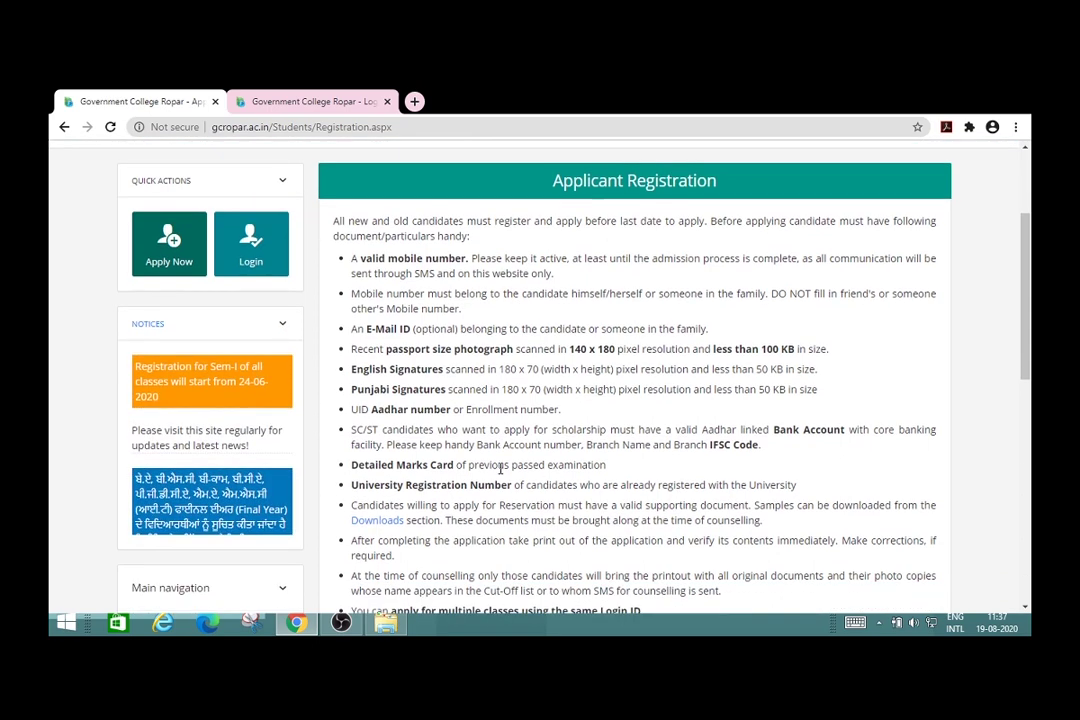
{"action": "scroll", "coordinate": [500, 468], "scroll_direction": "down", "scroll_amount": 1}
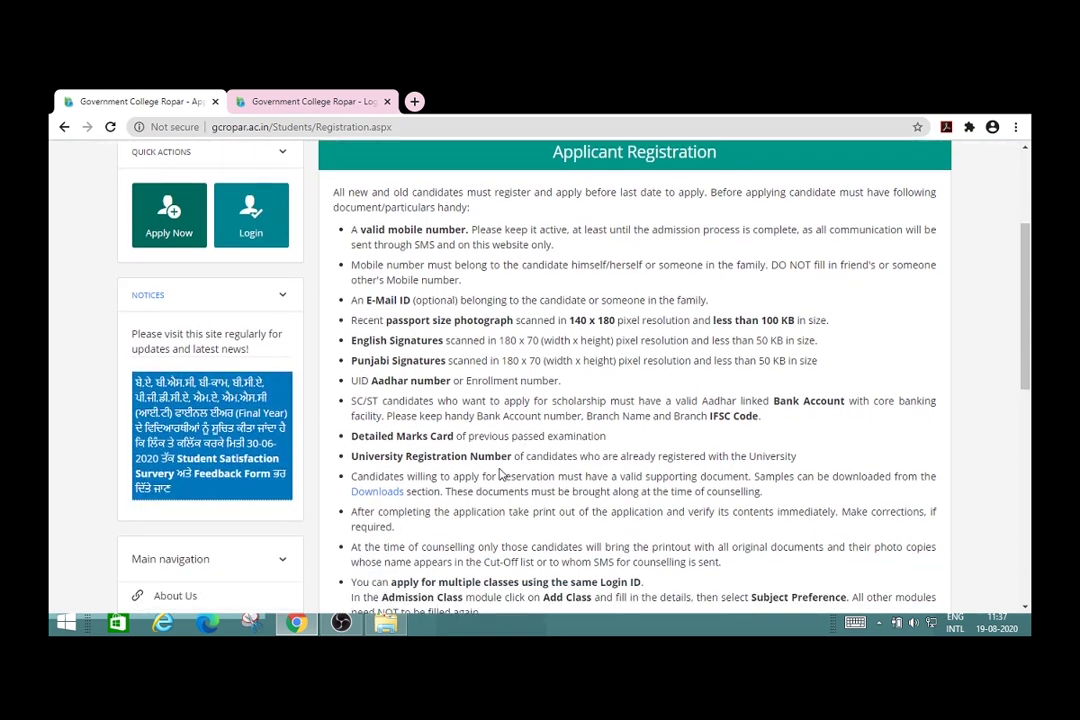
{"action": "scroll", "coordinate": [500, 475], "scroll_direction": "down", "scroll_amount": 1}
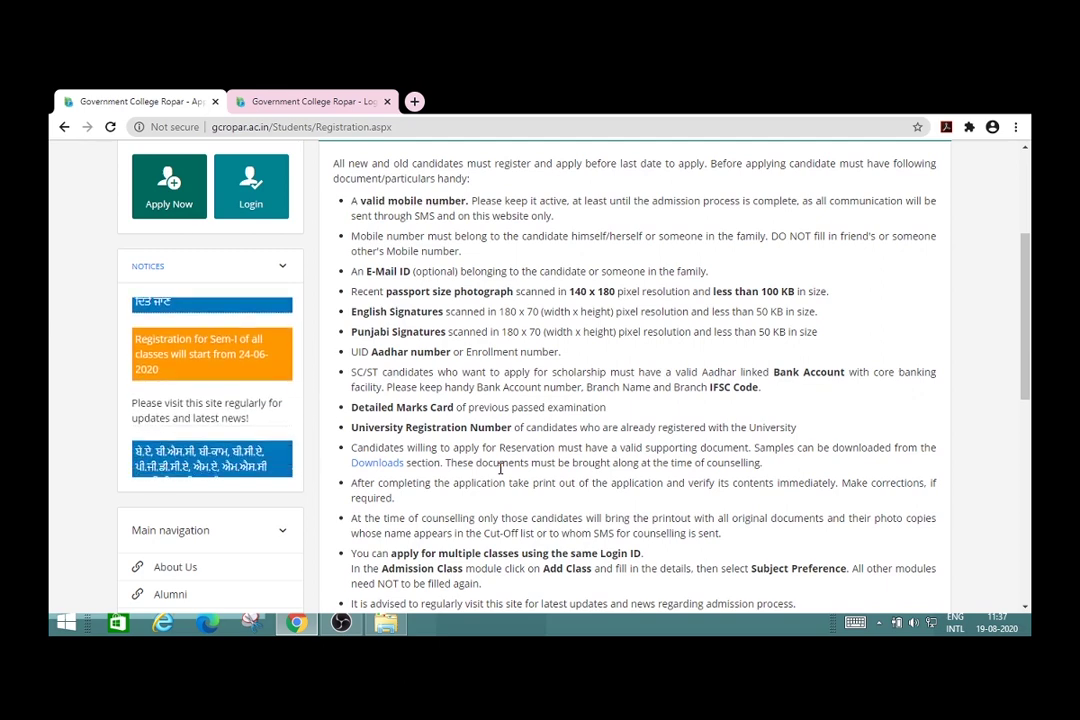
{"action": "scroll", "coordinate": [500, 468], "scroll_direction": "down", "scroll_amount": 2}
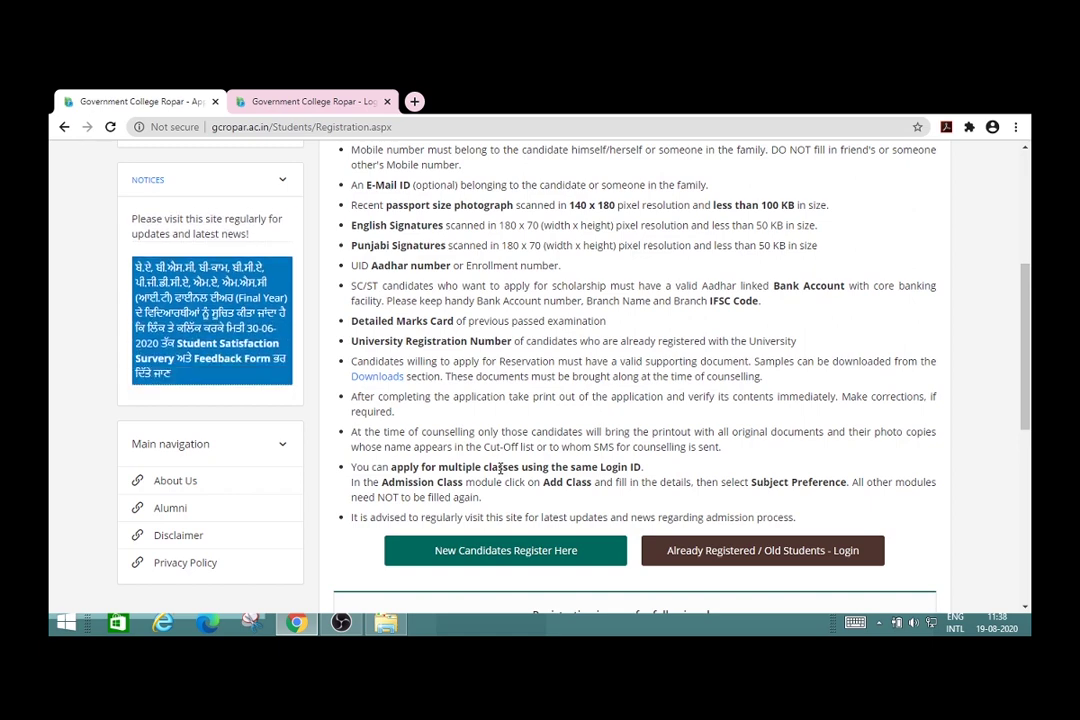
{"action": "scroll", "coordinate": [500, 470], "scroll_direction": "down", "scroll_amount": 1}
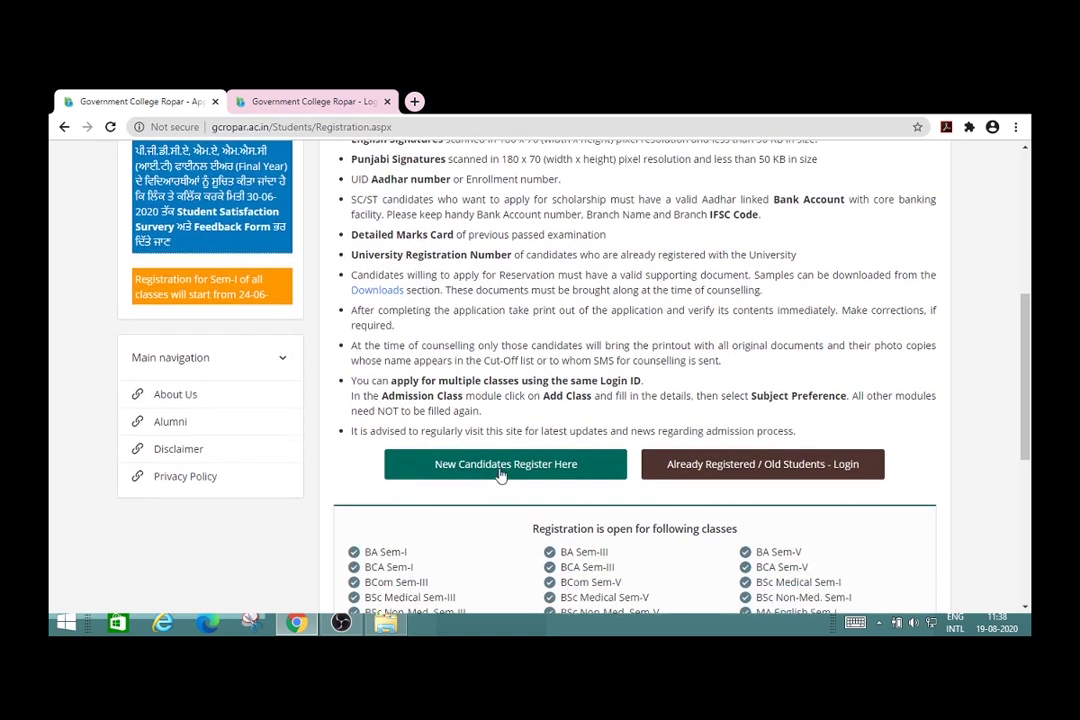
Step: Open the new candidate registration form and enter the candidate's name
{"action": "left_click", "coordinate": [500, 472]}
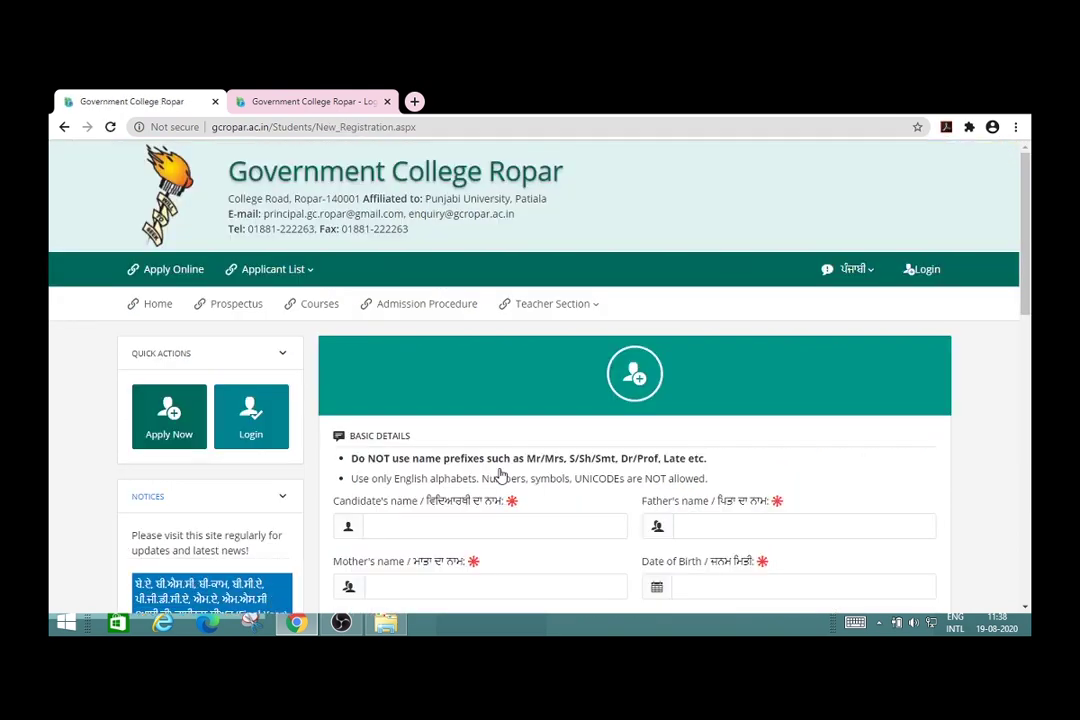
{"action": "scroll", "coordinate": [525, 497], "scroll_direction": "down", "scroll_amount": 3}
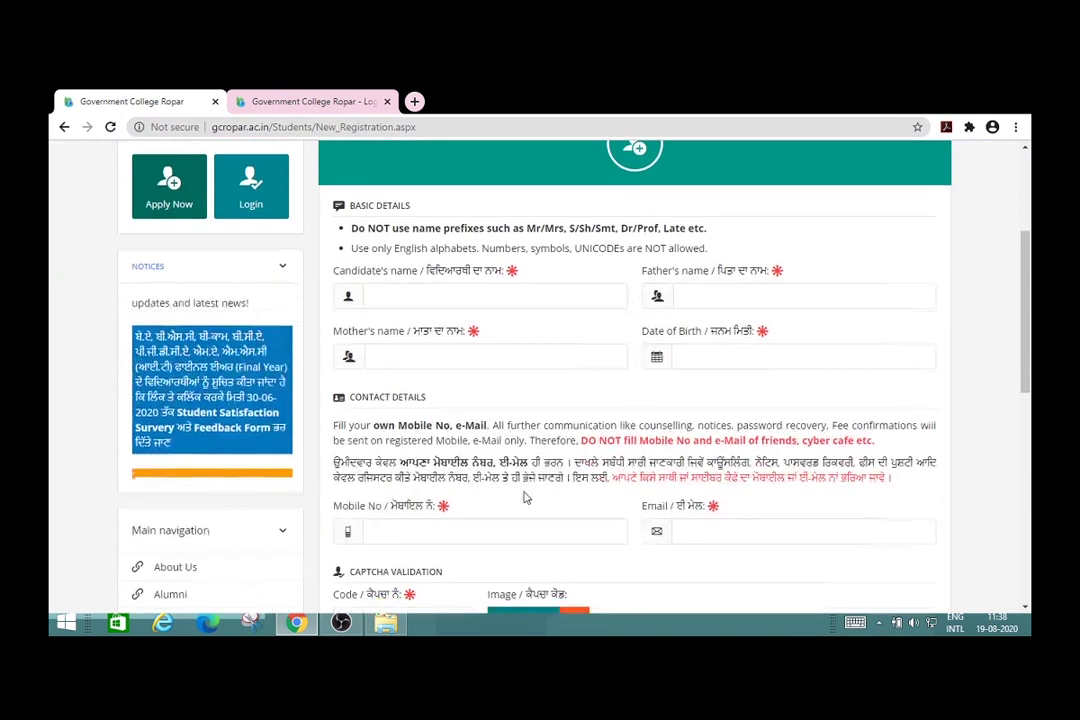
{"action": "left_click", "coordinate": [456, 295]}
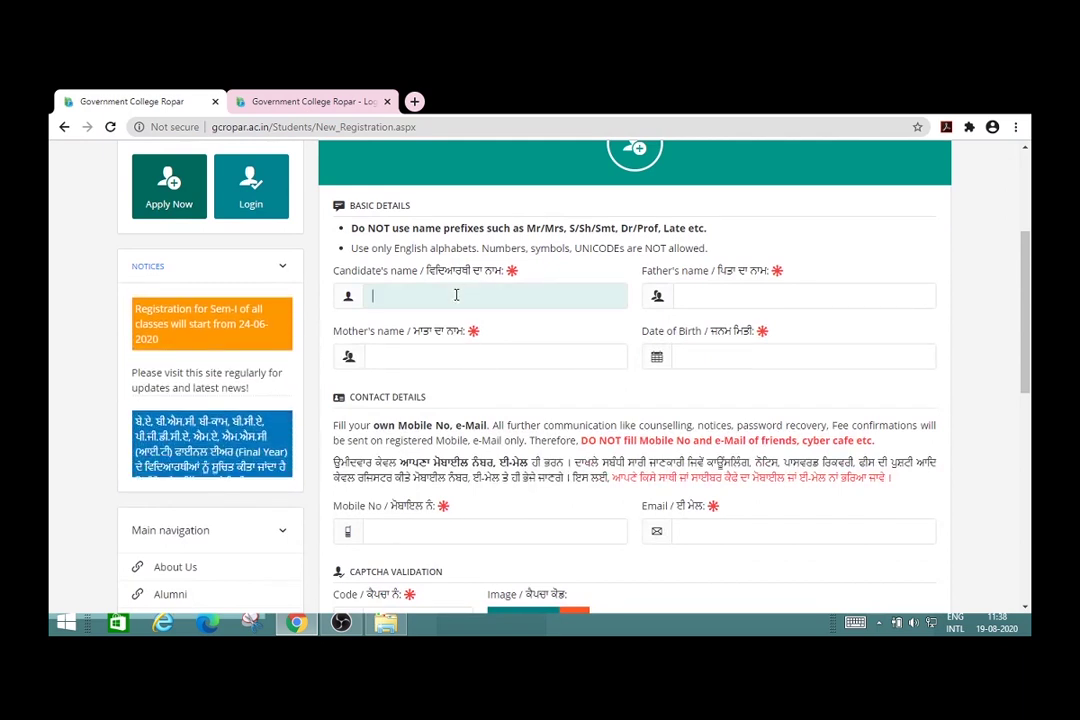
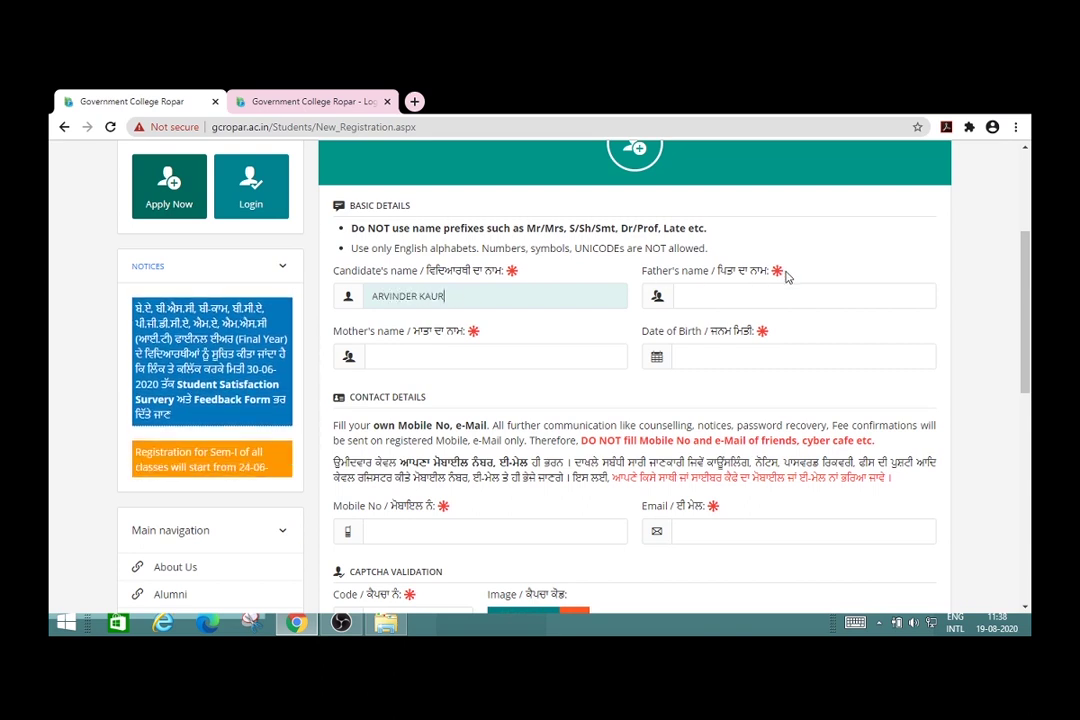
Step: Fill in the father's name and the mother's name fields
{"action": "left_click", "coordinate": [757, 291]}
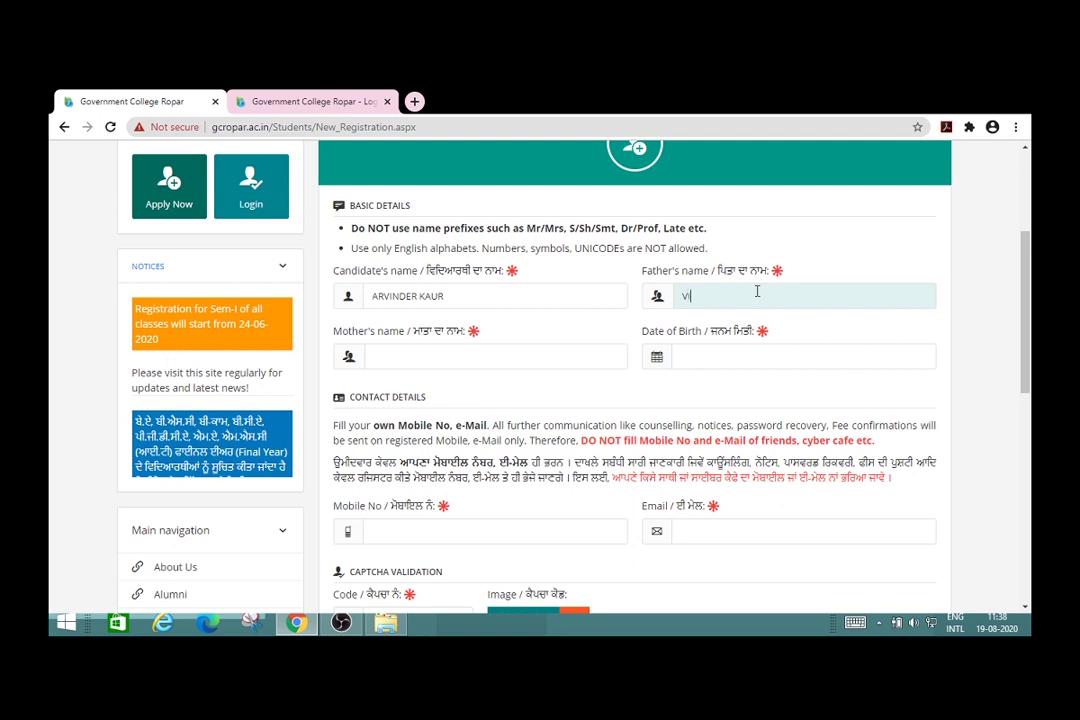
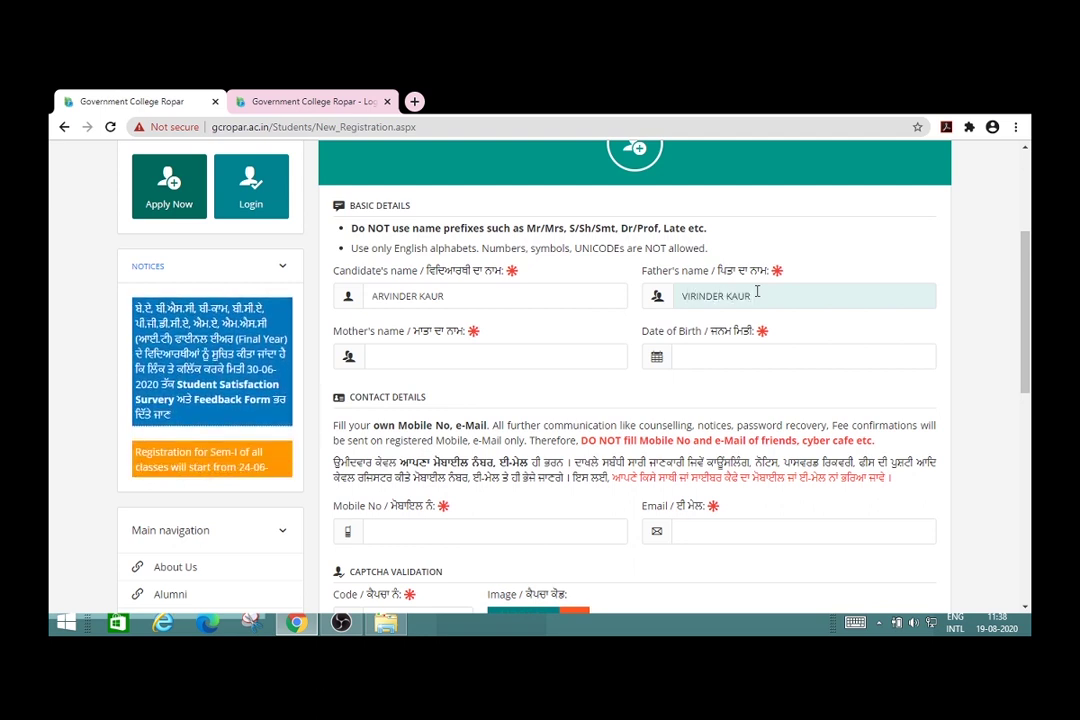
{"action": "left_click", "coordinate": [507, 357]}
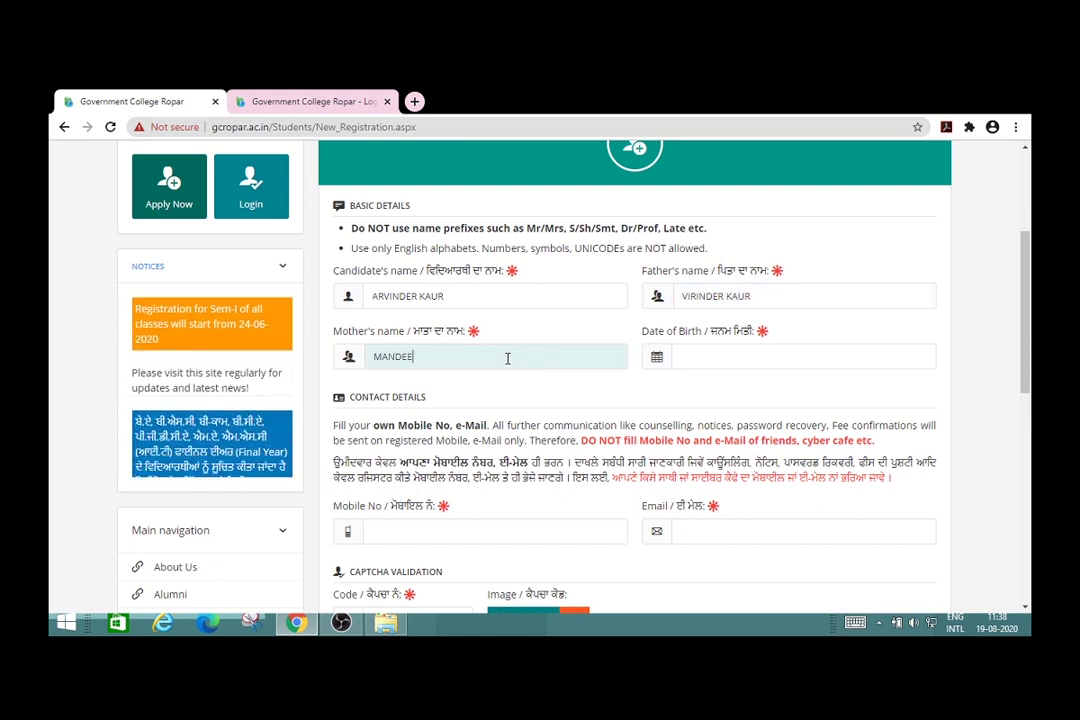
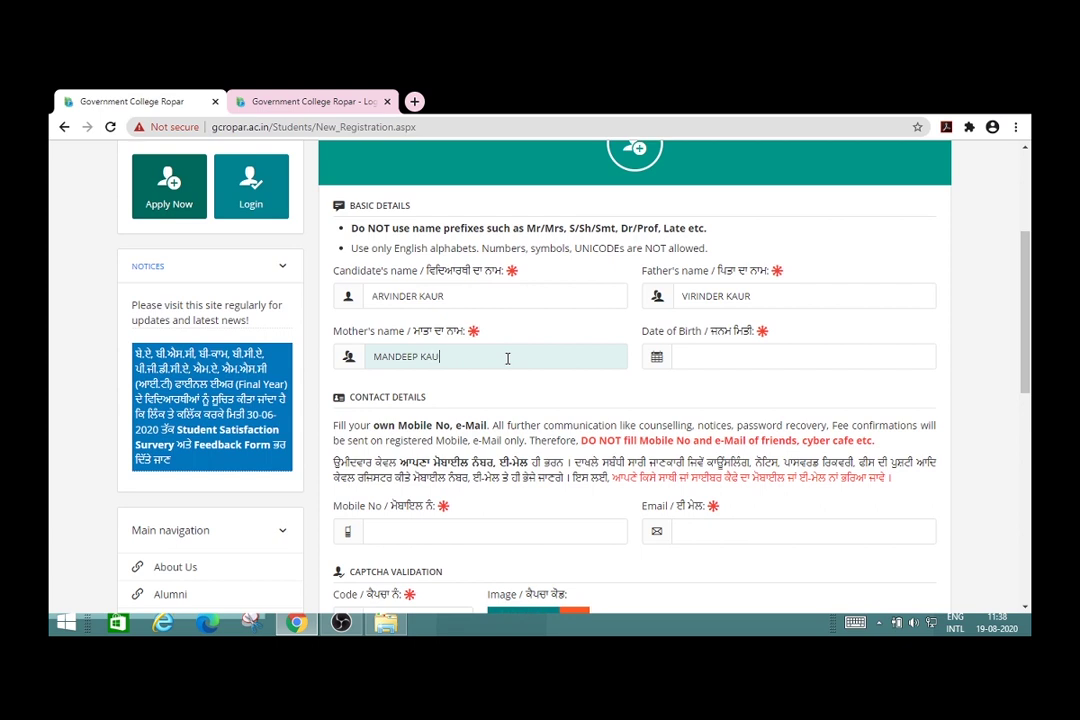
Step: Enter the date of birth 08-02-1973 and close the date picker
{"action": "left_click", "coordinate": [706, 357]}
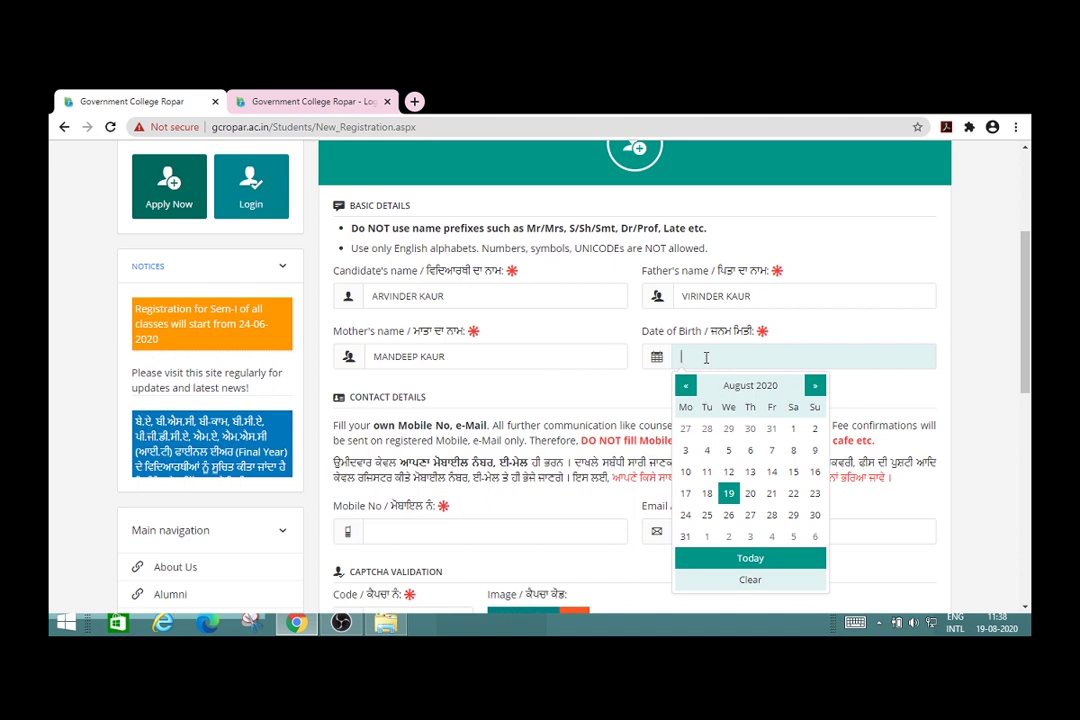
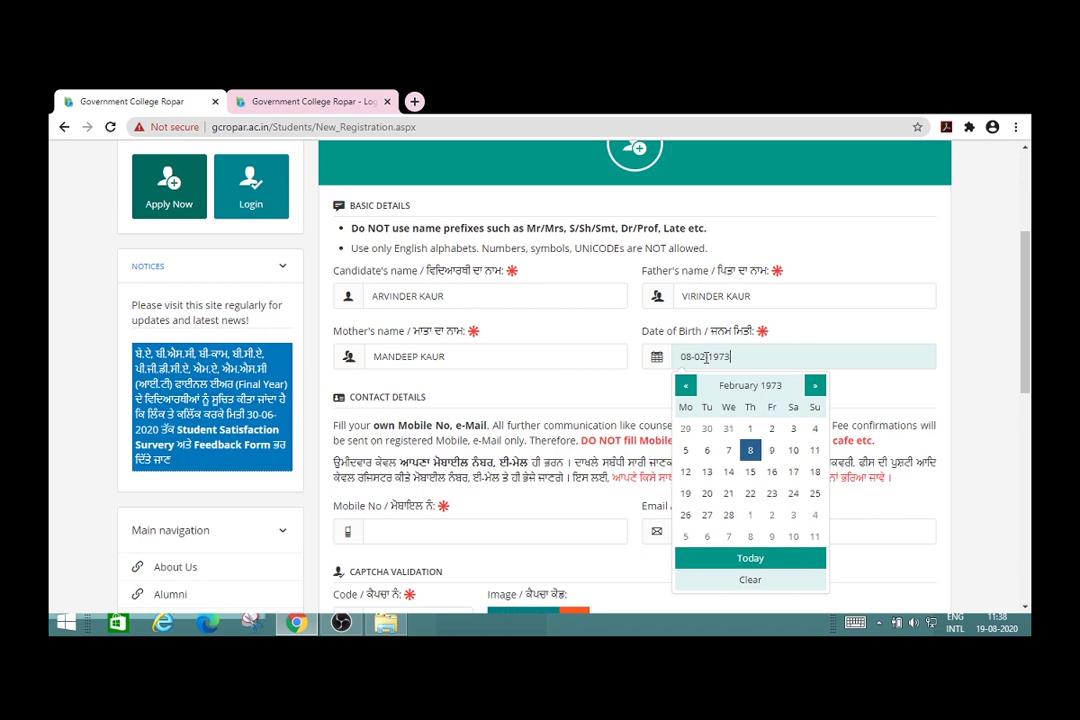
{"action": "left_click", "coordinate": [979, 364]}
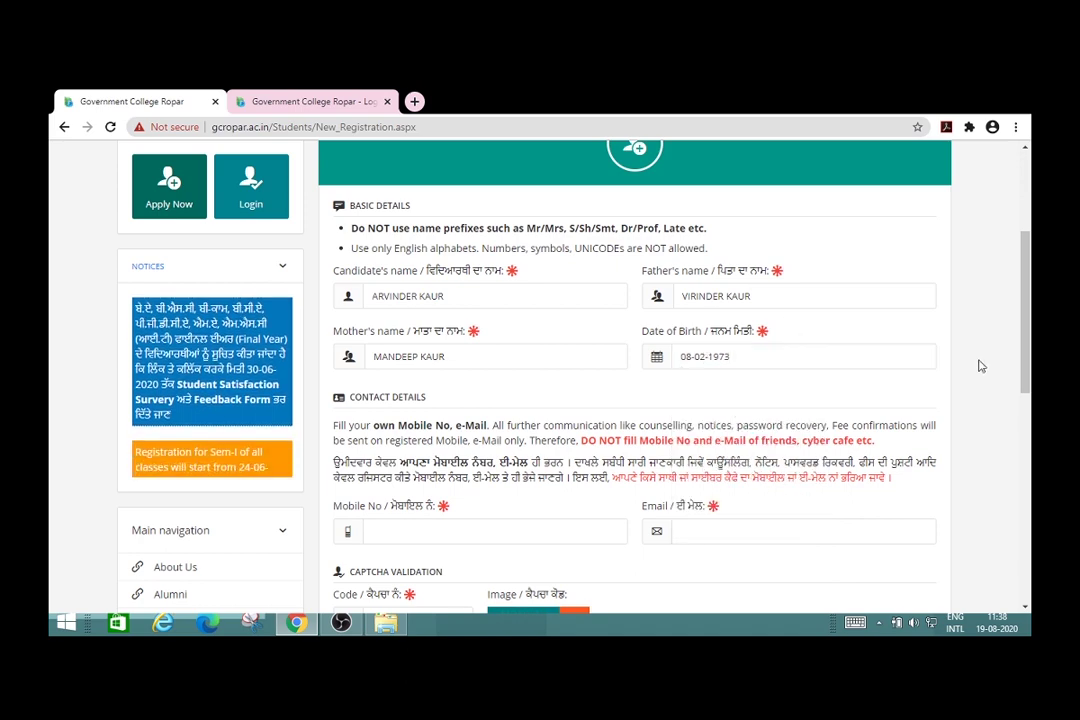
{"action": "scroll", "coordinate": [861, 524], "scroll_direction": "down", "scroll_amount": 3}
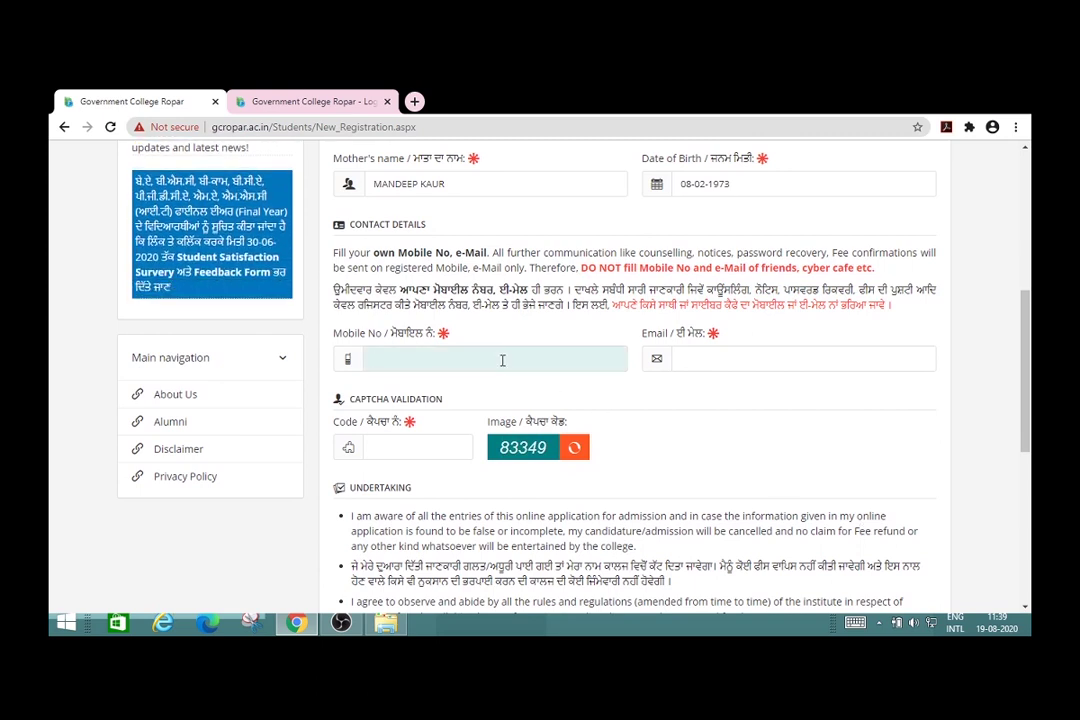
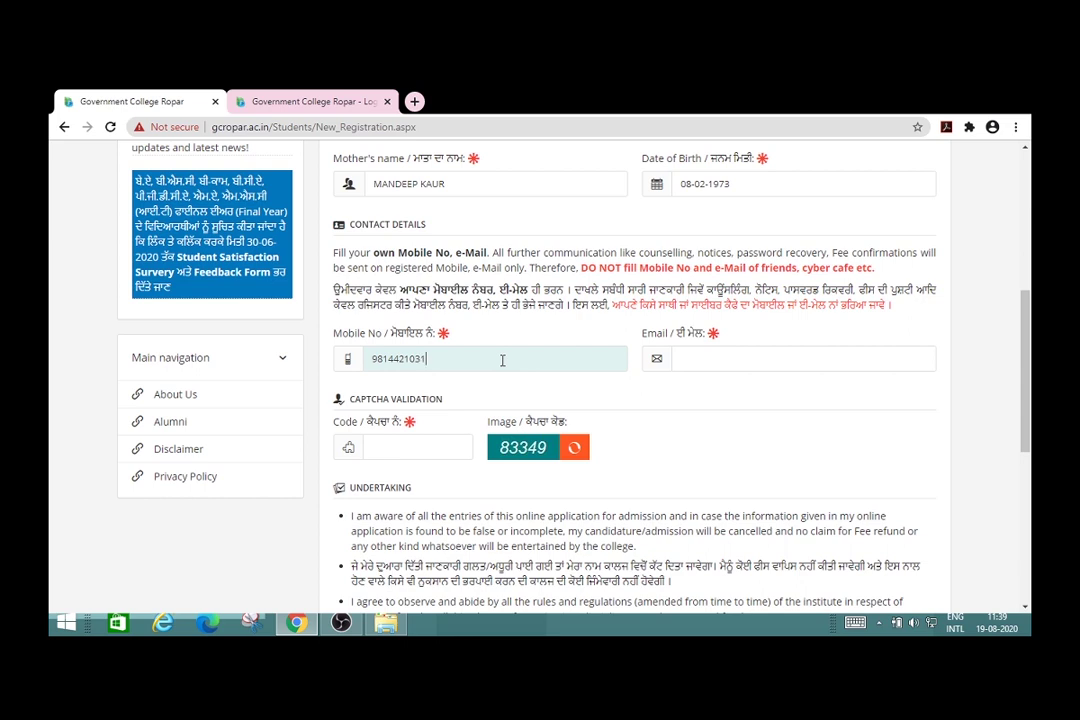
Step: Enter the candidate's mobile number, fill the e-mail from the saved suggestion, and start the captcha code
{"action": "left_click", "coordinate": [976, 459]}
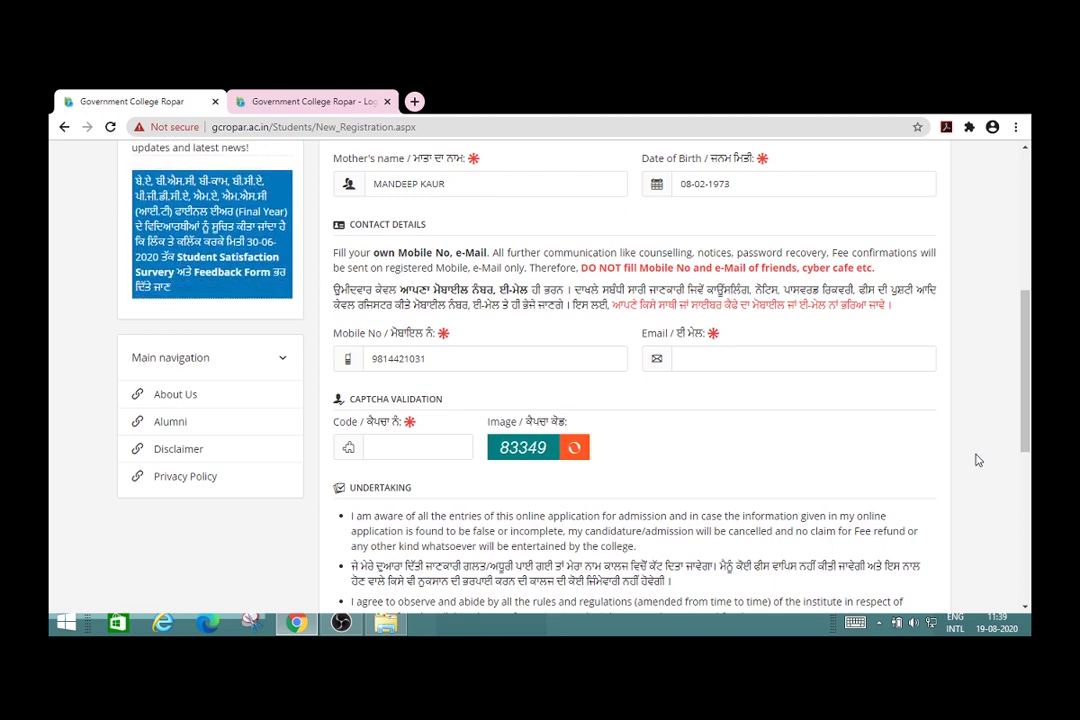
{"action": "left_click", "coordinate": [772, 357]}
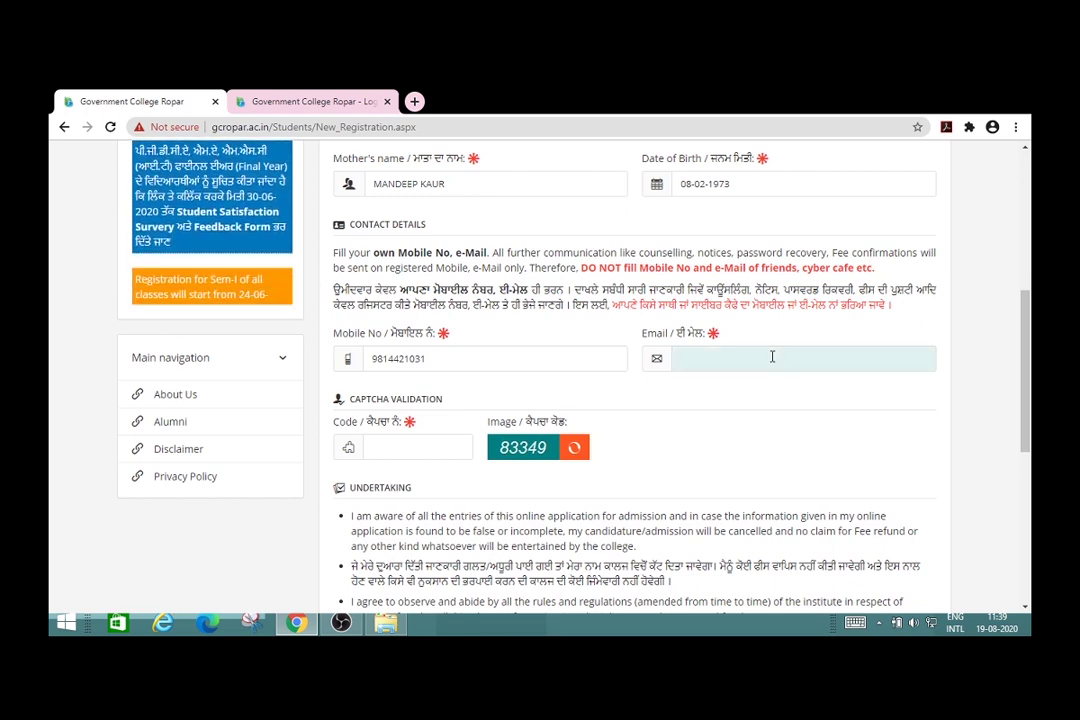
{"action": "left_click", "coordinate": [745, 422]}
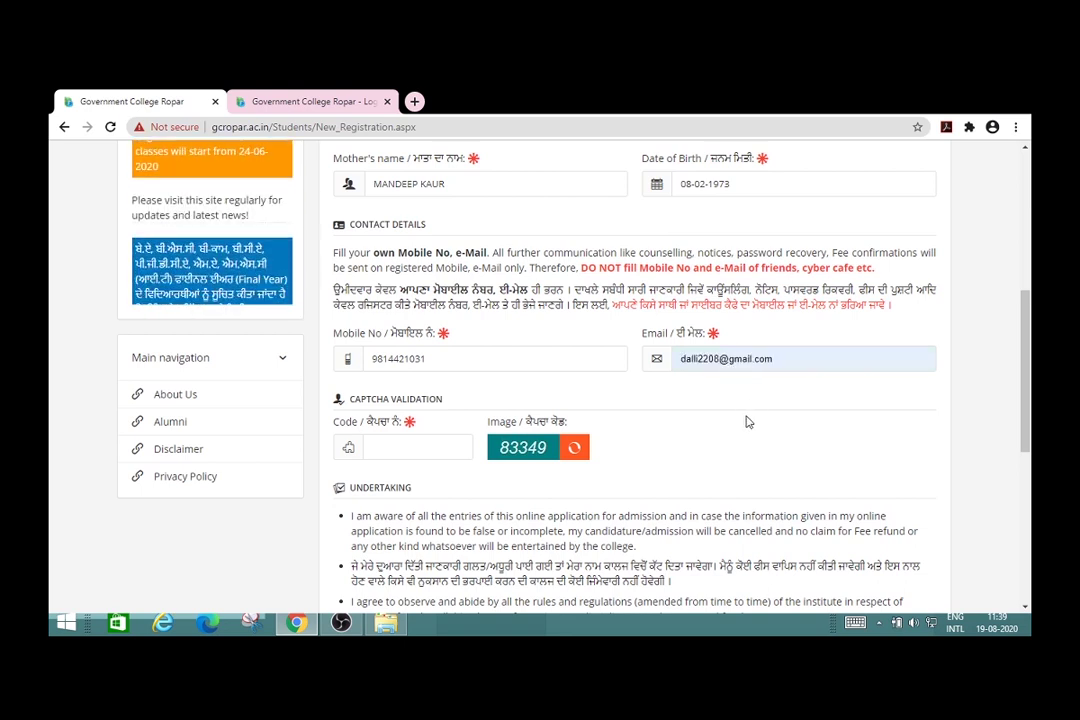
{"action": "left_click", "coordinate": [401, 450]}
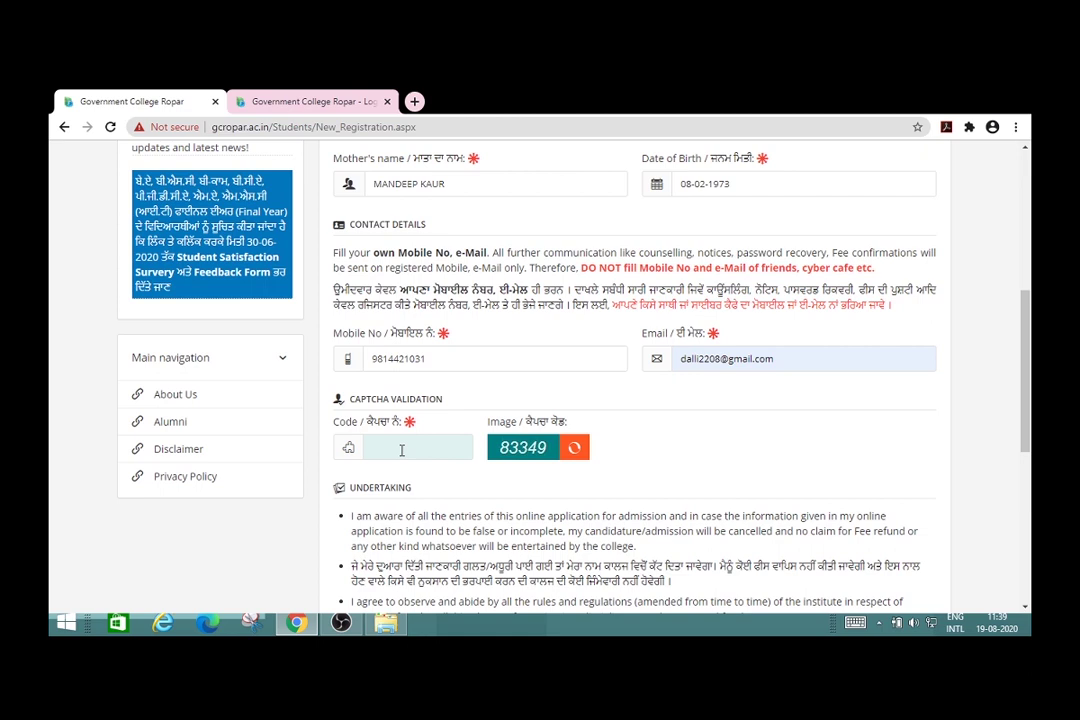
{"action": "type", "text": "8"}
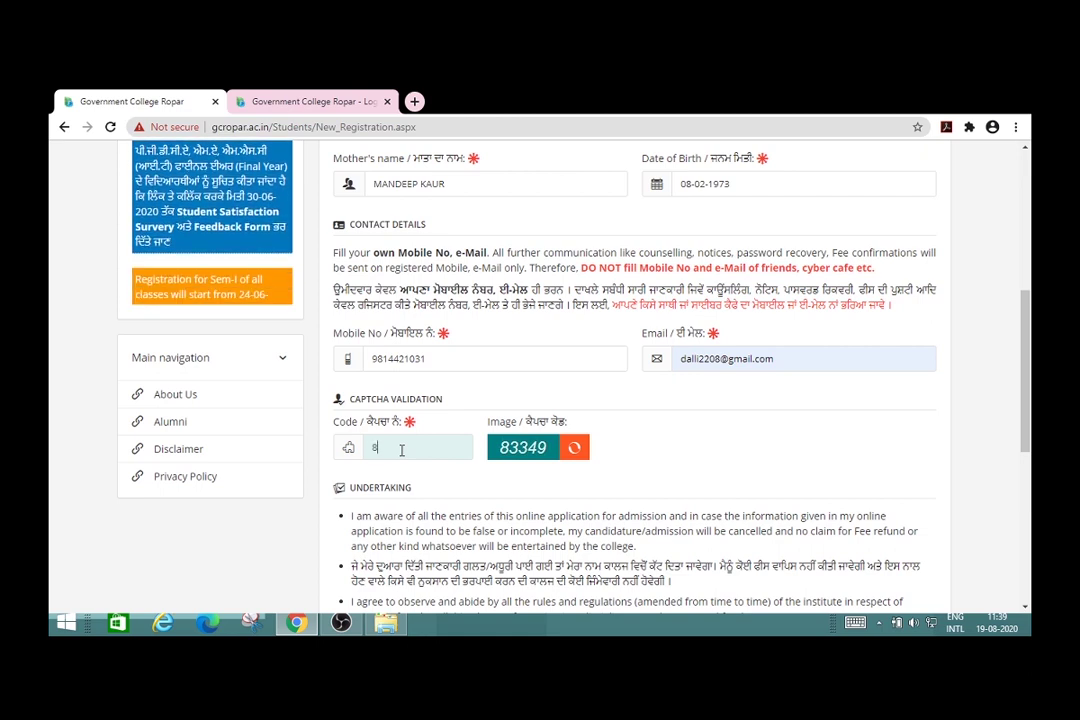
{"action": "type", "text": "3349"}
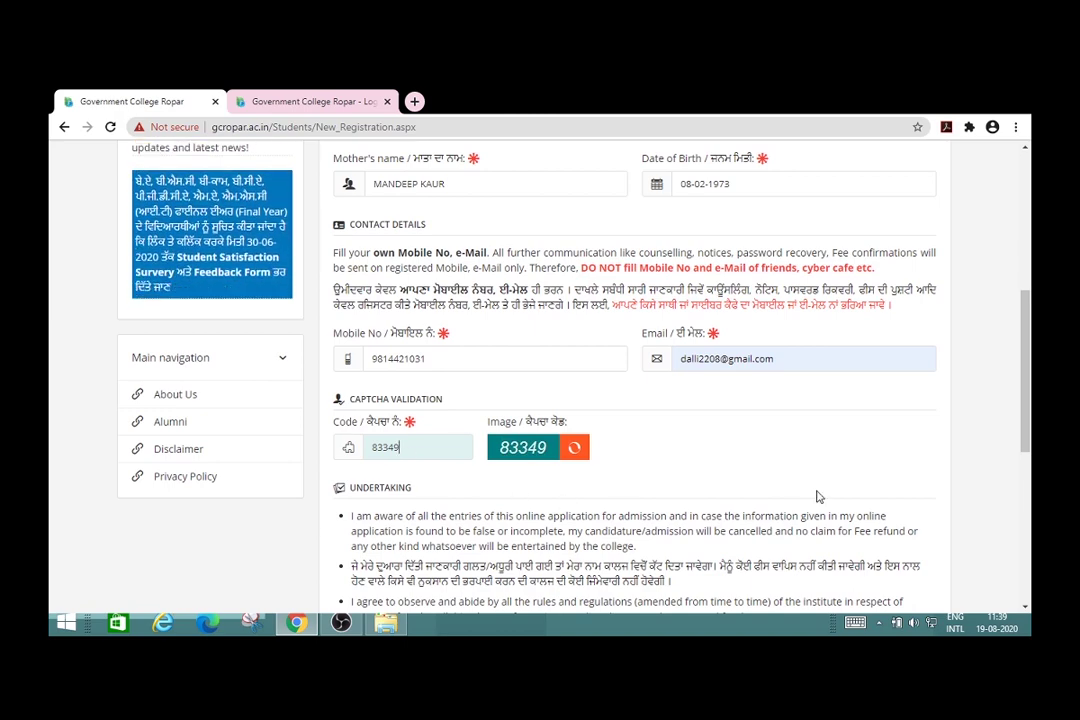
Step: Finish the captcha, accept the undertaking, and Save & Register, confirming the details with OK
{"action": "left_click", "coordinate": [876, 456]}
{"action": "scroll", "coordinate": [875, 456], "scroll_direction": "down", "scroll_amount": 5}
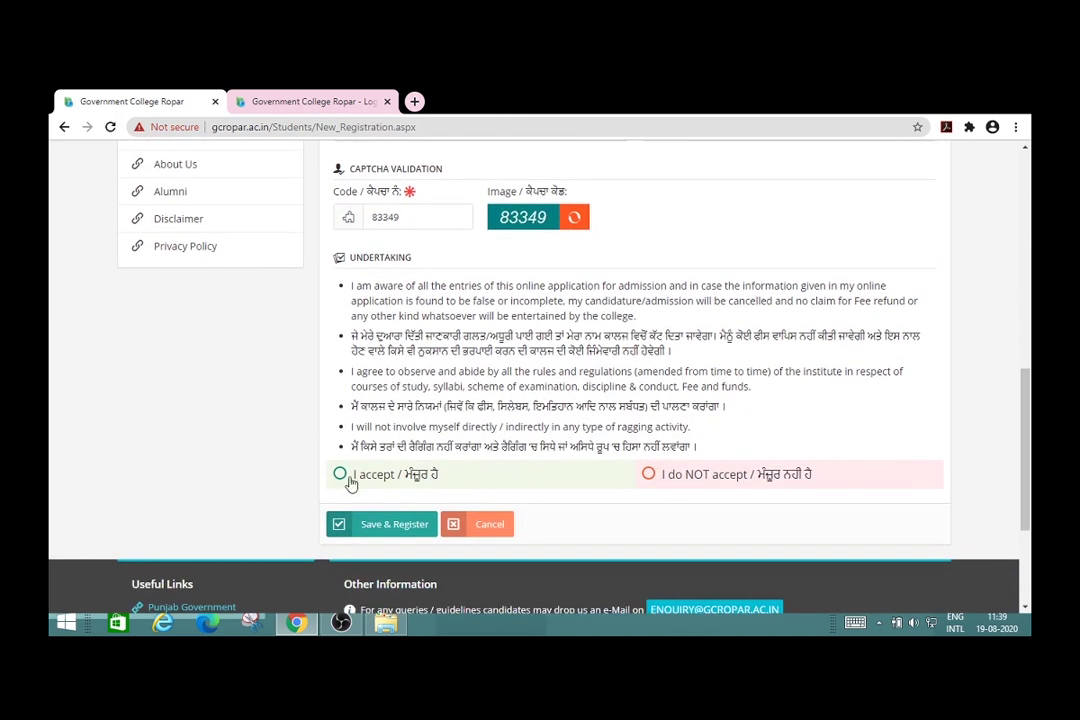
{"action": "left_click", "coordinate": [340, 476]}
{"action": "left_click", "coordinate": [400, 535]}
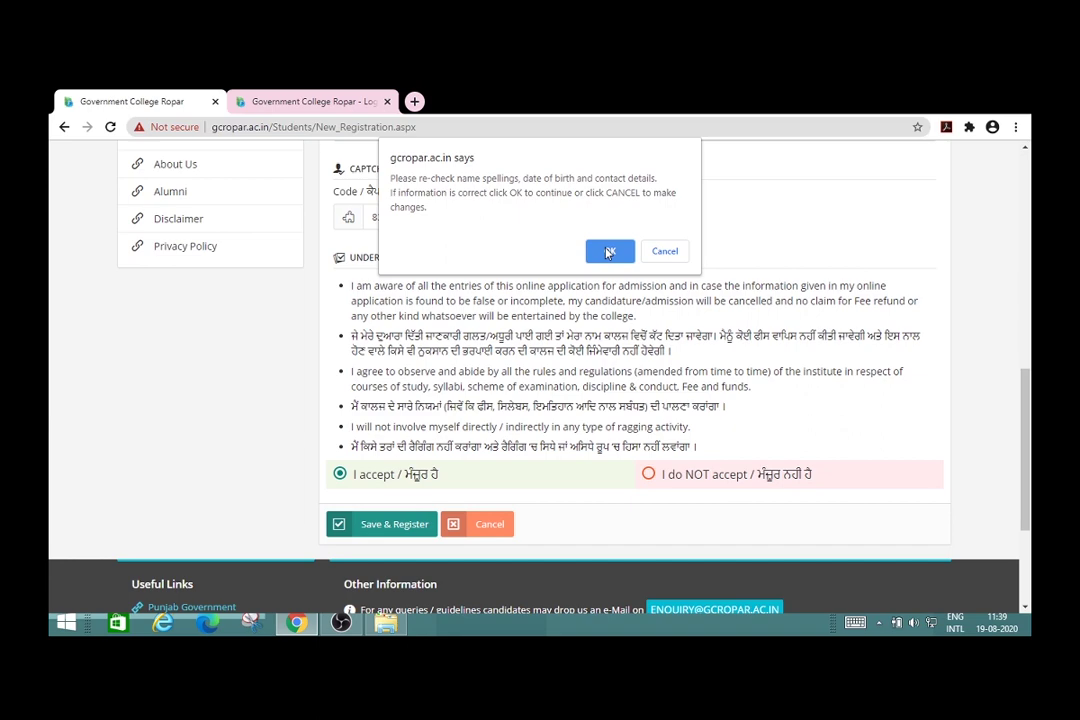
{"action": "left_click", "coordinate": [608, 252]}
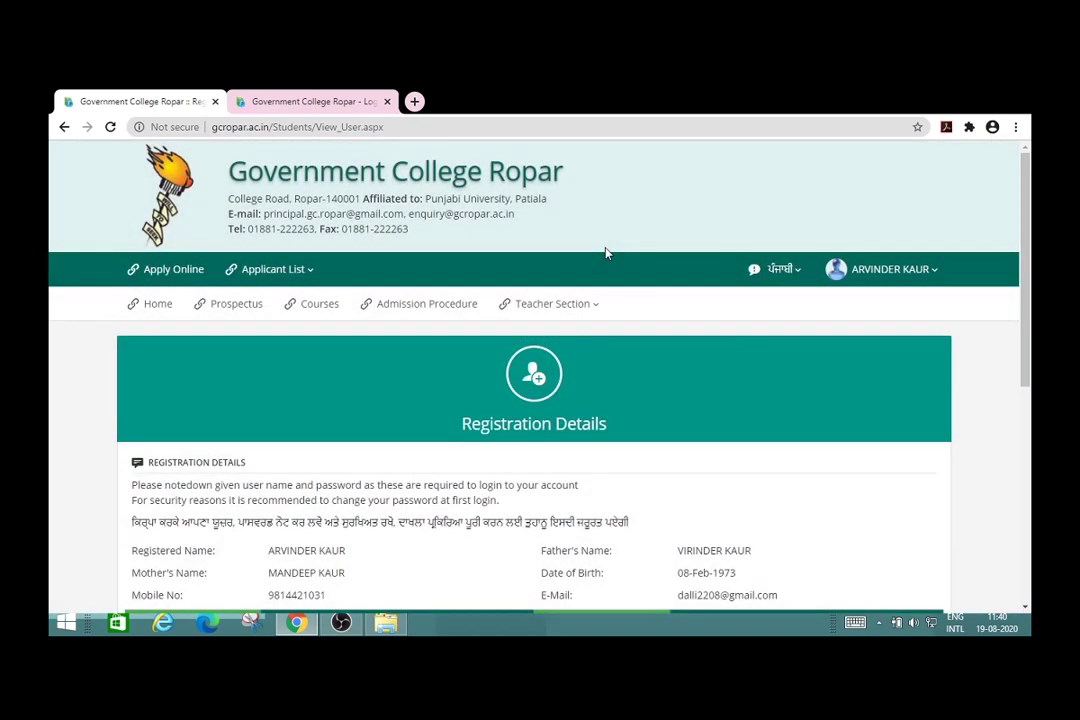
Step: Confirm the username and password were noted and continue to the Personal Profile form
{"action": "scroll", "coordinate": [605, 253], "scroll_direction": "down", "scroll_amount": 3}
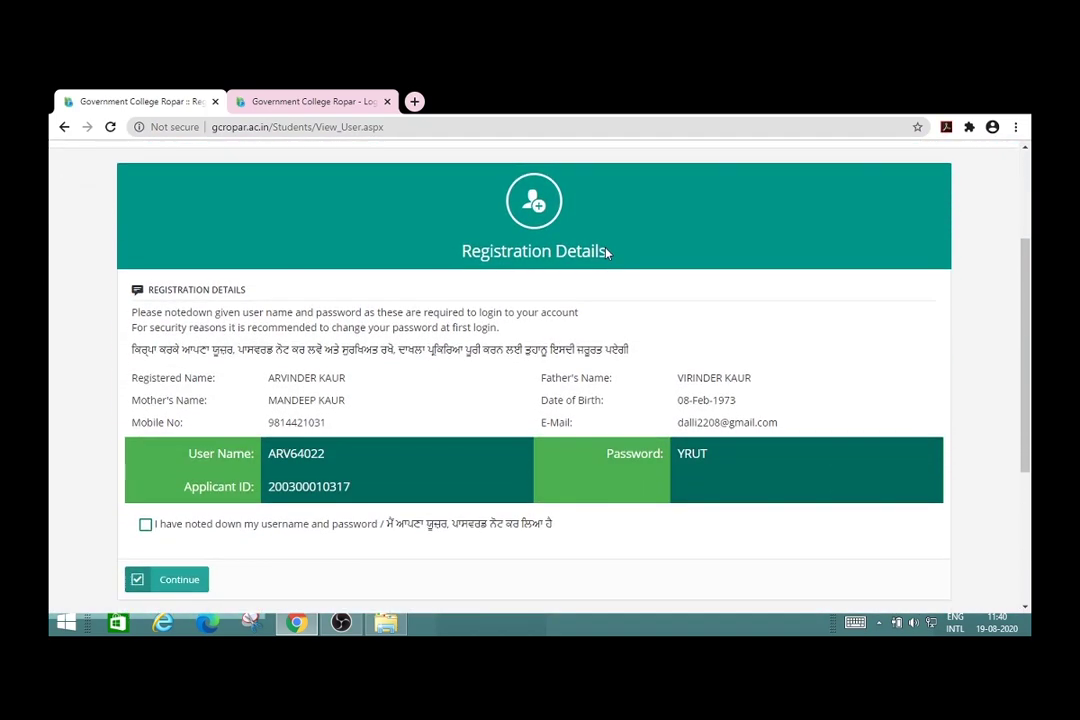
{"action": "scroll", "coordinate": [605, 253], "scroll_direction": "down", "scroll_amount": 1}
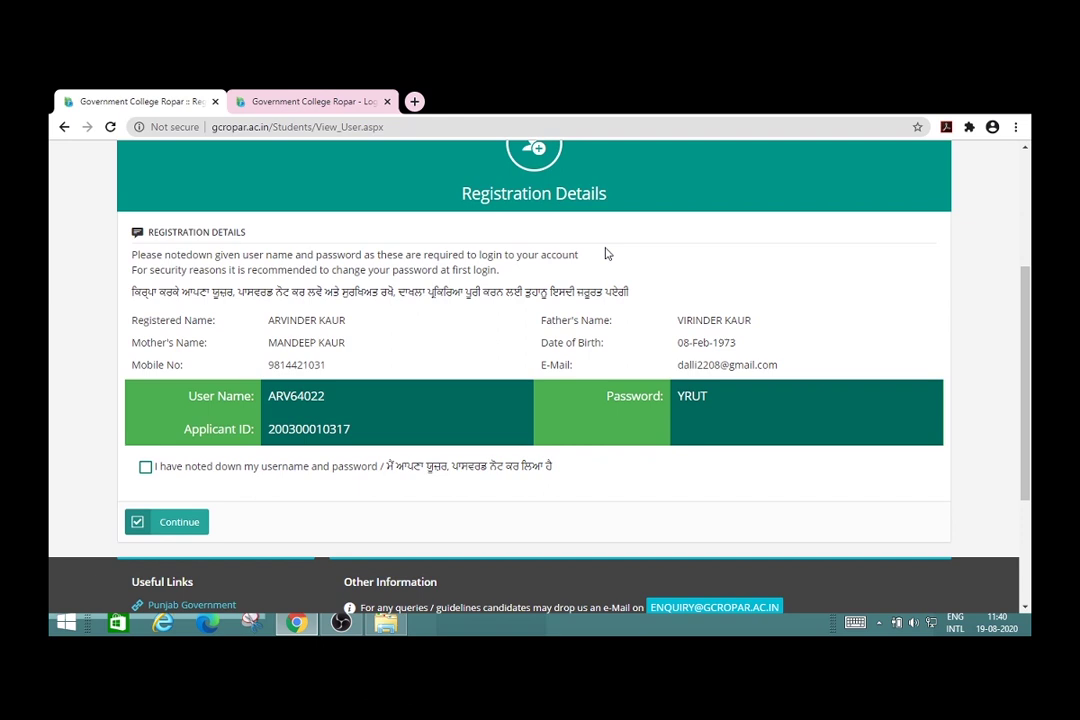
{"action": "scroll", "coordinate": [605, 253], "scroll_direction": "down", "scroll_amount": 1}
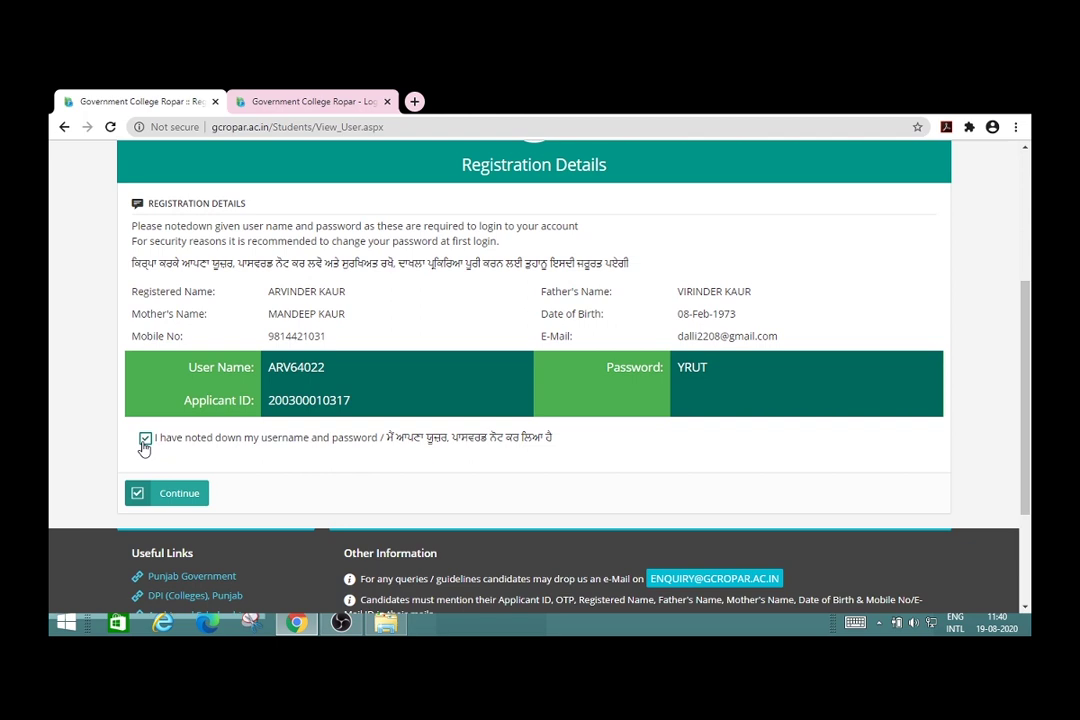
{"action": "scroll", "coordinate": [144, 449], "scroll_direction": "down", "scroll_amount": 1}
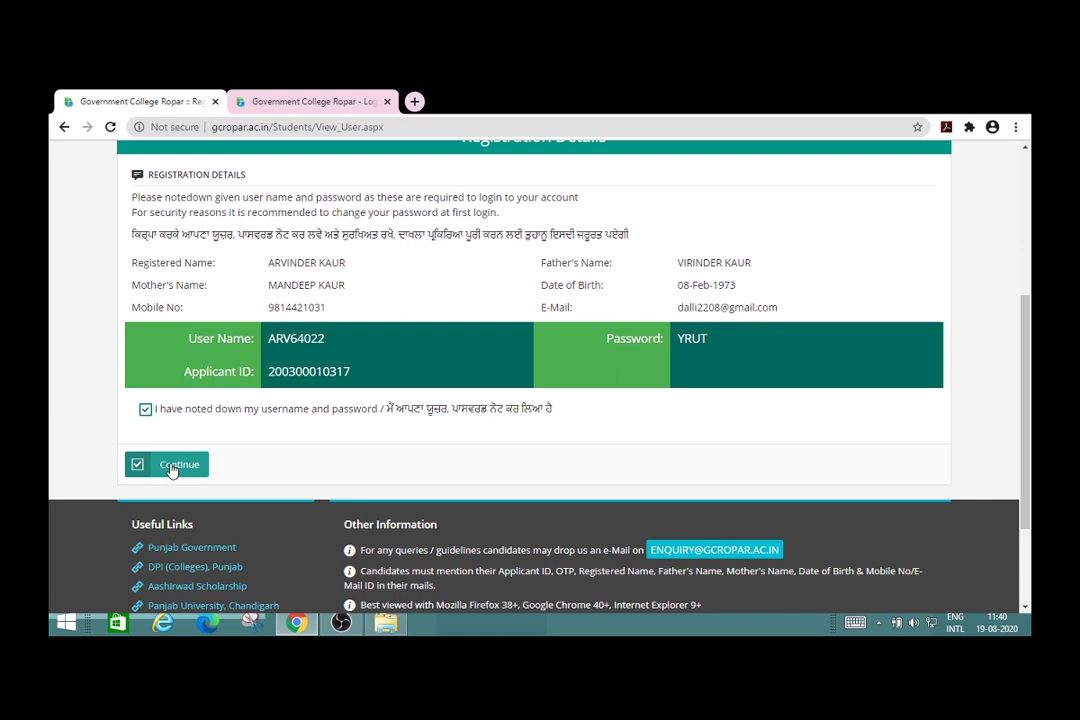
{"action": "left_click", "coordinate": [172, 466]}
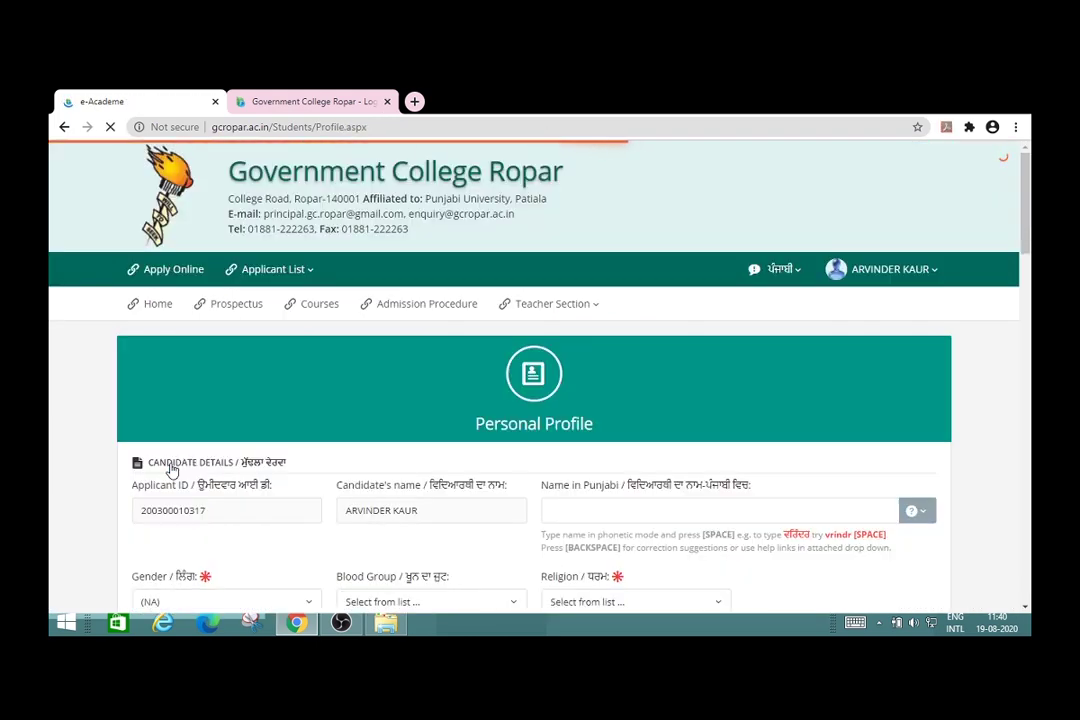
Step: Type the candidate's name into the Name in Punjabi field
{"action": "scroll", "coordinate": [305, 440], "scroll_direction": "down", "scroll_amount": 3}
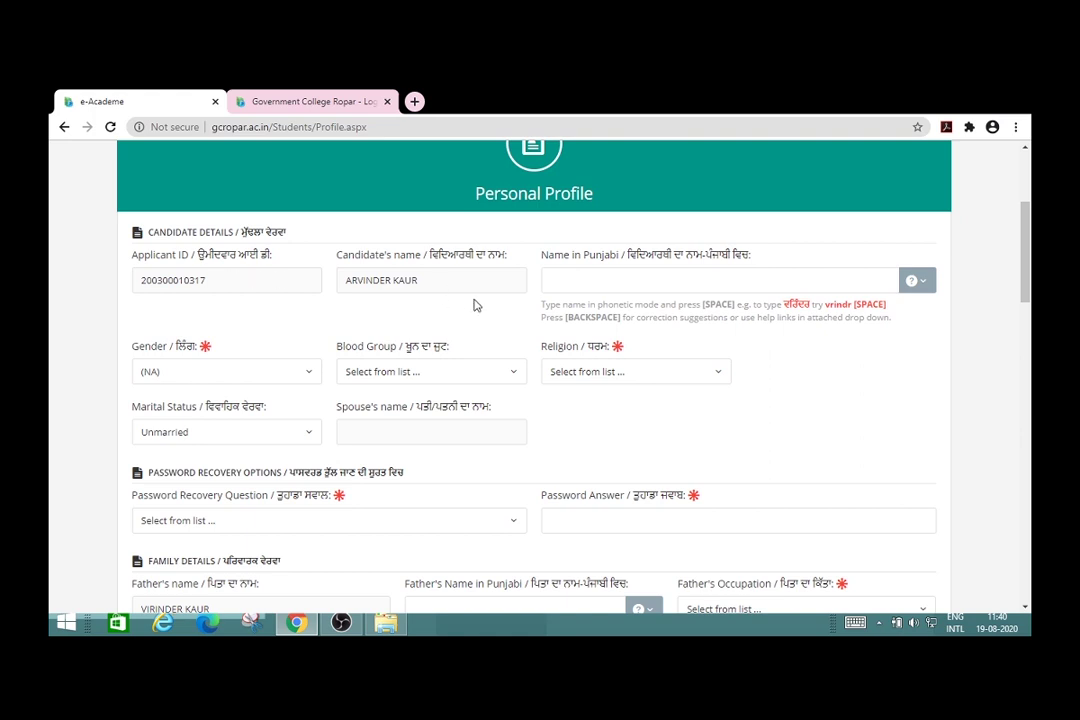
{"action": "left_click", "coordinate": [609, 281]}
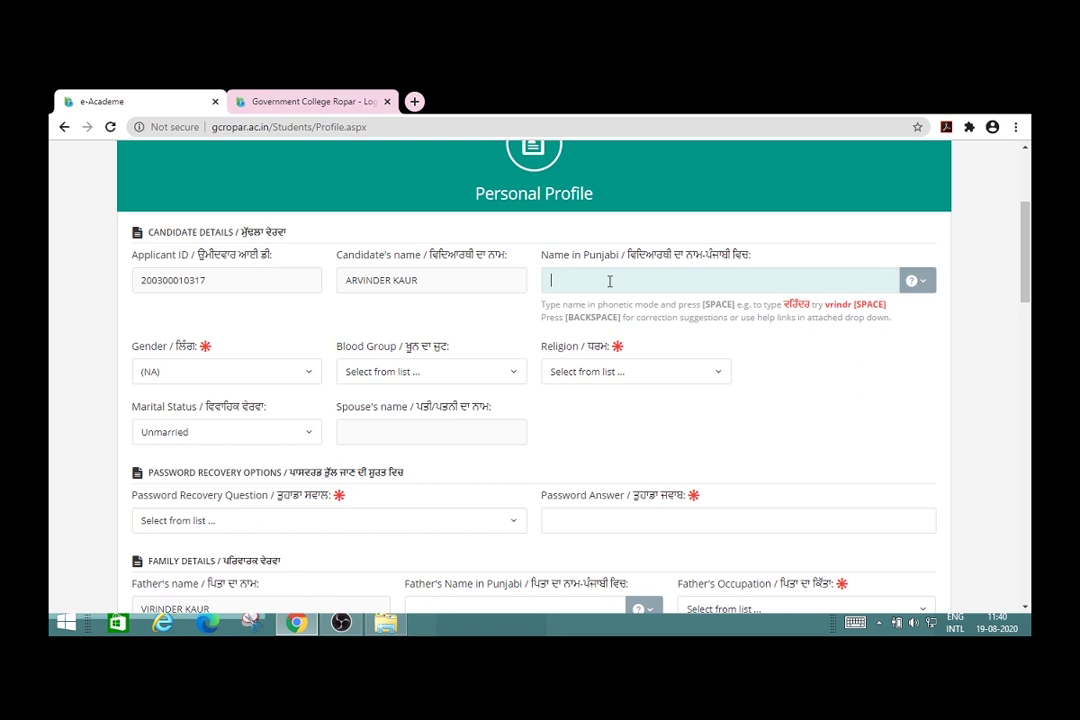
Step: Retype the garbled Gurmukhi first name and show the Punjabi typing help site links
{"action": "left_click", "coordinate": [551, 282]}
{"action": "type", "text": "a"}
{"action": "key", "text": "BackSpace"}
{"action": "left_click", "coordinate": [578, 281]}
{"action": "key", "text": "BackSpace"}
{"action": "key", "text": "BackSpace"}
{"action": "key", "text": "BackSpace"}
{"action": "key", "text": "BackSpace"}
{"action": "key", "text": "BackSpace"}
{"action": "key", "text": "BackSpace"}
{"action": "key", "text": "BackSpace"}
{"action": "type", "text": "ARVINDER"}
{"action": "left_click", "coordinate": [311, 375]}
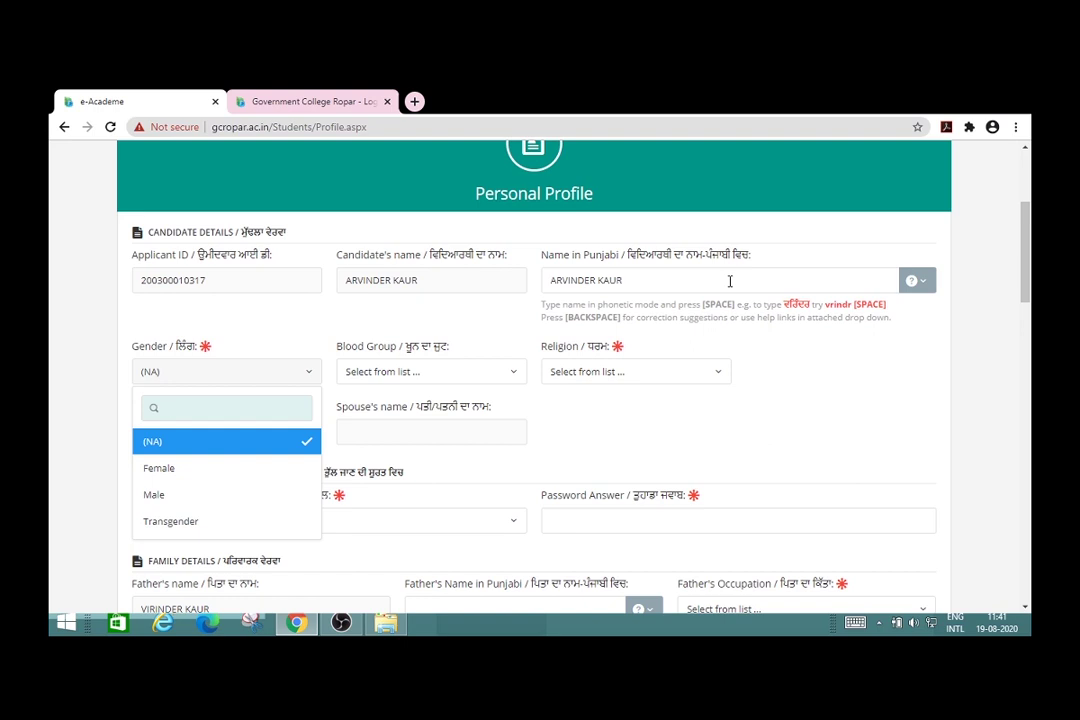
{"action": "left_click", "coordinate": [924, 285]}
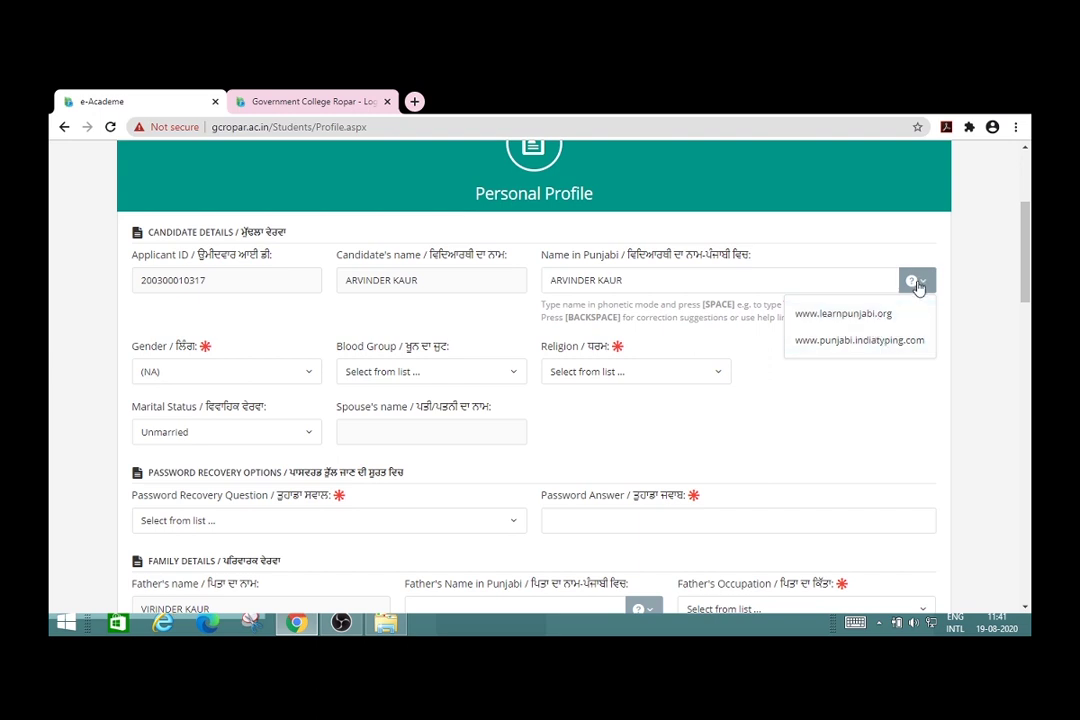
Step: Open the punjabi.indiatyping.com converter in a new tab, then go back to the college portal tab
{"action": "left_click", "coordinate": [875, 342]}
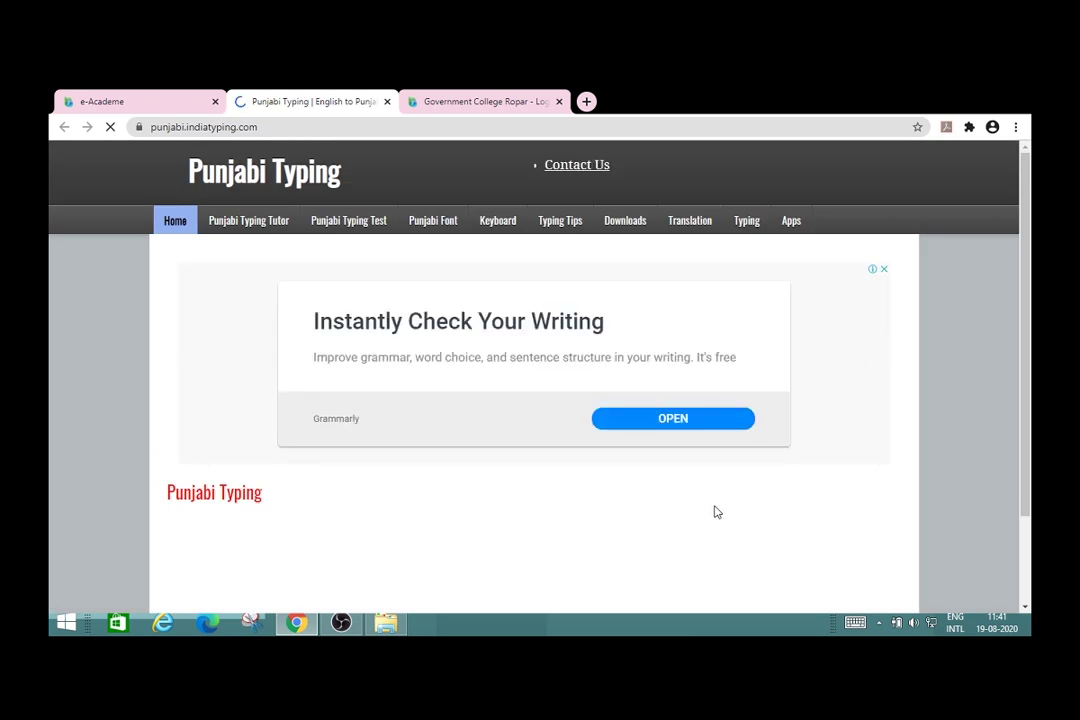
{"action": "scroll", "coordinate": [714, 511], "scroll_direction": "down", "scroll_amount": 1}
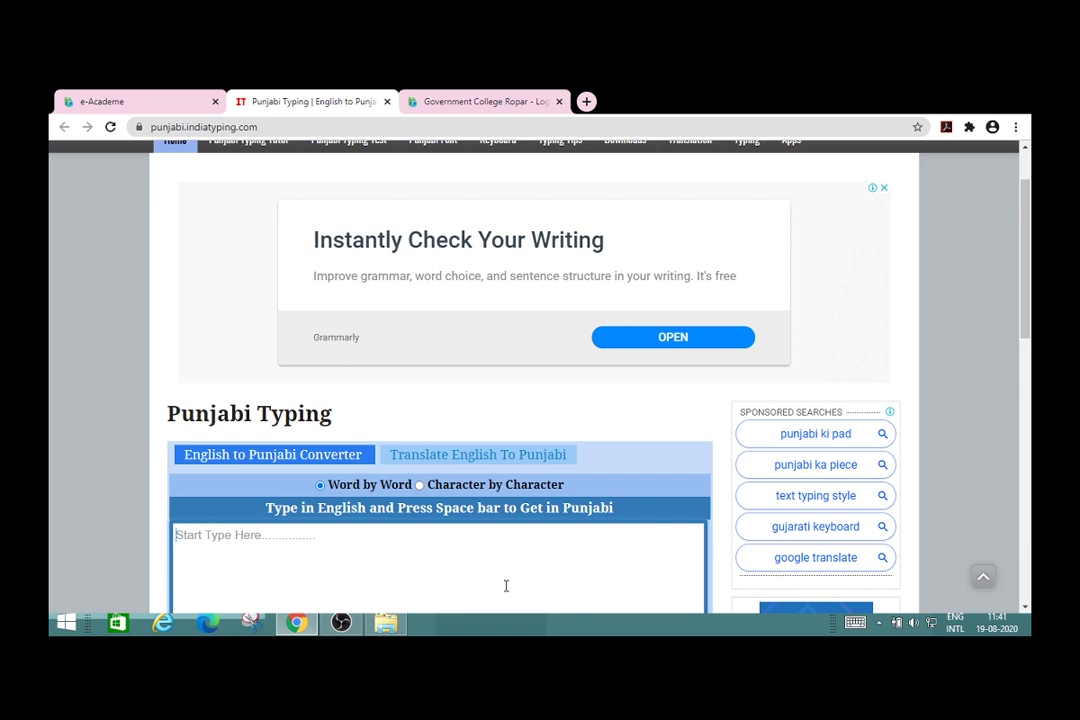
{"action": "left_click", "coordinate": [1025, 486]}
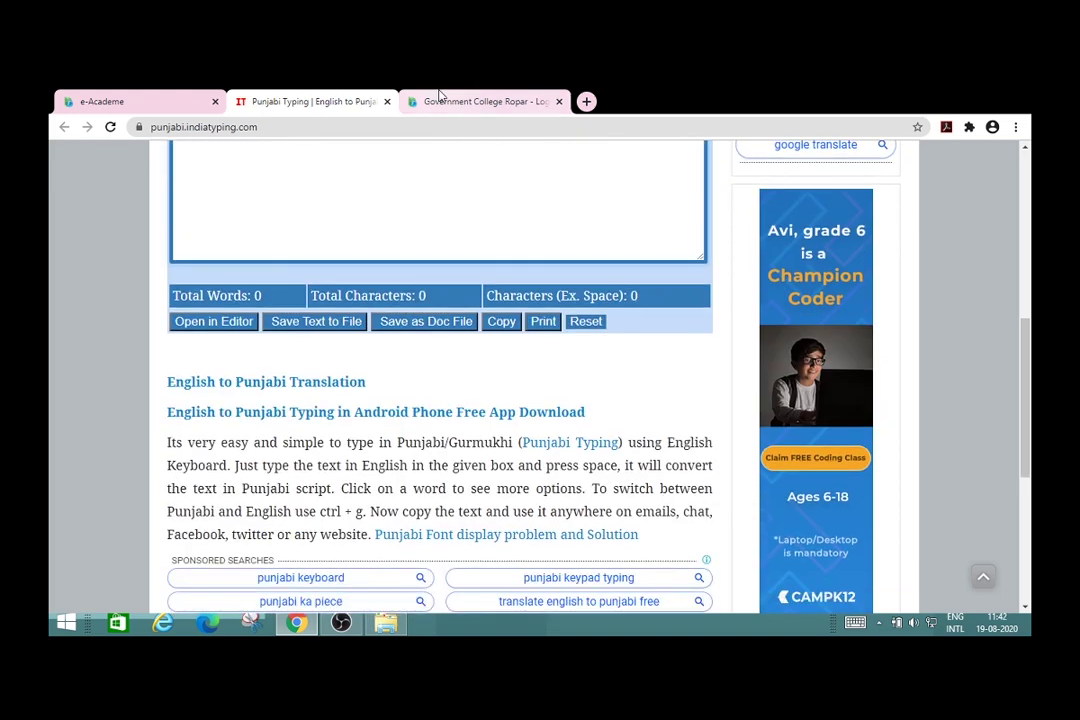
{"action": "left_click", "coordinate": [440, 98]}
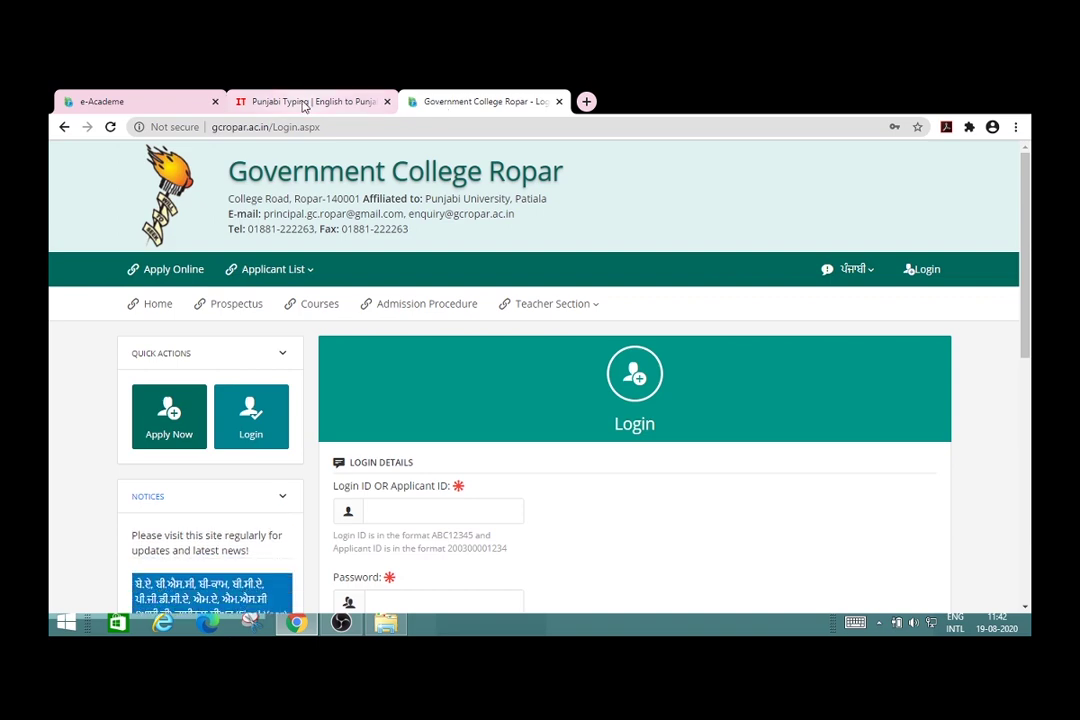
Step: Set the candidate's gender to Female on the Personal Profile form
{"action": "left_click", "coordinate": [304, 105]}
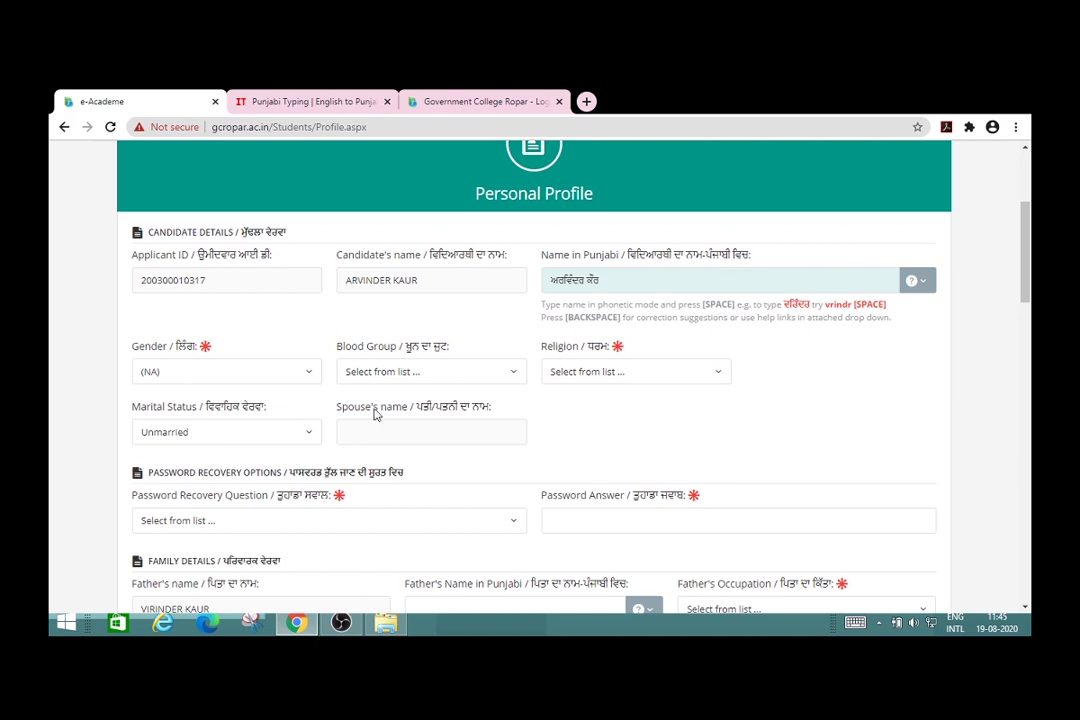
{"action": "left_click", "coordinate": [312, 378]}
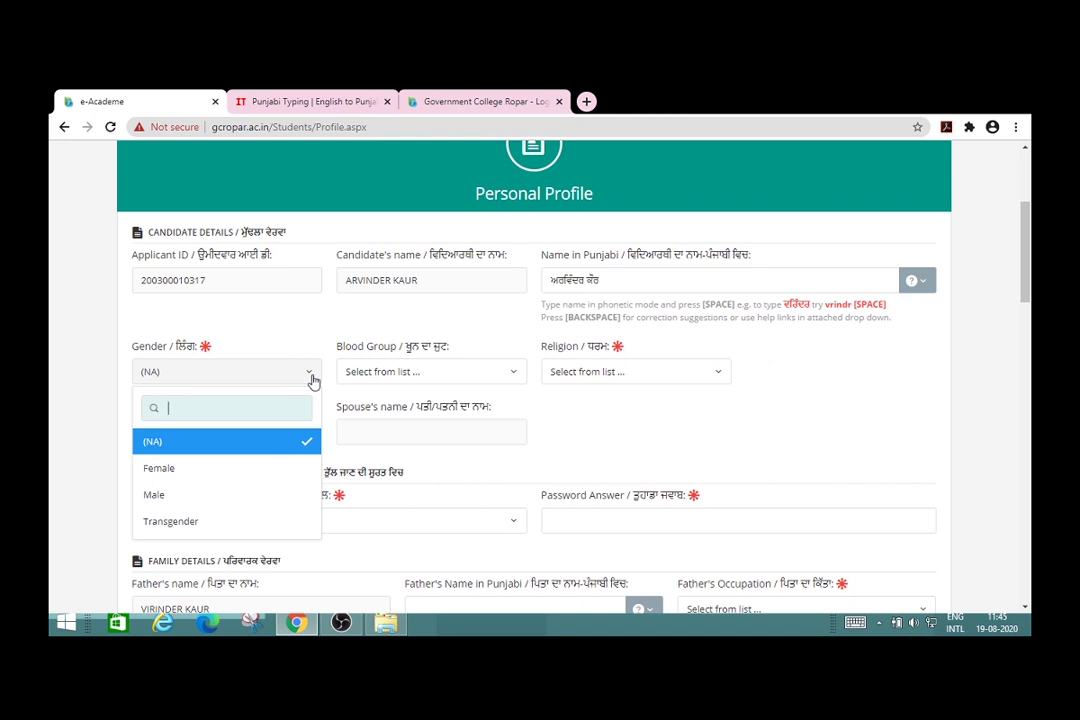
{"action": "left_click", "coordinate": [213, 476]}
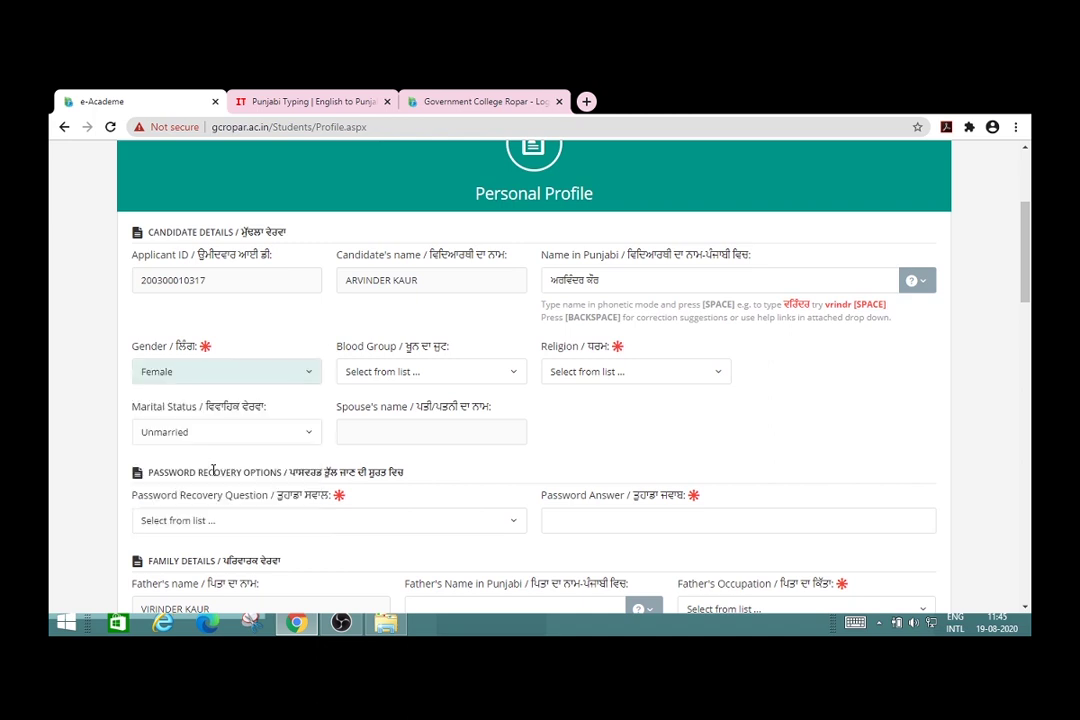
Step: Choose blood group B+ and religion Sikh, then move down to the family details
{"action": "left_click", "coordinate": [505, 377]}
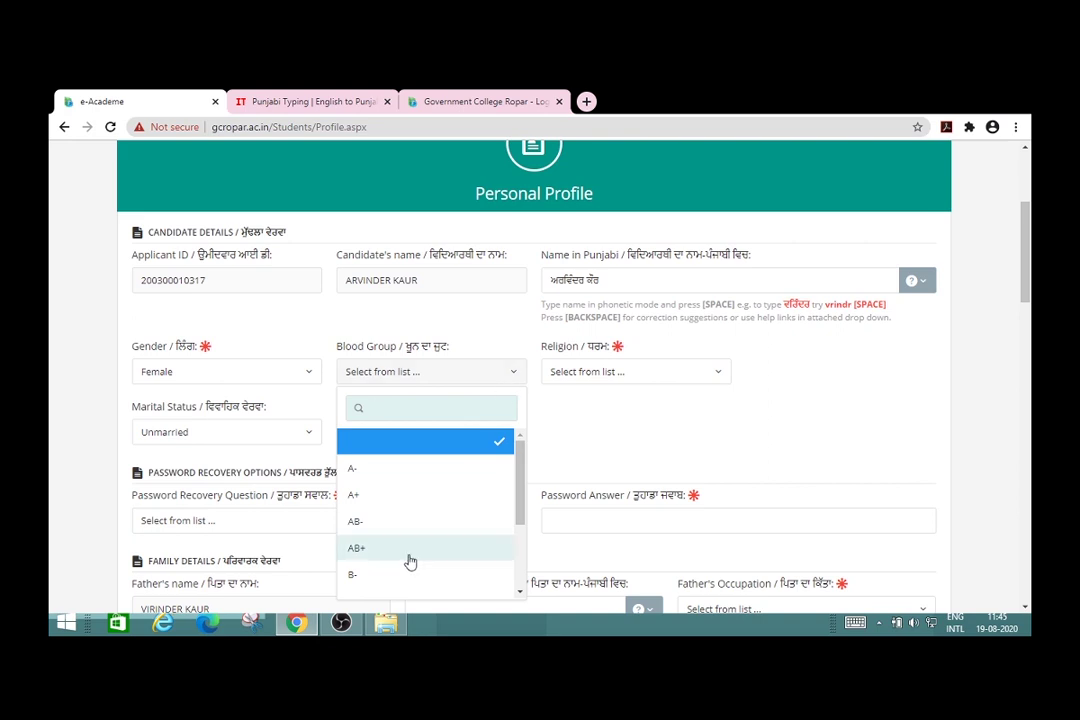
{"action": "scroll", "coordinate": [510, 570], "scroll_direction": "down", "scroll_amount": 2}
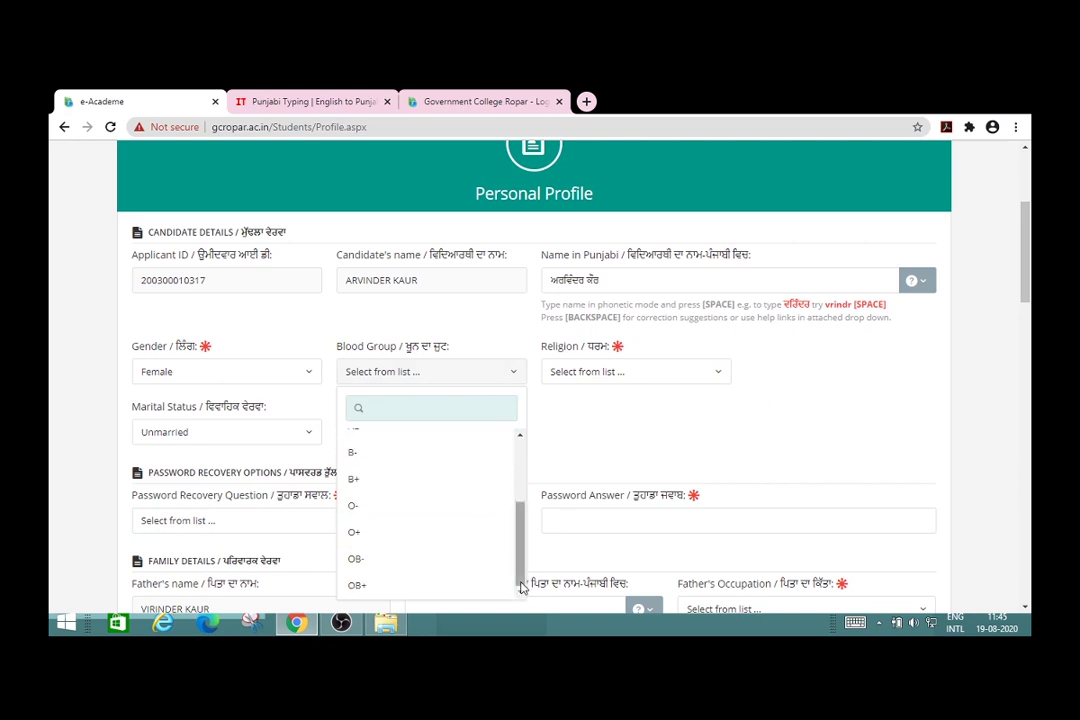
{"action": "left_click", "coordinate": [362, 480]}
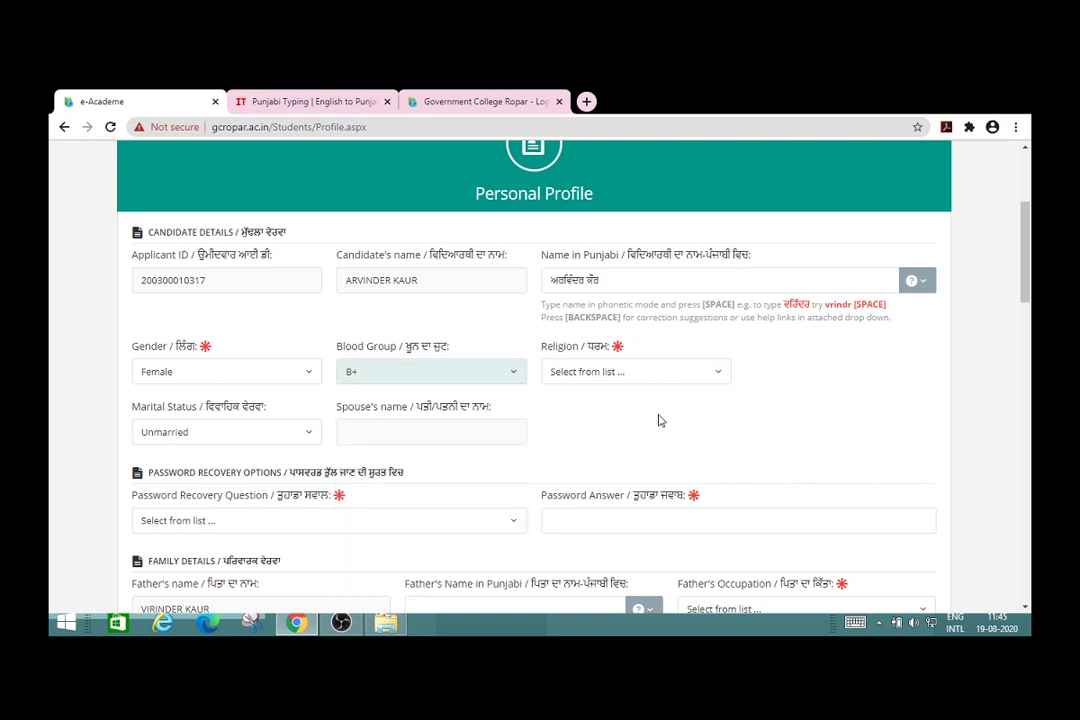
{"action": "left_click", "coordinate": [720, 379]}
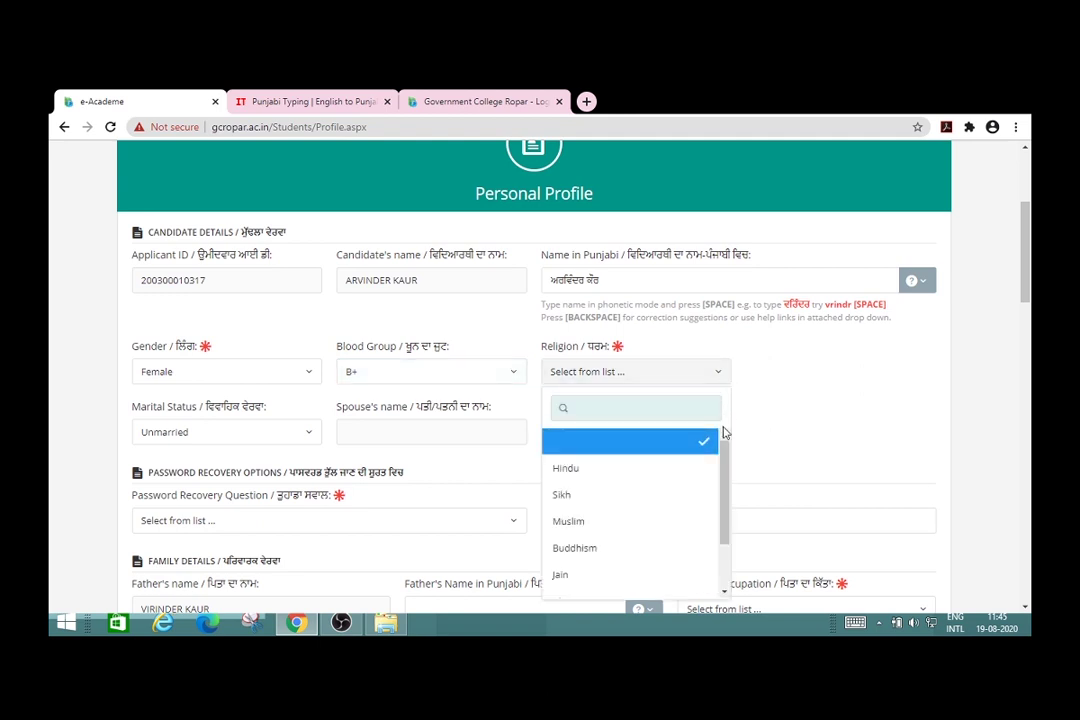
{"action": "left_click", "coordinate": [637, 505]}
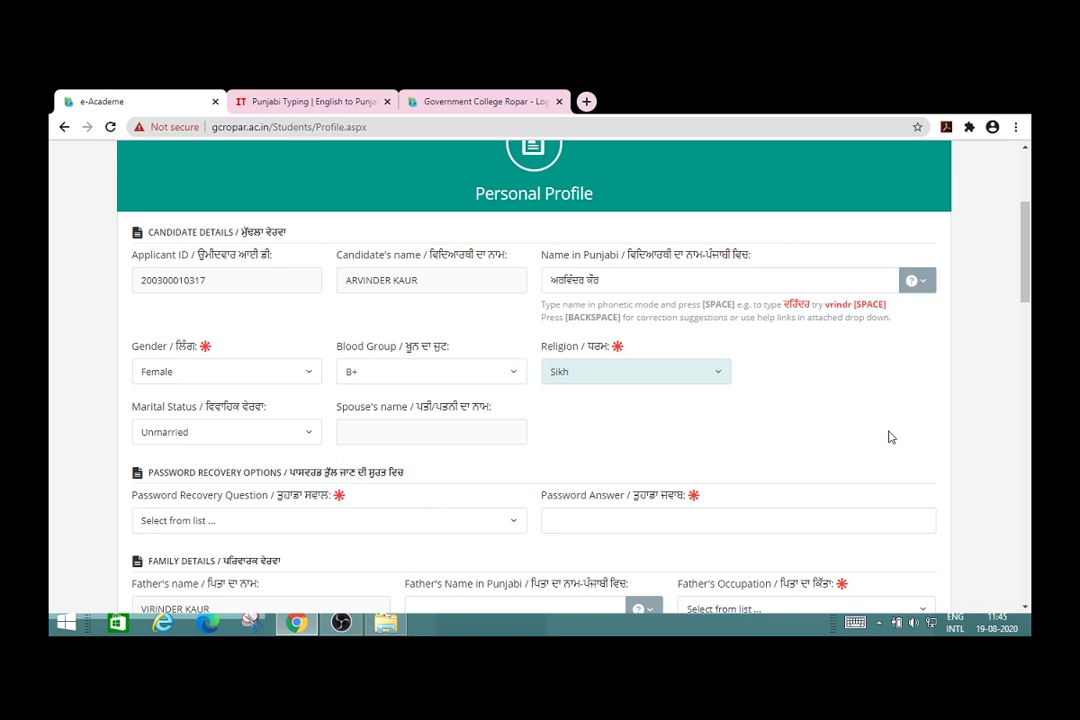
{"action": "scroll", "coordinate": [860, 445], "scroll_direction": "down", "scroll_amount": 2}
{"action": "scroll", "coordinate": [890, 437], "scroll_direction": "down", "scroll_amount": 1}
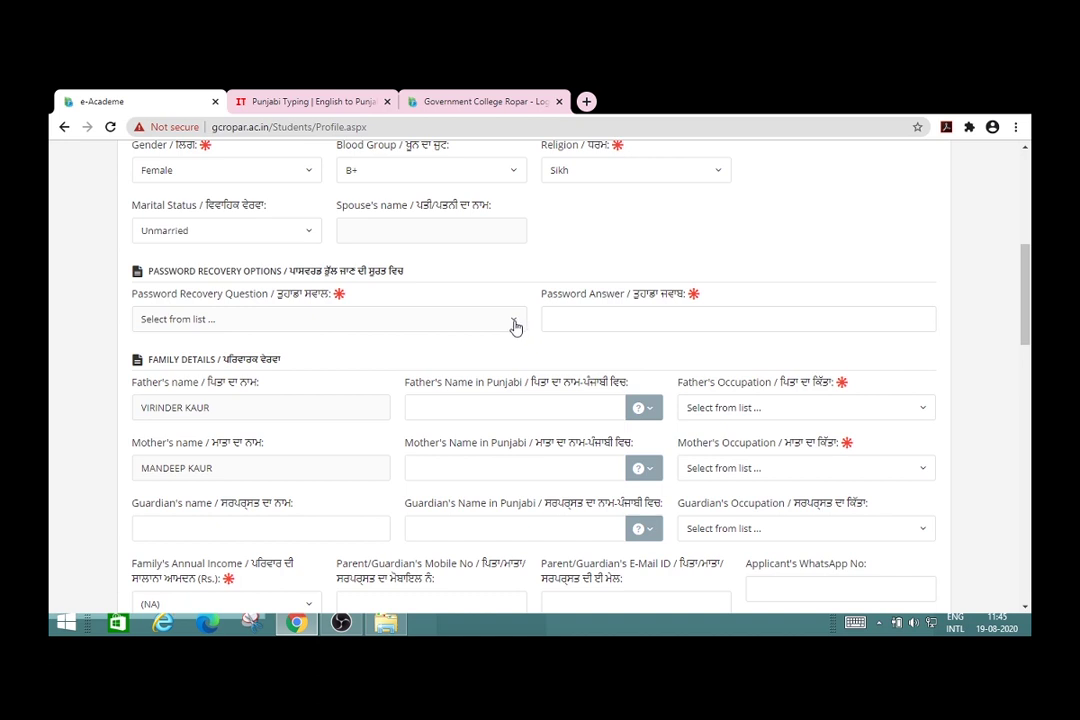
Step: Pick 'What is your favorite color?' as the recovery question and enter the secret answer
{"action": "left_click", "coordinate": [515, 327]}
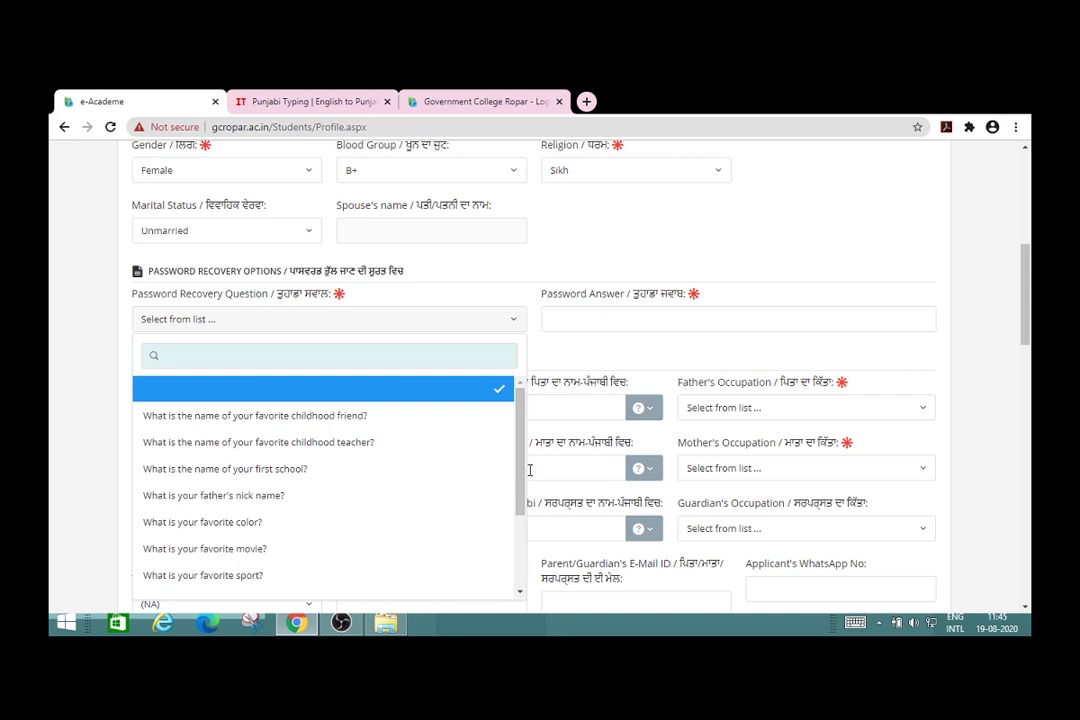
{"action": "left_click_drag", "start_coordinate": [520, 505], "coordinate": [518, 563]}
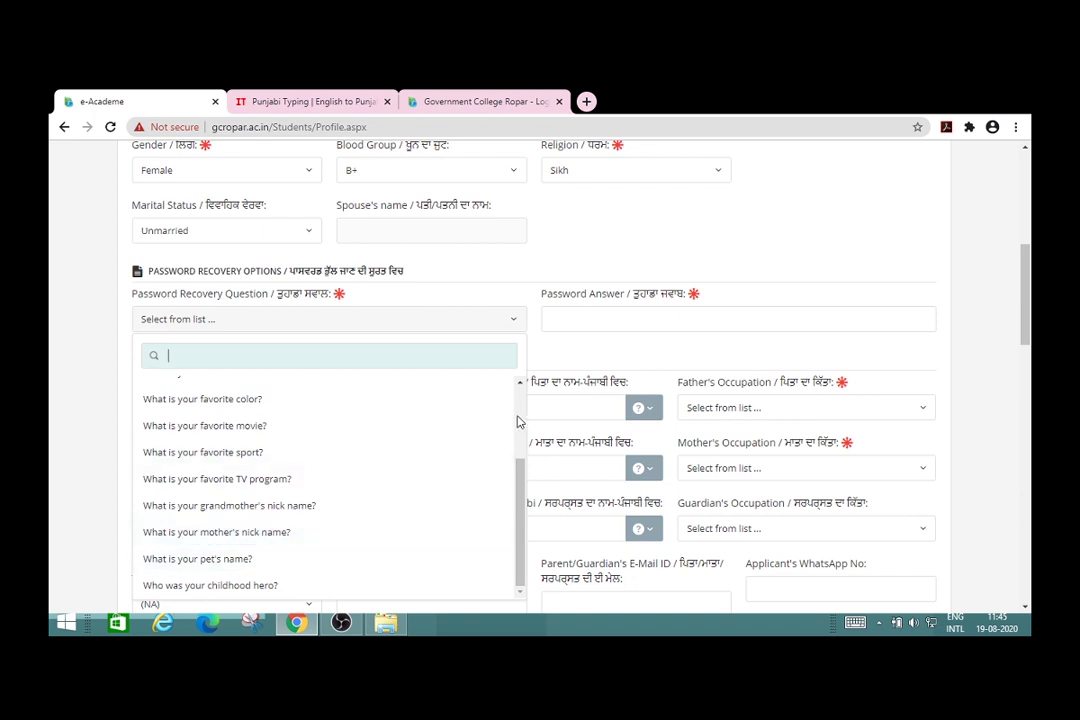
{"action": "scroll", "coordinate": [519, 421], "scroll_direction": "up", "scroll_amount": 3}
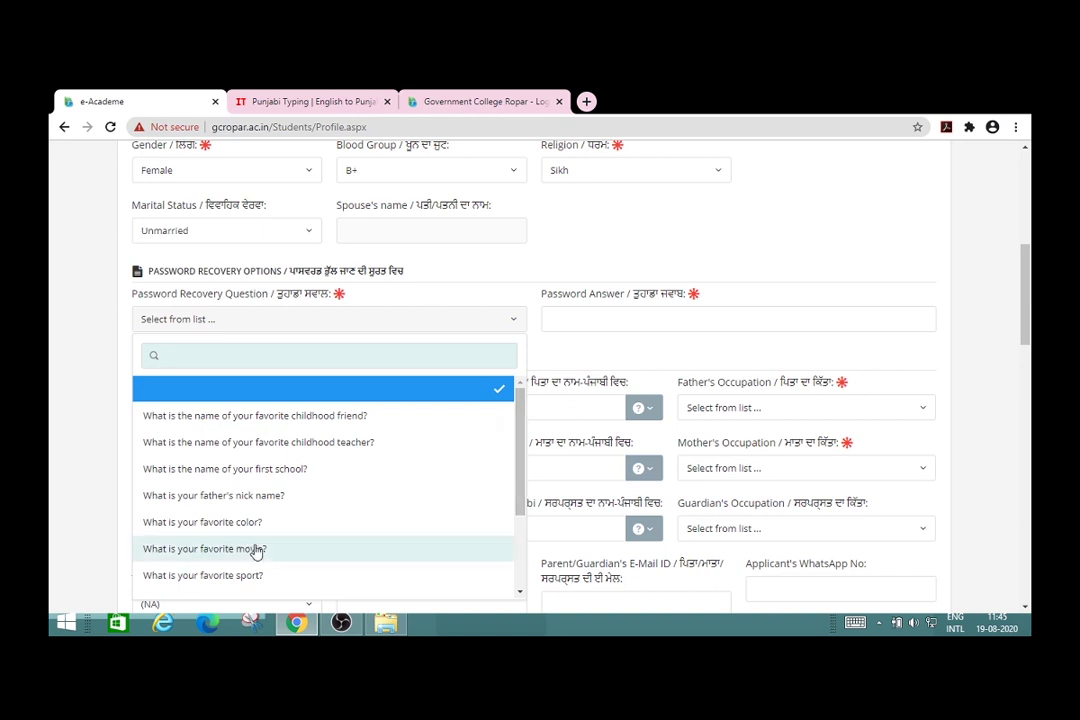
{"action": "left_click", "coordinate": [240, 522]}
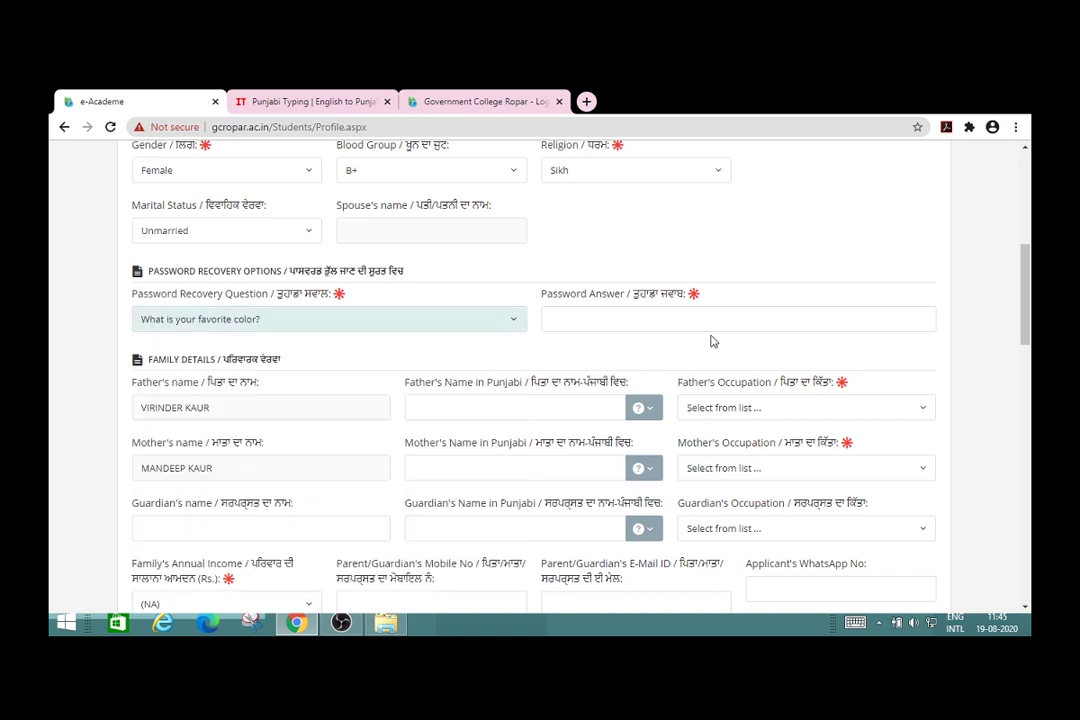
{"action": "left_click", "coordinate": [677, 320]}
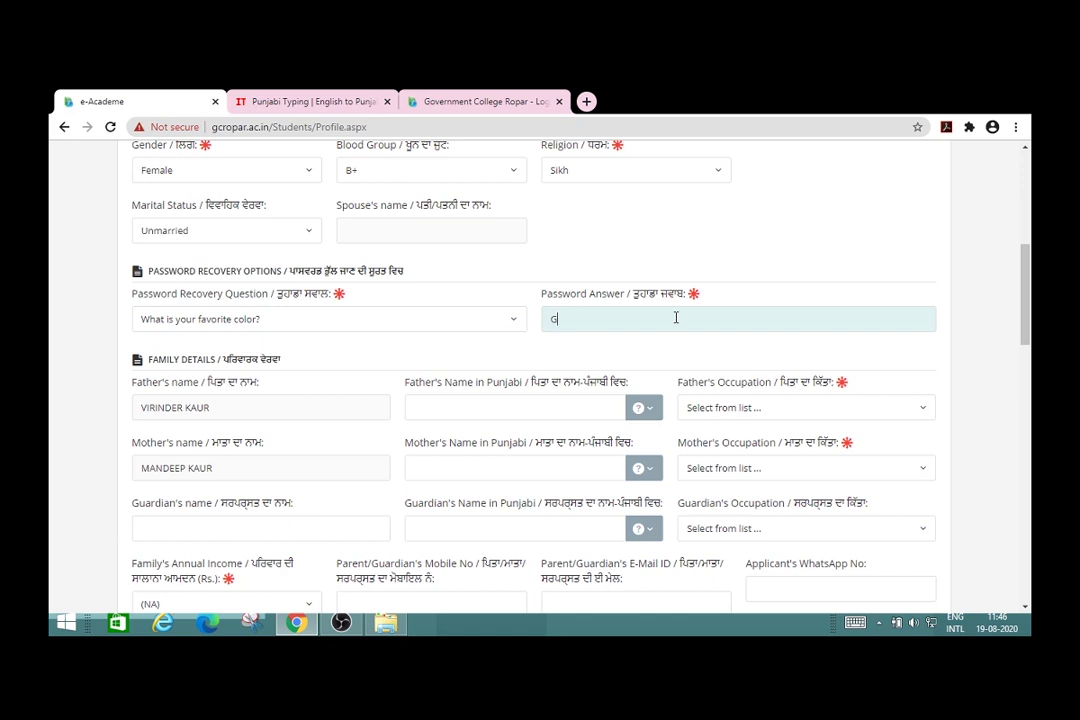
{"action": "left_click", "coordinate": [622, 355]}
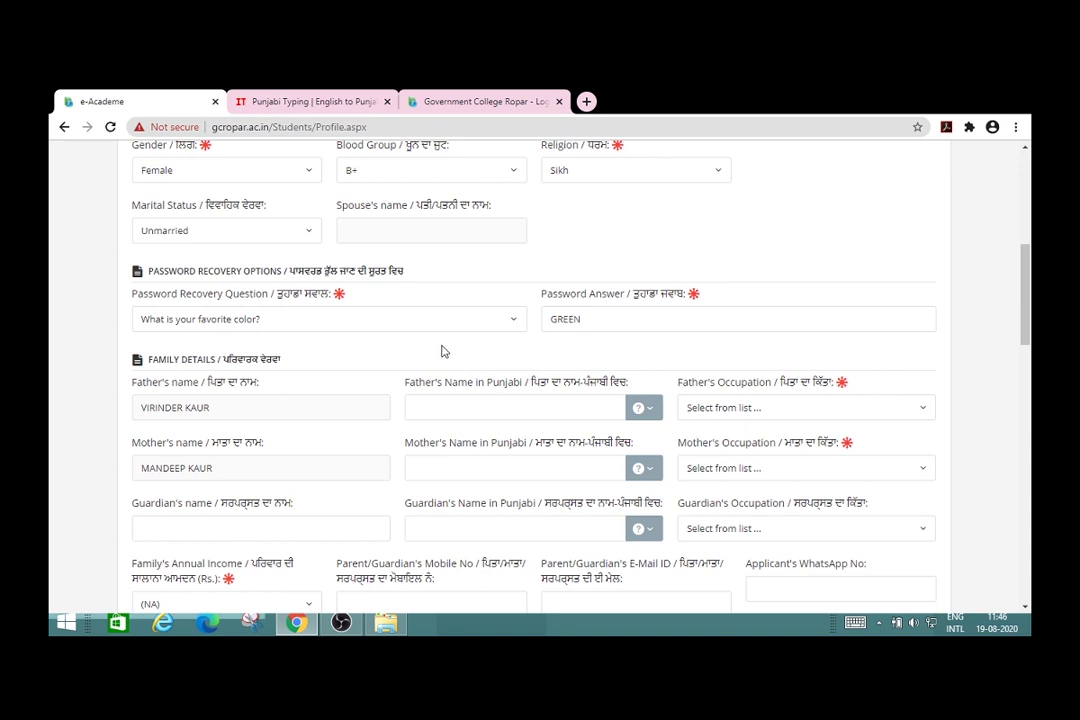
Step: Enter the father's and mother's names in the Punjabi name fields
{"action": "left_click", "coordinate": [471, 407]}
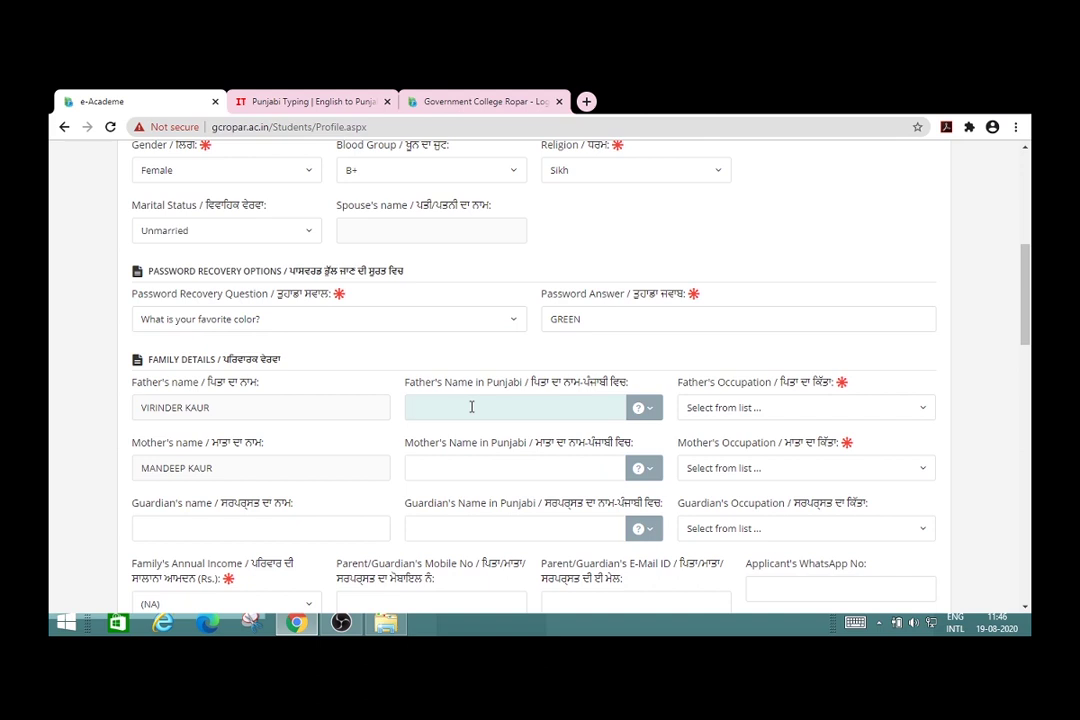
{"action": "left_click", "coordinate": [504, 464]}
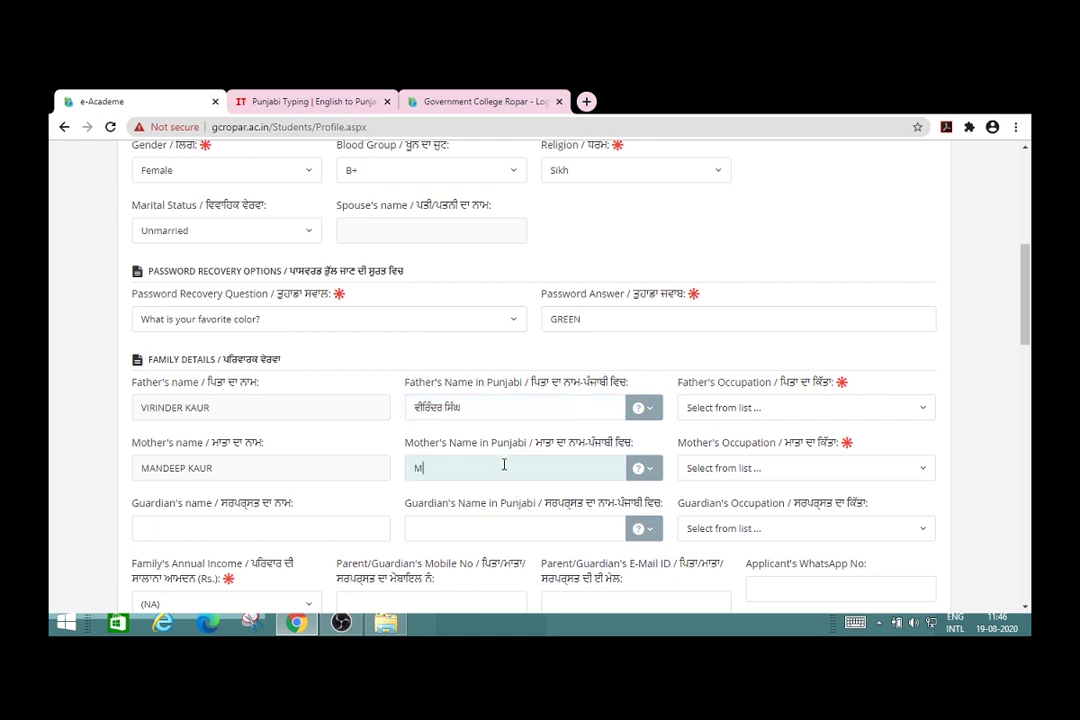
Step: Set father's occupation to Retired/Pensioner and mother's occupation to Housewife
{"action": "left_click", "coordinate": [922, 412]}
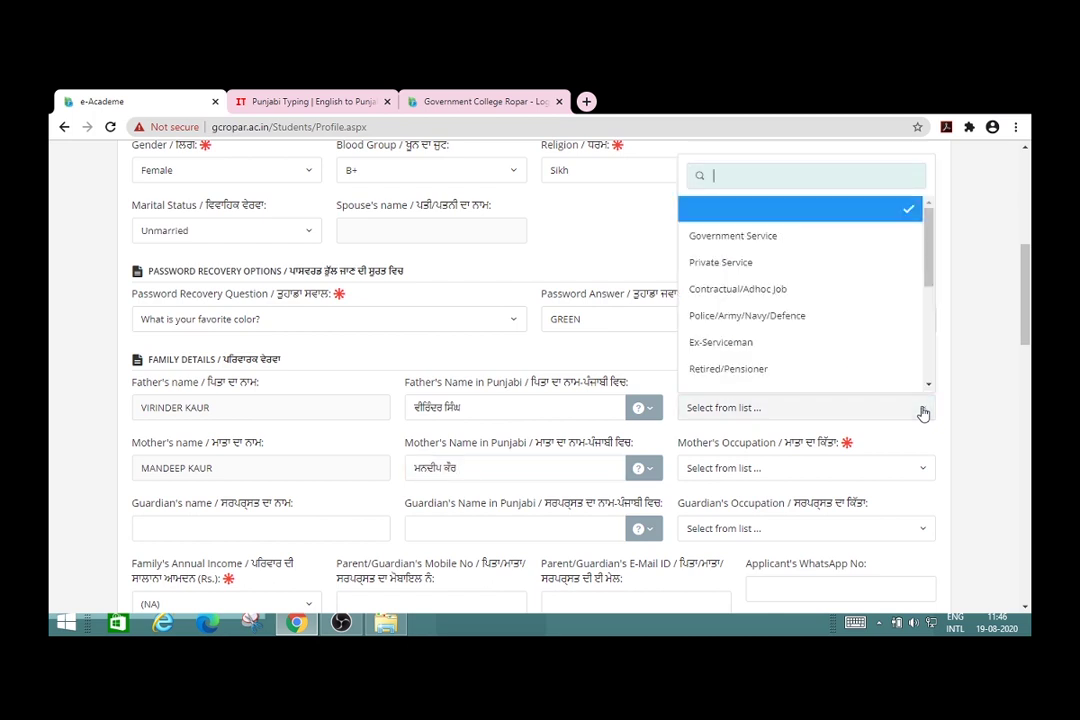
{"action": "left_click", "coordinate": [792, 370]}
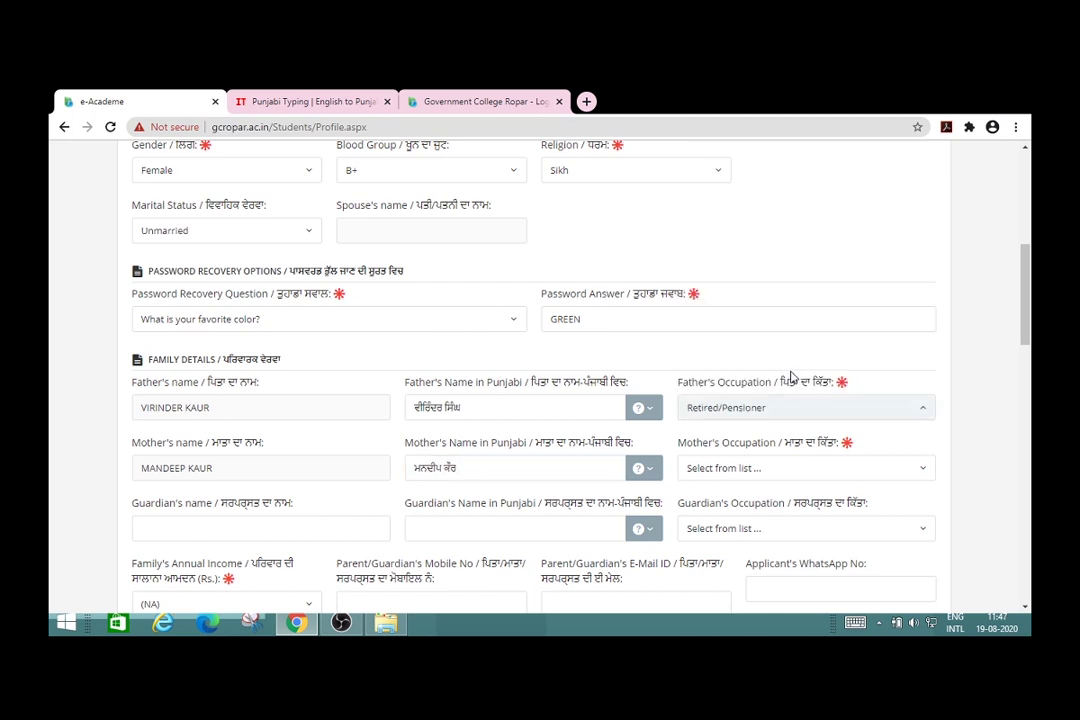
{"action": "left_click", "coordinate": [921, 474]}
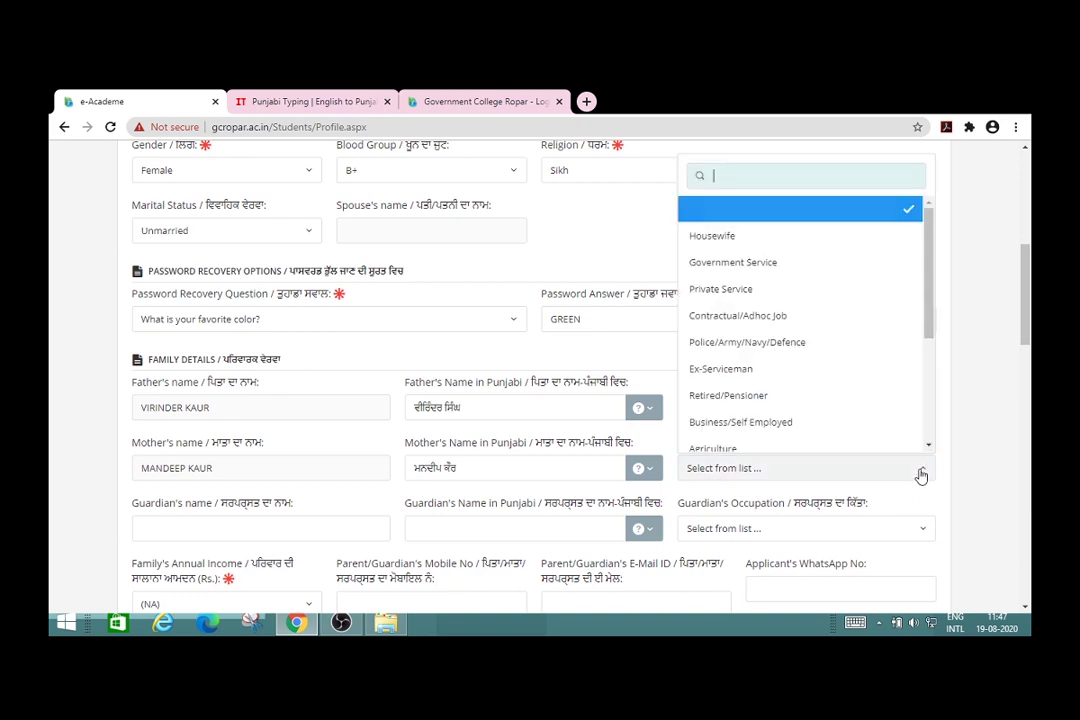
{"action": "left_click", "coordinate": [828, 240]}
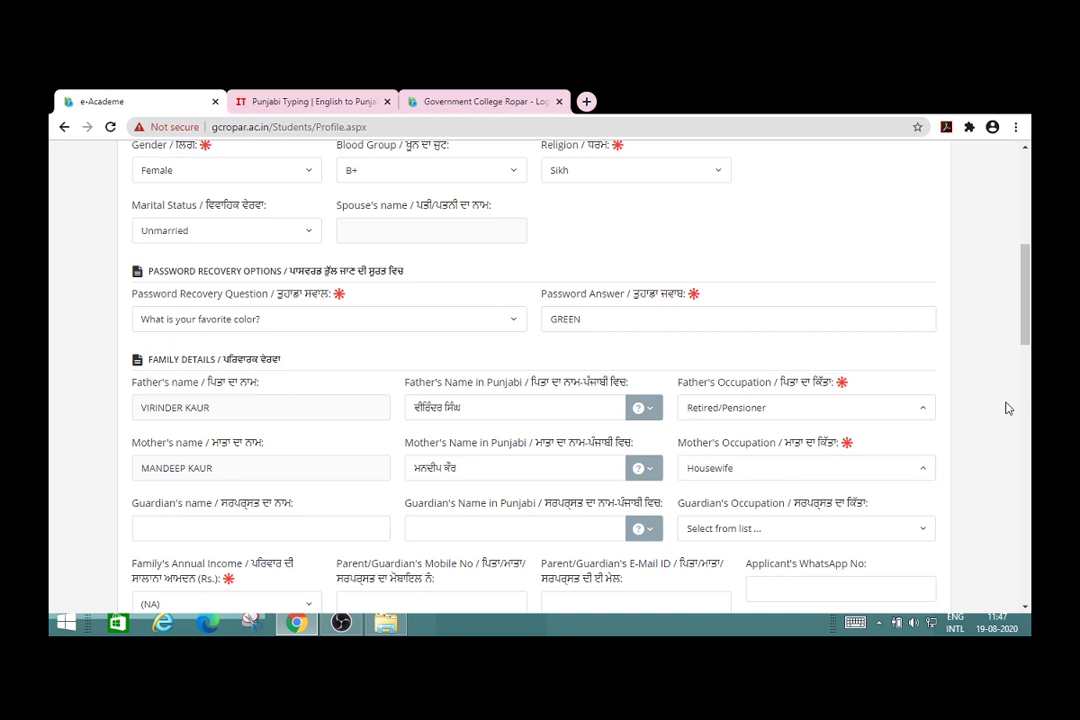
{"action": "scroll", "coordinate": [1010, 408], "scroll_direction": "down", "scroll_amount": 2}
{"action": "scroll", "coordinate": [1008, 408], "scroll_direction": "down", "scroll_amount": 3}
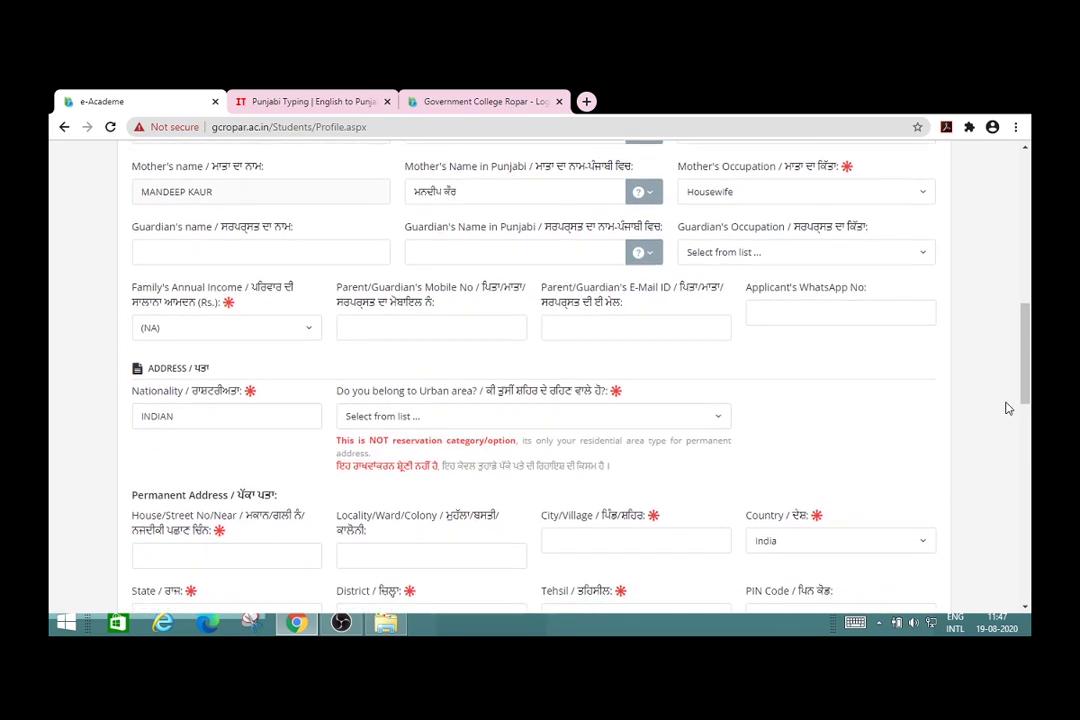
{"action": "left_click", "coordinate": [309, 325]}
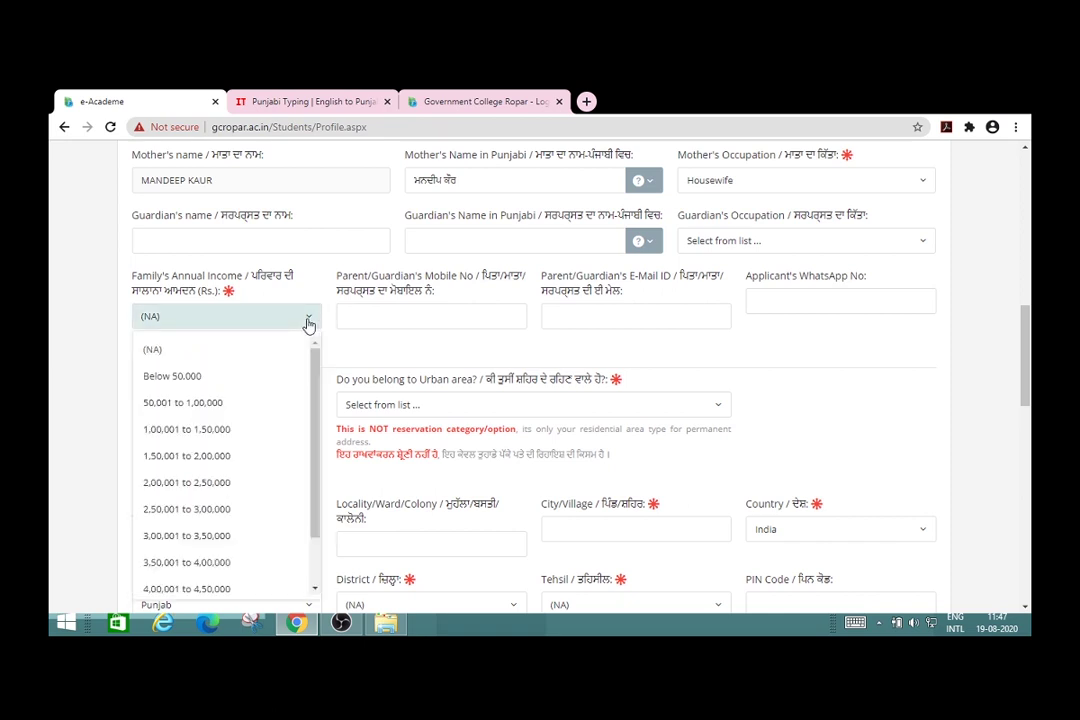
{"action": "scroll", "coordinate": [313, 565], "scroll_direction": "down", "scroll_amount": 1}
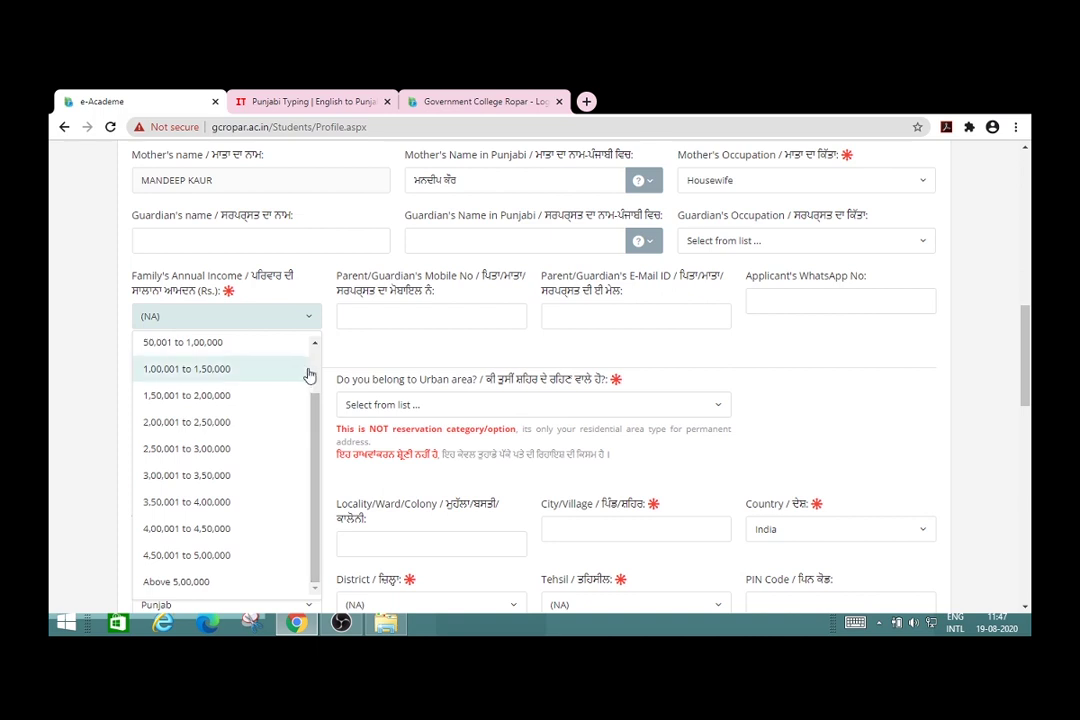
Step: Choose annual income 2,00,001 to 2,50,000, then enter the parent's mobile and applicant's WhatsApp numbers
{"action": "scroll", "coordinate": [313, 373], "scroll_direction": "up", "scroll_amount": 1}
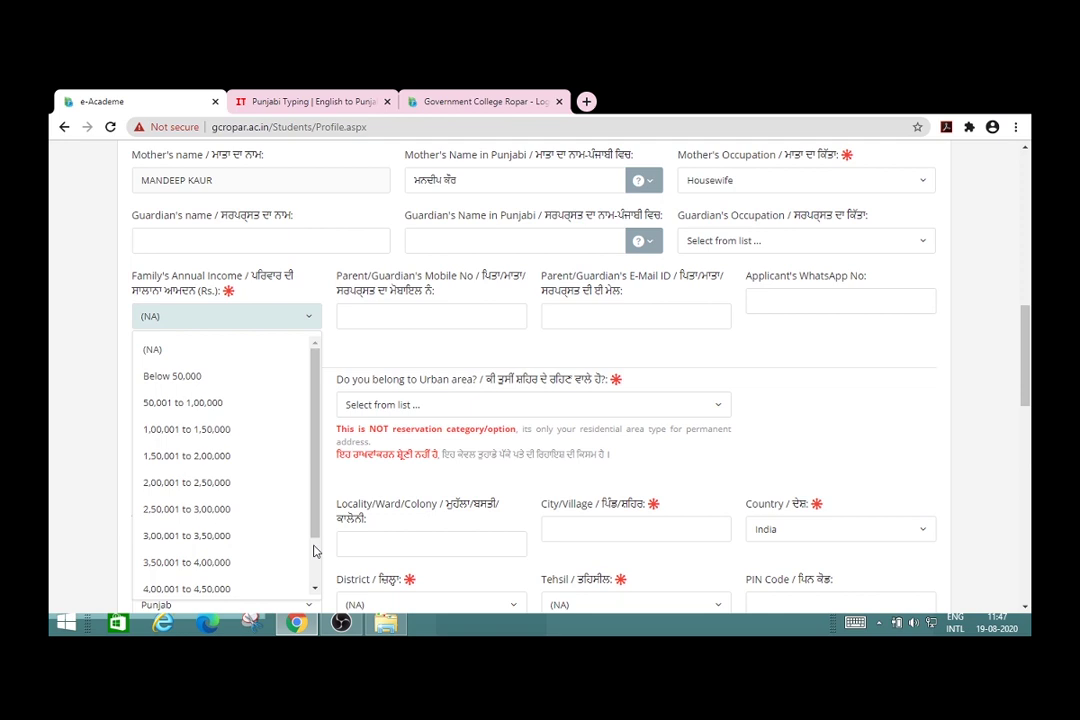
{"action": "left_click", "coordinate": [209, 487]}
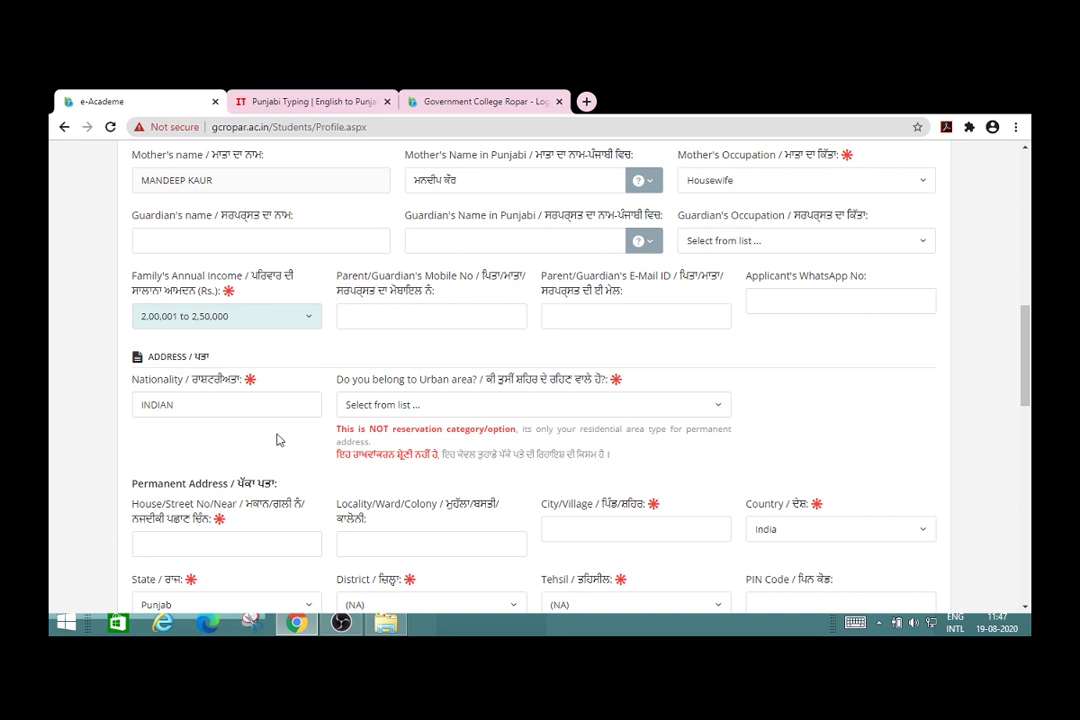
{"action": "left_click", "coordinate": [409, 316]}
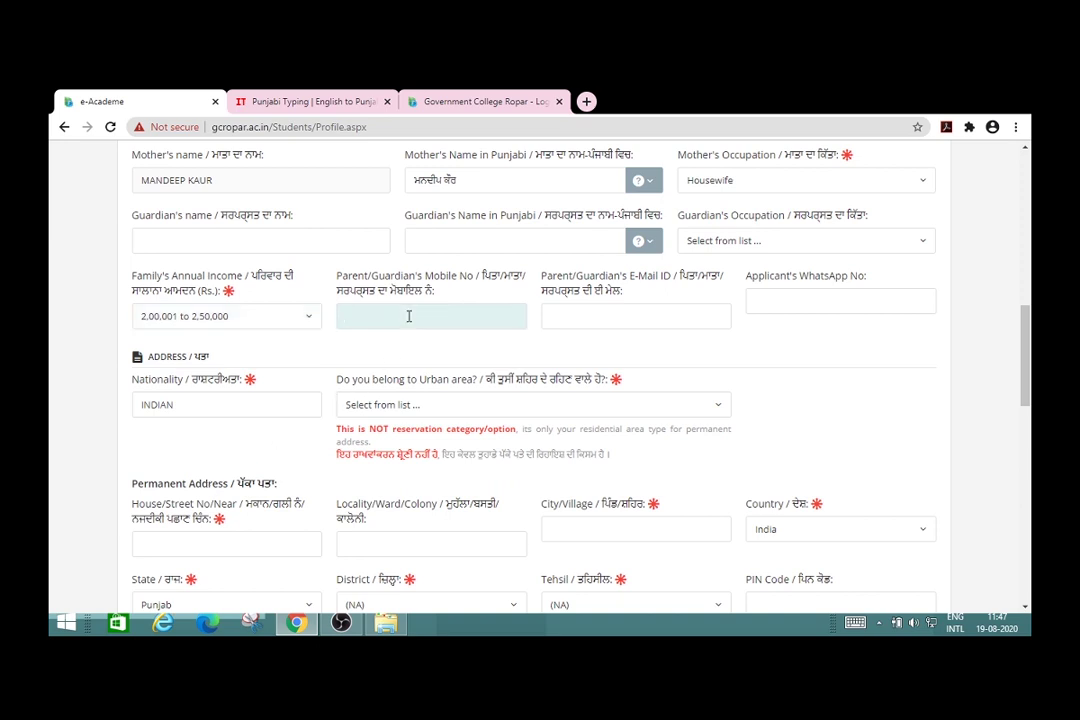
{"action": "left_click", "coordinate": [787, 300]}
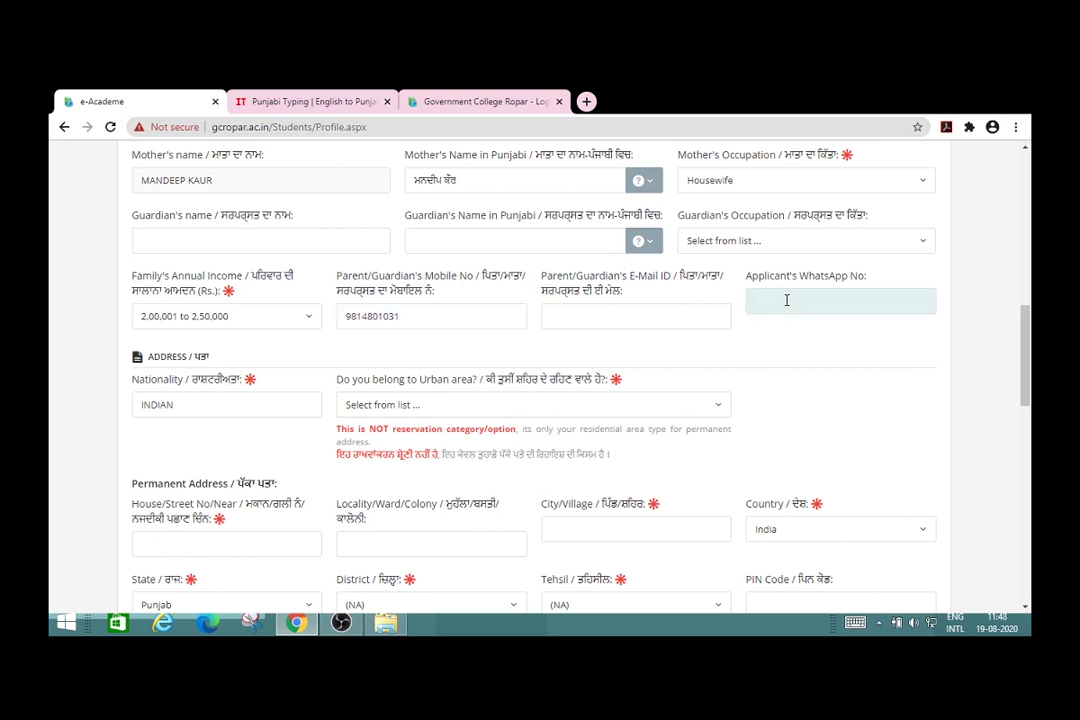
{"action": "left_click", "coordinate": [972, 414]}
{"action": "scroll", "coordinate": [975, 416], "scroll_direction": "down", "scroll_amount": 1}
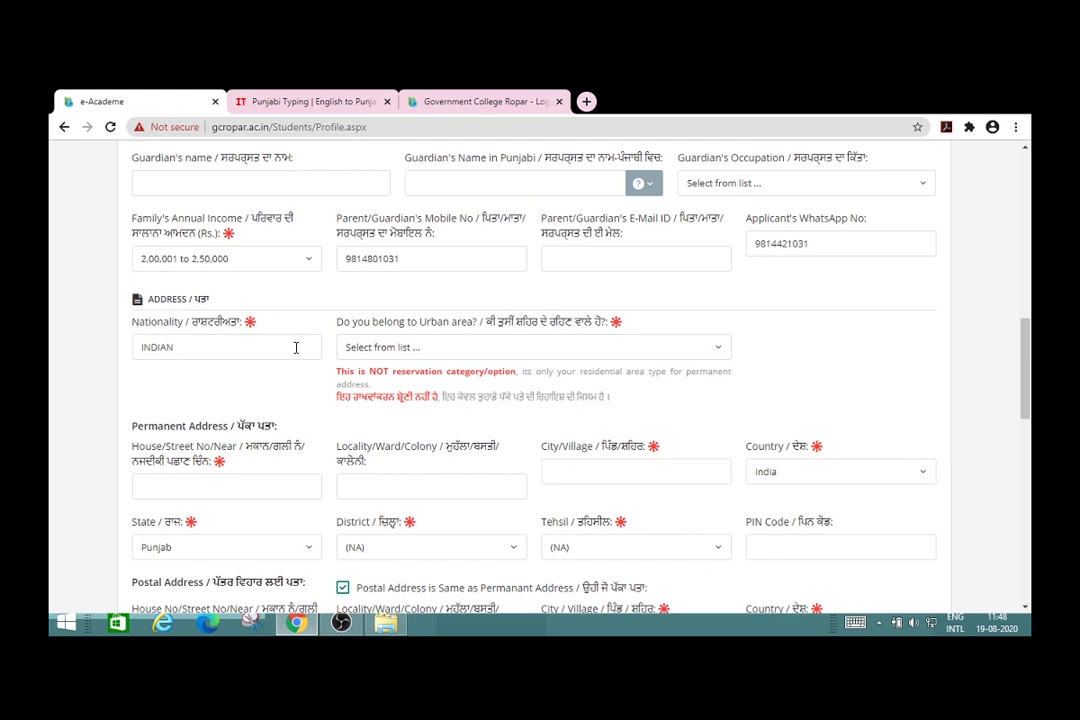
Step: Mark the residence area as Urban
{"action": "left_click", "coordinate": [716, 350]}
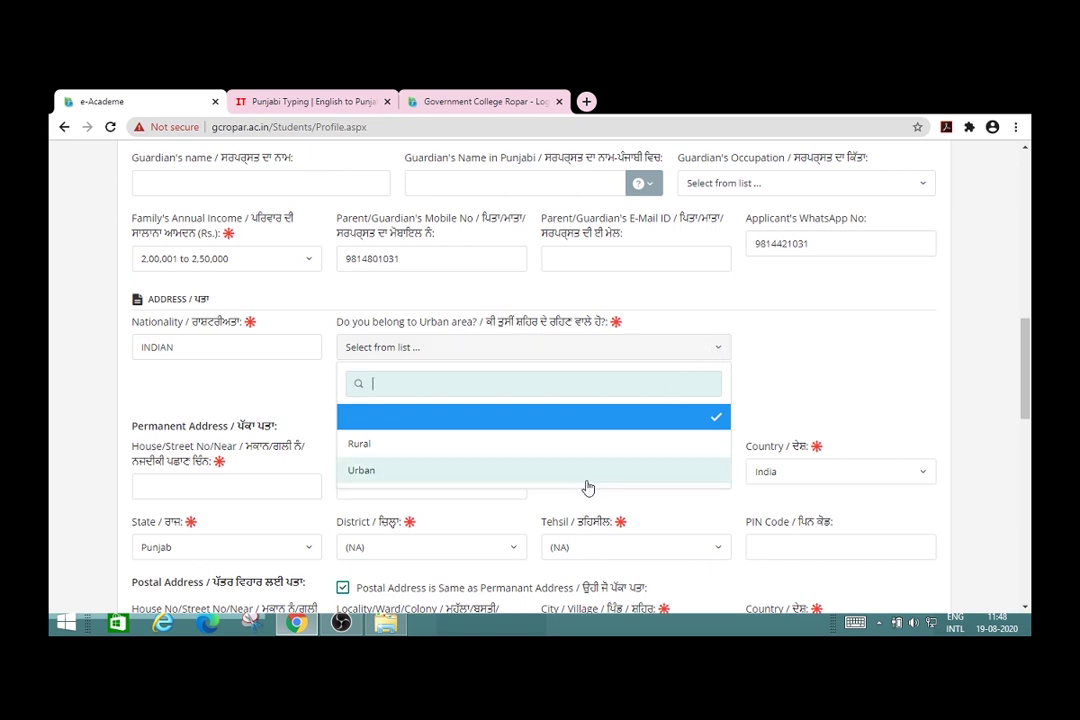
{"action": "left_click", "coordinate": [585, 480]}
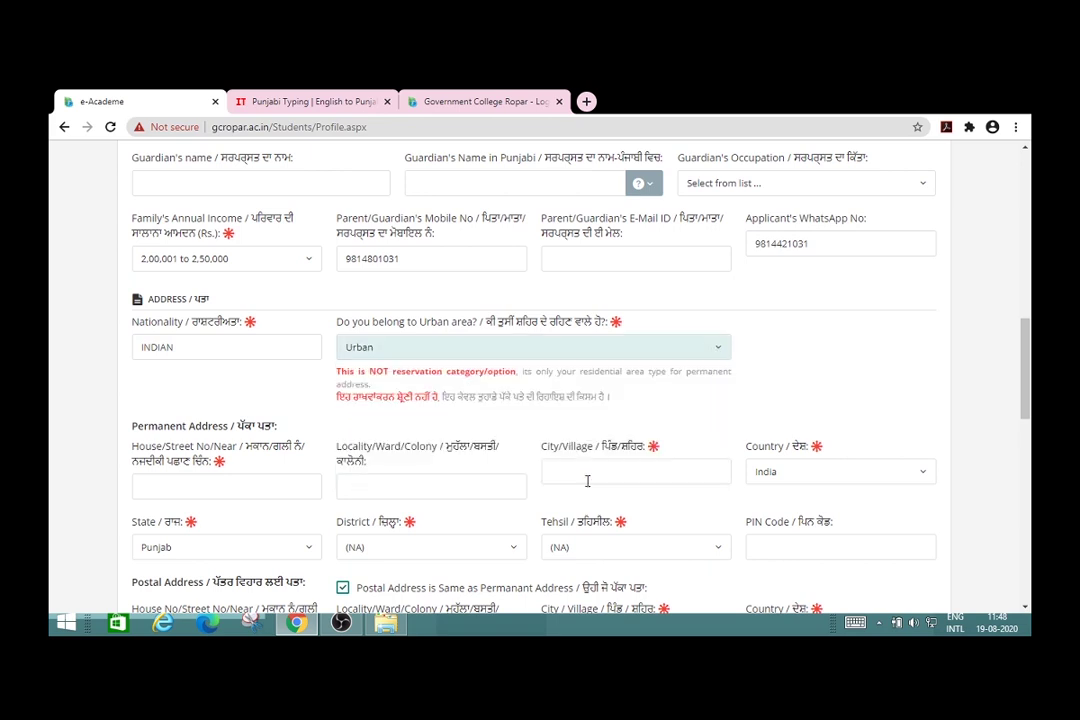
{"action": "left_click", "coordinate": [852, 356]}
{"action": "scroll", "coordinate": [852, 356], "scroll_direction": "down", "scroll_amount": 3}
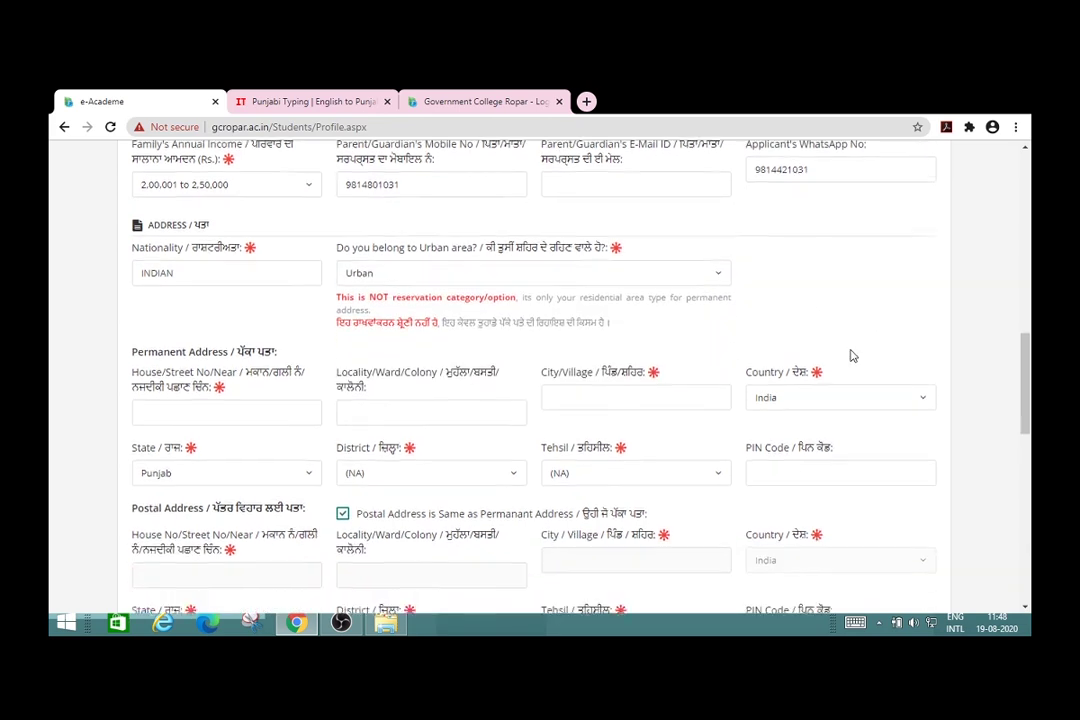
{"action": "scroll", "coordinate": [852, 356], "scroll_direction": "down", "scroll_amount": 1}
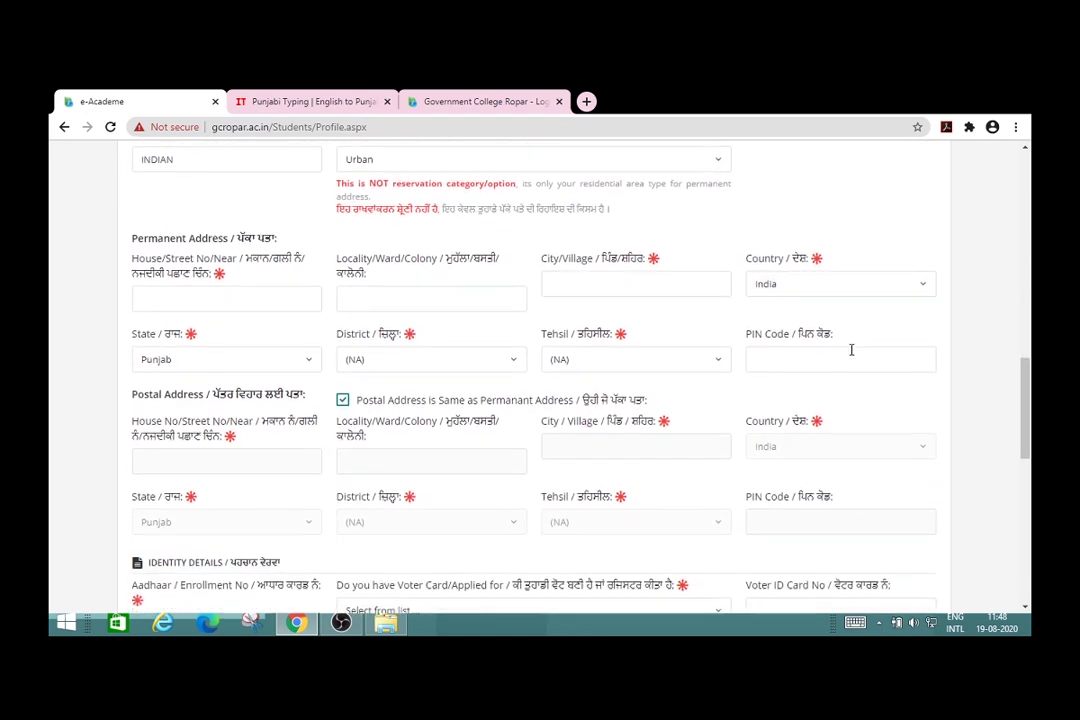
Step: Fill in the permanent address house number, locality and city
{"action": "left_click", "coordinate": [253, 282]}
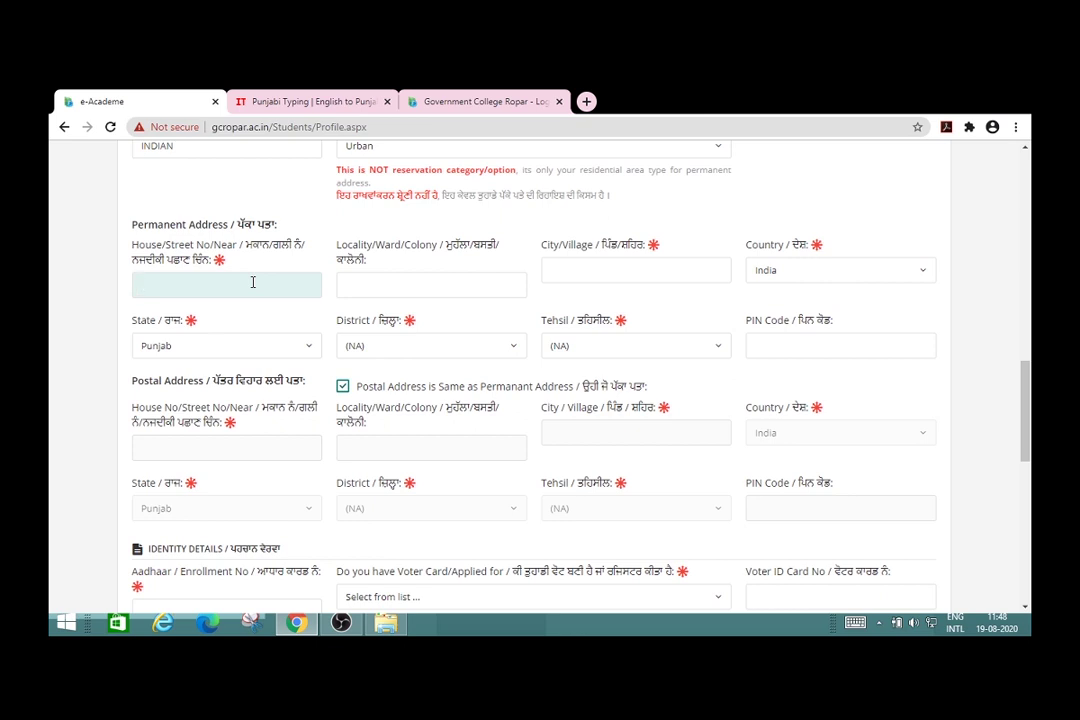
{"action": "left_click", "coordinate": [392, 284]}
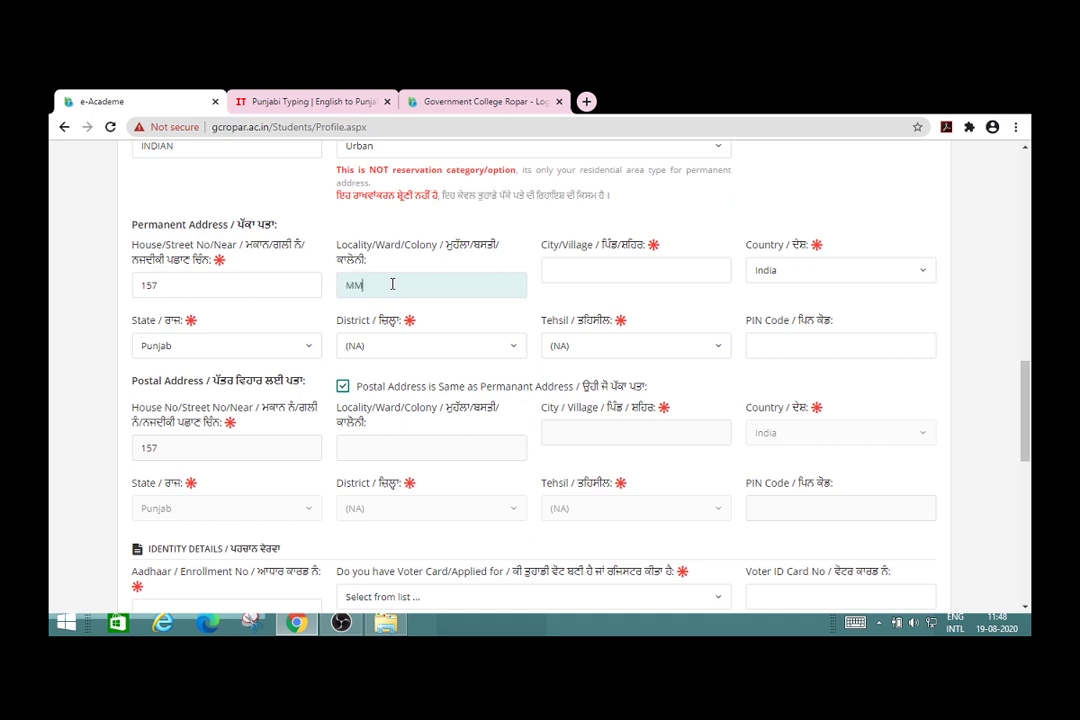
{"action": "left_click", "coordinate": [620, 271]}
{"action": "type", "text": "MO"}
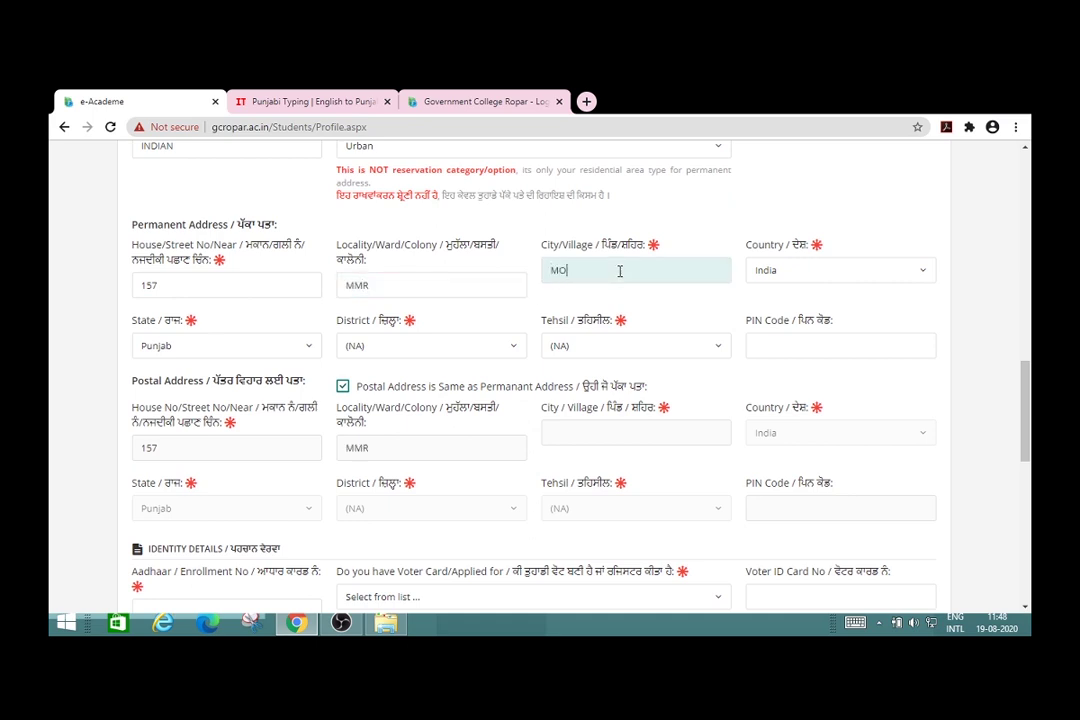
{"action": "type", "text": "HALI"}
Step: Select state Punjab, district Rupnagar and tehsil Rup Nagar for the permanent address
{"action": "left_click", "coordinate": [308, 357]}
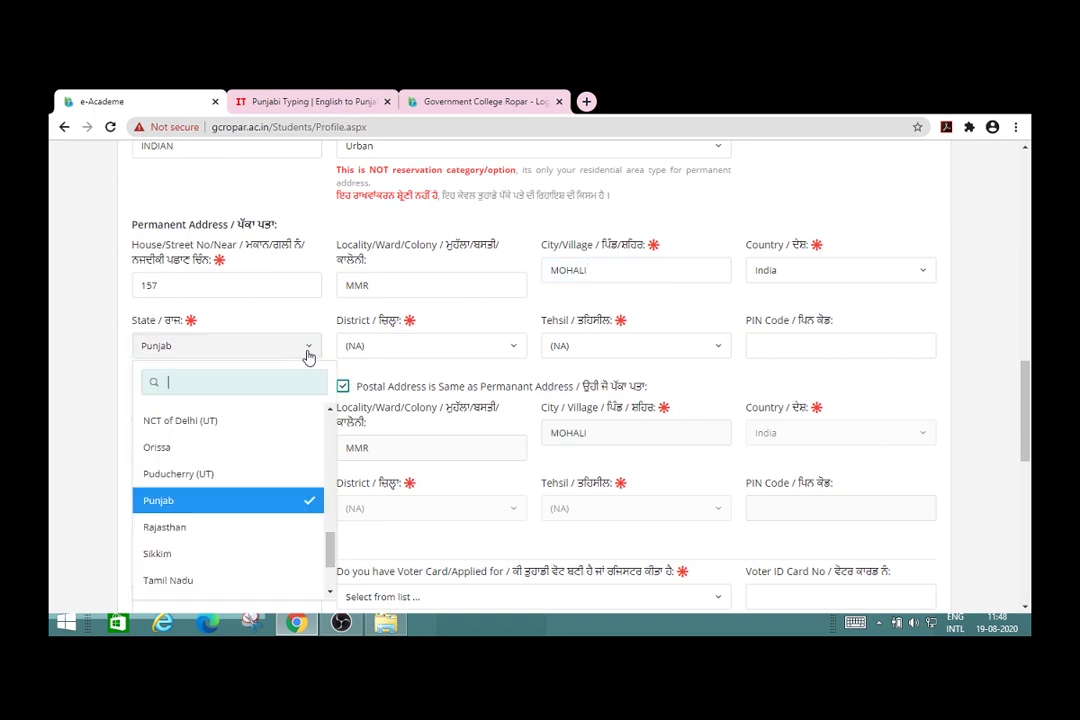
{"action": "left_click", "coordinate": [266, 508]}
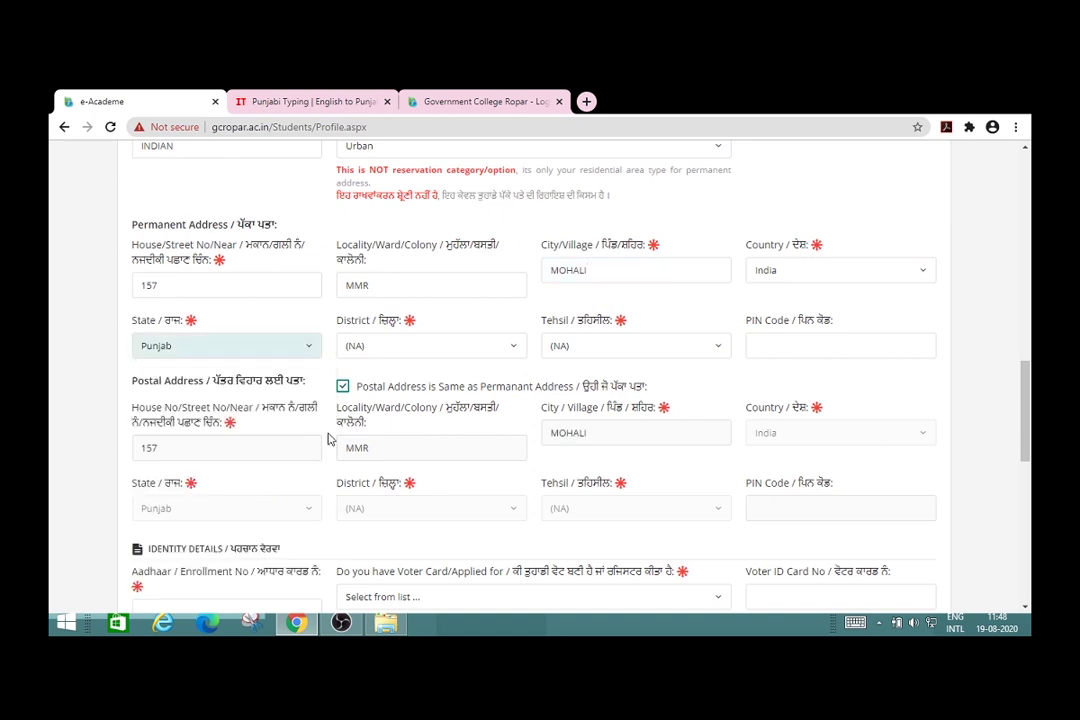
{"action": "left_click", "coordinate": [517, 347]}
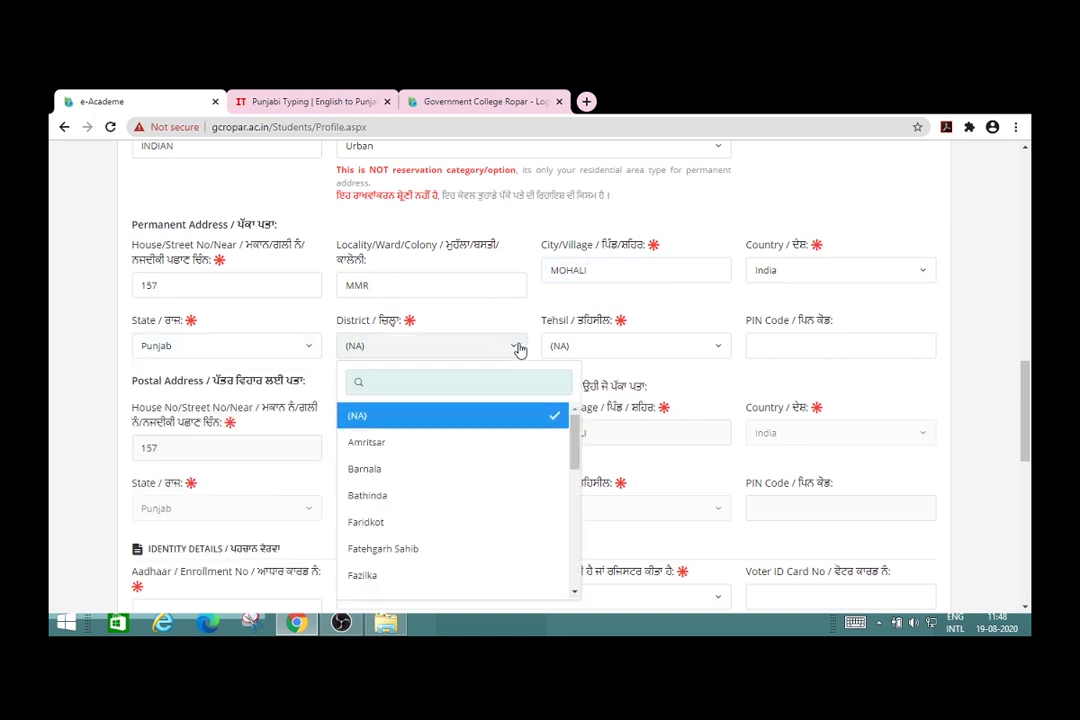
{"action": "scroll", "coordinate": [573, 545], "scroll_direction": "down", "scroll_amount": 3}
{"action": "scroll", "coordinate": [573, 560], "scroll_direction": "down", "scroll_amount": 2}
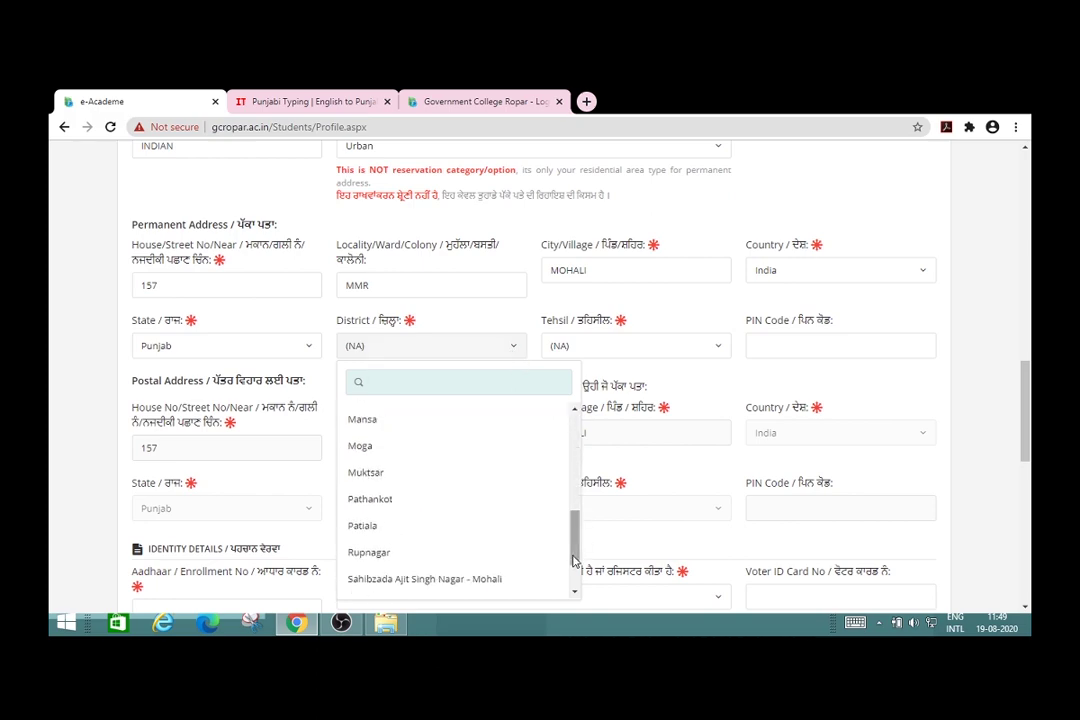
{"action": "left_click", "coordinate": [416, 556]}
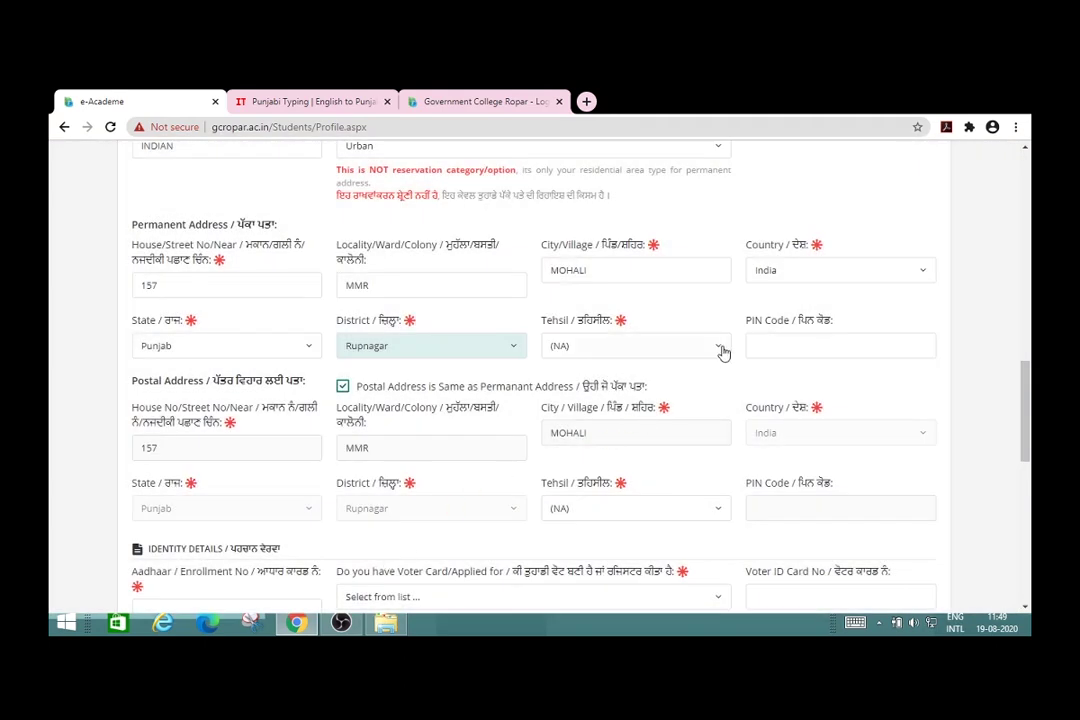
{"action": "left_click", "coordinate": [719, 349]}
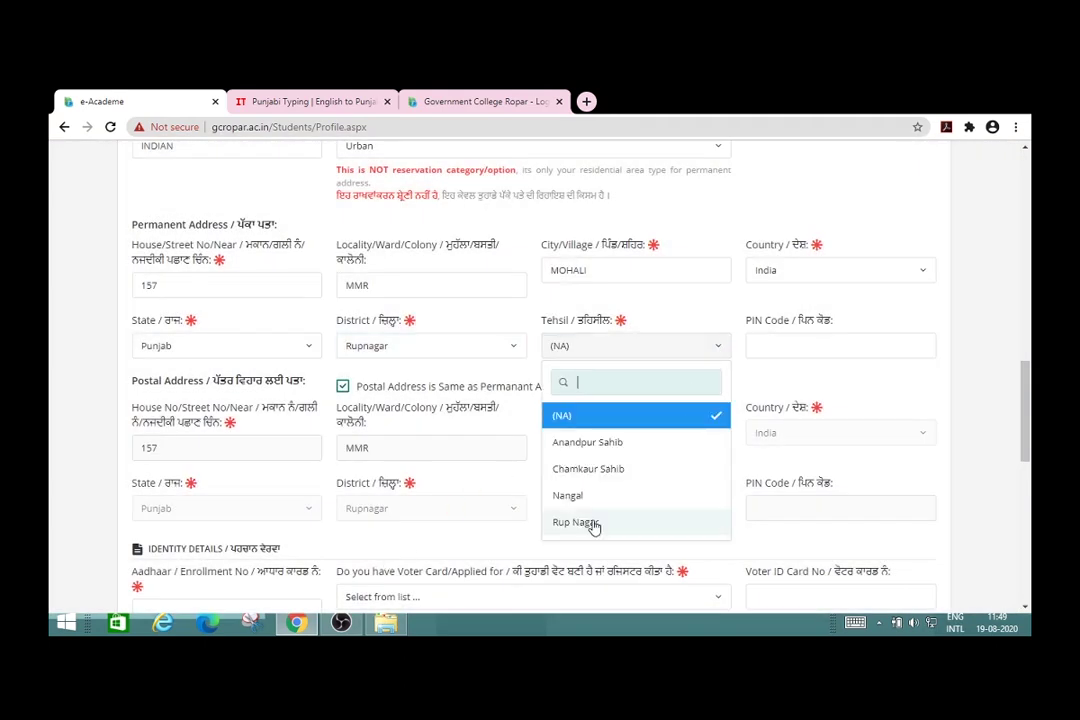
{"action": "left_click", "coordinate": [627, 521]}
Step: Enter the permanent address PIN code, correcting a mistyped digit
{"action": "left_click", "coordinate": [807, 348]}
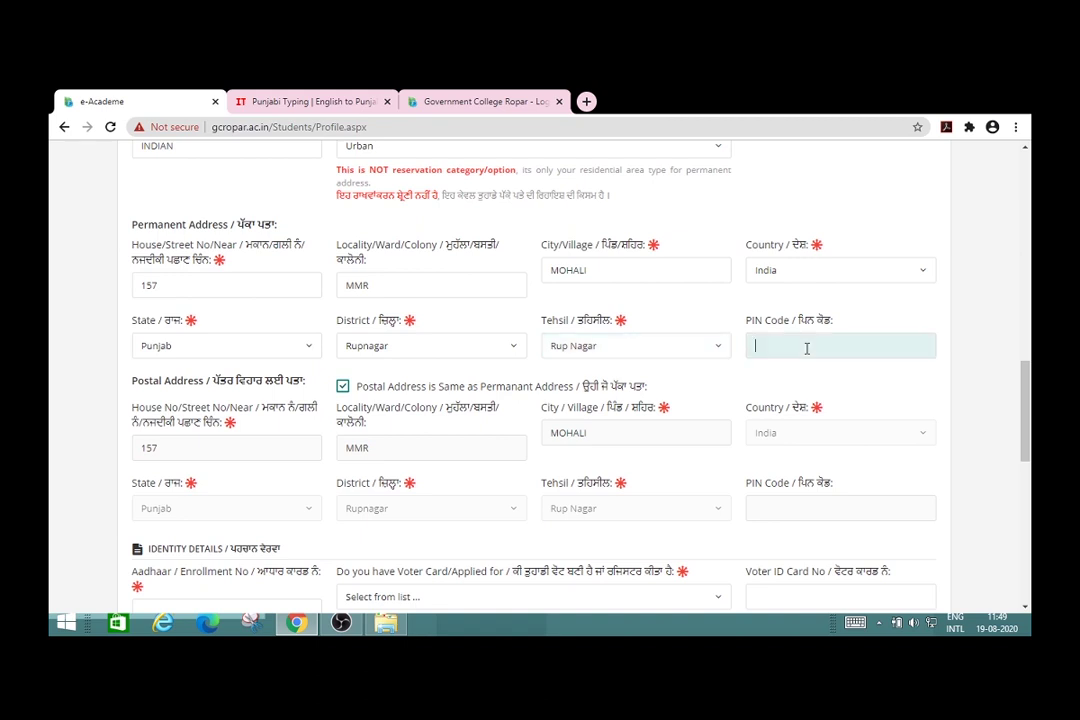
{"action": "type", "text": "140001"}
{"action": "left_click", "coordinate": [985, 399]}
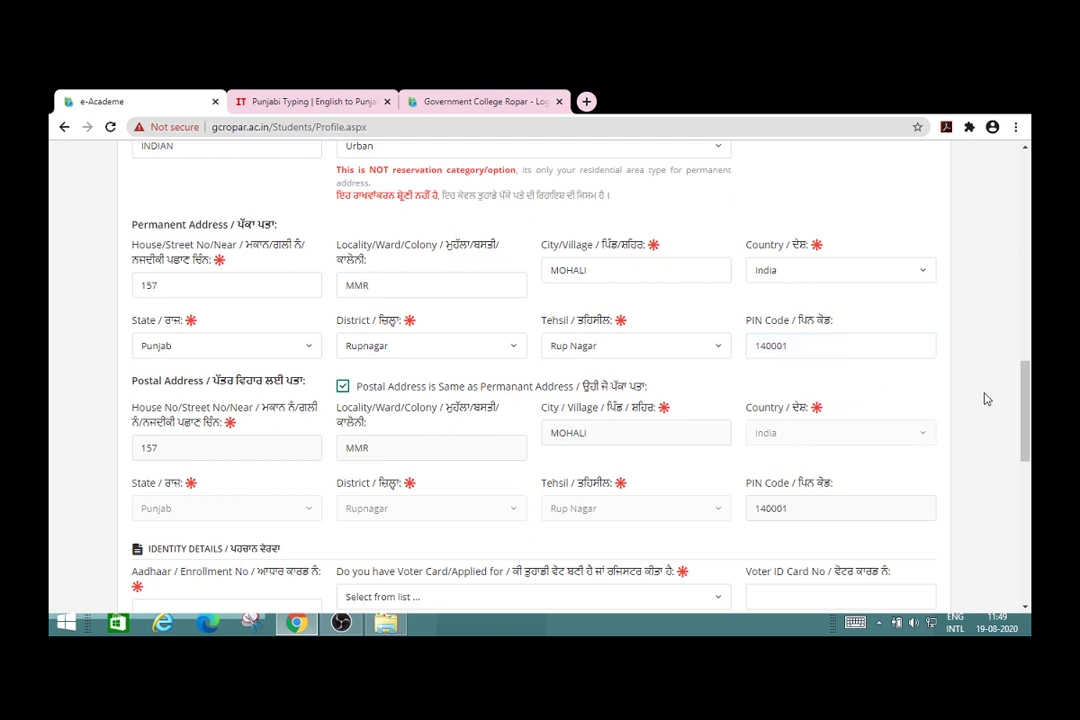
Step: Enter the applicant's 12-digit Aadhaar number in the Identity Details field
{"action": "scroll", "coordinate": [985, 399], "scroll_direction": "down", "scroll_amount": 1}
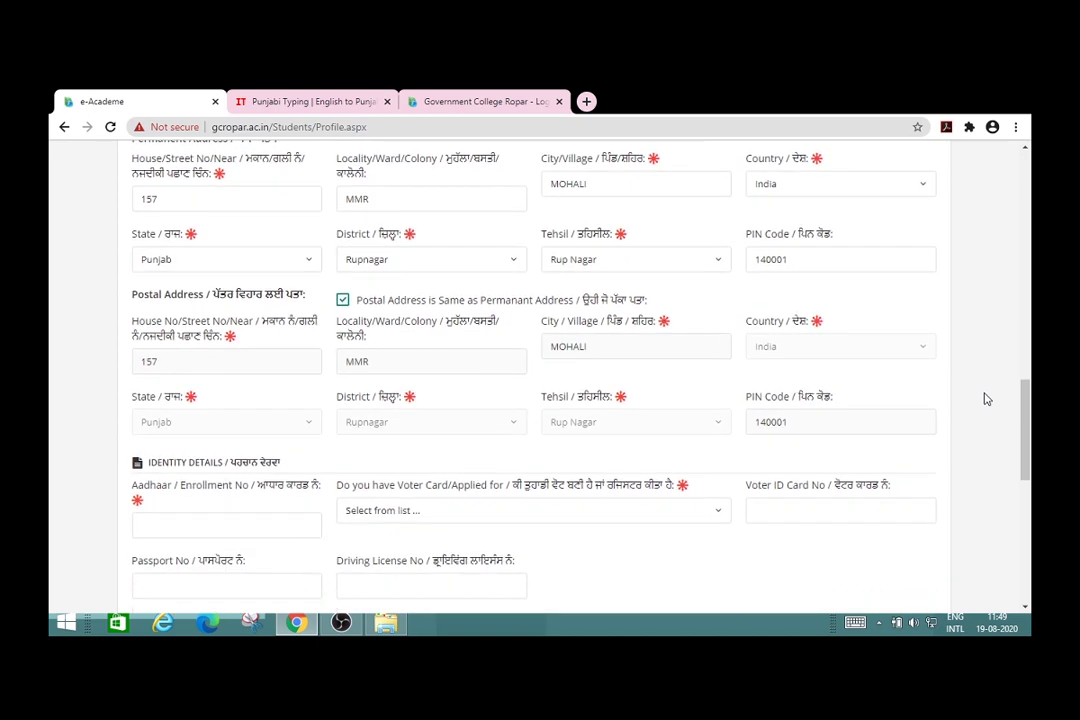
{"action": "scroll", "coordinate": [985, 399], "scroll_direction": "down", "scroll_amount": 1}
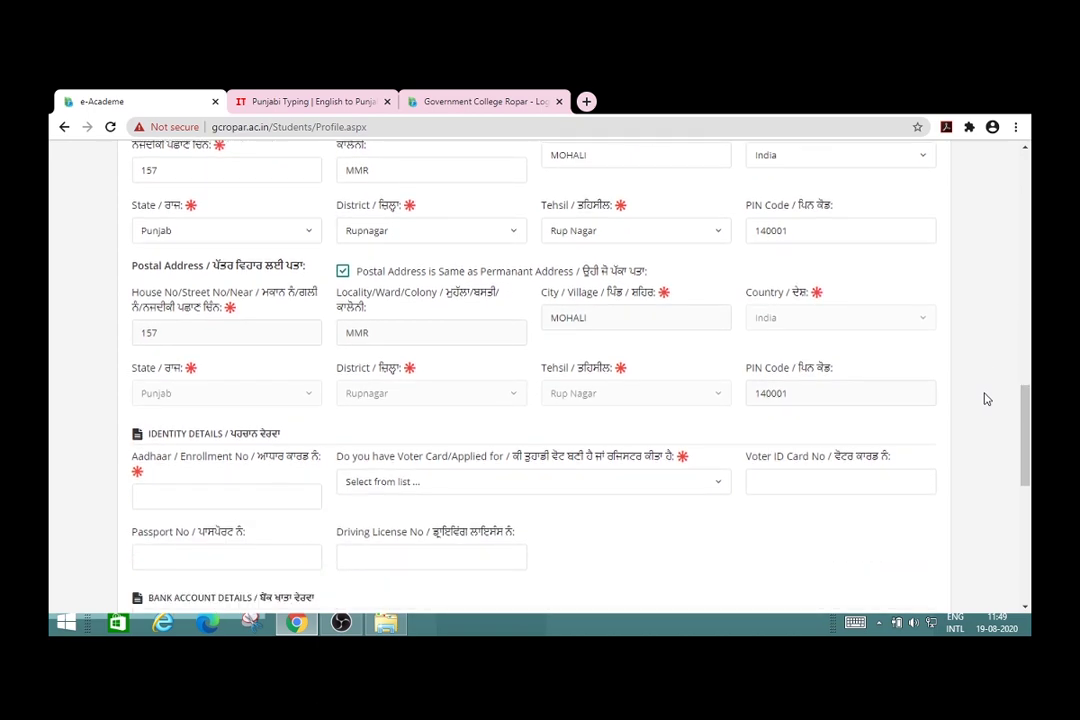
{"action": "scroll", "coordinate": [985, 399], "scroll_direction": "down", "scroll_amount": 1}
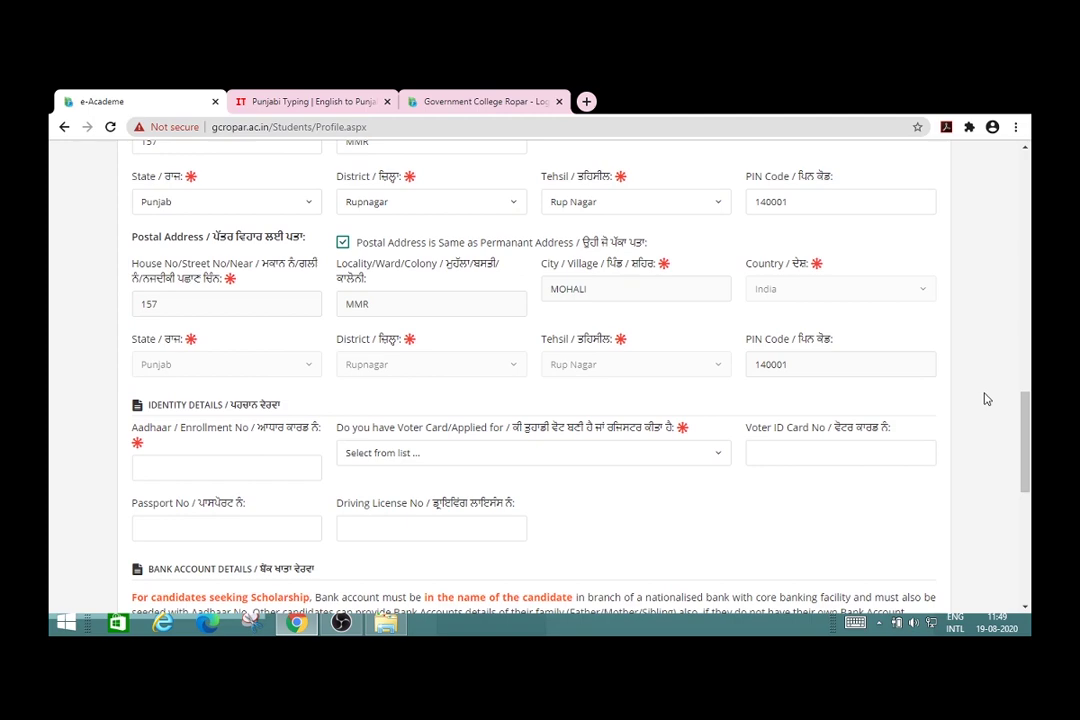
{"action": "scroll", "coordinate": [985, 399], "scroll_direction": "down", "scroll_amount": 1}
{"action": "scroll", "coordinate": [987, 399], "scroll_direction": "down", "scroll_amount": 1}
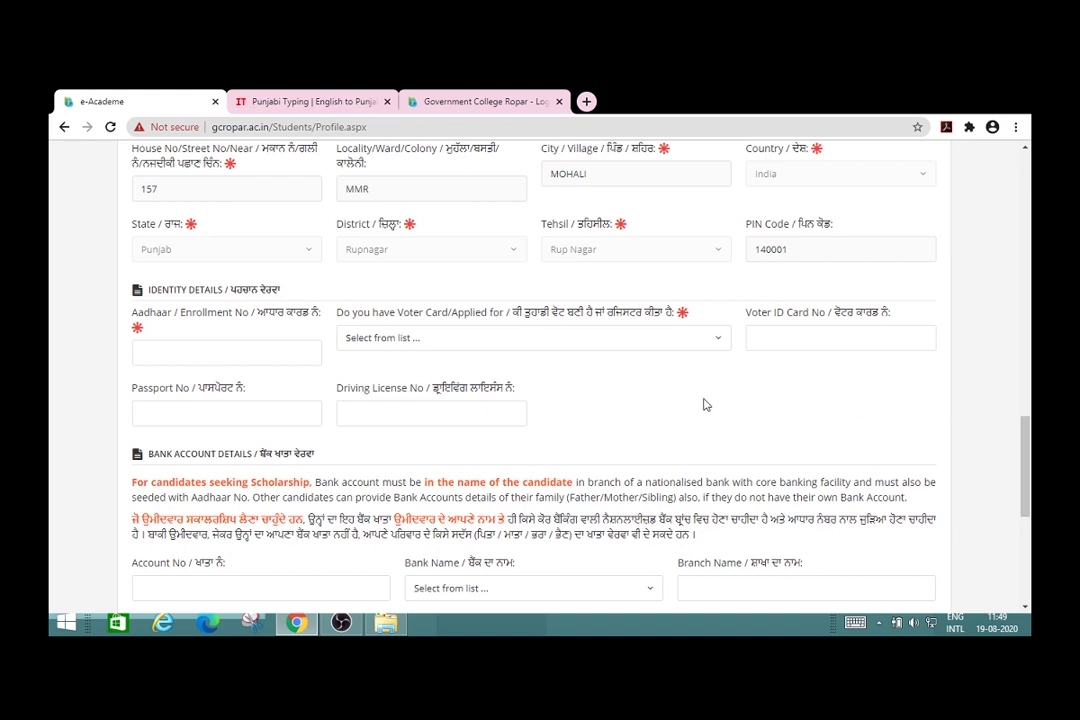
{"action": "left_click", "coordinate": [230, 355]}
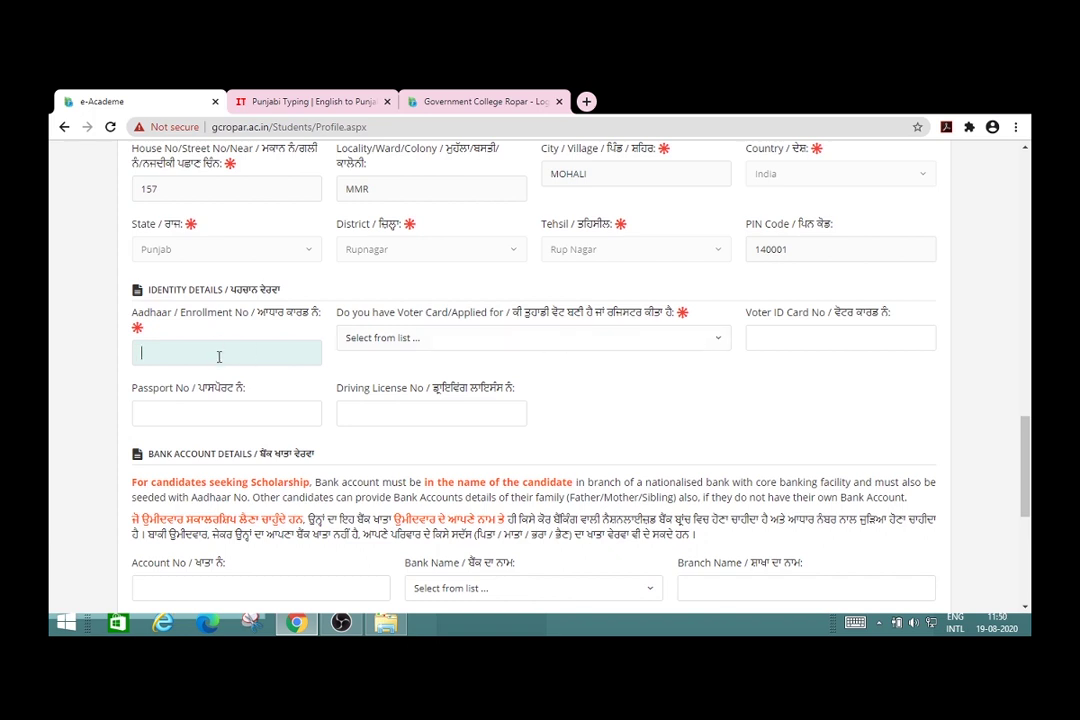
{"action": "left_click", "coordinate": [96, 393]}
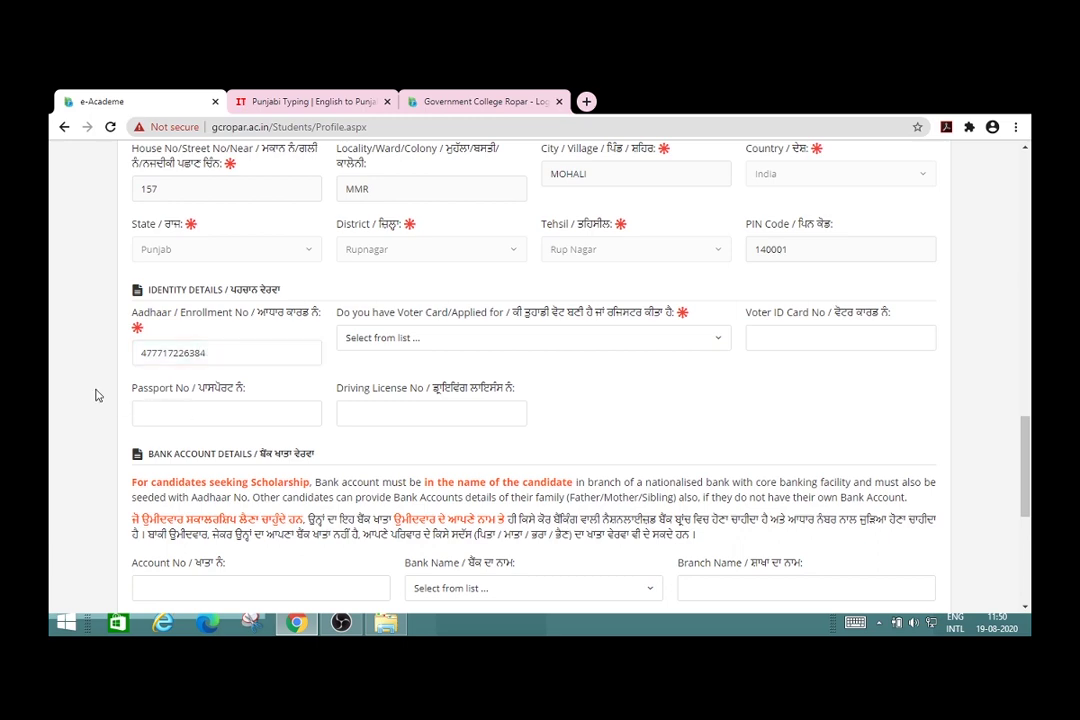
{"action": "scroll", "coordinate": [96, 395], "scroll_direction": "down", "scroll_amount": 3}
{"action": "scroll", "coordinate": [96, 395], "scroll_direction": "down", "scroll_amount": 1}
Step: Enter the bank account number, choose State Bank of India and branch RCB ROPAR
{"action": "left_click", "coordinate": [211, 388]}
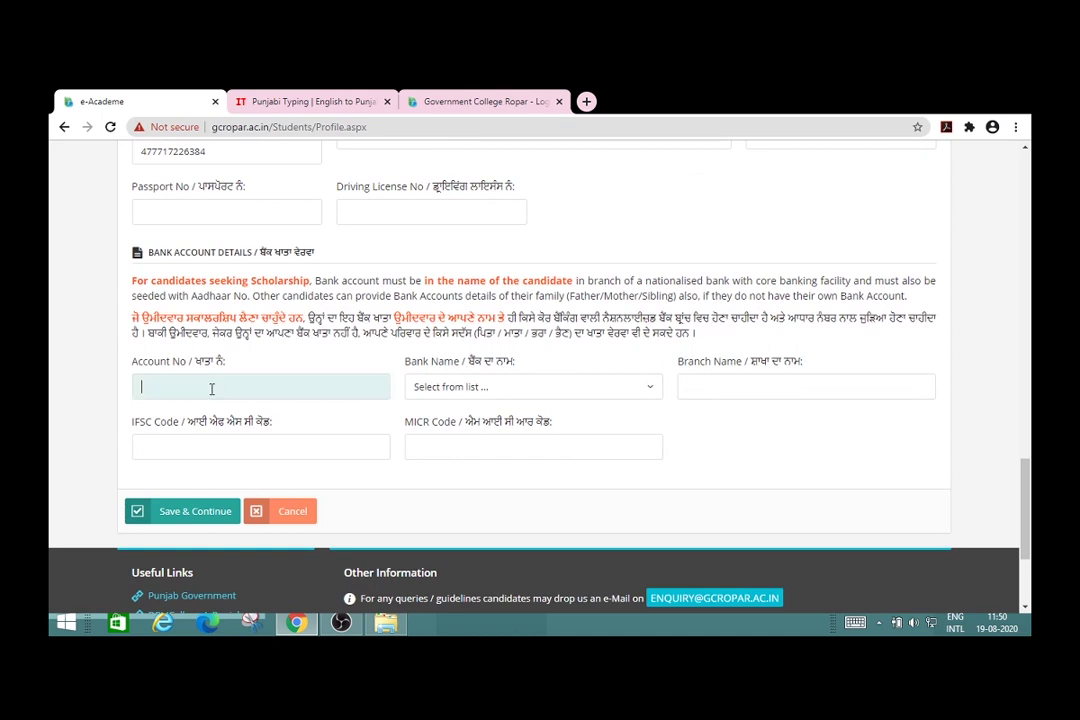
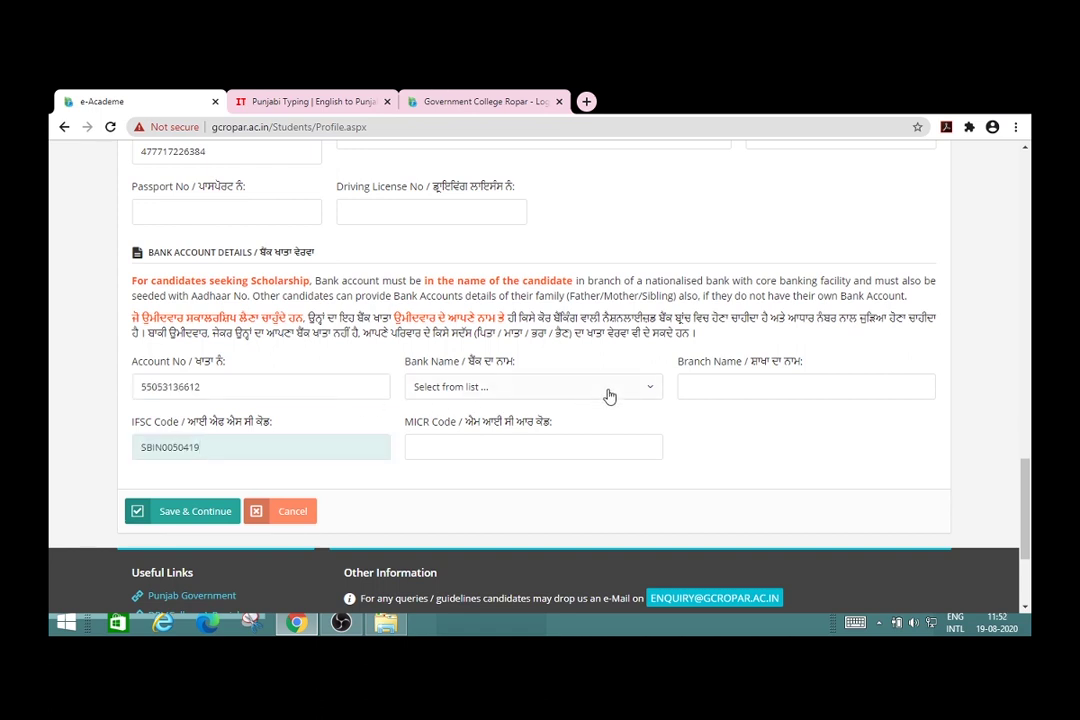
{"action": "left_click", "coordinate": [650, 397]}
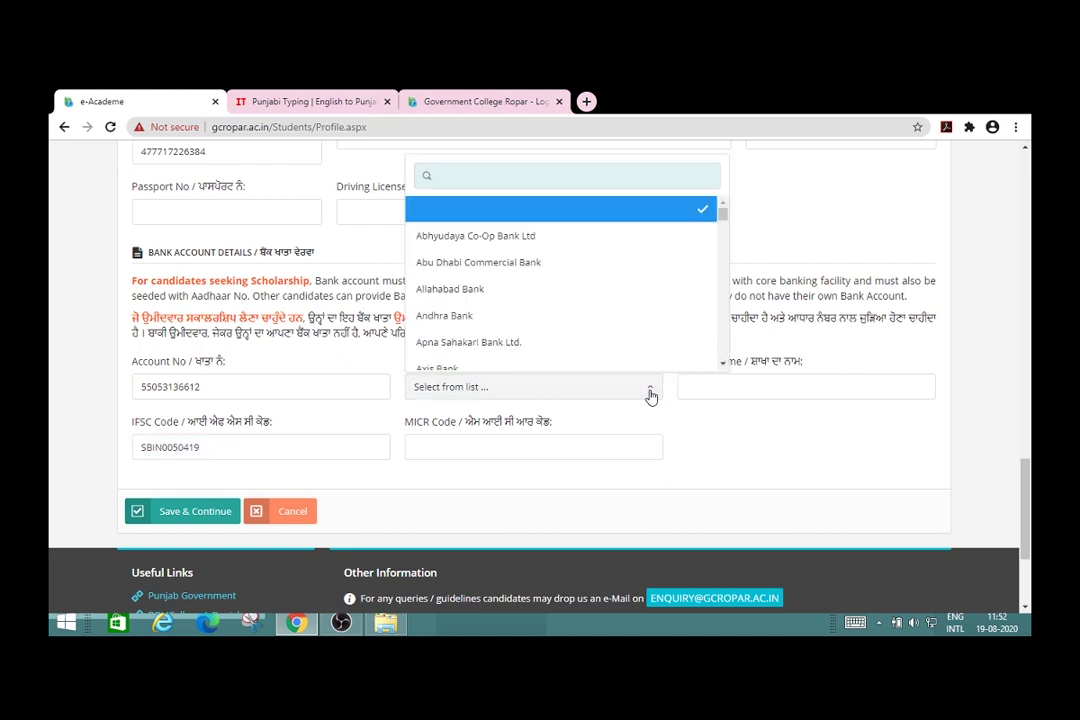
{"action": "scroll", "coordinate": [723, 340], "scroll_direction": "down", "scroll_amount": 1}
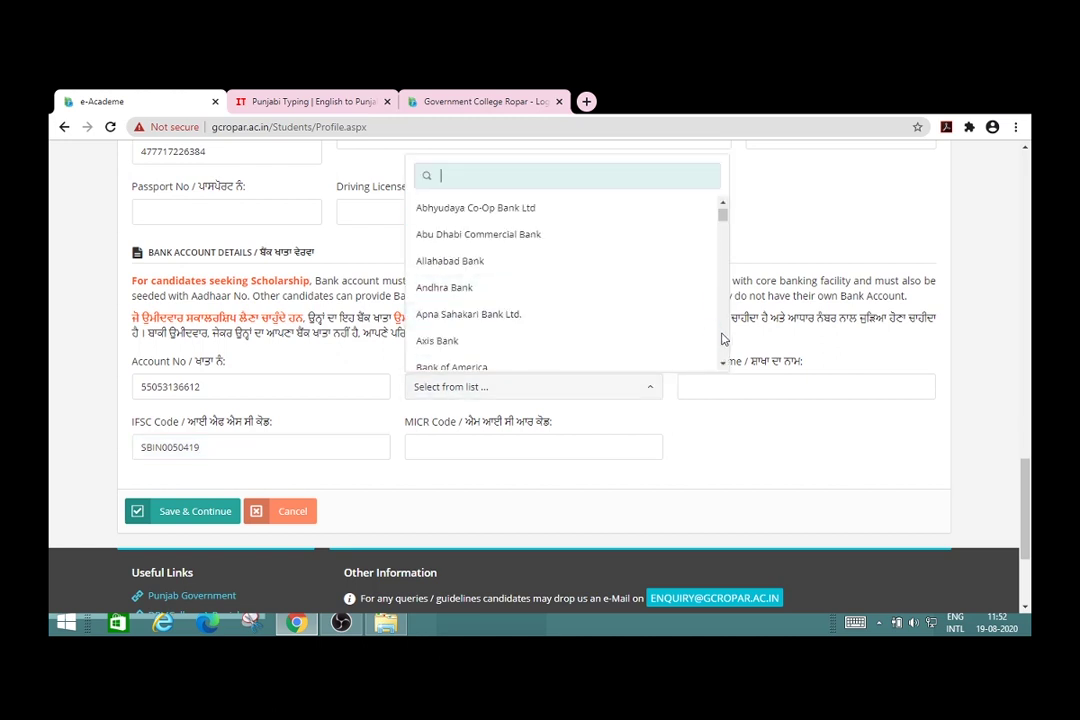
{"action": "scroll", "coordinate": [723, 340], "scroll_direction": "down", "scroll_amount": 2}
{"action": "scroll", "coordinate": [723, 340], "scroll_direction": "down", "scroll_amount": 4}
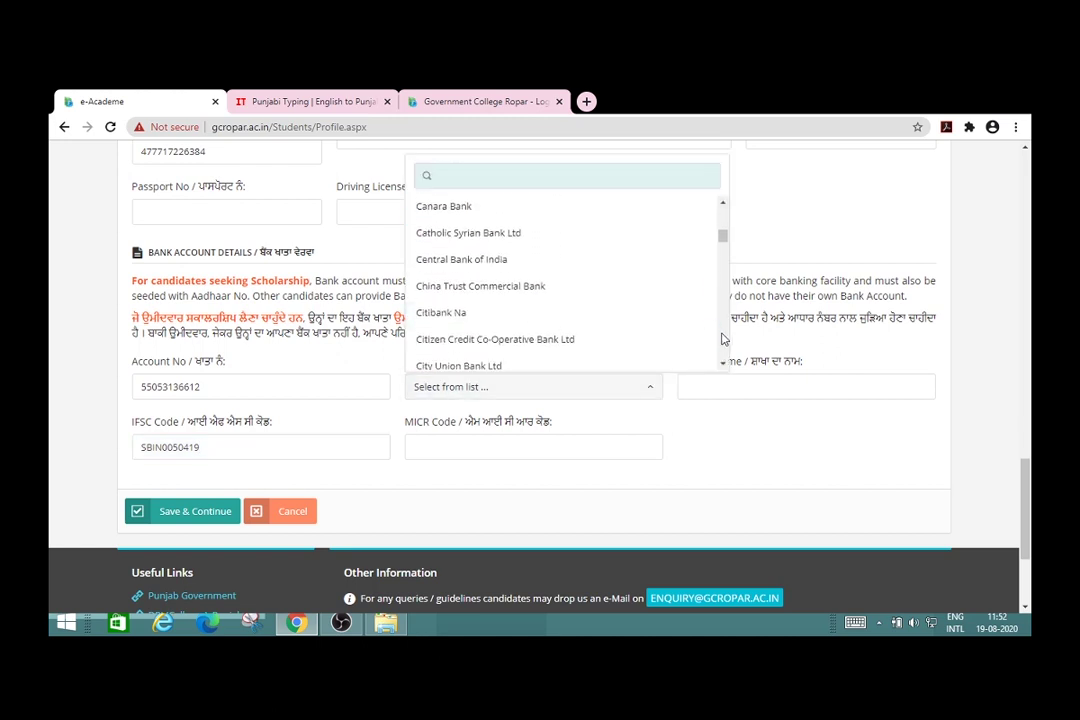
{"action": "scroll", "coordinate": [723, 340], "scroll_direction": "down", "scroll_amount": 8}
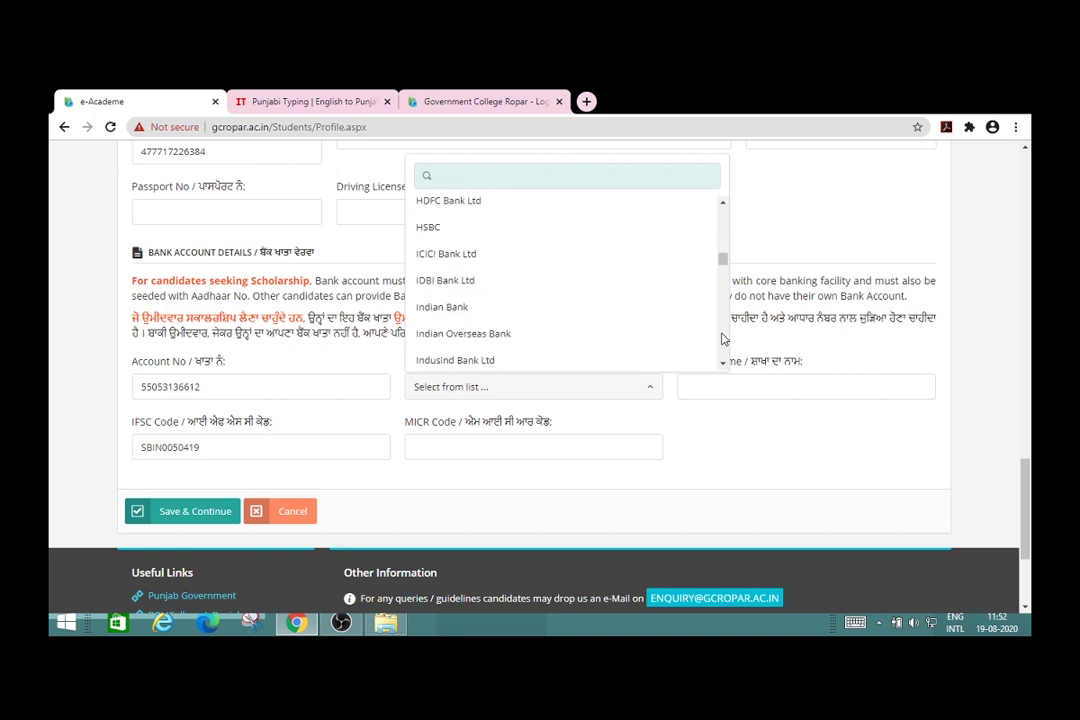
{"action": "scroll", "coordinate": [723, 340], "scroll_direction": "down", "scroll_amount": 8}
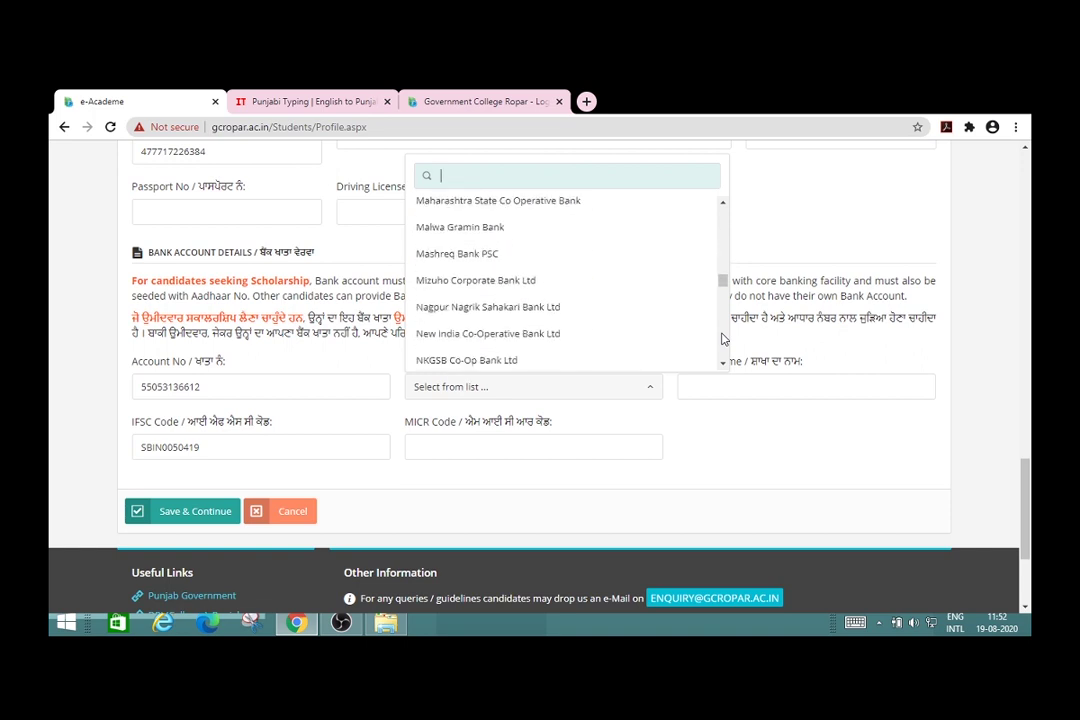
{"action": "scroll", "coordinate": [723, 340], "scroll_direction": "down", "scroll_amount": 6}
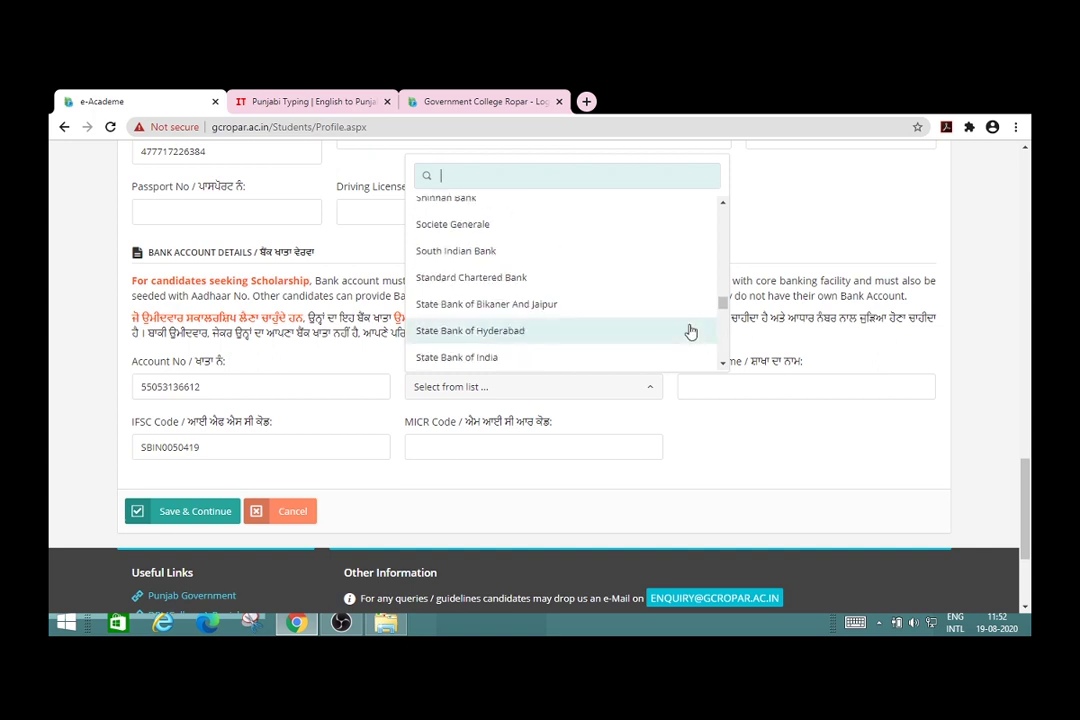
{"action": "left_click", "coordinate": [482, 357]}
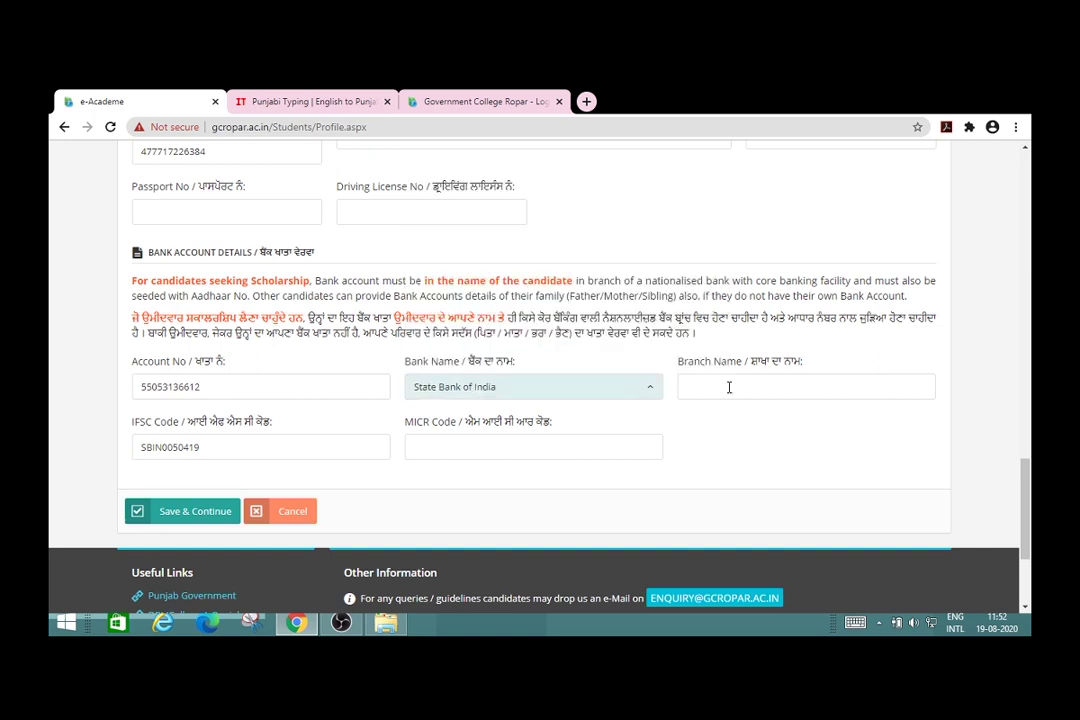
{"action": "left_click", "coordinate": [786, 382]}
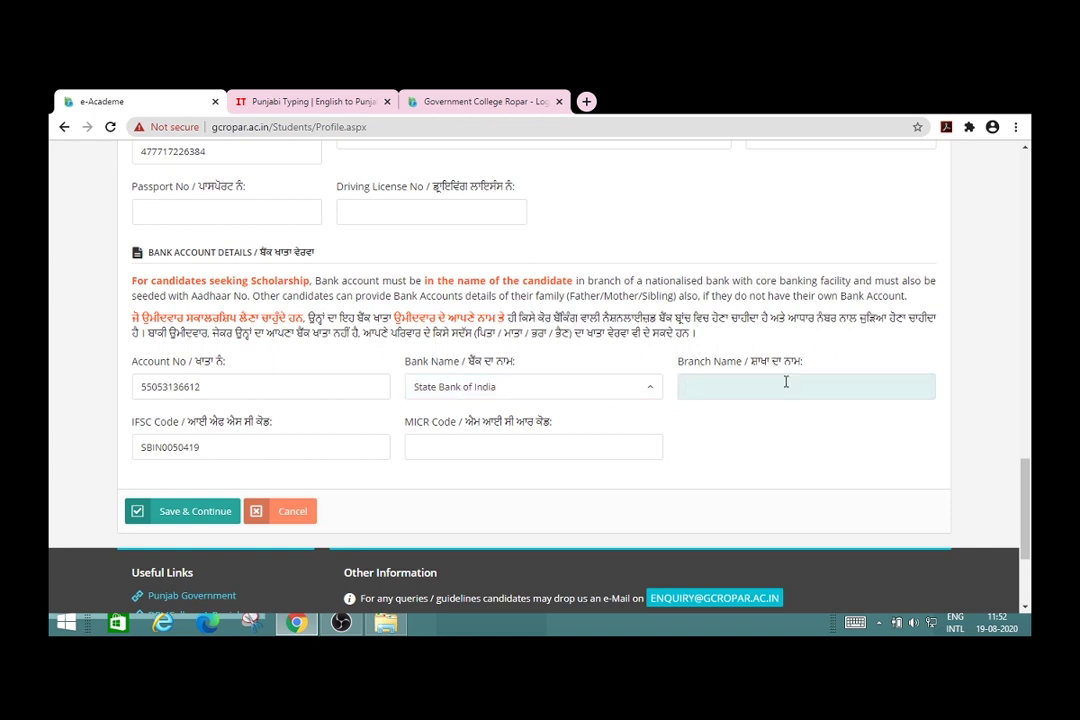
{"action": "type", "text": "RCB ROPAR"}
Step: Attempt to save, then answer No to the required voter card question
{"action": "left_click", "coordinate": [207, 518]}
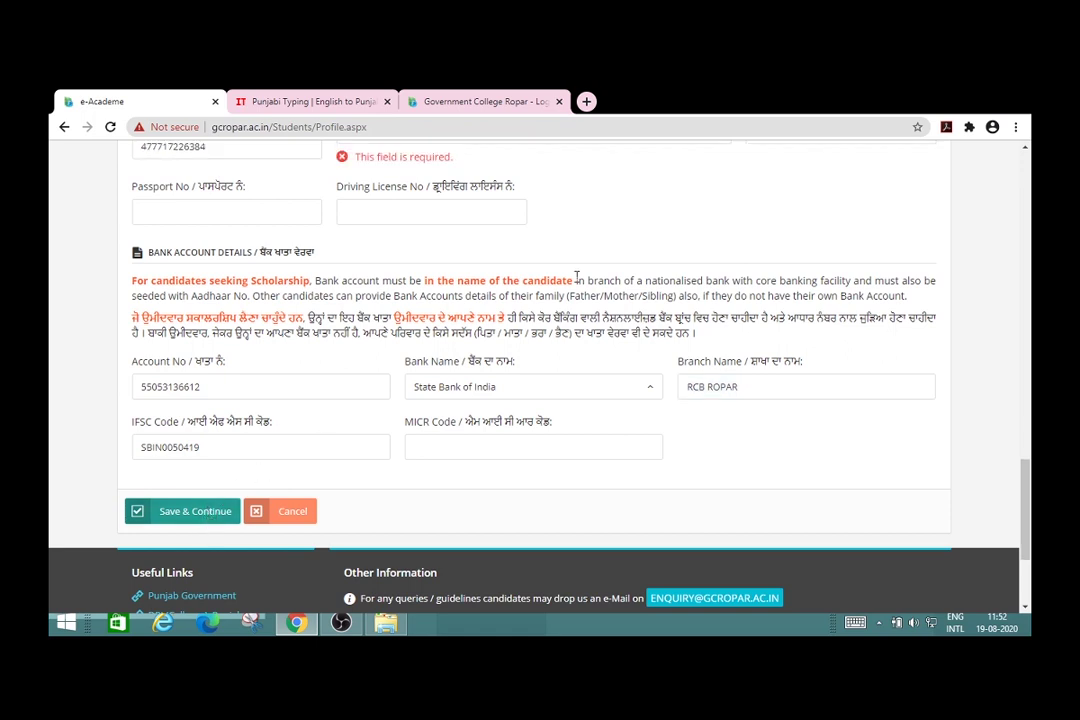
{"action": "scroll", "coordinate": [661, 193], "scroll_direction": "up", "scroll_amount": 2}
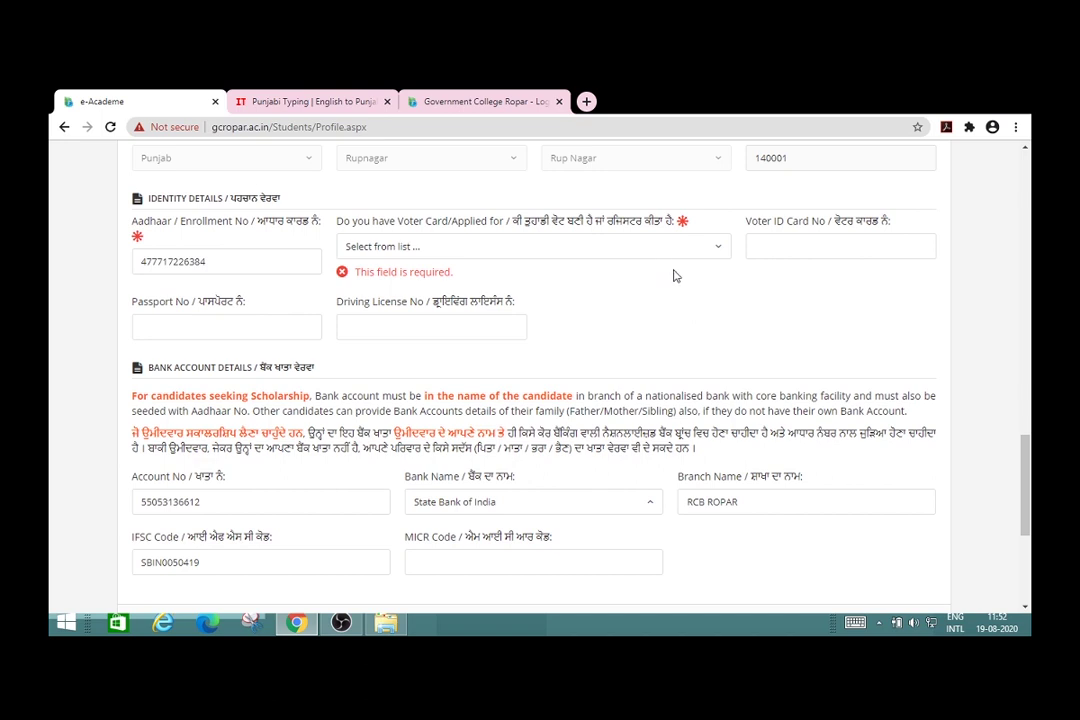
{"action": "left_click", "coordinate": [718, 249]}
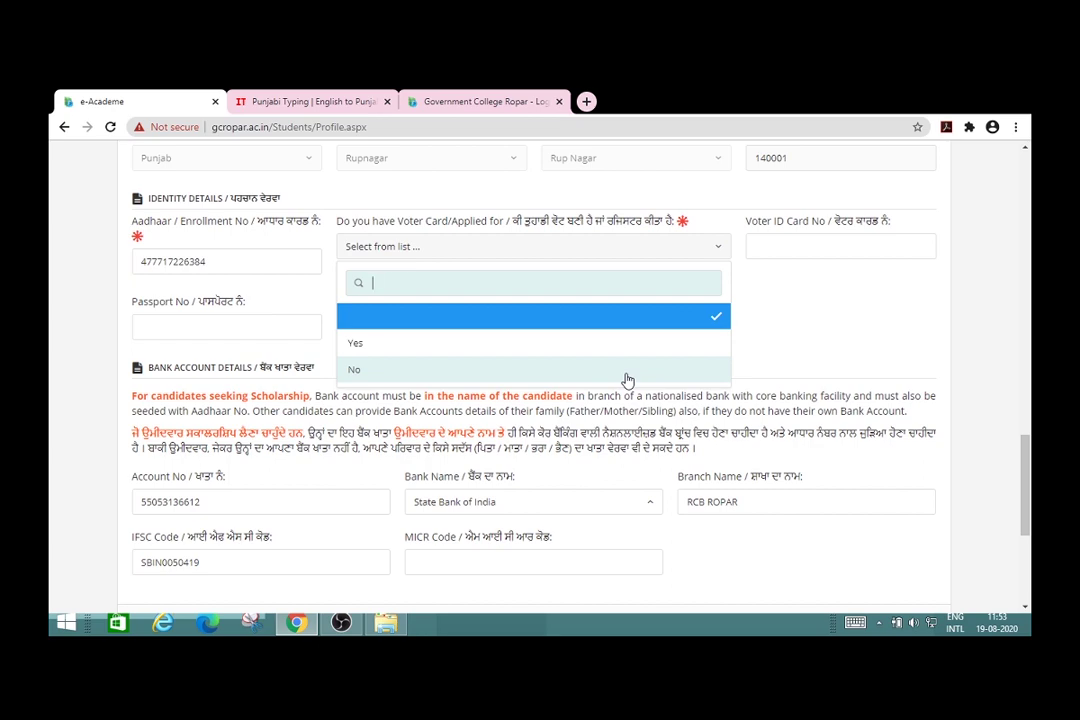
{"action": "left_click", "coordinate": [627, 379]}
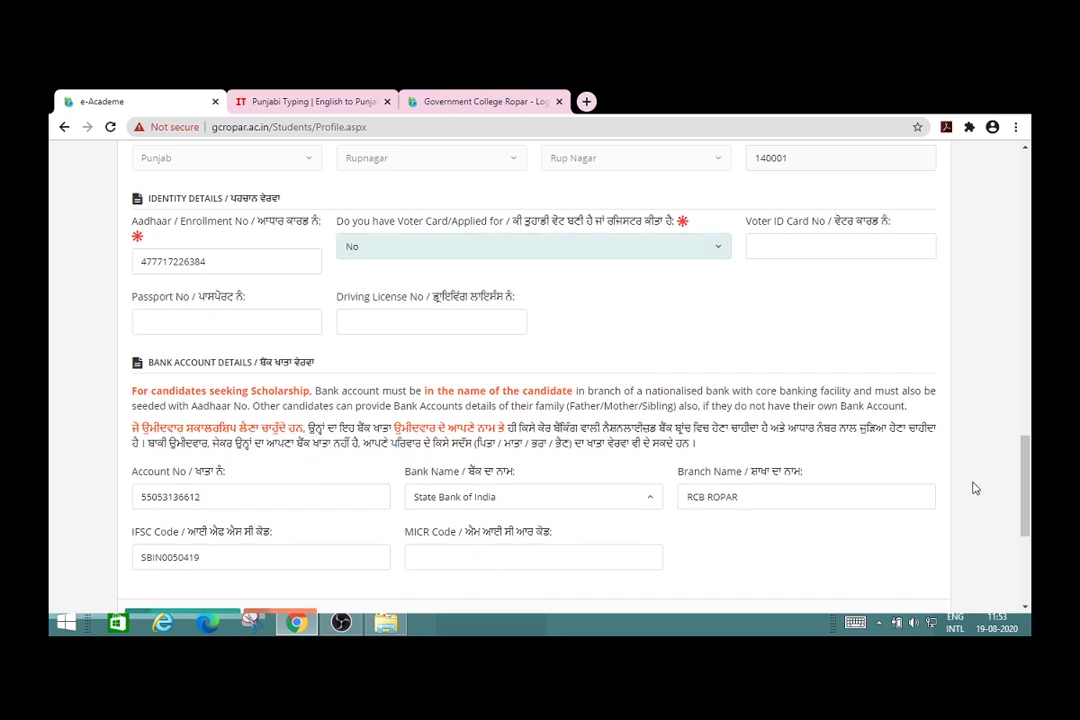
{"action": "scroll", "coordinate": [975, 489], "scroll_direction": "down", "scroll_amount": 3}
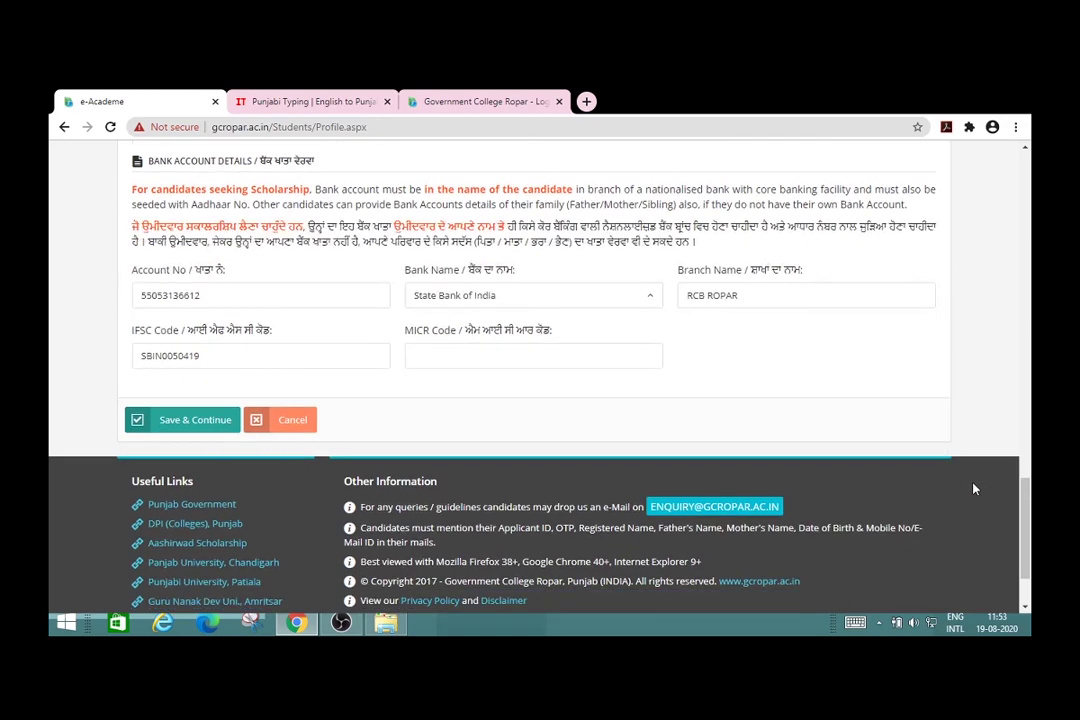
Step: Save the profile and confirm the 'Record saved' notice to reach photo upload
{"action": "left_click", "coordinate": [213, 431]}
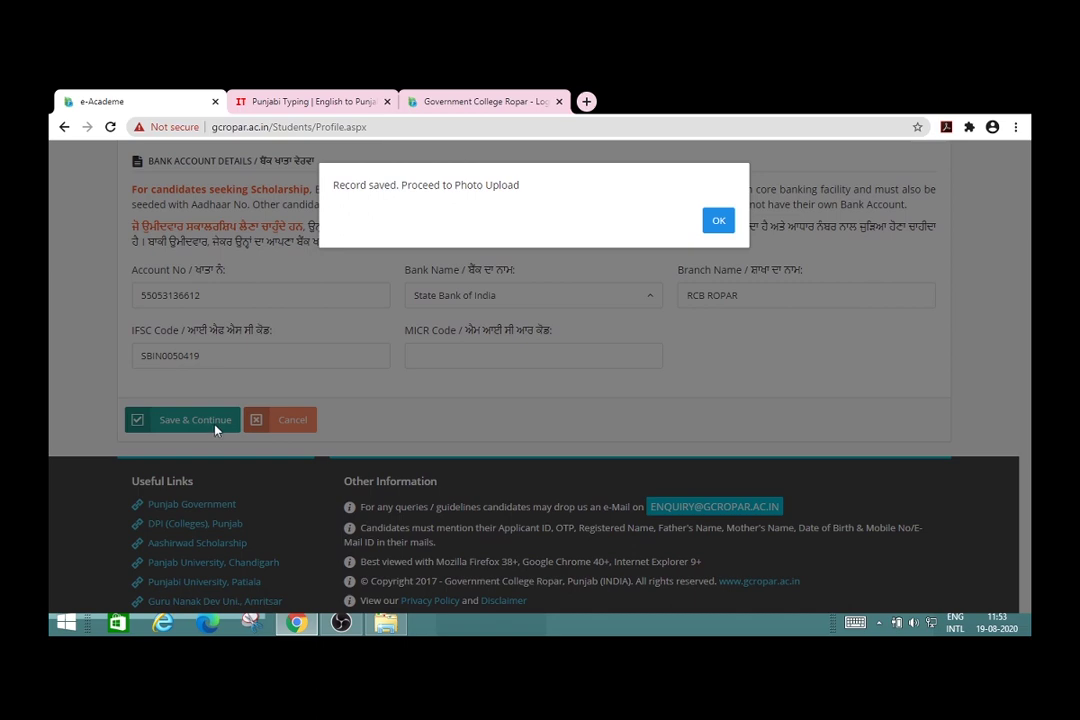
{"action": "left_click", "coordinate": [719, 222]}
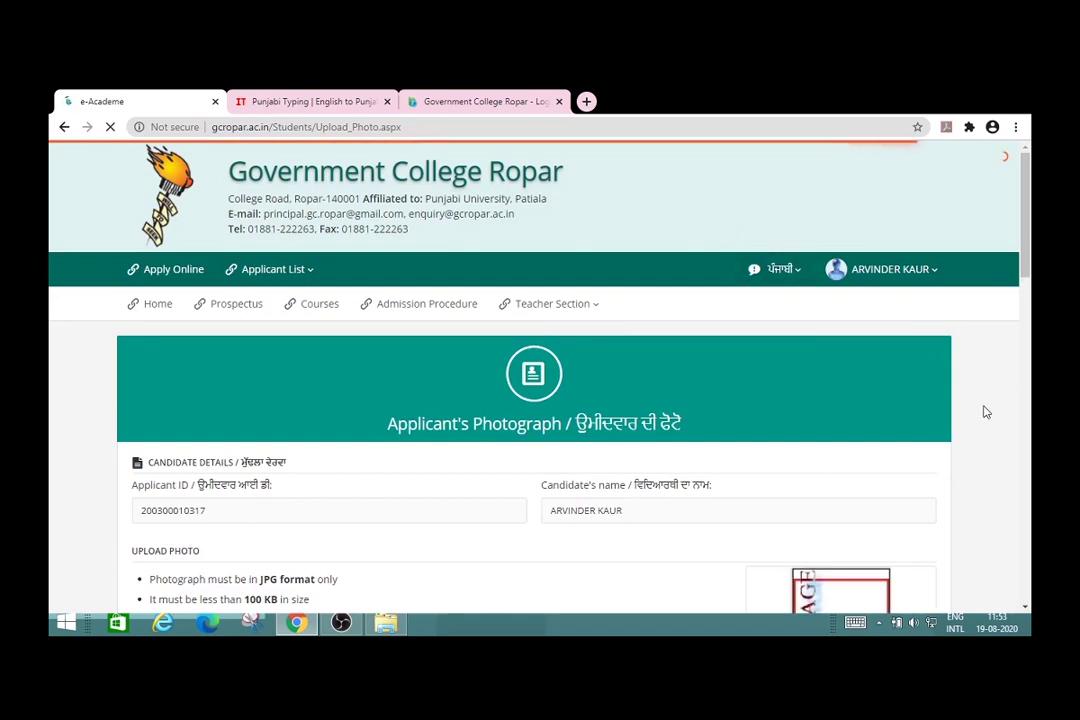
Step: Upload the chosen applicant photograph
{"action": "scroll", "coordinate": [985, 412], "scroll_direction": "down", "scroll_amount": 3}
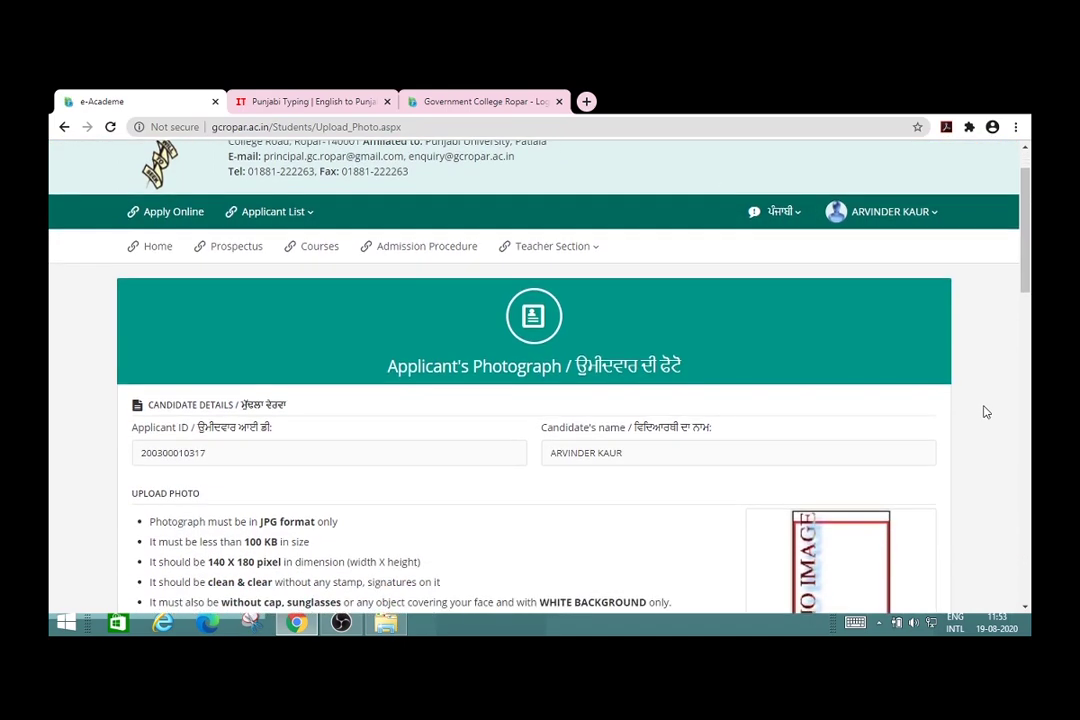
{"action": "scroll", "coordinate": [985, 412], "scroll_direction": "down", "scroll_amount": 1}
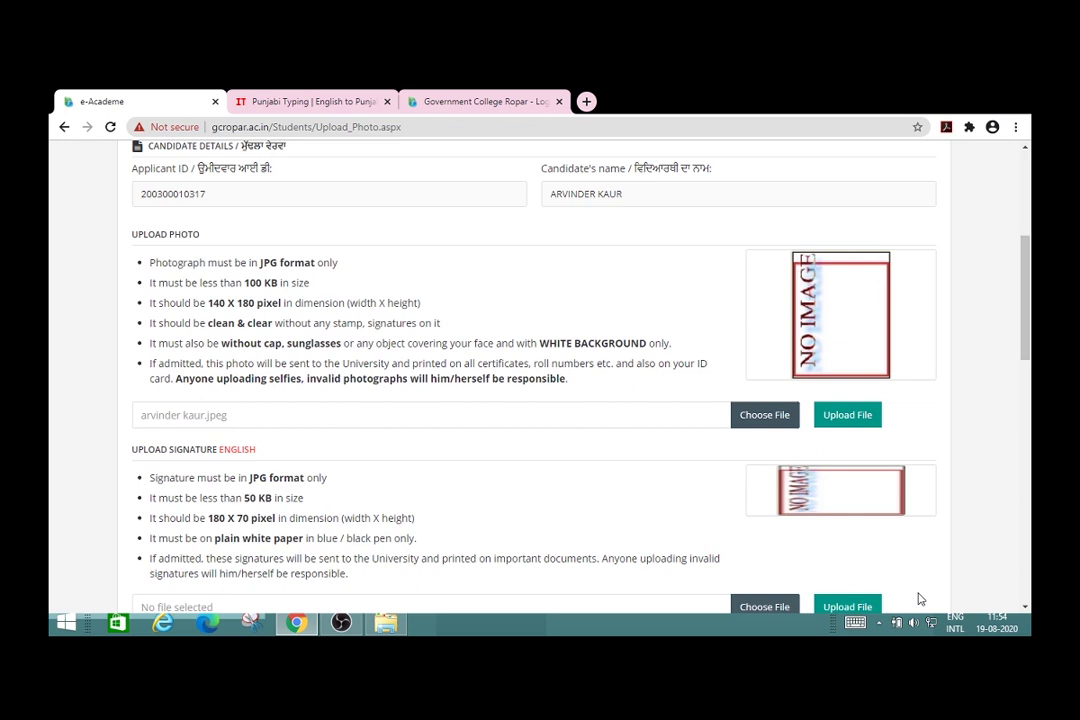
{"action": "left_click", "coordinate": [853, 421]}
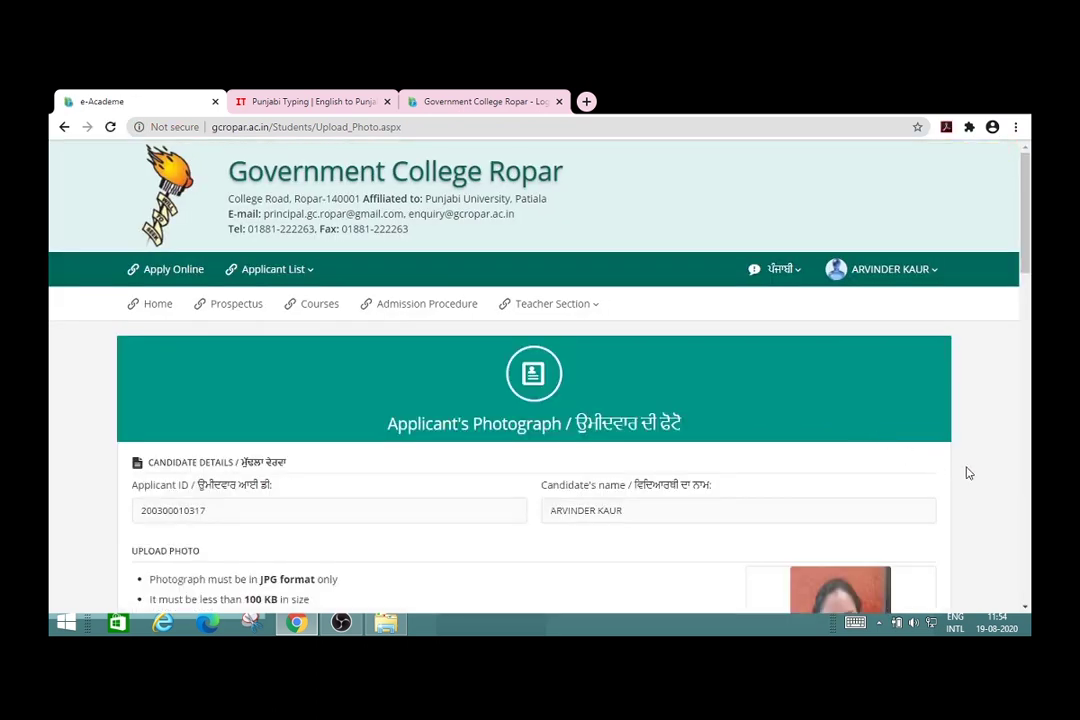
Step: Upload the chosen English signature image
{"action": "scroll", "coordinate": [979, 478], "scroll_direction": "down", "scroll_amount": 5}
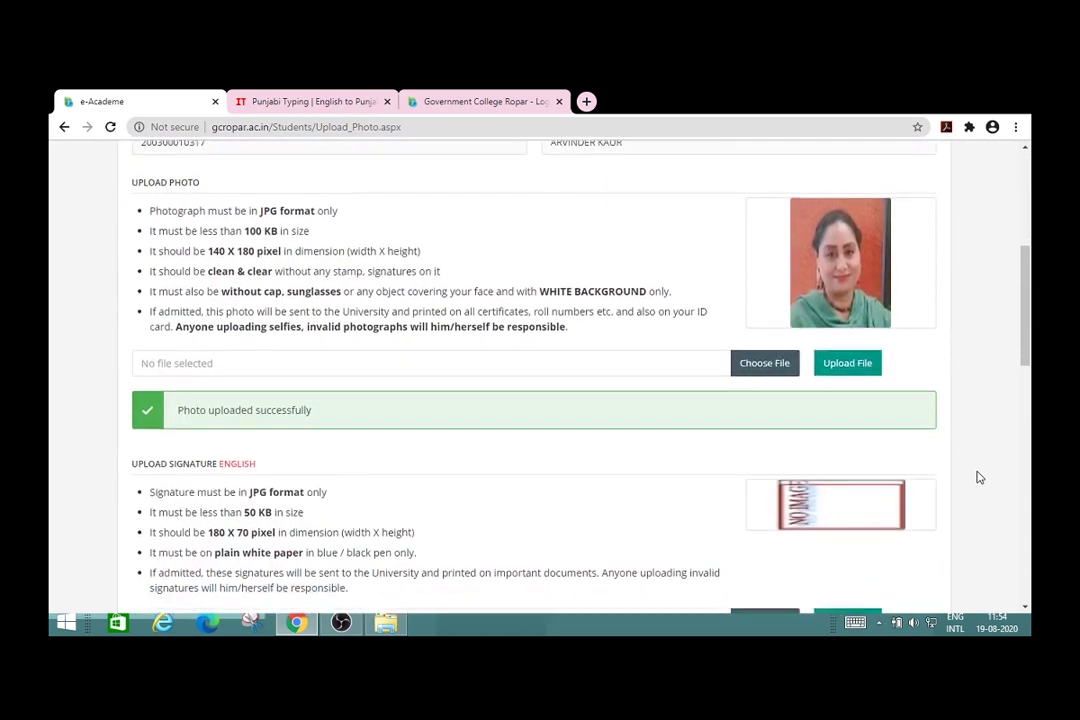
{"action": "scroll", "coordinate": [979, 478], "scroll_direction": "down", "scroll_amount": 2}
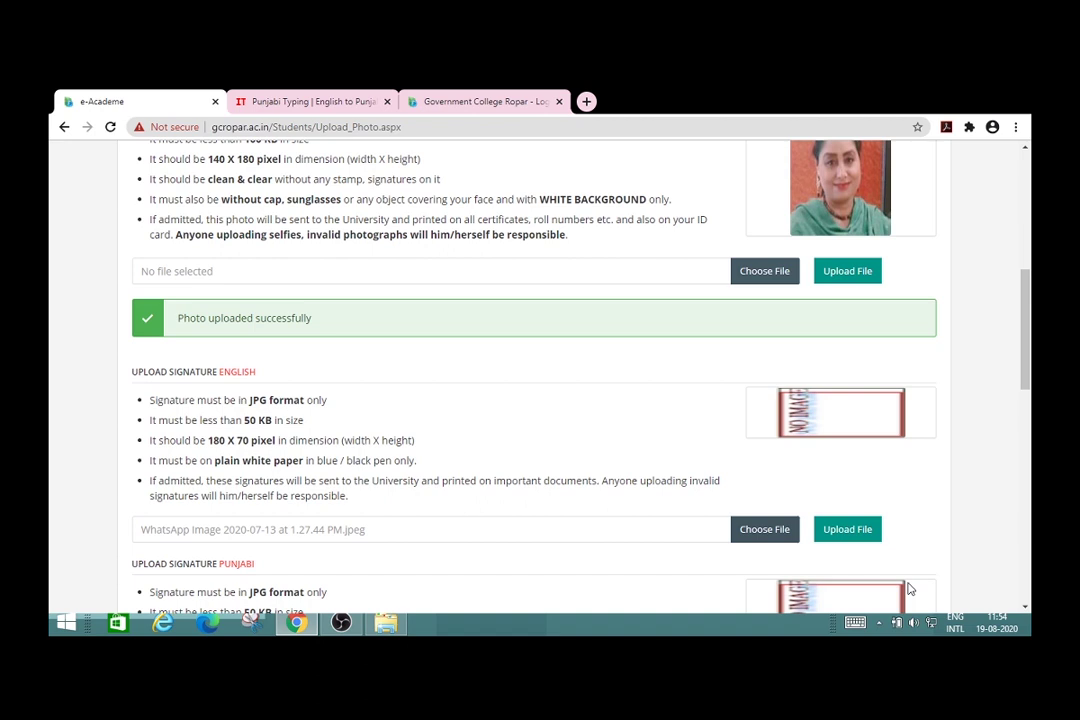
{"action": "left_click", "coordinate": [843, 539]}
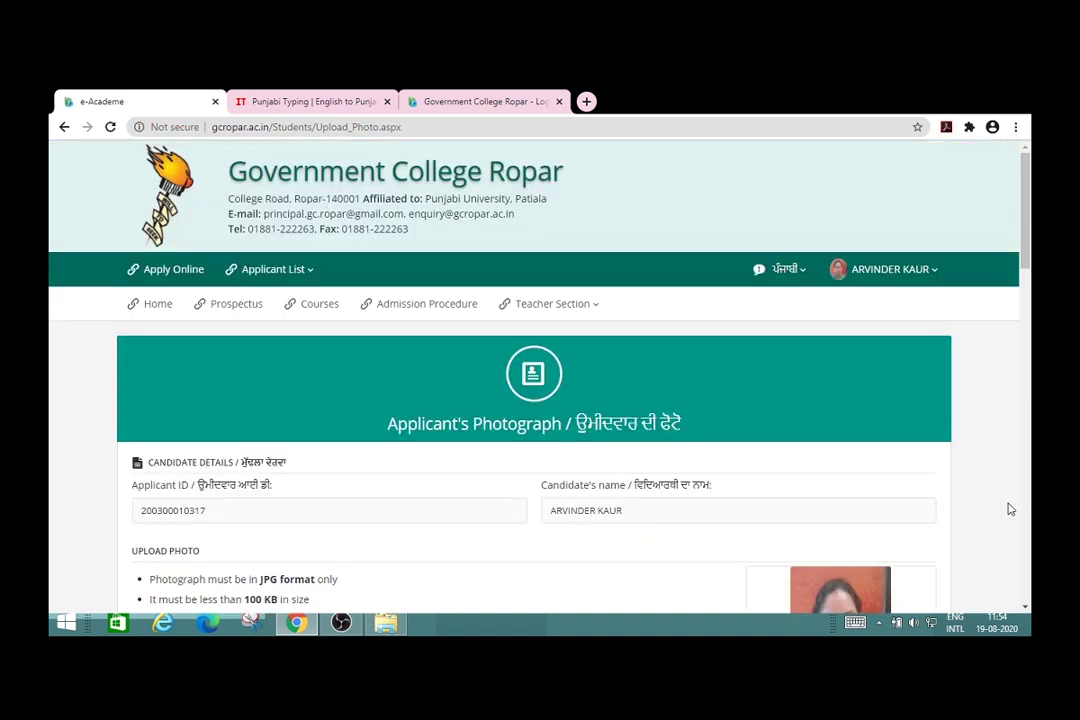
Step: Choose the Punjabi signature image file and upload it
{"action": "scroll", "coordinate": [1010, 509], "scroll_direction": "down", "scroll_amount": 7}
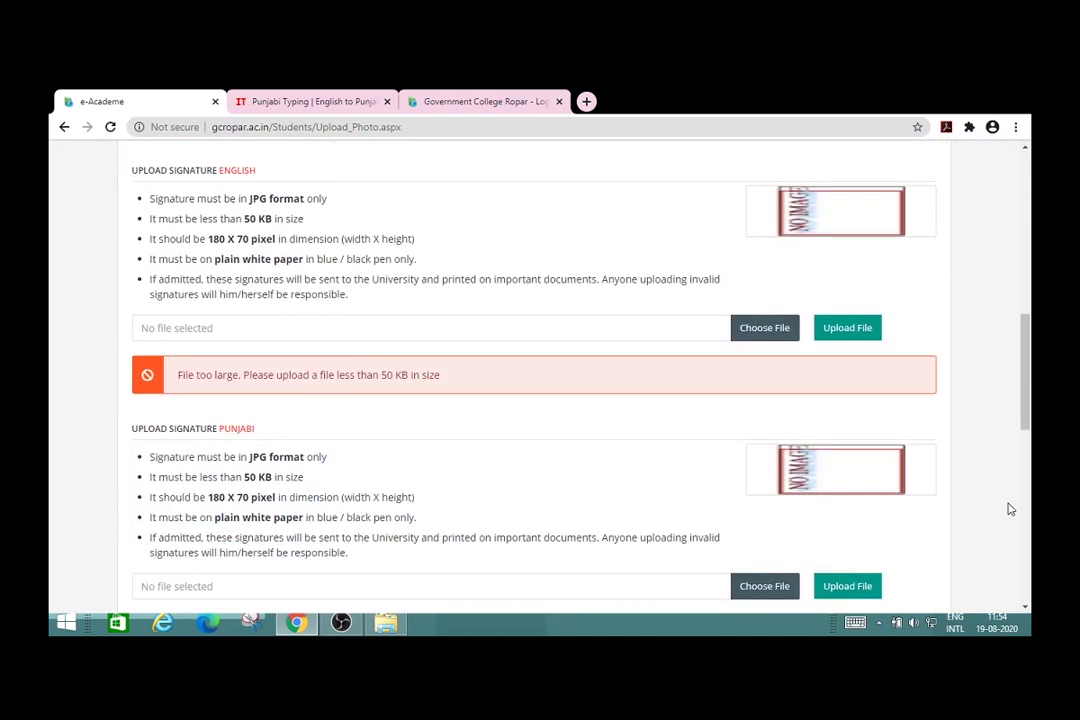
{"action": "scroll", "coordinate": [1010, 509], "scroll_direction": "up", "scroll_amount": 1}
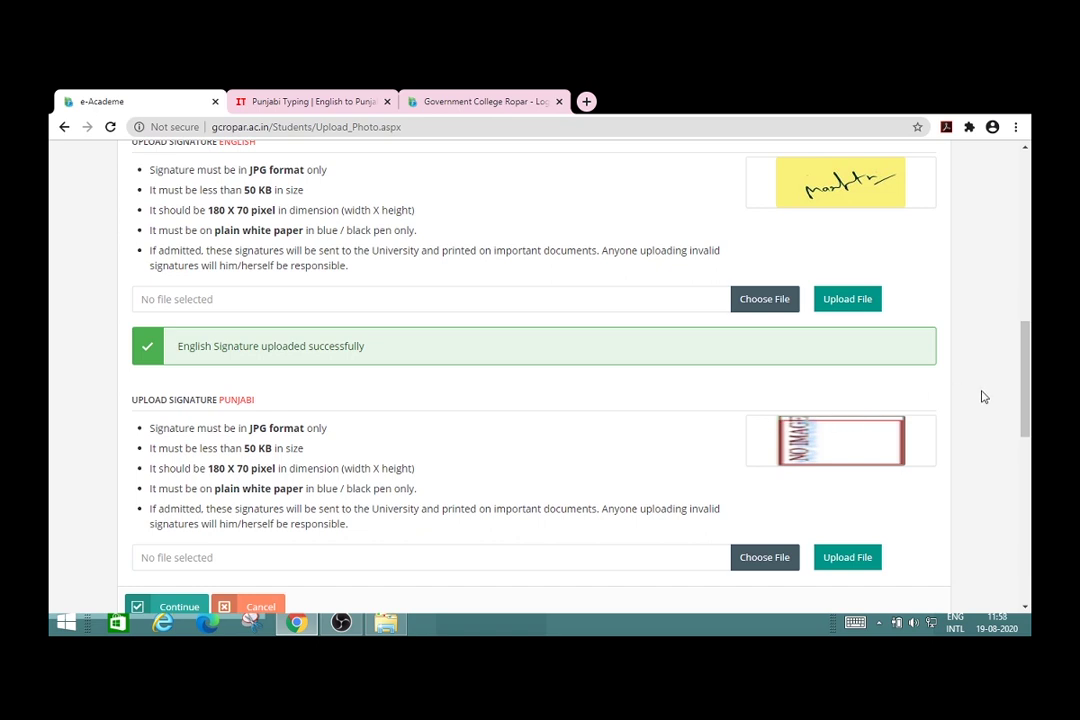
{"action": "scroll", "coordinate": [983, 397], "scroll_direction": "down", "scroll_amount": 2}
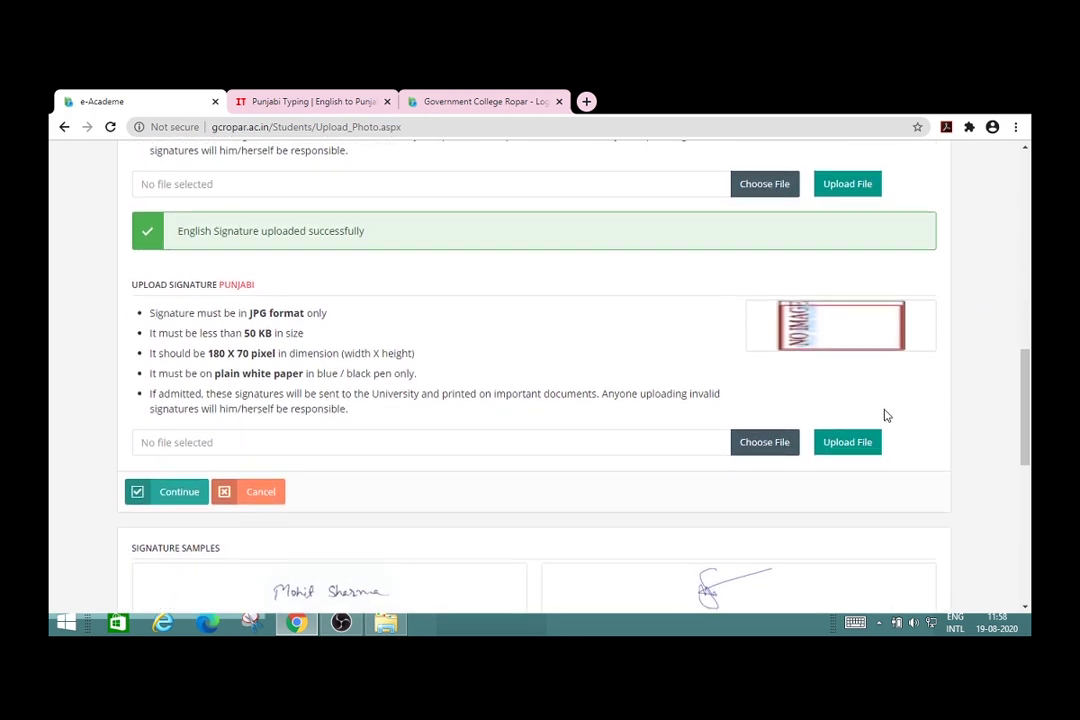
{"action": "left_click", "coordinate": [775, 447]}
{"action": "left_click", "coordinate": [911, 601]}
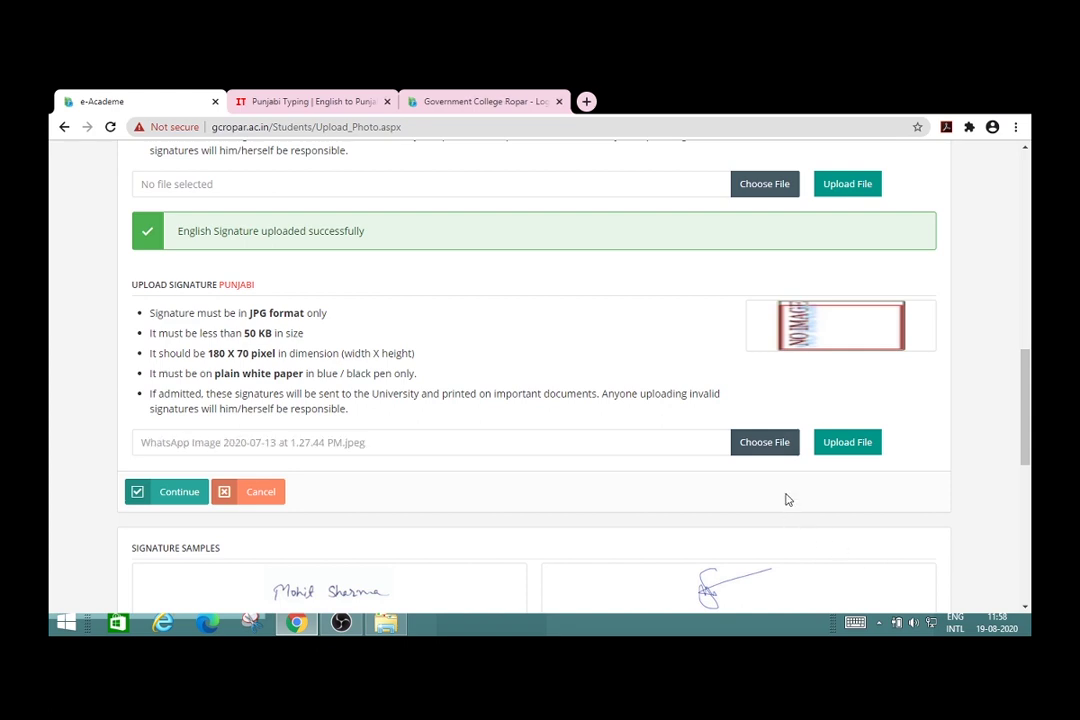
{"action": "left_click", "coordinate": [844, 448]}
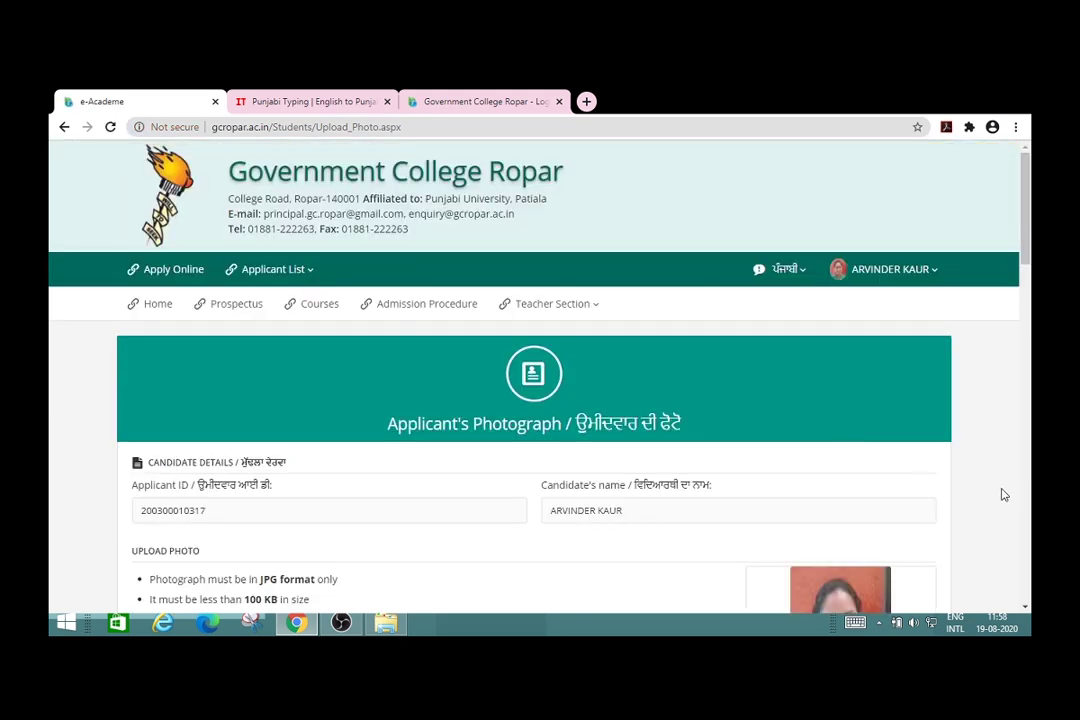
Step: Continue from the uploads page to the Categories page
{"action": "scroll", "coordinate": [1004, 494], "scroll_direction": "down", "scroll_amount": 5}
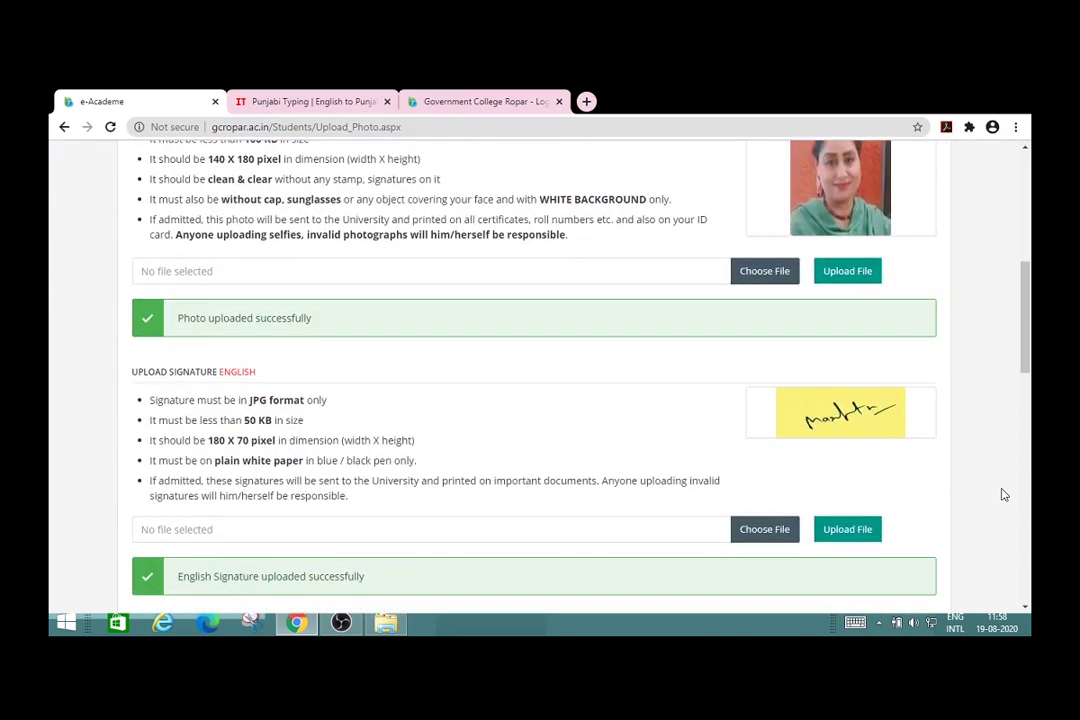
{"action": "scroll", "coordinate": [1004, 494], "scroll_direction": "down", "scroll_amount": 3}
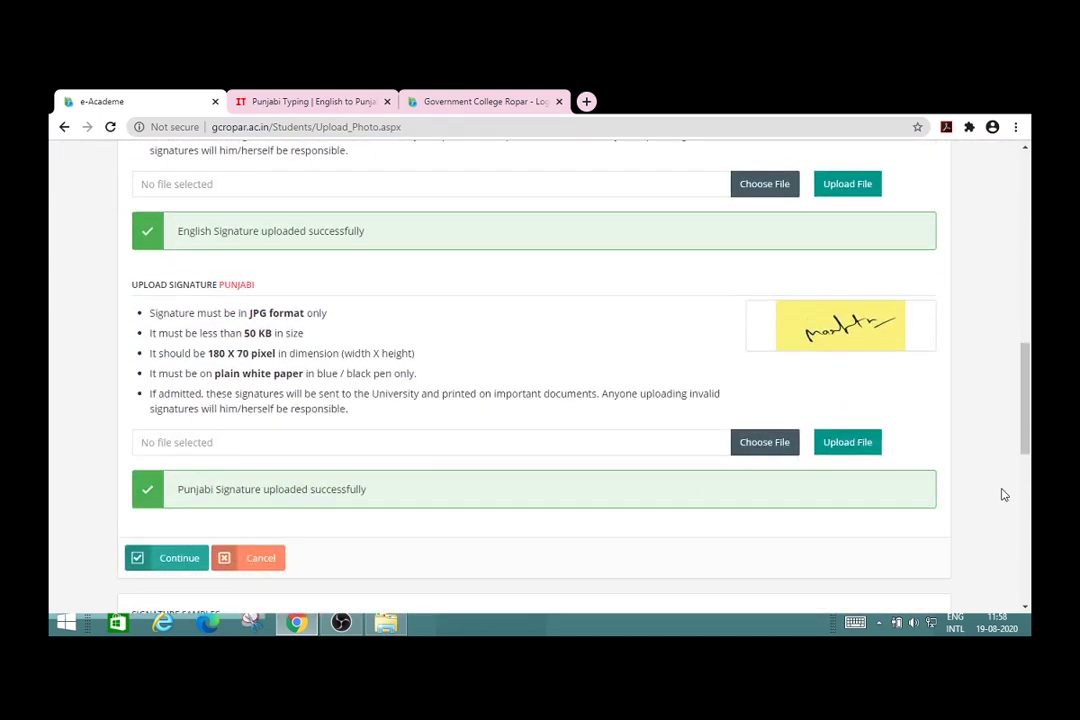
{"action": "scroll", "coordinate": [992, 527], "scroll_direction": "down", "scroll_amount": 2}
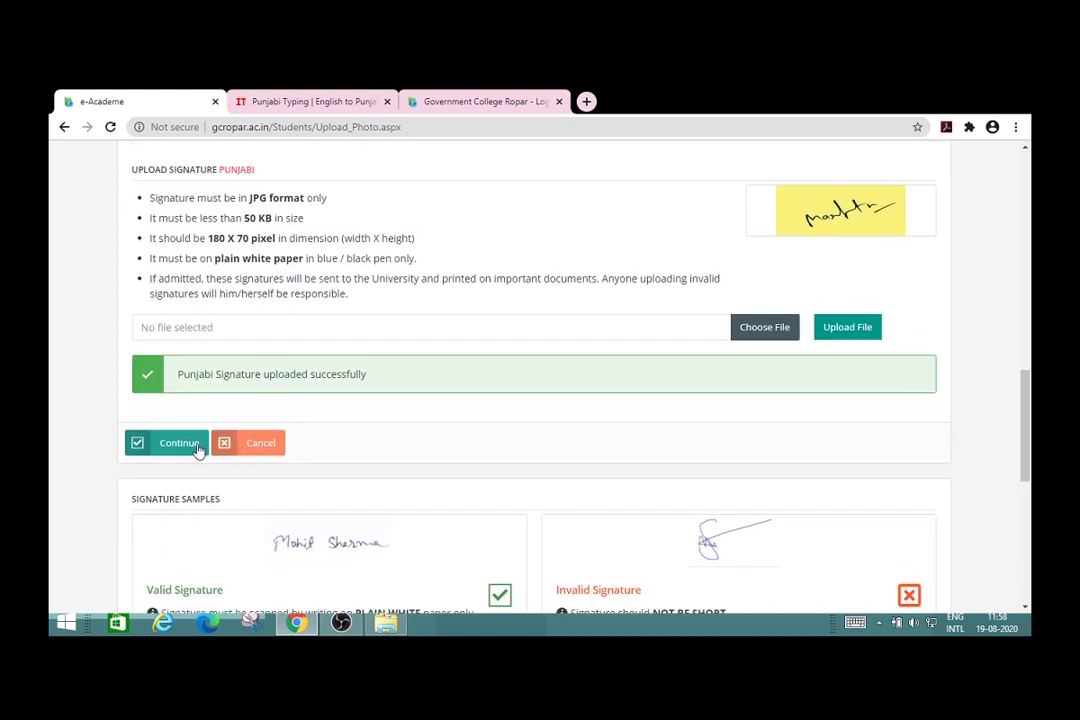
{"action": "left_click", "coordinate": [190, 449]}
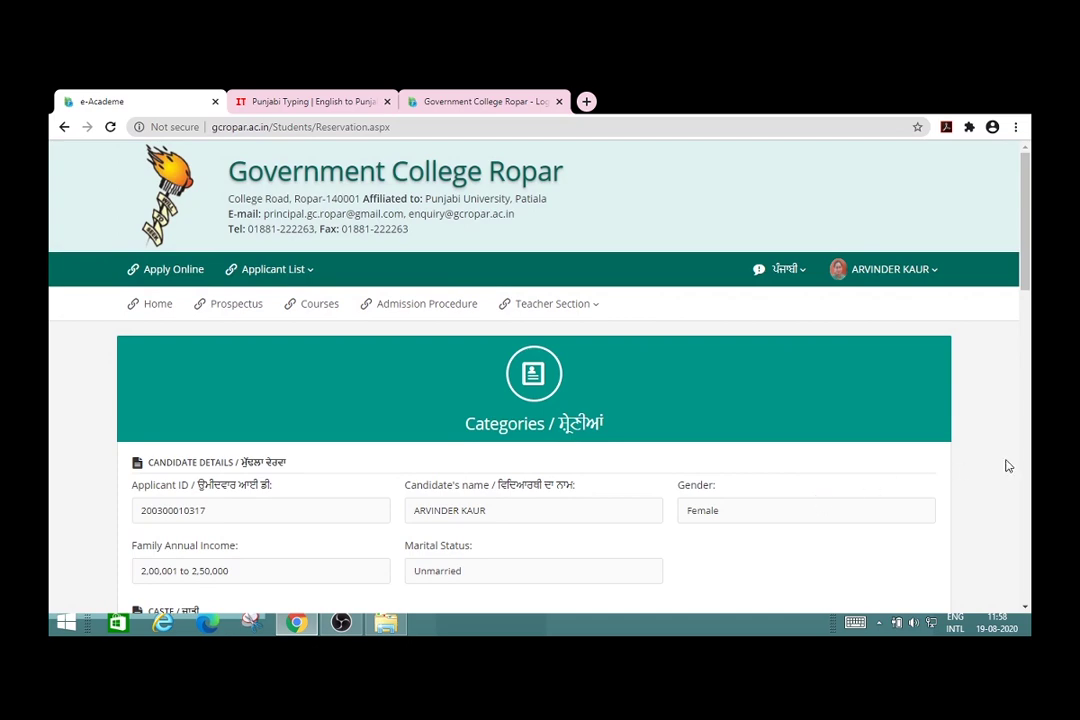
Step: Pick General as the caste, then switch it to SC
{"action": "scroll", "coordinate": [1008, 466], "scroll_direction": "down", "scroll_amount": 3}
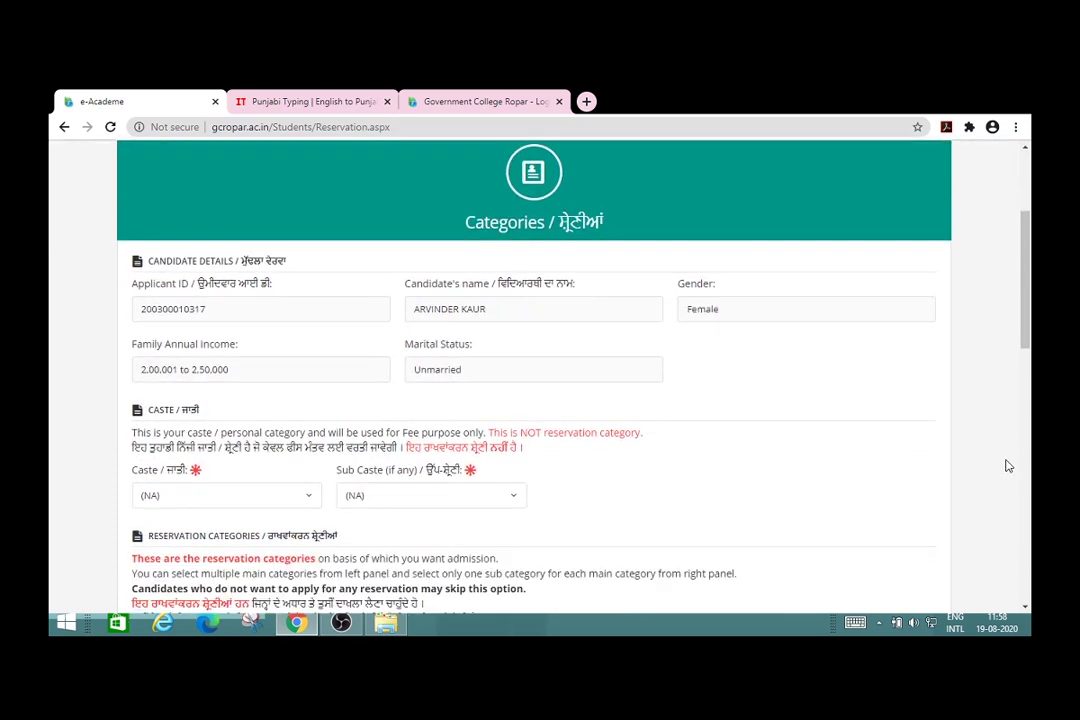
{"action": "scroll", "coordinate": [1008, 466], "scroll_direction": "down", "scroll_amount": 2}
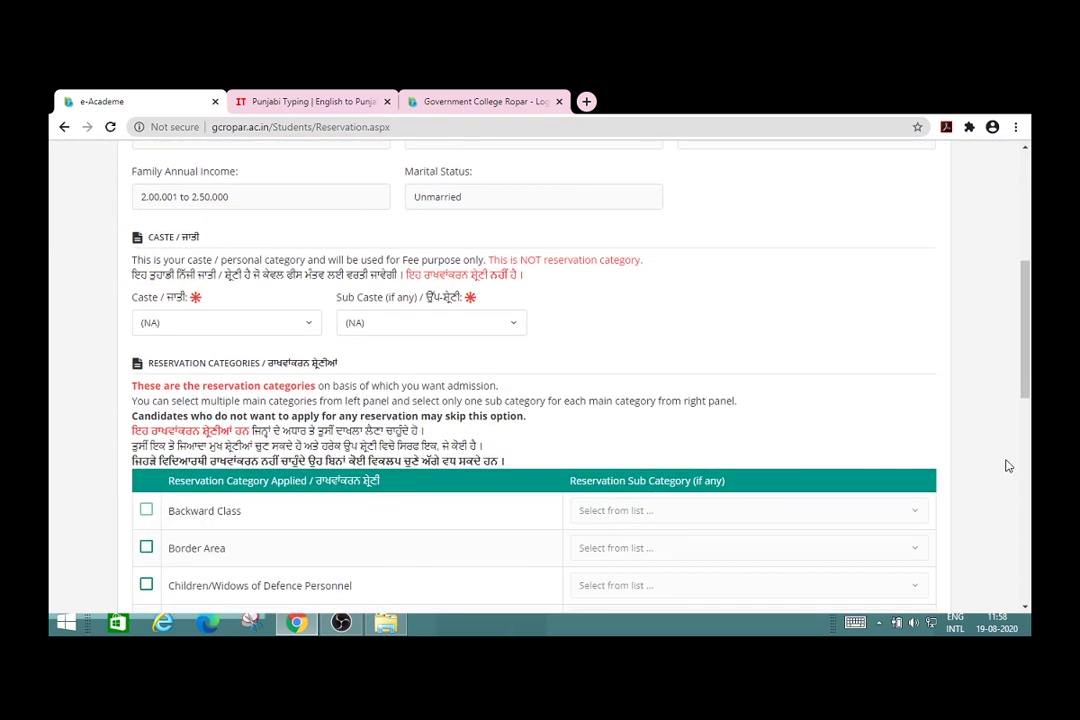
{"action": "scroll", "coordinate": [1008, 466], "scroll_direction": "up", "scroll_amount": 1}
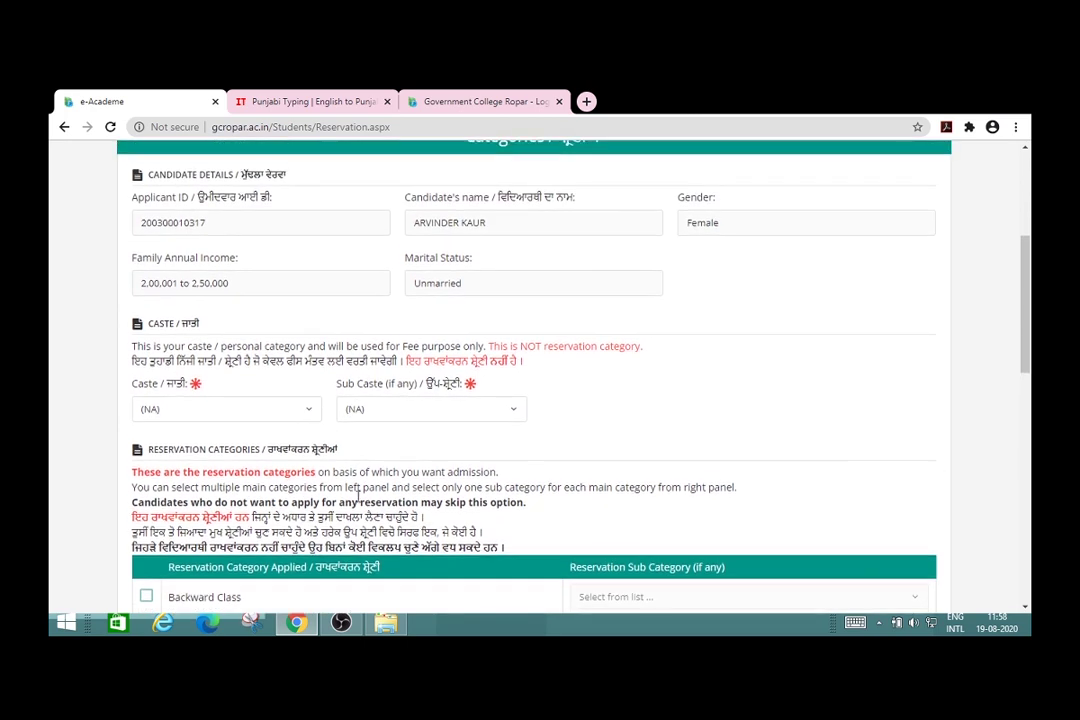
{"action": "left_click", "coordinate": [309, 421]}
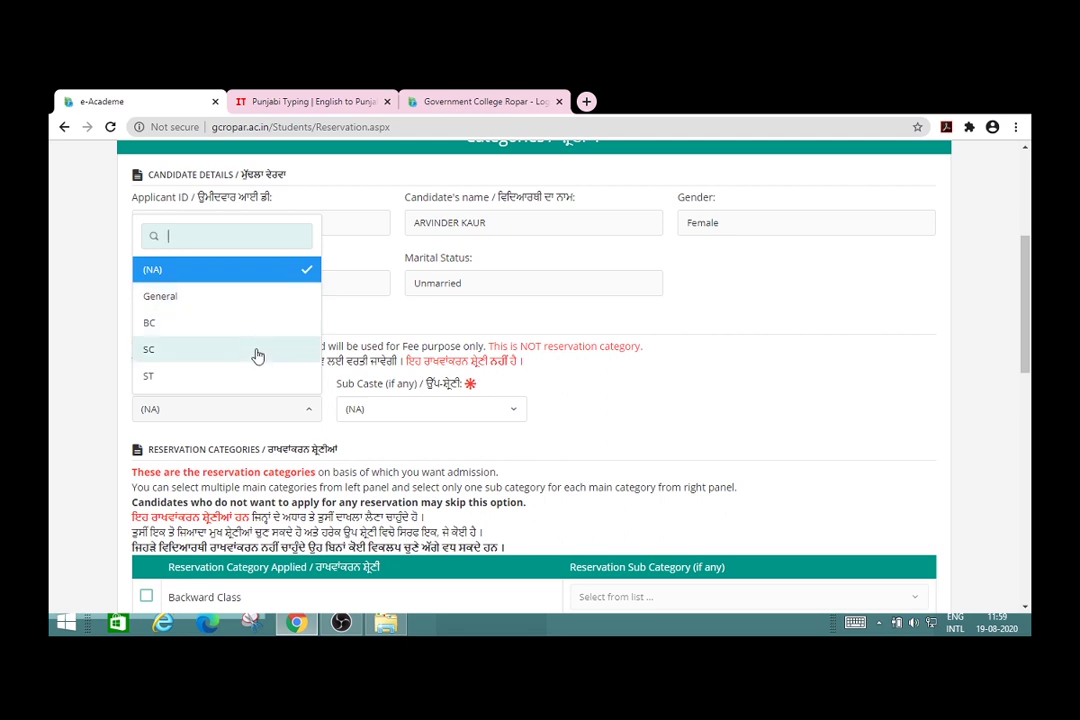
{"action": "left_click", "coordinate": [277, 297]}
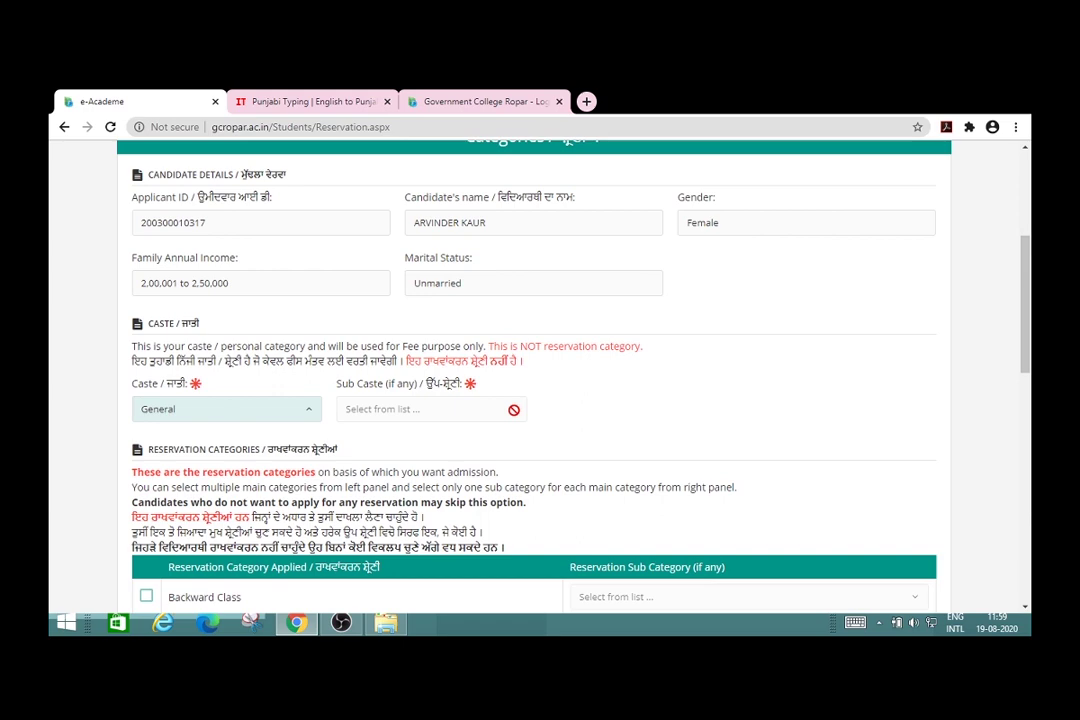
{"action": "left_click", "coordinate": [302, 412]}
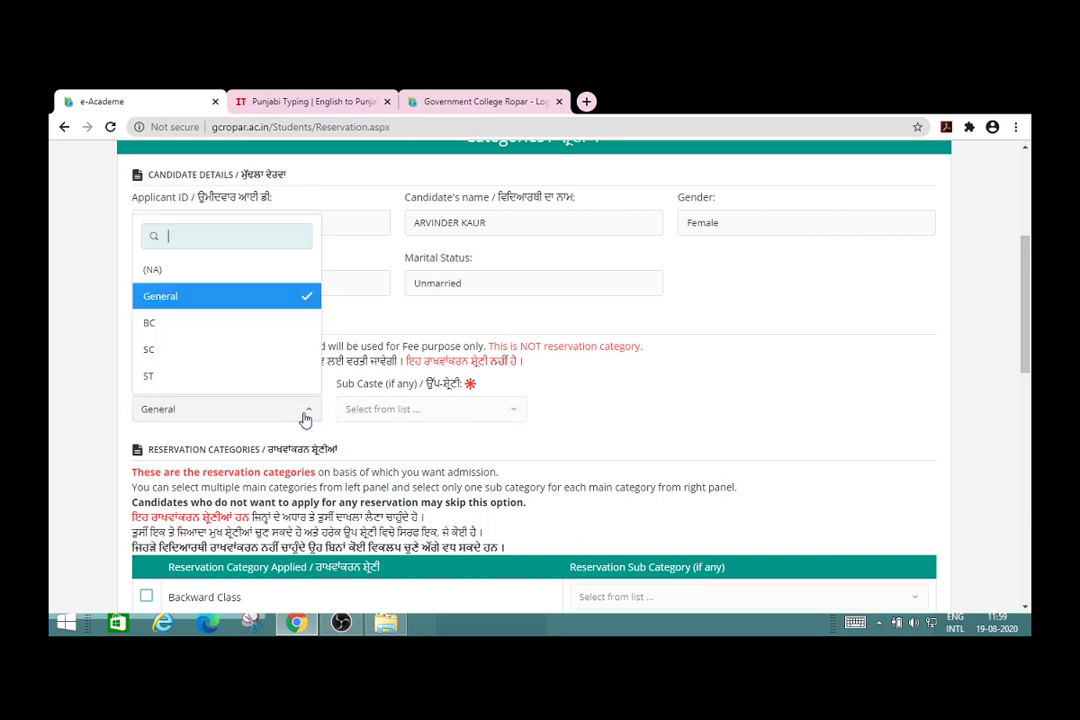
{"action": "left_click", "coordinate": [254, 357]}
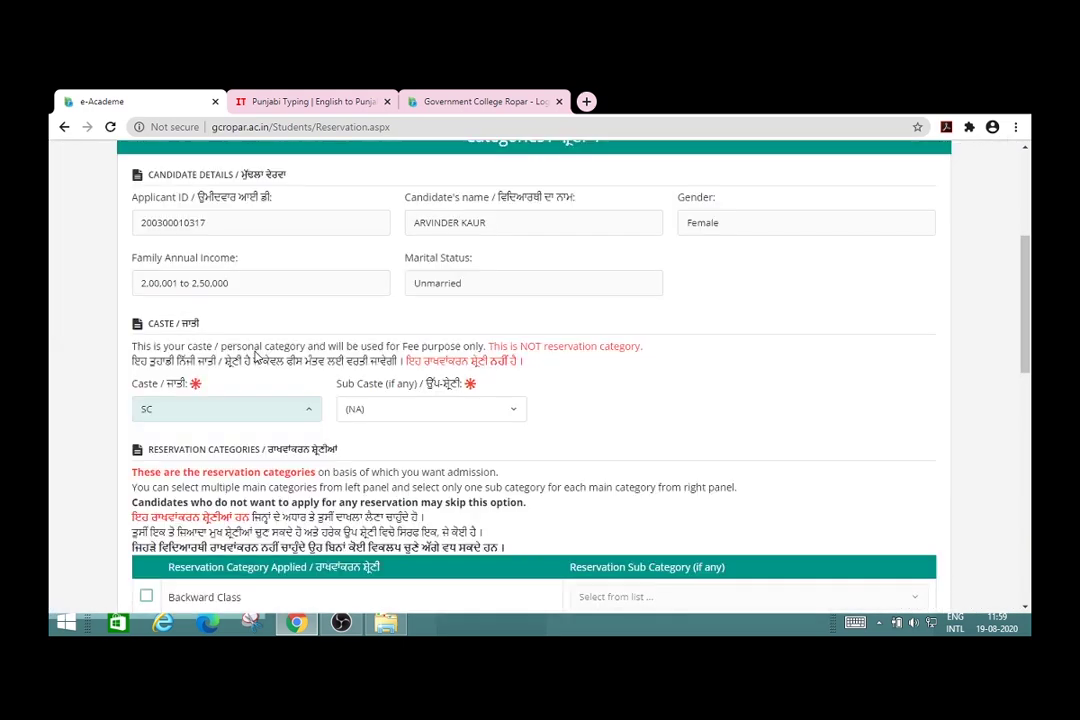
Step: Browse the Sub Caste options without choosing, then set the caste back to General
{"action": "left_click", "coordinate": [516, 413]}
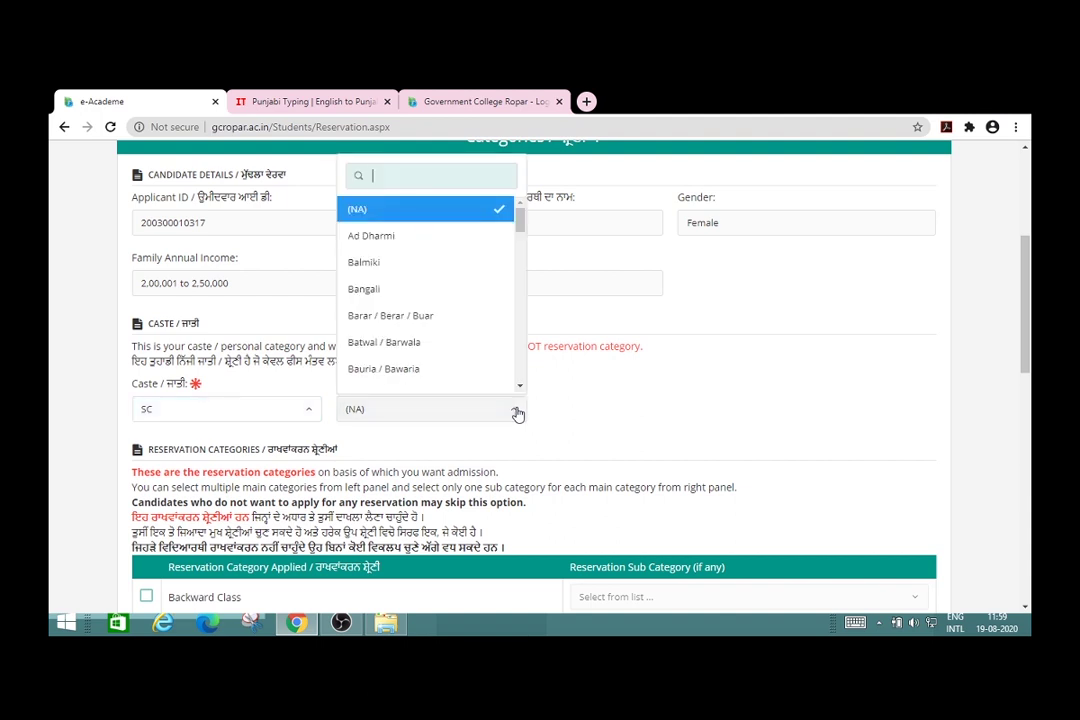
{"action": "left_click", "coordinate": [520, 372]}
{"action": "left_click", "coordinate": [520, 372]}
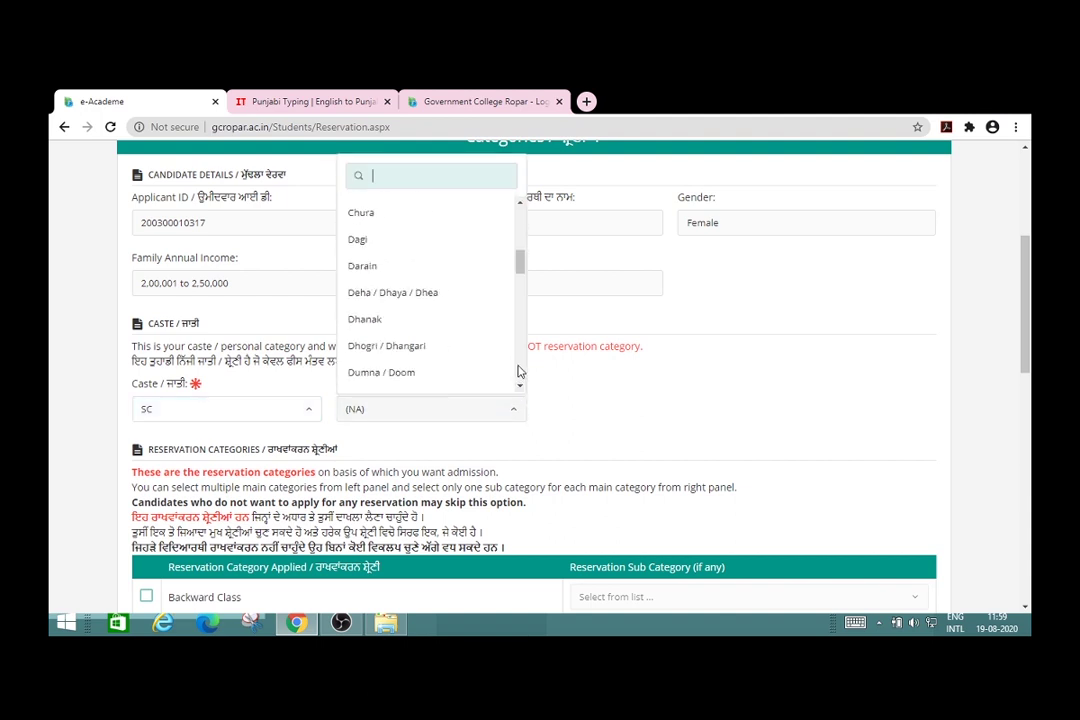
{"action": "left_click", "coordinate": [520, 372]}
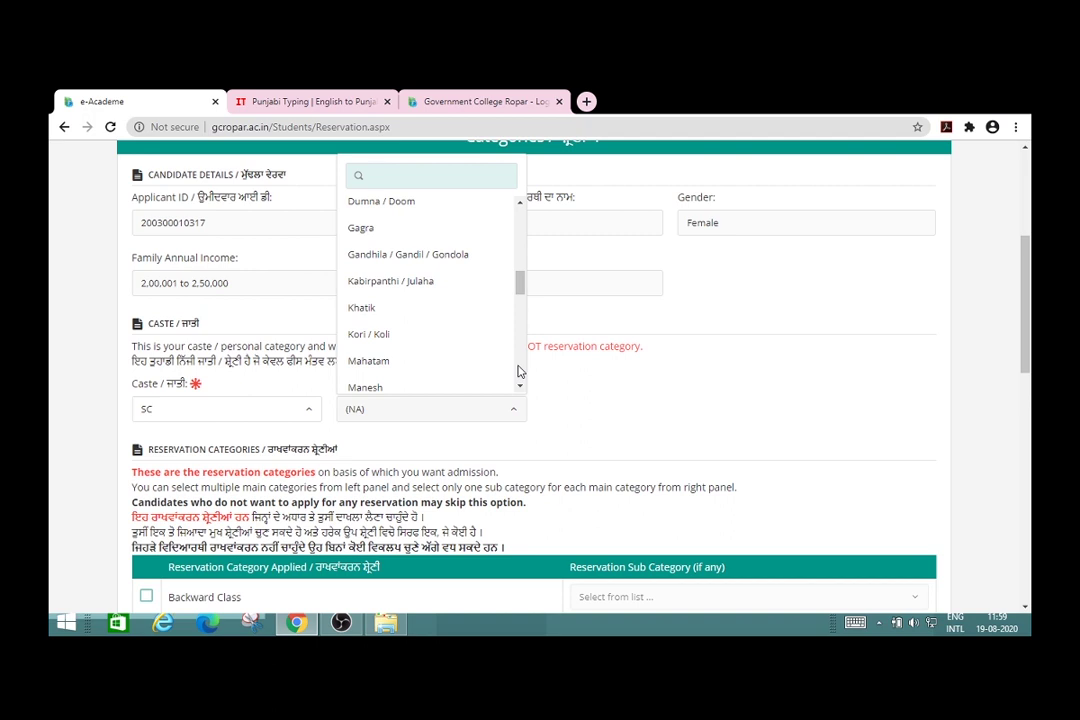
{"action": "left_click", "coordinate": [578, 411]}
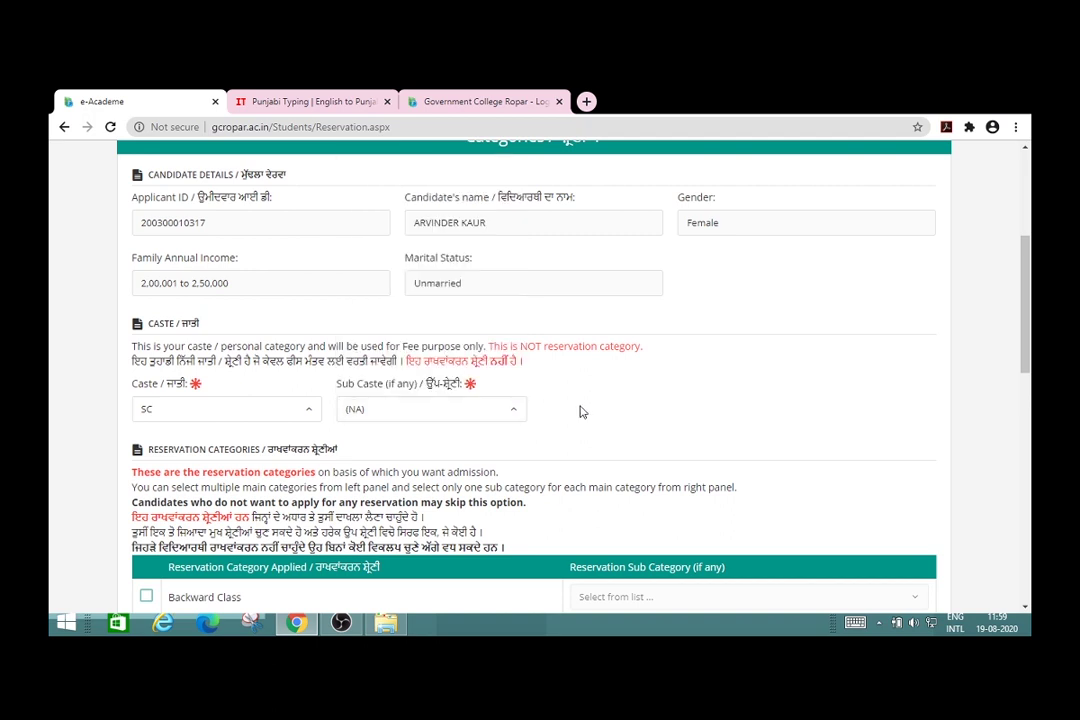
{"action": "left_click", "coordinate": [312, 418]}
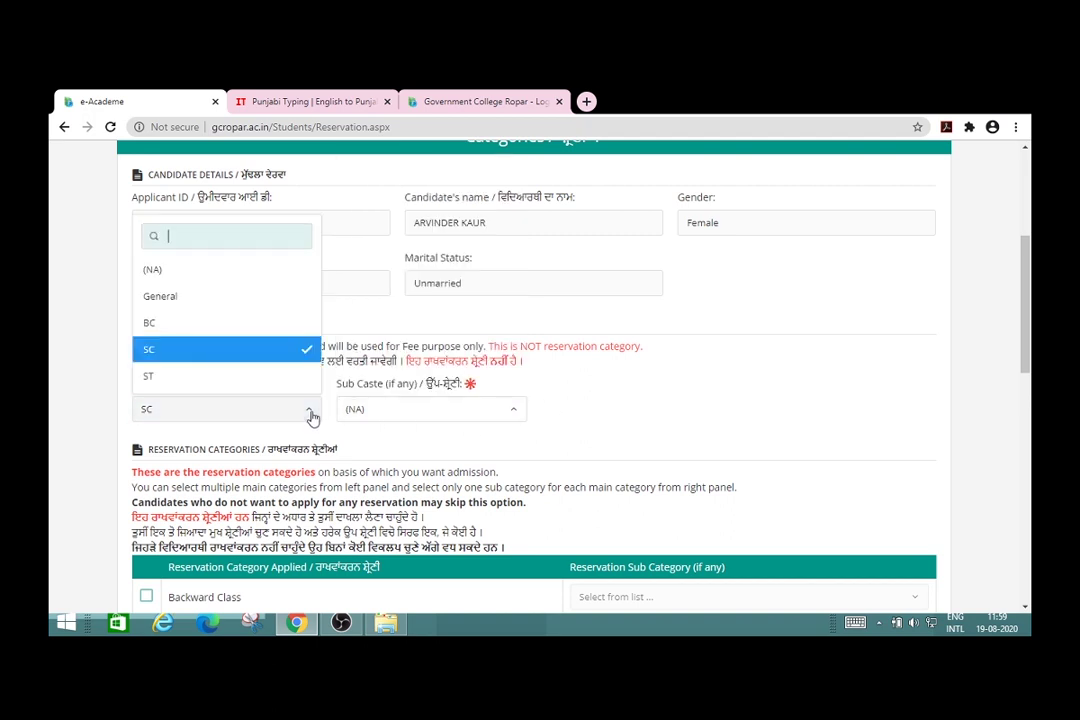
{"action": "left_click", "coordinate": [260, 298]}
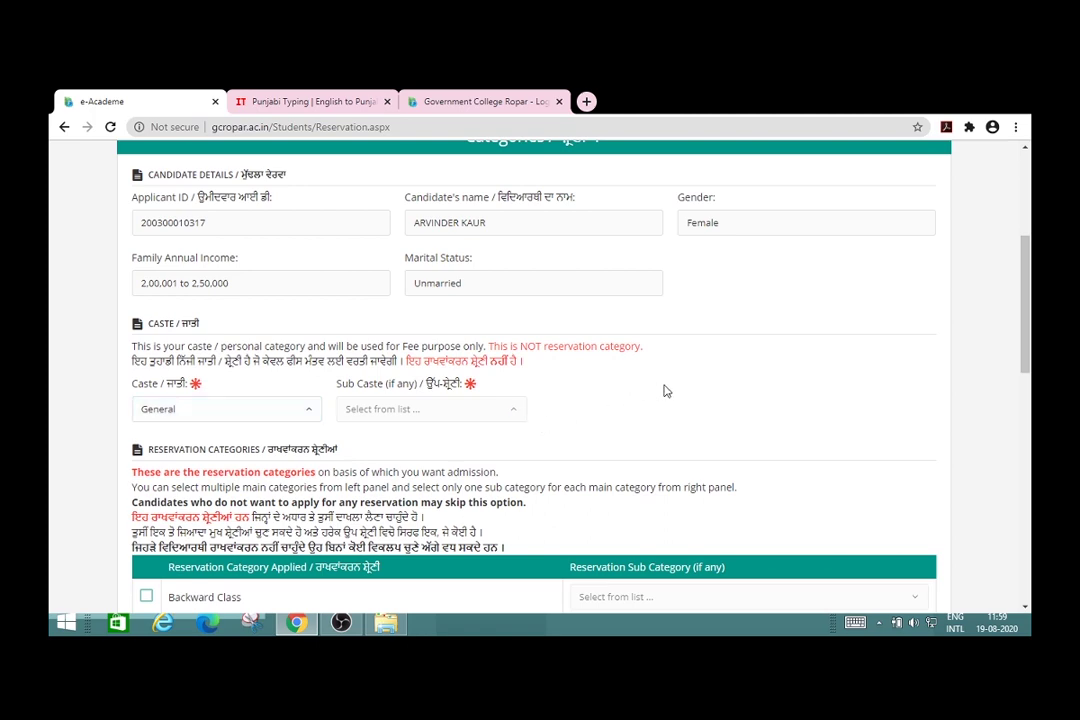
{"action": "scroll", "coordinate": [667, 391], "scroll_direction": "down", "scroll_amount": 3}
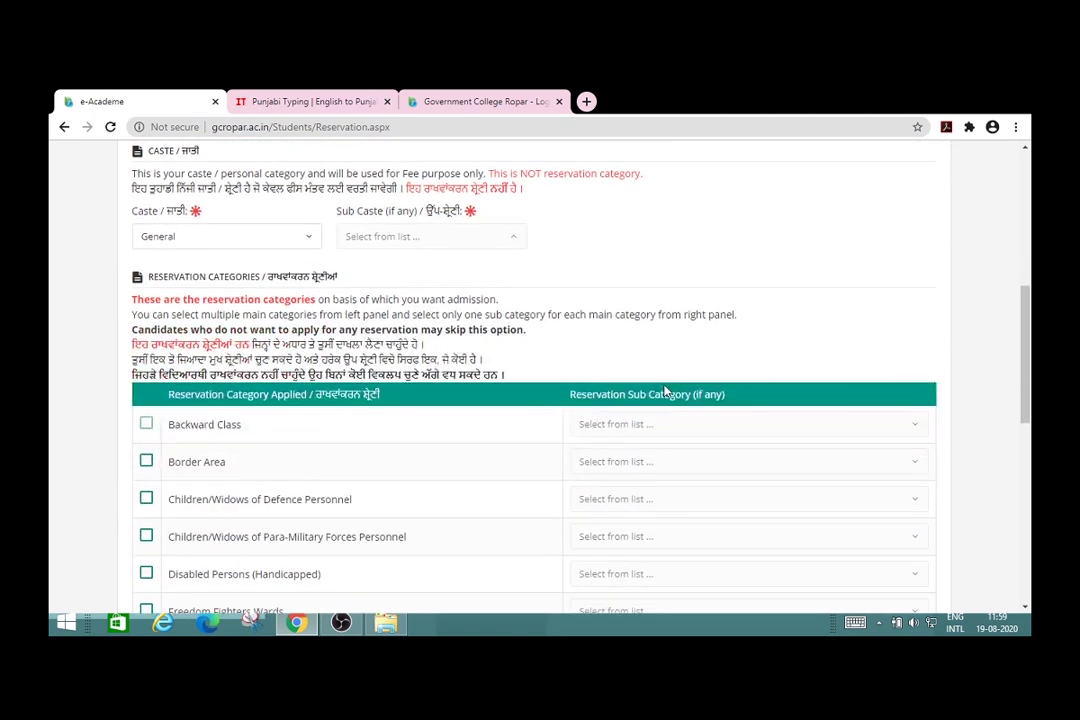
Step: Look through the Reservation Categories table, trying the Border Area category
{"action": "scroll", "coordinate": [667, 391], "scroll_direction": "up", "scroll_amount": 1}
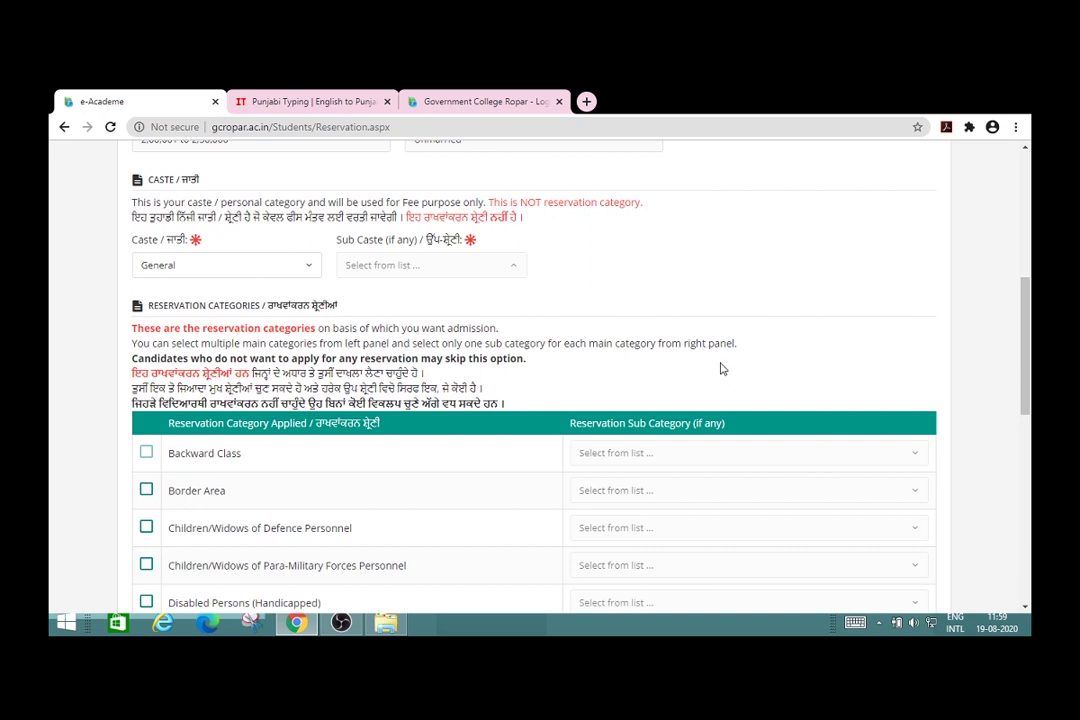
{"action": "scroll", "coordinate": [722, 369], "scroll_direction": "down", "scroll_amount": 1}
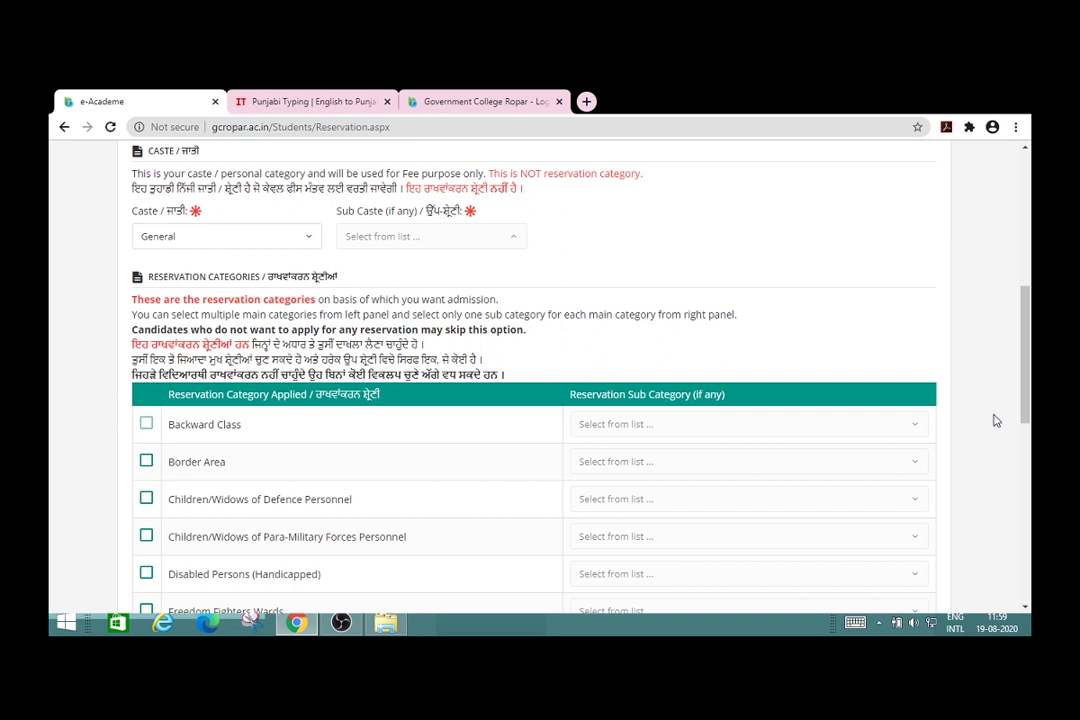
{"action": "scroll", "coordinate": [996, 421], "scroll_direction": "down", "scroll_amount": 3}
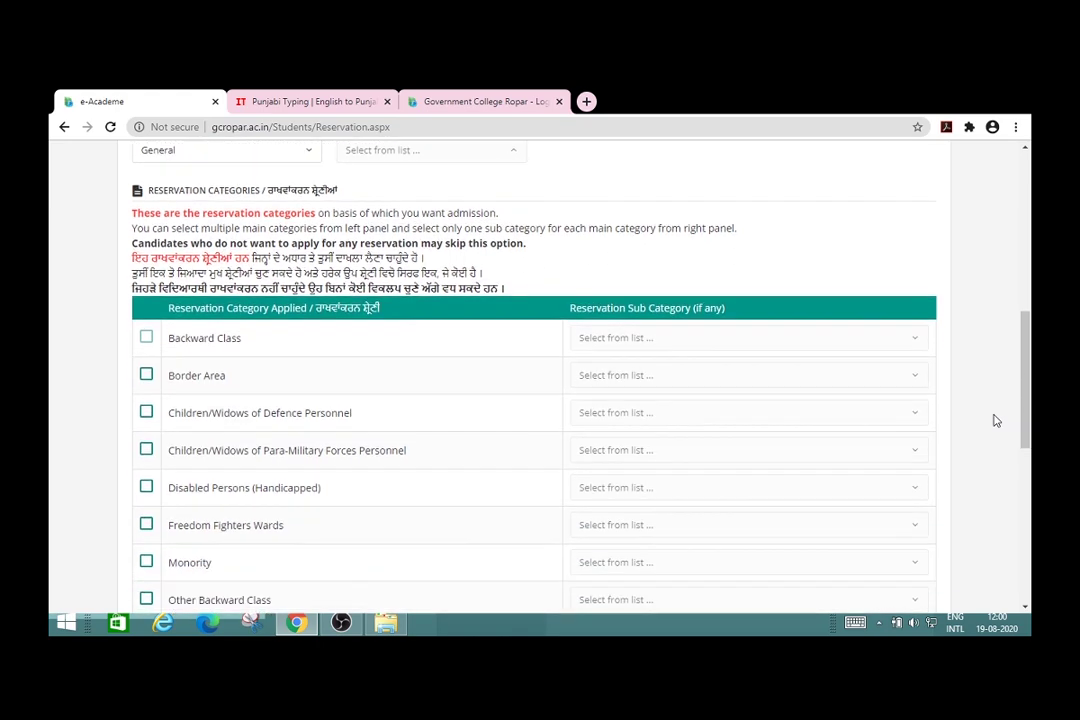
{"action": "scroll", "coordinate": [996, 421], "scroll_direction": "down", "scroll_amount": 2}
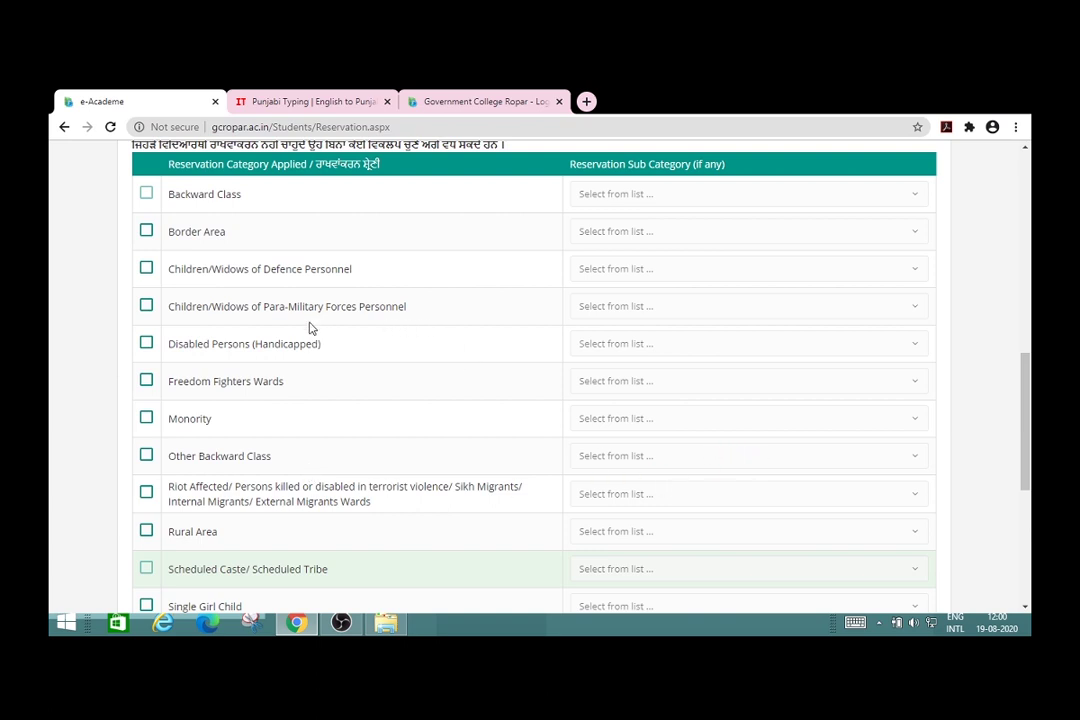
{"action": "left_click", "coordinate": [146, 231]}
{"action": "scroll", "coordinate": [986, 254], "scroll_direction": "up", "scroll_amount": 1}
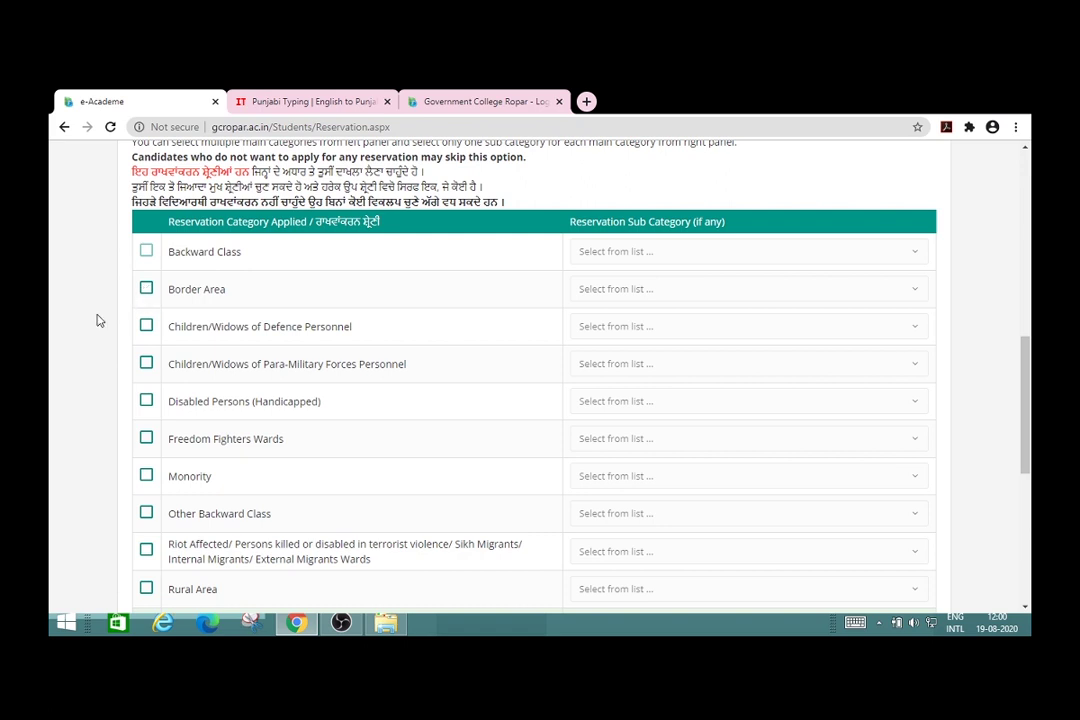
Step: Leave every reservation category unticked and submit the reservation page
{"action": "scroll", "coordinate": [99, 320], "scroll_direction": "down", "scroll_amount": 3}
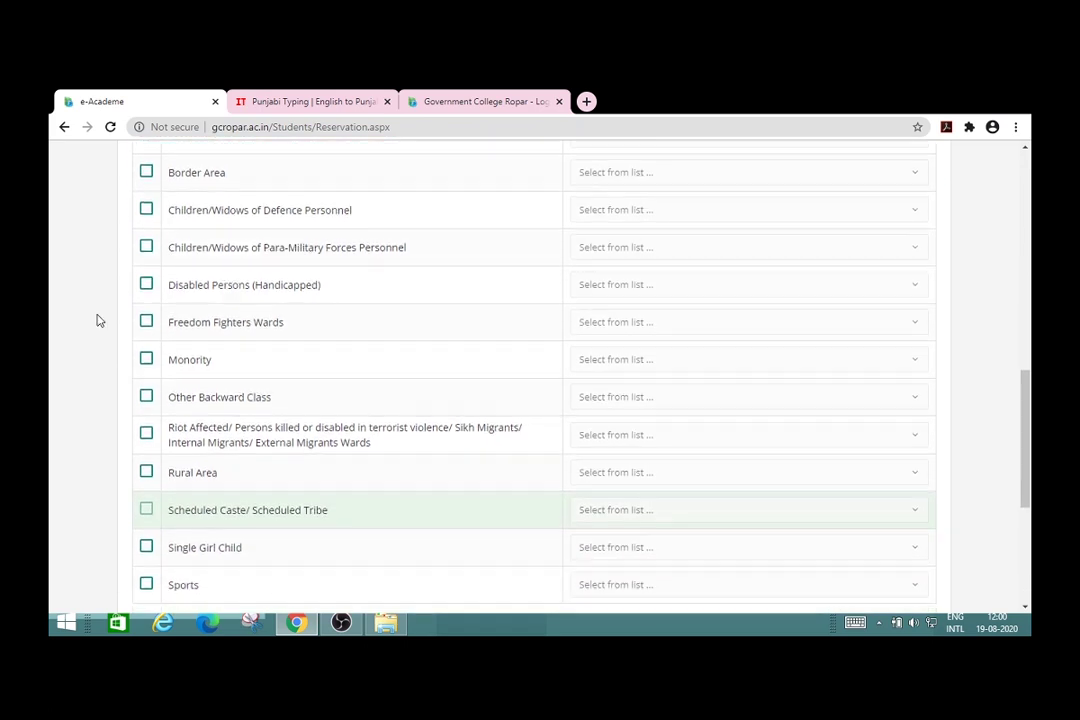
{"action": "scroll", "coordinate": [99, 320], "scroll_direction": "down", "scroll_amount": 1}
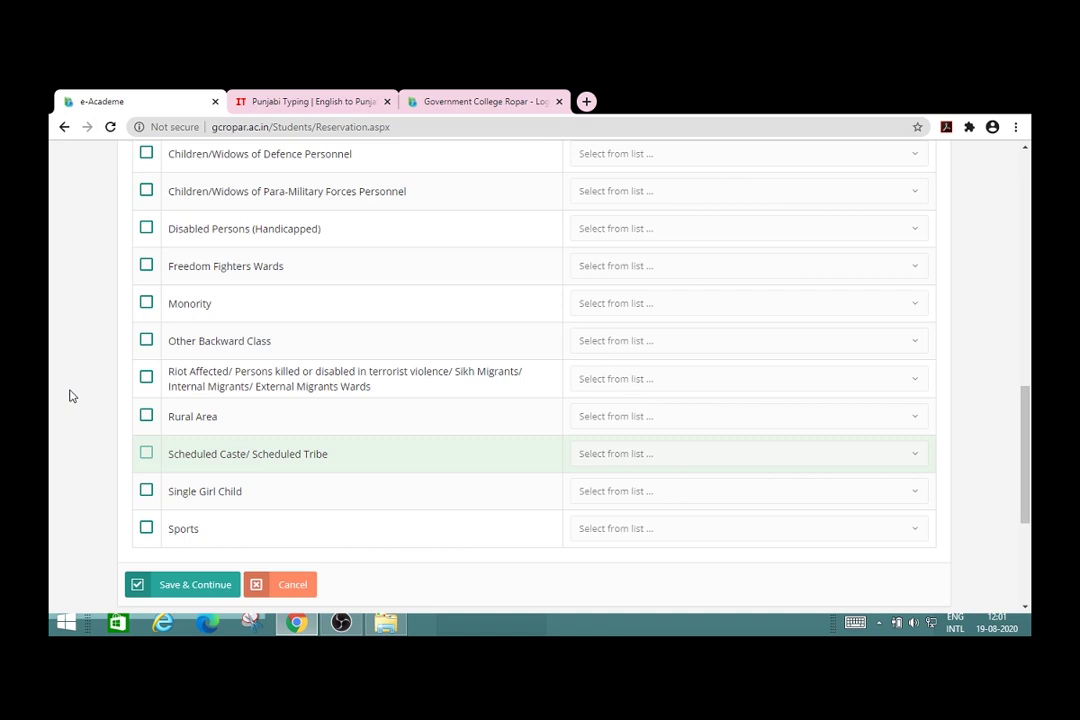
{"action": "scroll", "coordinate": [70, 396], "scroll_direction": "down", "scroll_amount": 2}
{"action": "scroll", "coordinate": [70, 396], "scroll_direction": "down", "scroll_amount": 1}
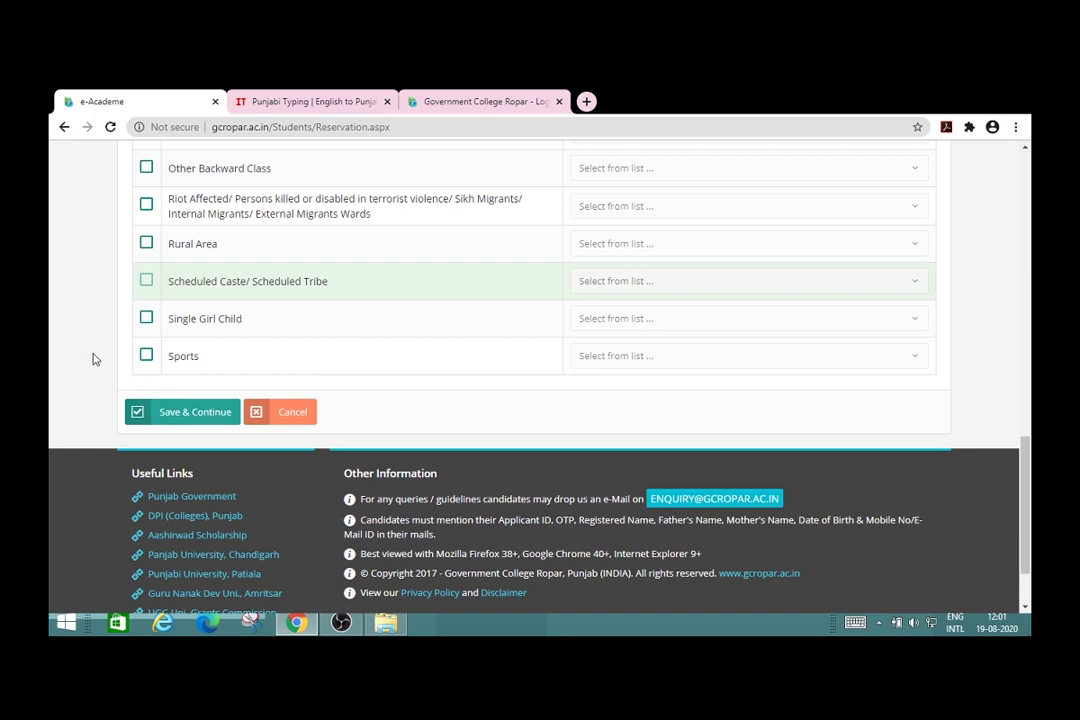
{"action": "scroll", "coordinate": [93, 359], "scroll_direction": "up", "scroll_amount": 3}
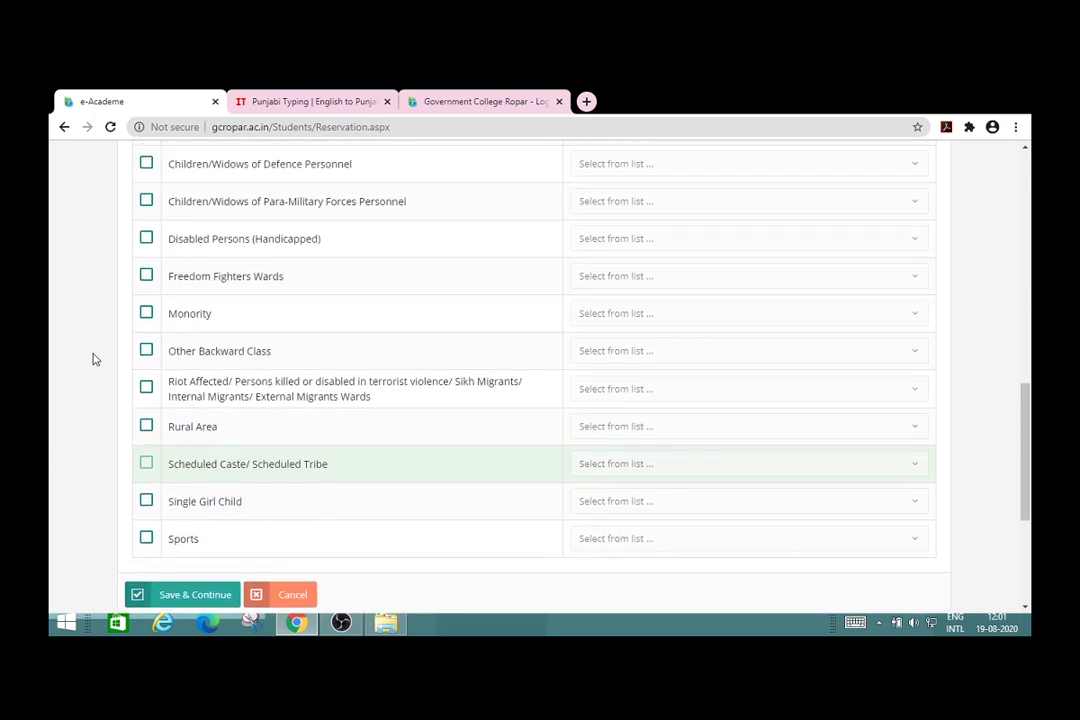
{"action": "scroll", "coordinate": [93, 359], "scroll_direction": "up", "scroll_amount": 1}
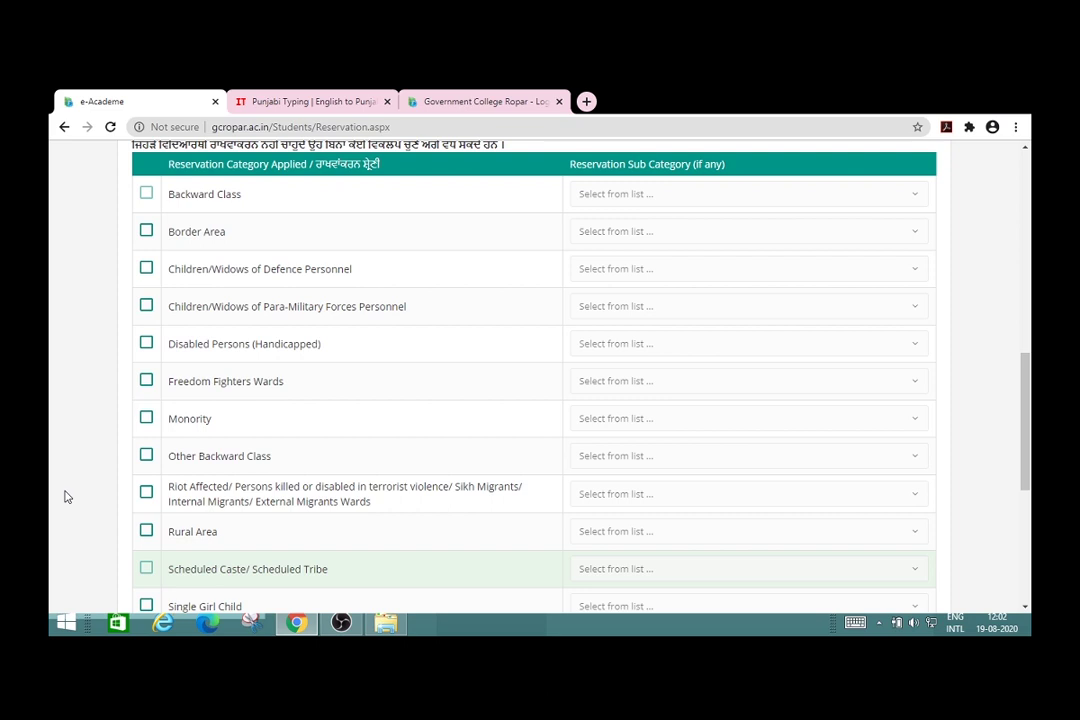
{"action": "scroll", "coordinate": [66, 497], "scroll_direction": "down", "scroll_amount": 3}
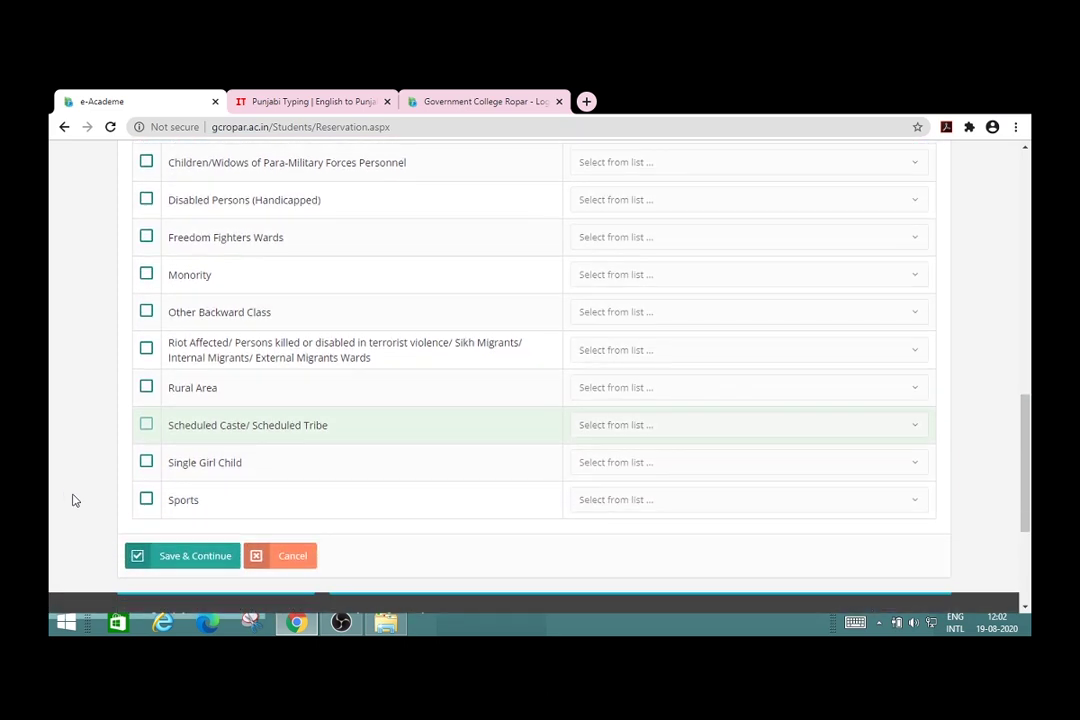
{"action": "left_click", "coordinate": [190, 558]}
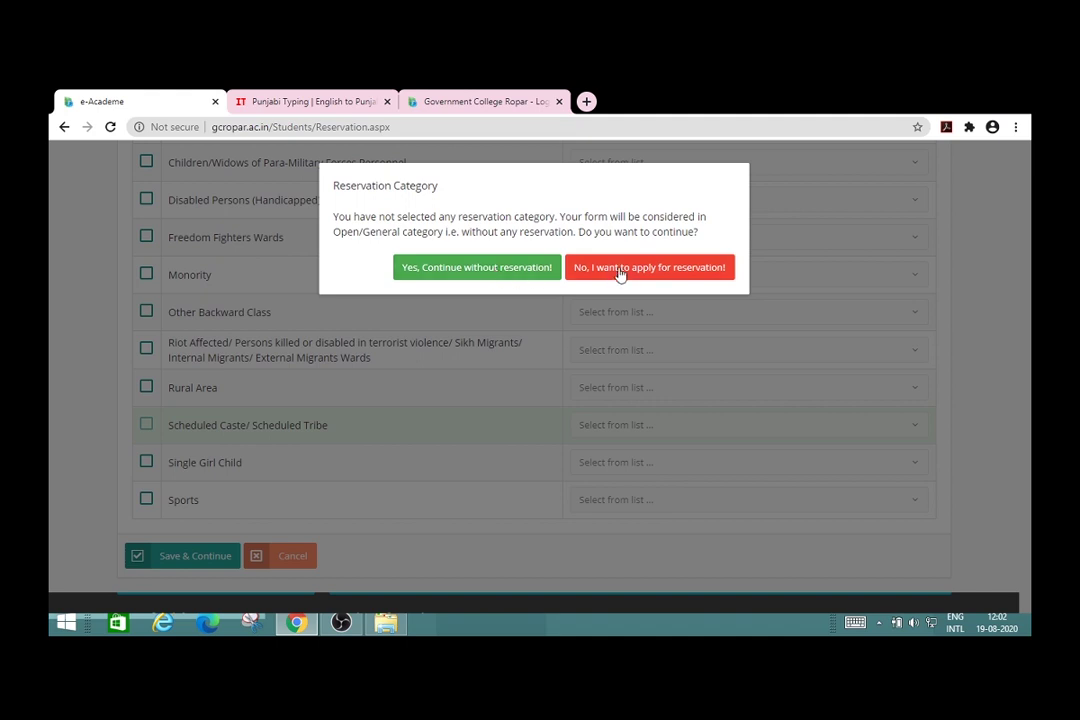
Step: Continue without reservation, acknowledge the saved record, and start adding a Lower Examinations class
{"action": "left_click", "coordinate": [505, 272]}
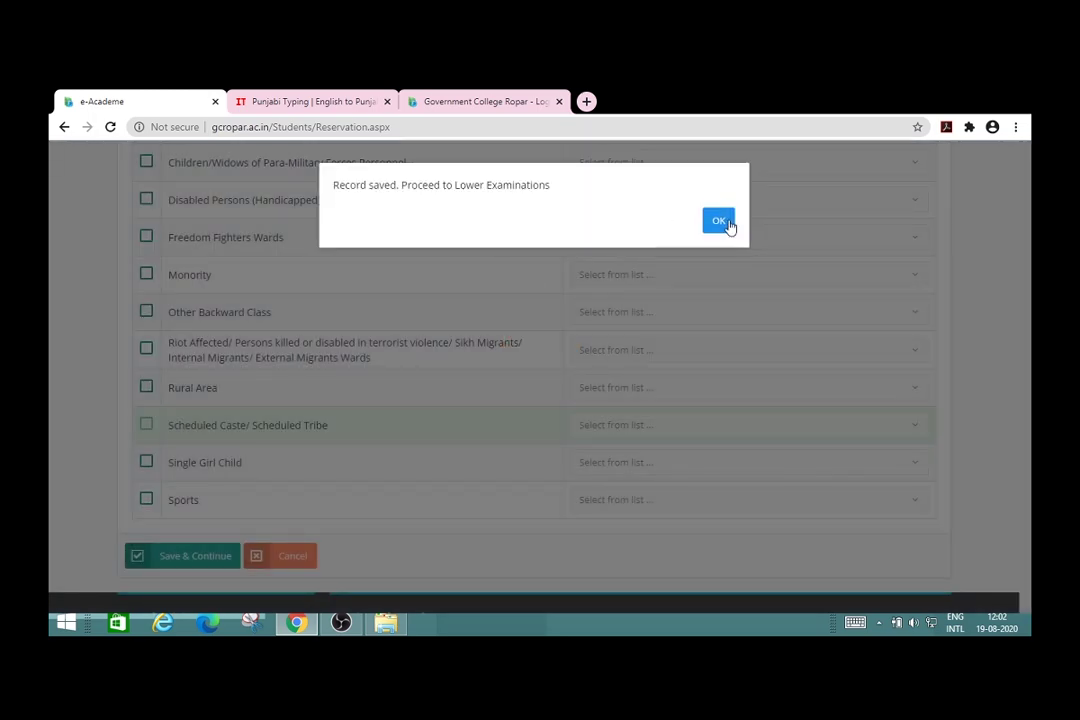
{"action": "left_click", "coordinate": [719, 222]}
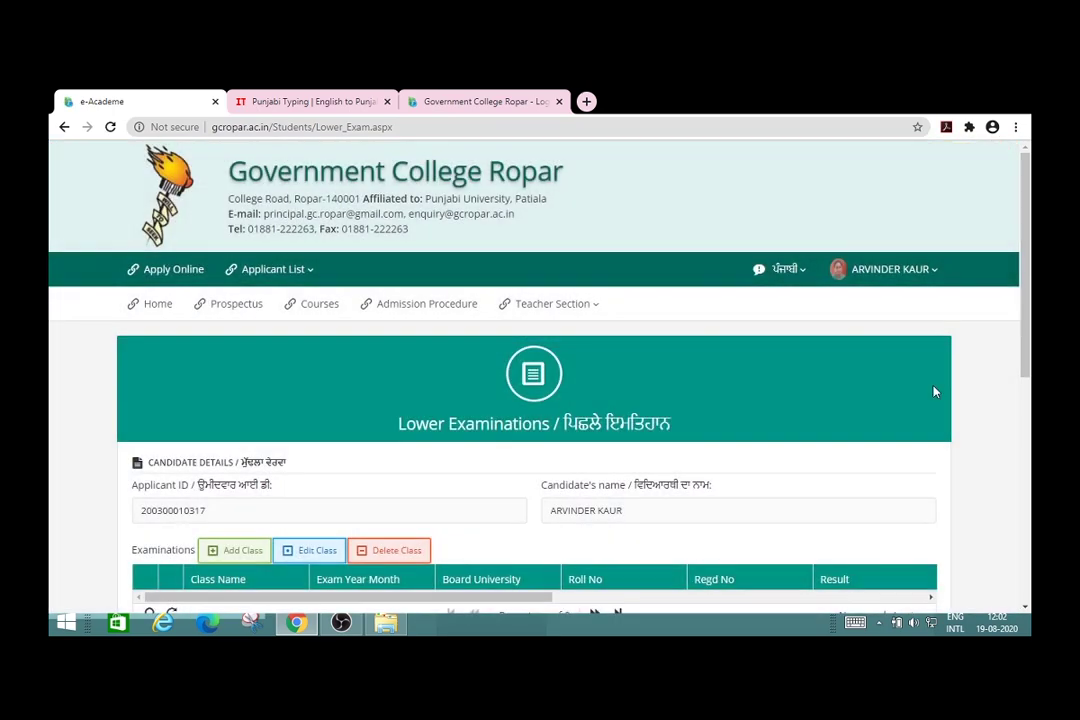
{"action": "left_click", "coordinate": [1022, 461]}
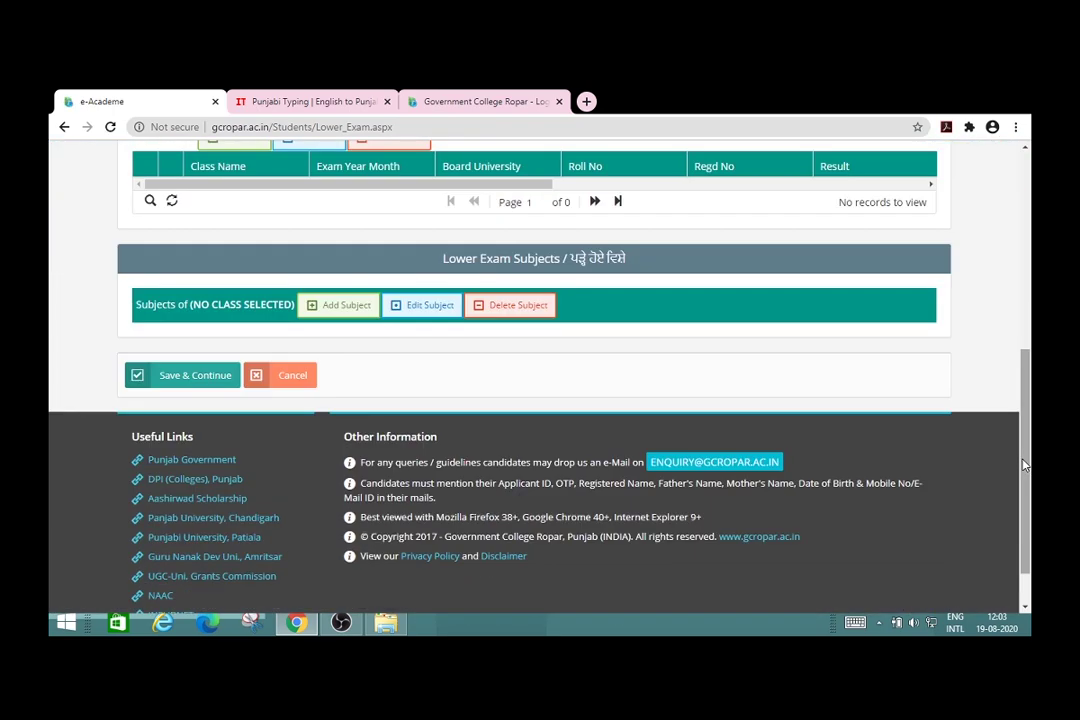
{"action": "scroll", "coordinate": [1022, 463], "scroll_direction": "up", "scroll_amount": 3}
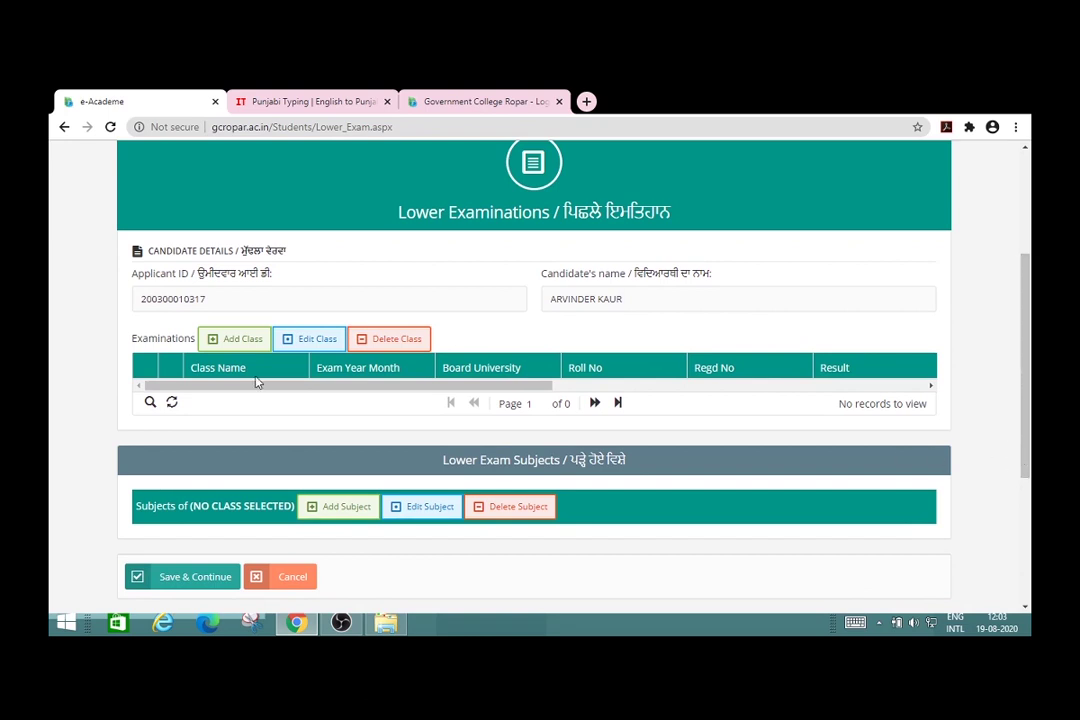
{"action": "left_click", "coordinate": [240, 345]}
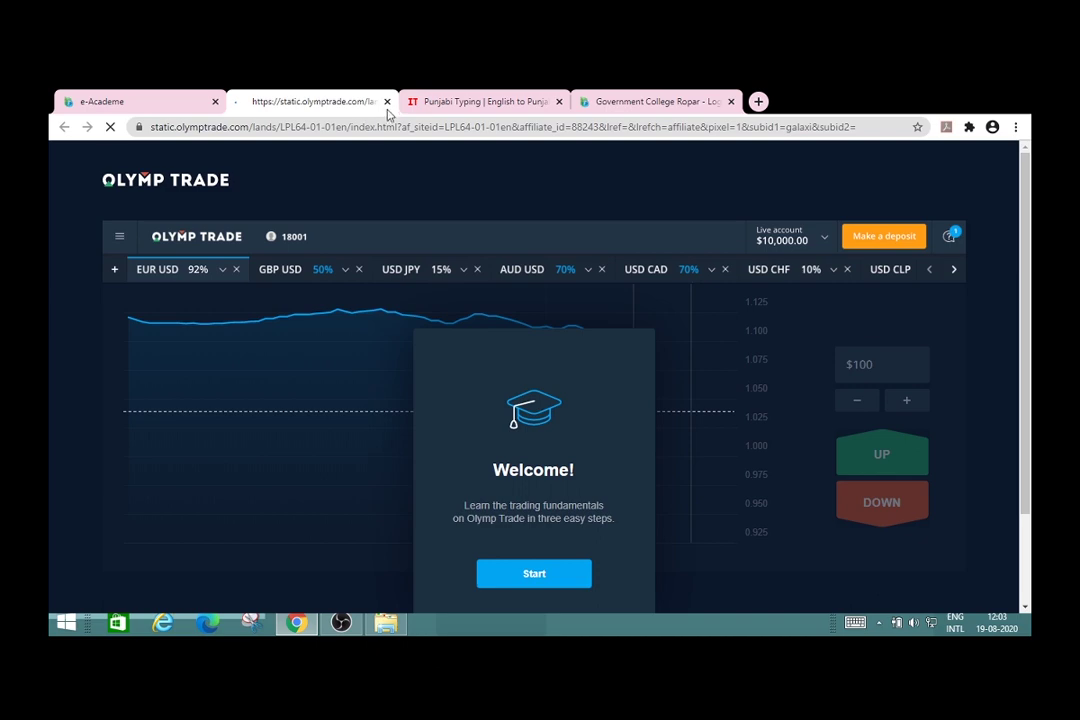
Step: Choose 10+2 Arts as the lower exam class and PSEB, MOHALI as the board
{"action": "left_click", "coordinate": [387, 101]}
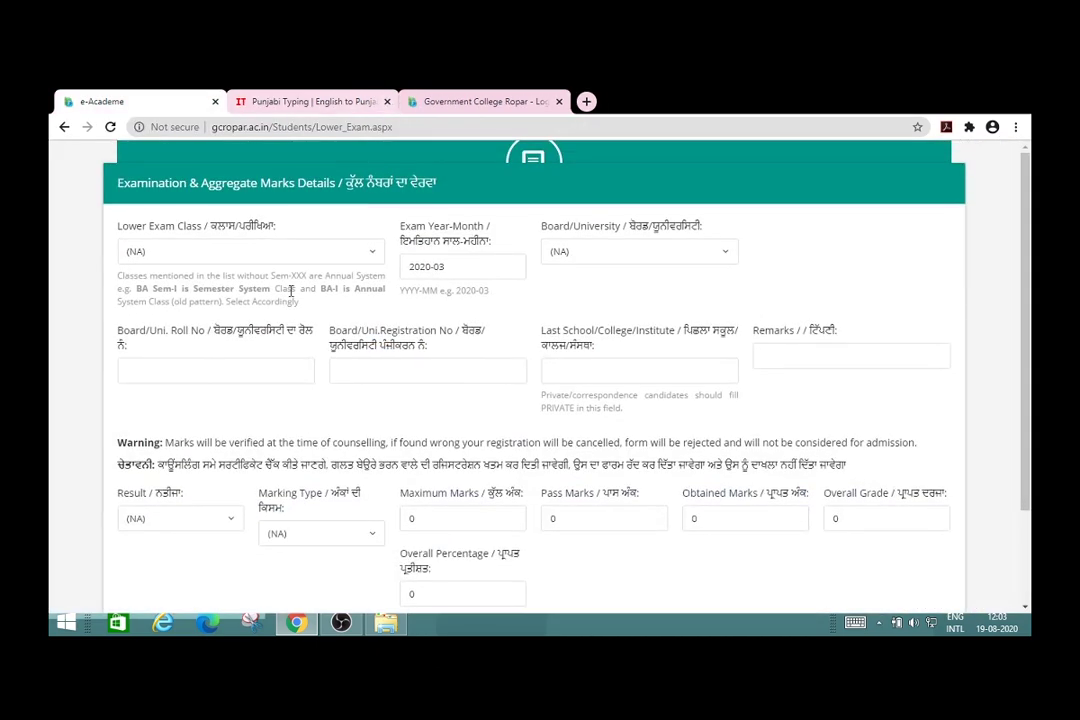
{"action": "left_click", "coordinate": [368, 256]}
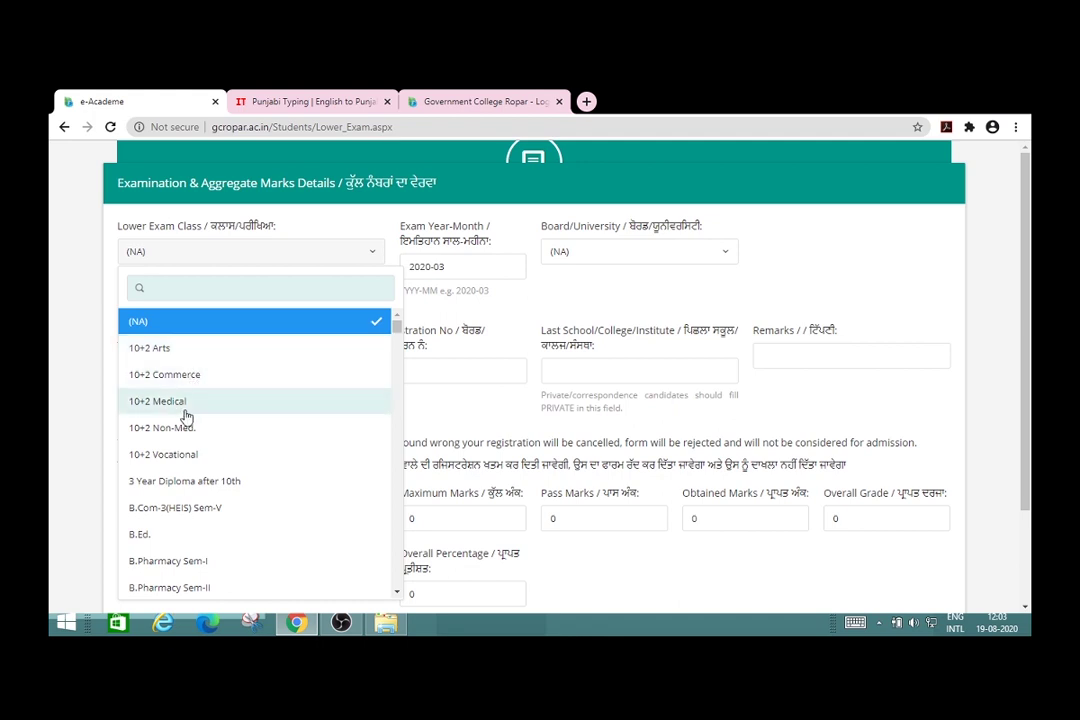
{"action": "left_click", "coordinate": [211, 356]}
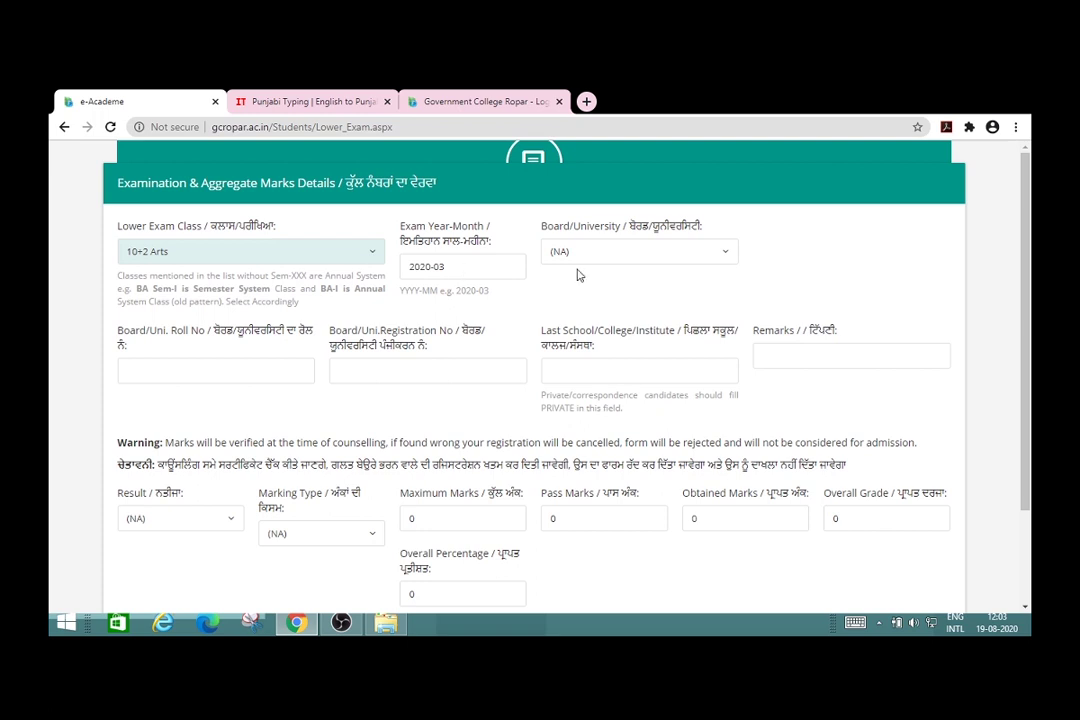
{"action": "left_click", "coordinate": [729, 257]}
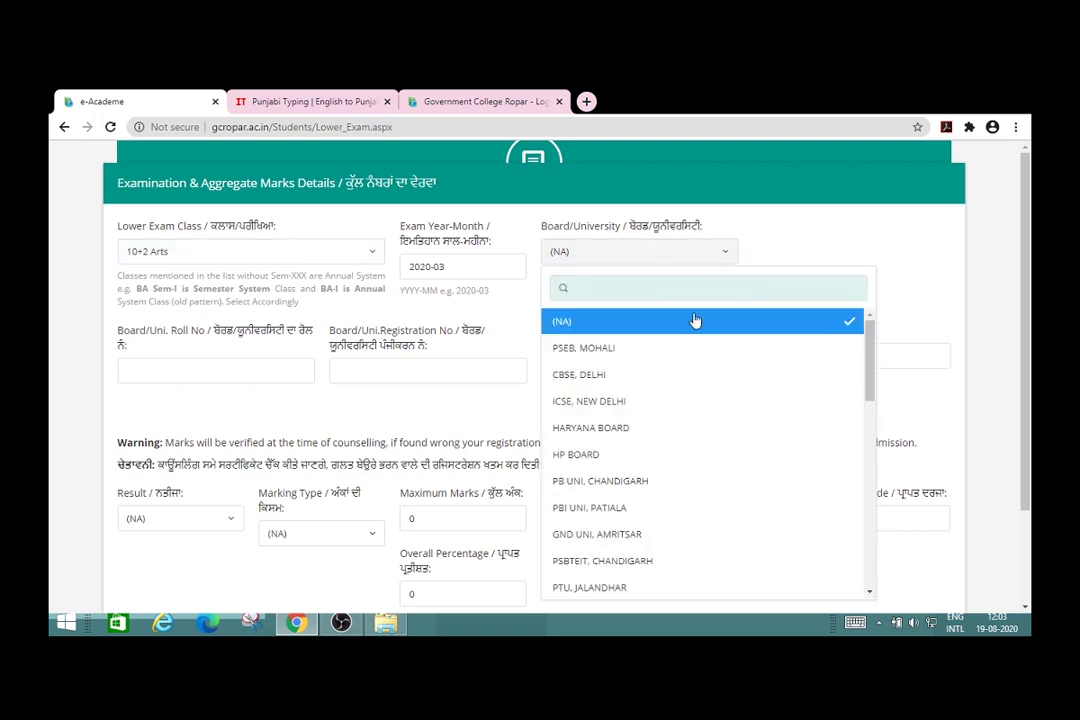
{"action": "left_click", "coordinate": [615, 350]}
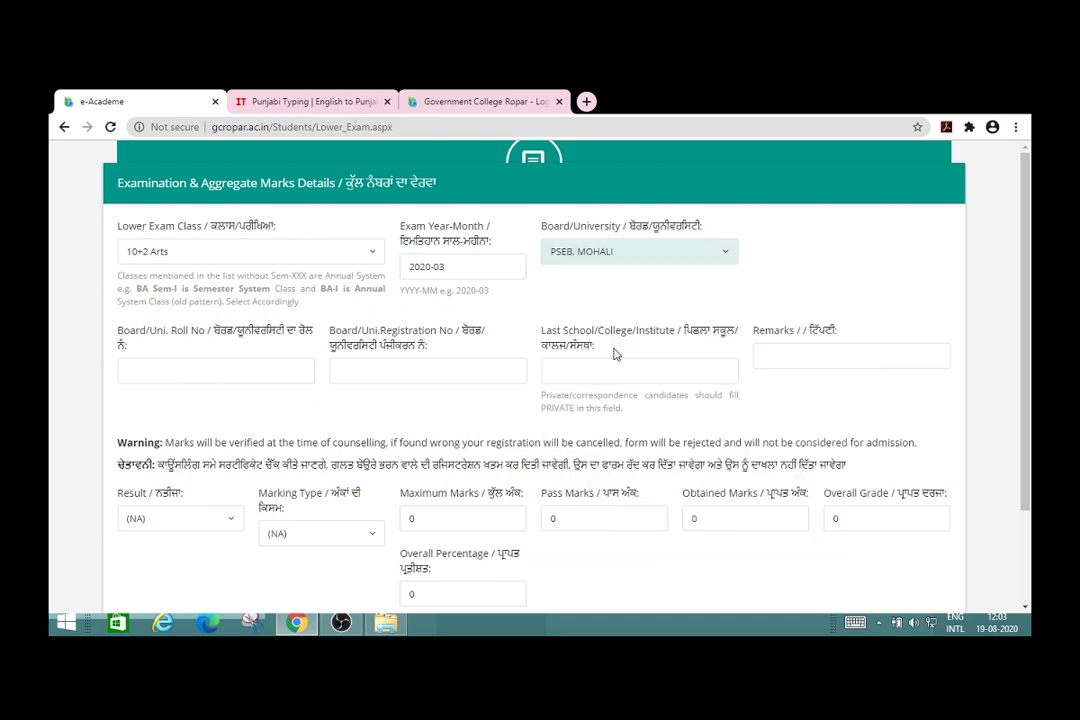
Step: Enter the board roll number, the registration number, and last school KHALSA SCHOOL
{"action": "left_click", "coordinate": [208, 371]}
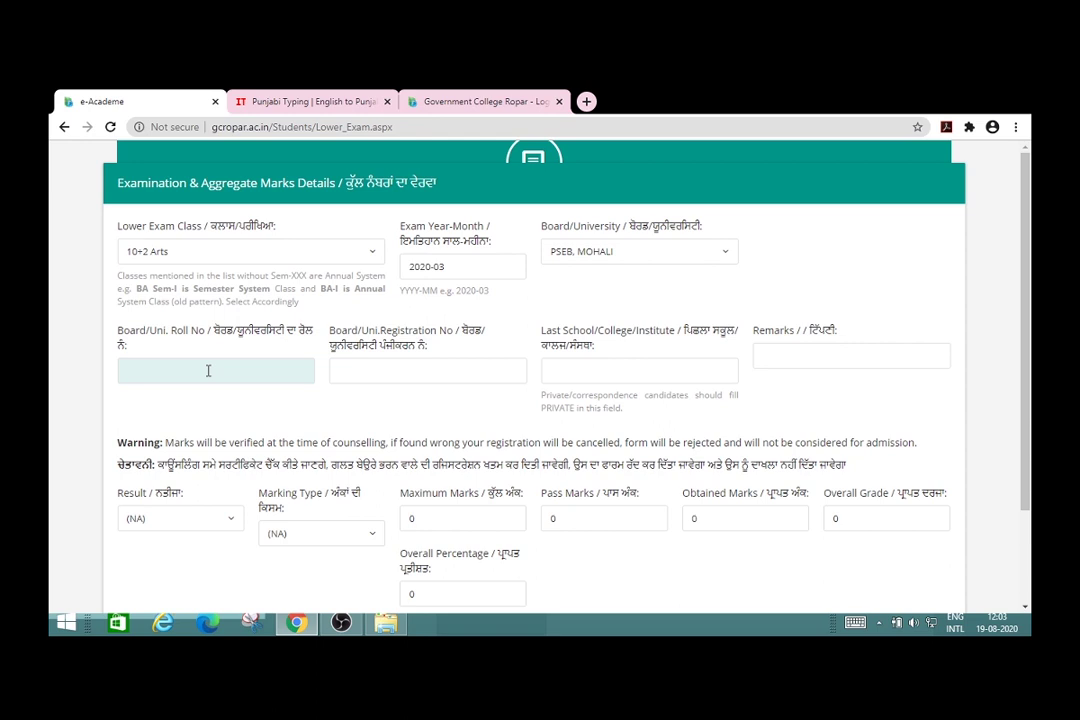
{"action": "left_click", "coordinate": [390, 374]}
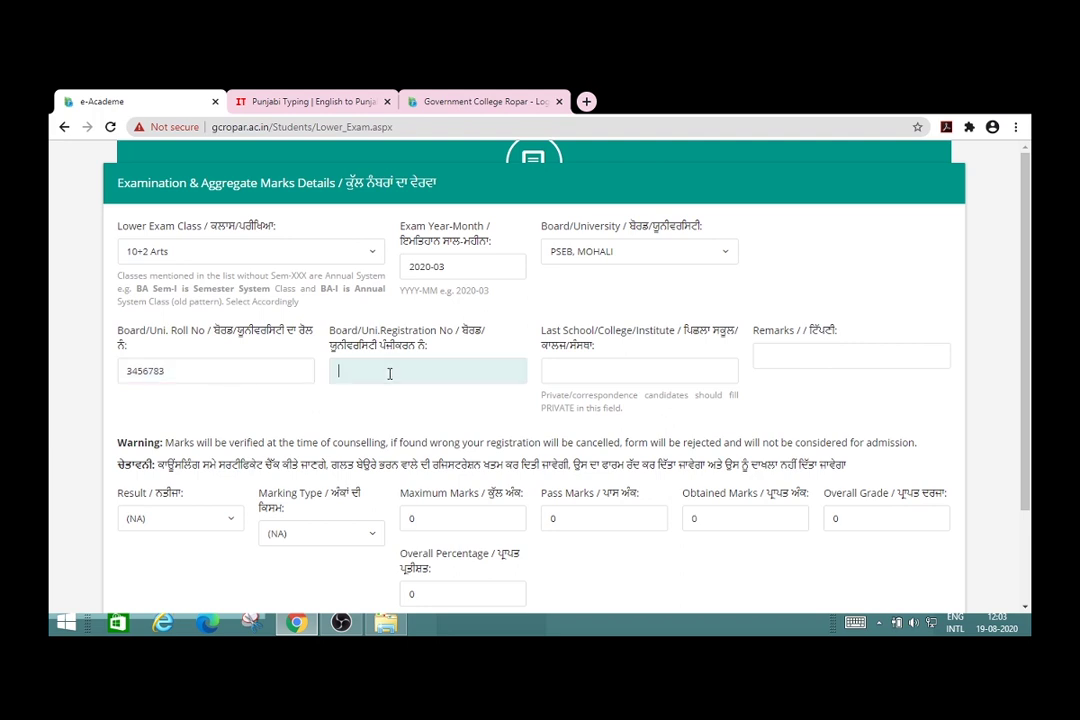
{"action": "type", "text": "123456"}
{"action": "left_click", "coordinate": [602, 374]}
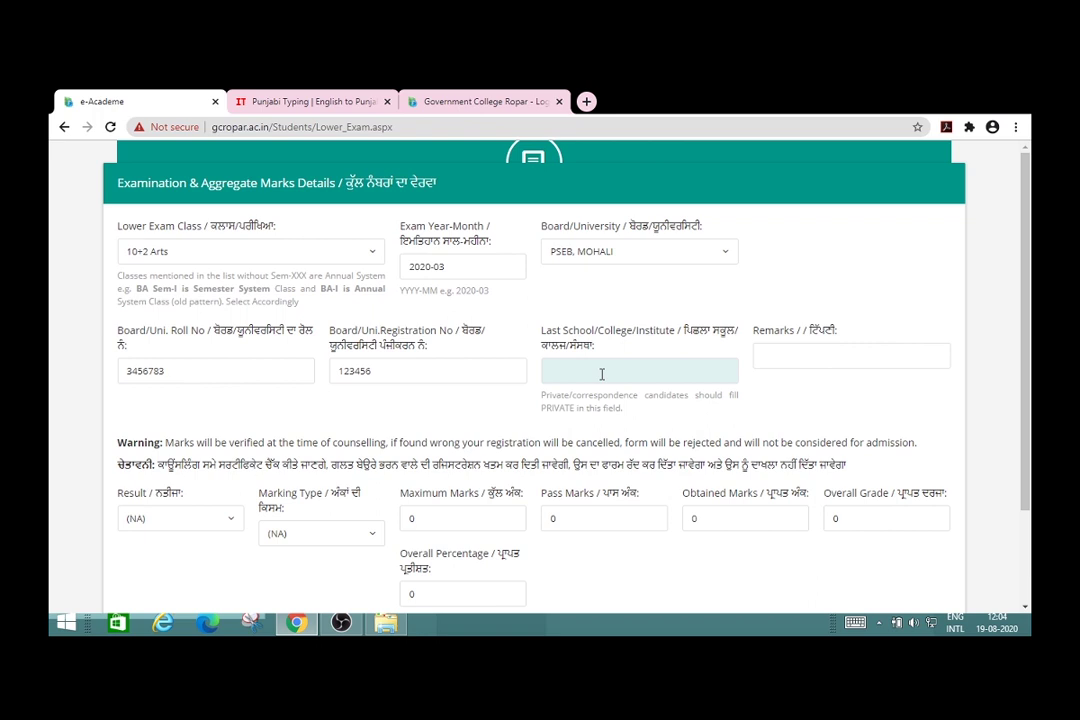
{"action": "type", "text": "KHALSA SCHOOL"}
{"action": "left_click", "coordinate": [798, 402]}
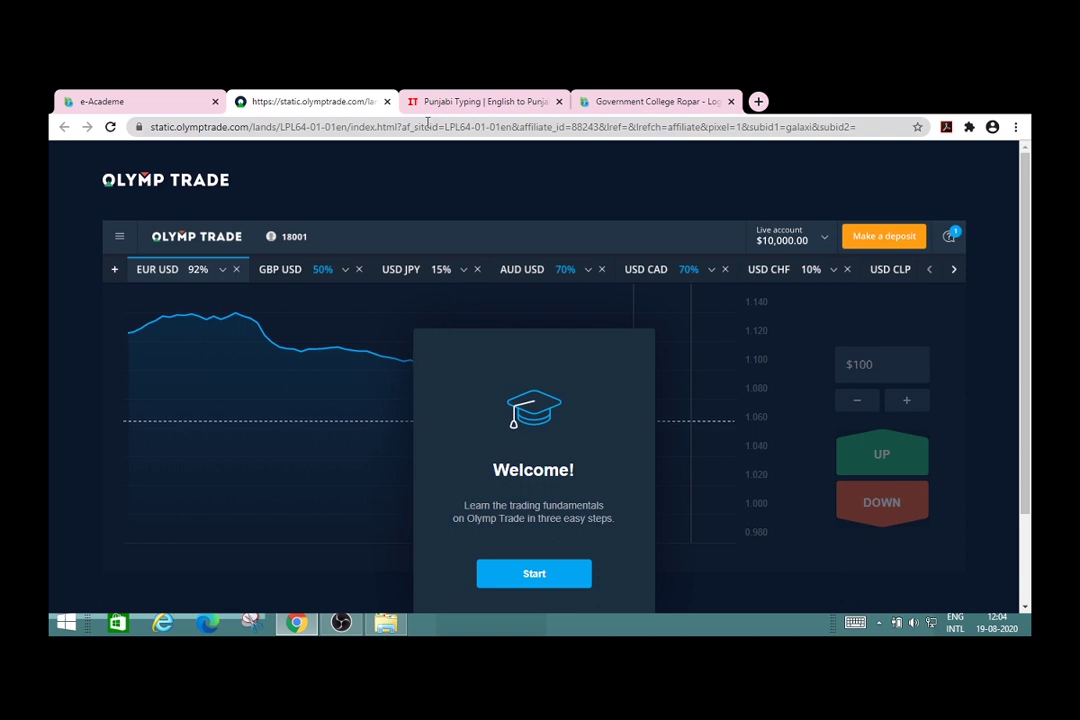
{"action": "left_click", "coordinate": [130, 101]}
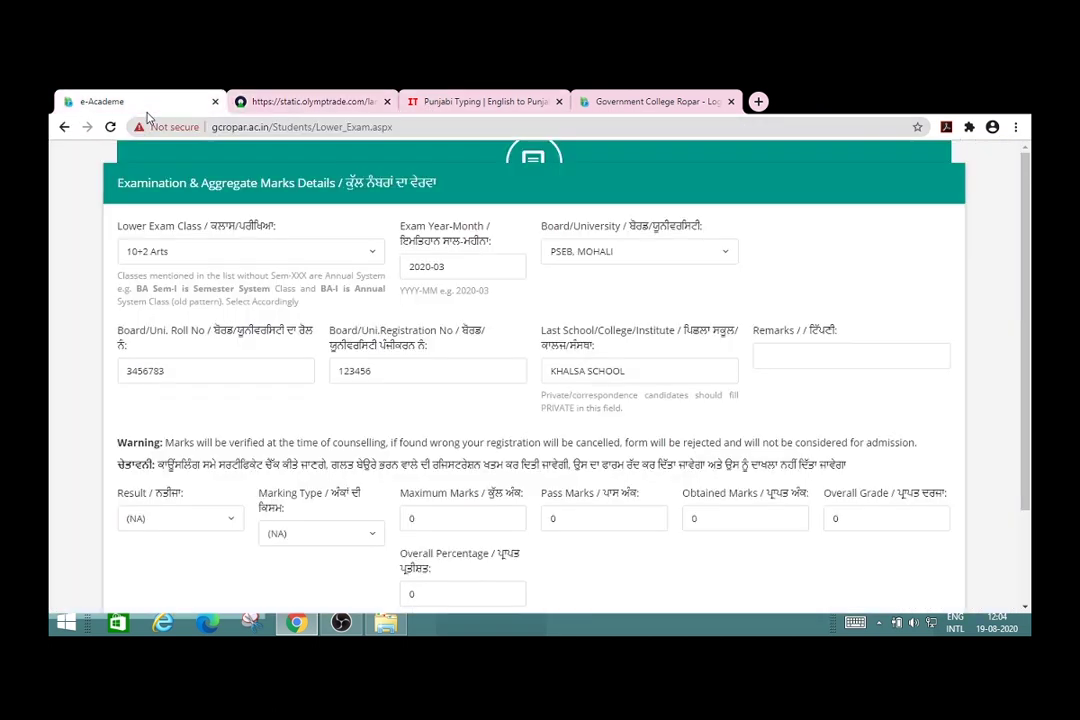
{"action": "left_click", "coordinate": [388, 102]}
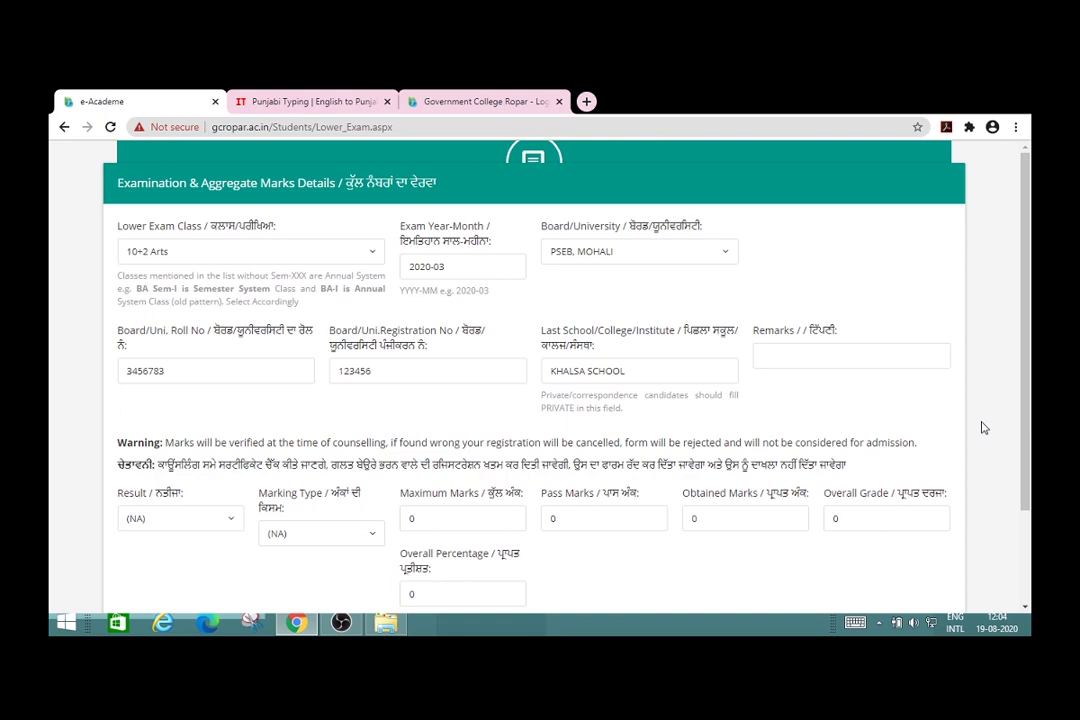
{"action": "scroll", "coordinate": [983, 428], "scroll_direction": "down", "scroll_amount": 2}
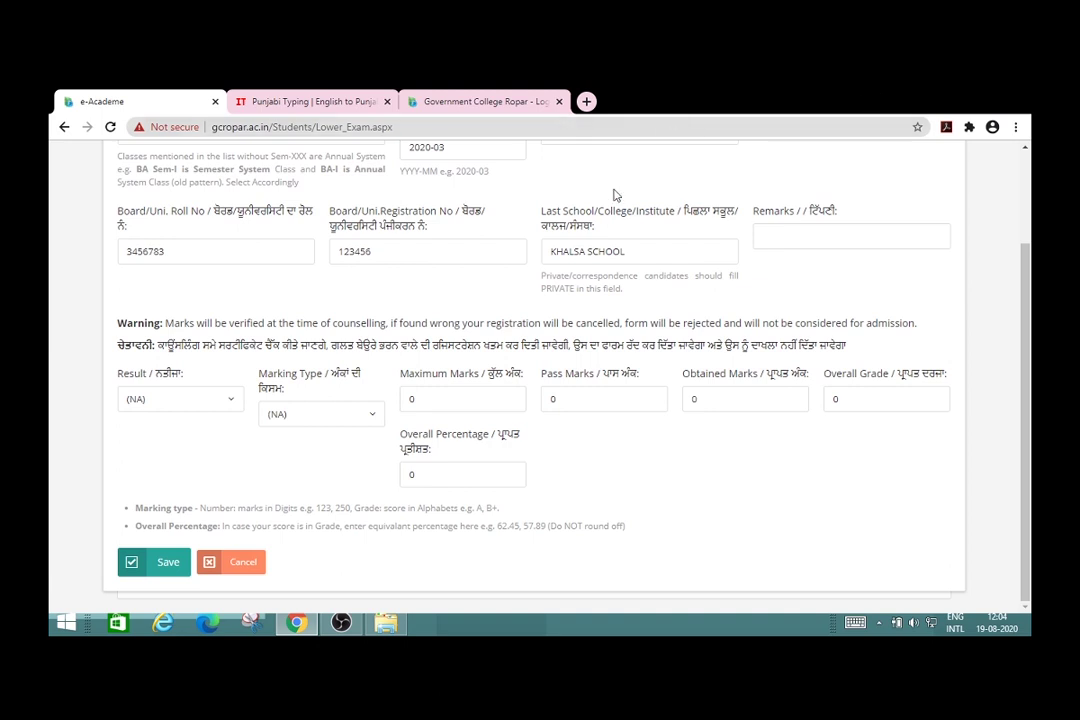
Step: Set the exam result to Pass and the marking type to Number
{"action": "left_click", "coordinate": [233, 403]}
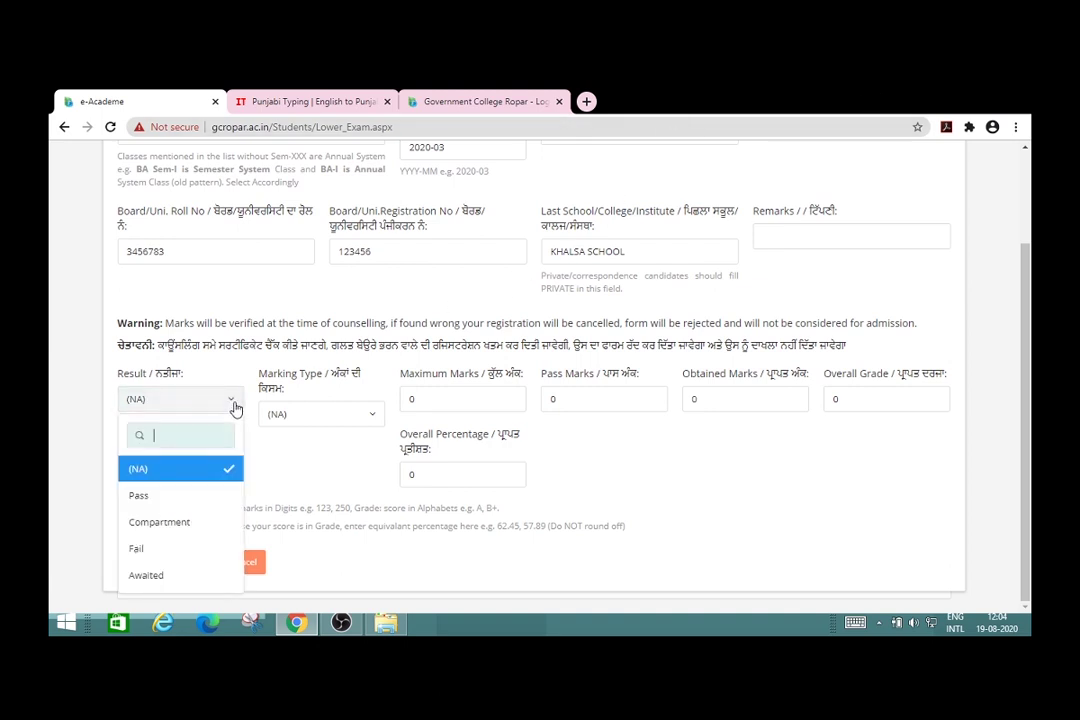
{"action": "left_click", "coordinate": [186, 499]}
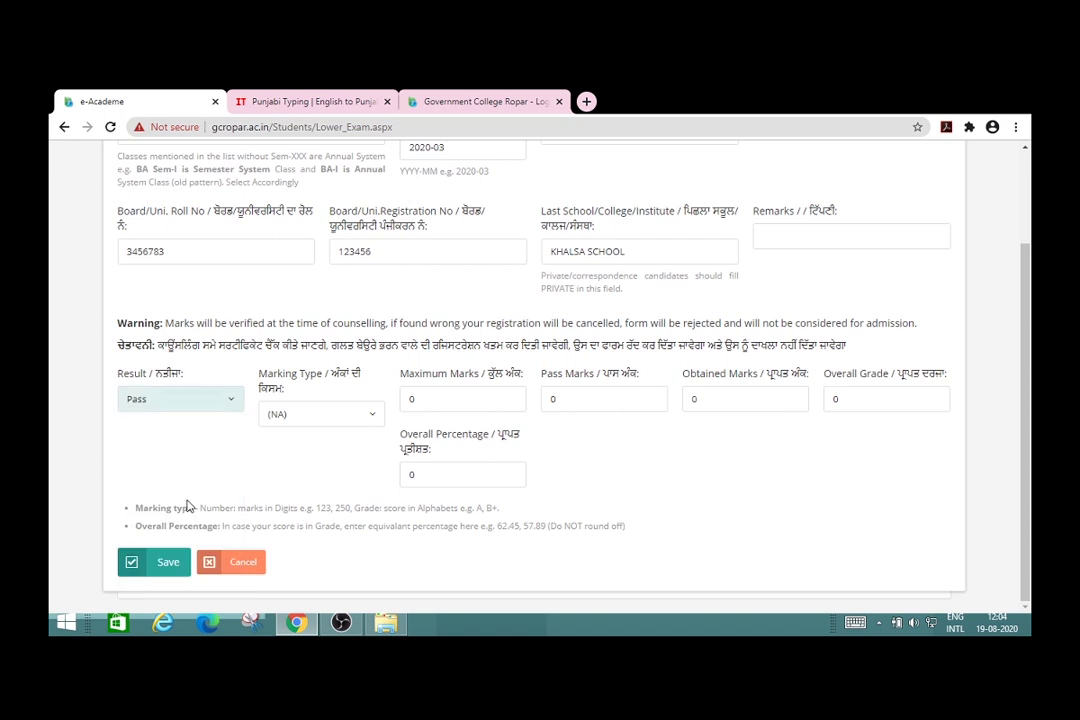
{"action": "left_click", "coordinate": [368, 424]}
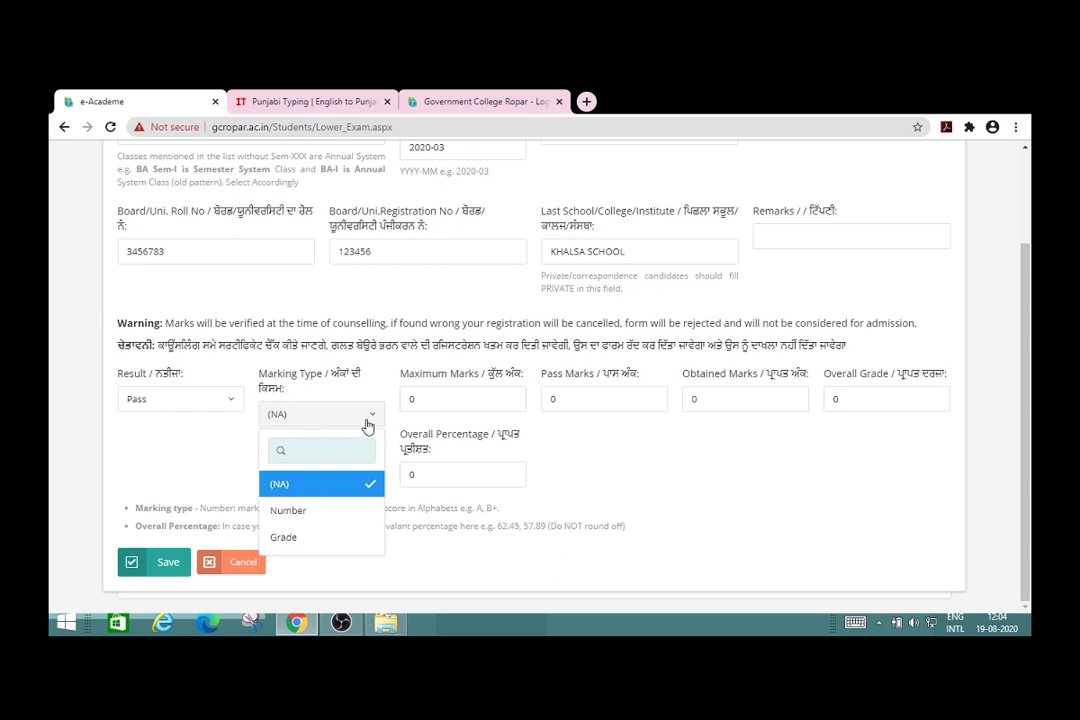
{"action": "left_click", "coordinate": [314, 514]}
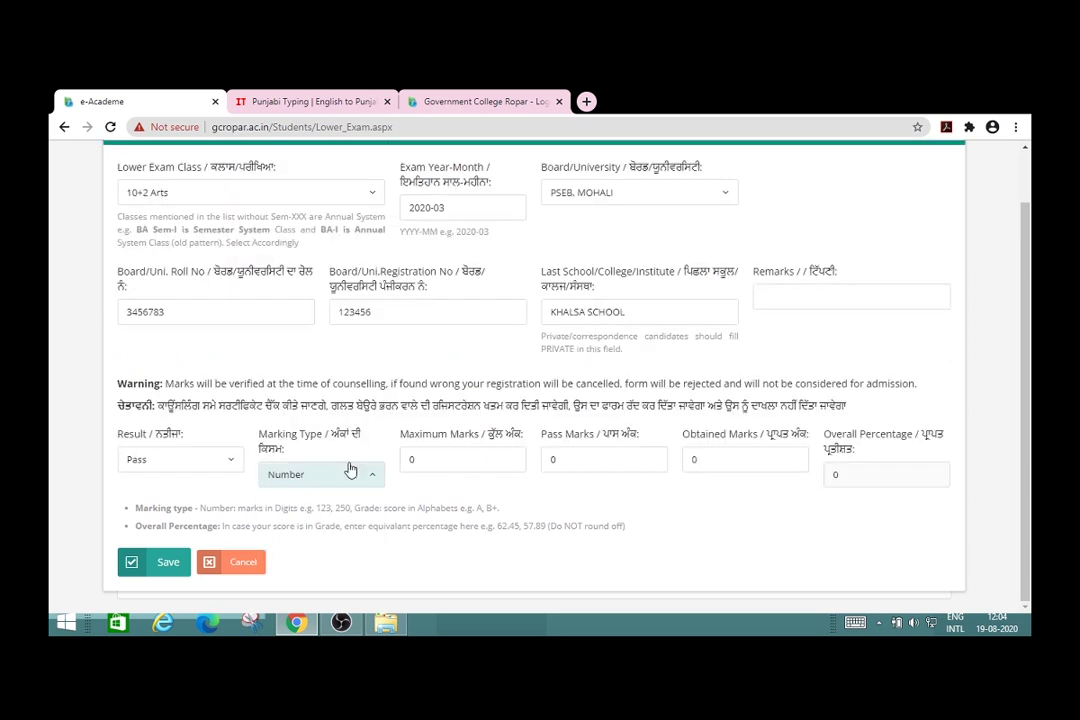
Step: Enter maximum 450, pass 158 and obtained 300 marks, then save the 10+2 Arts exam
{"action": "left_click", "coordinate": [509, 460]}
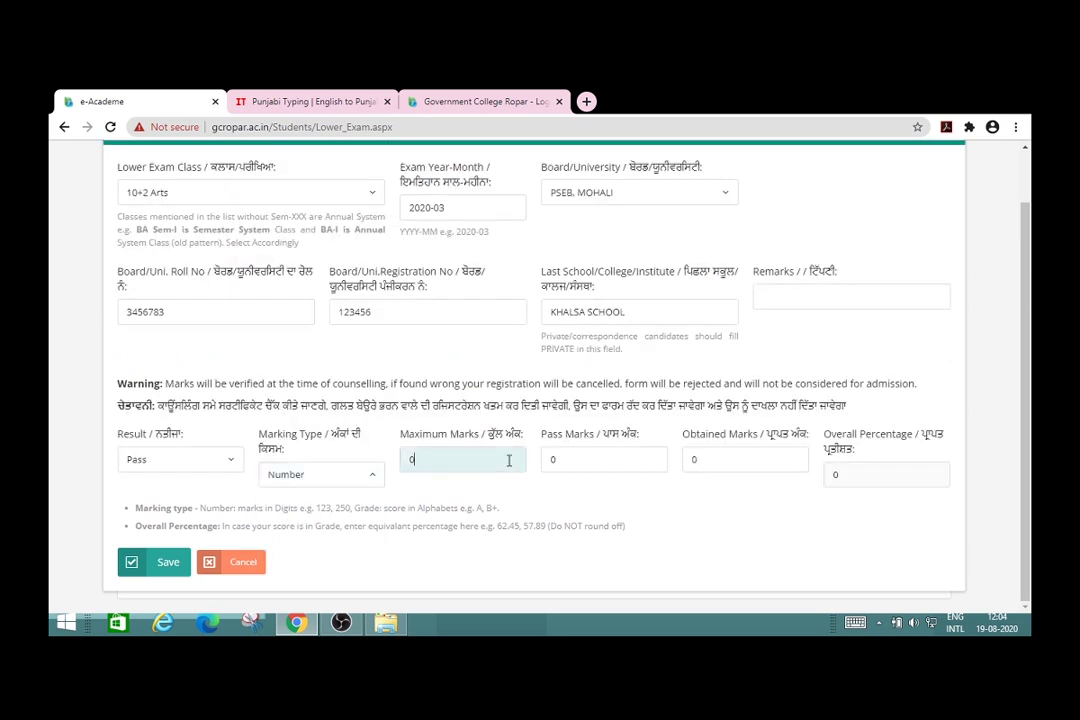
{"action": "key", "text": "BackSpace"}
{"action": "type", "text": "450"}
{"action": "left_click", "coordinate": [568, 462]}
{"action": "key", "text": "BackSpace"}
{"action": "type", "text": "158"}
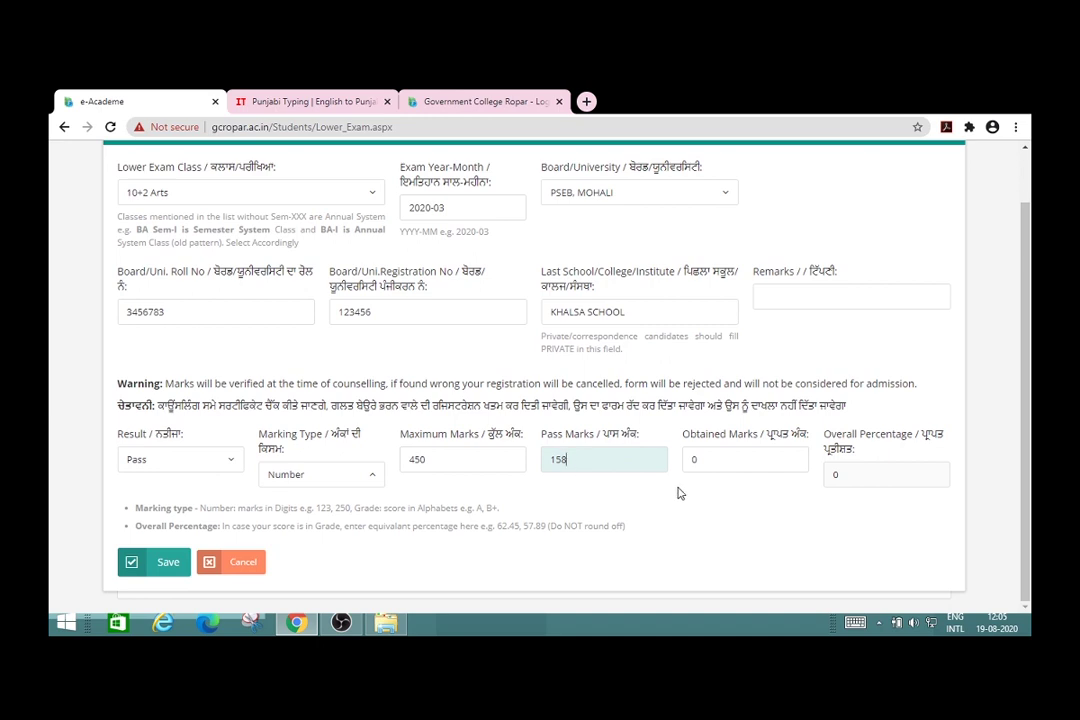
{"action": "left_click", "coordinate": [712, 460]}
{"action": "key", "text": "BackSpace"}
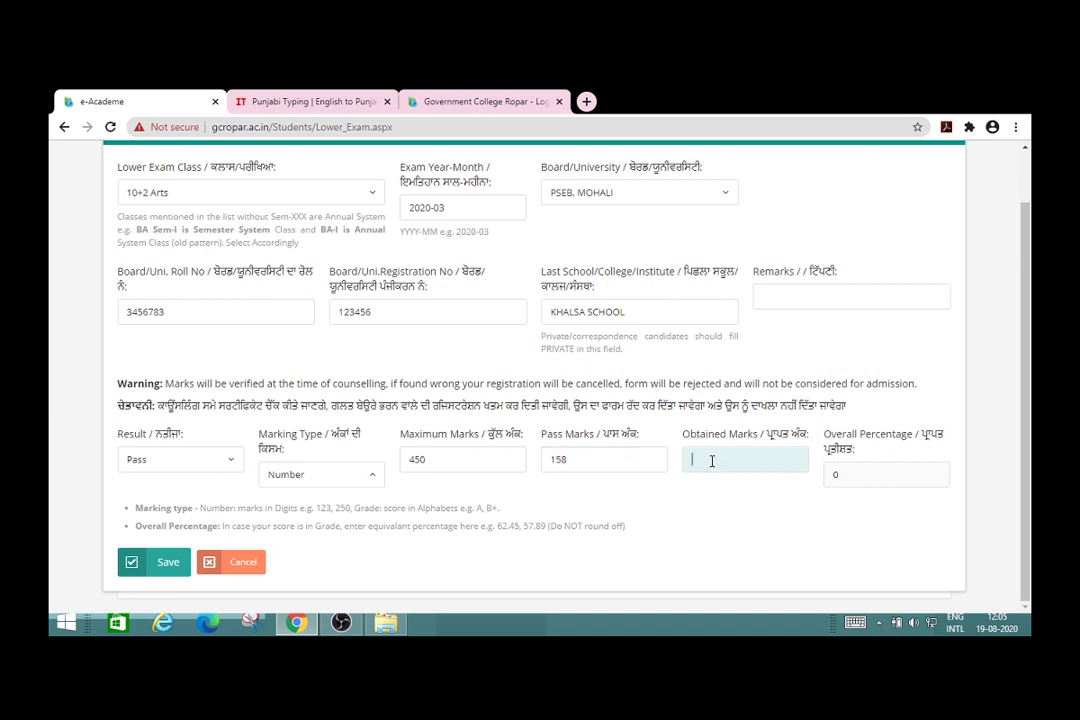
{"action": "type", "text": "300"}
{"action": "left_click", "coordinate": [845, 478]}
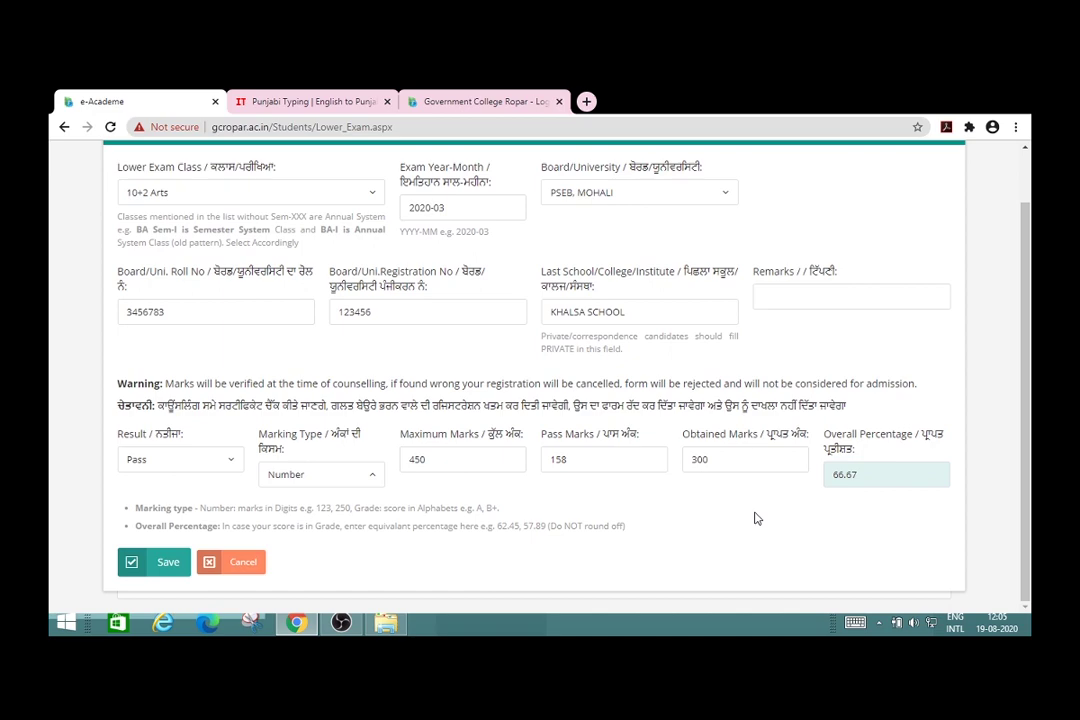
{"action": "left_click", "coordinate": [166, 562]}
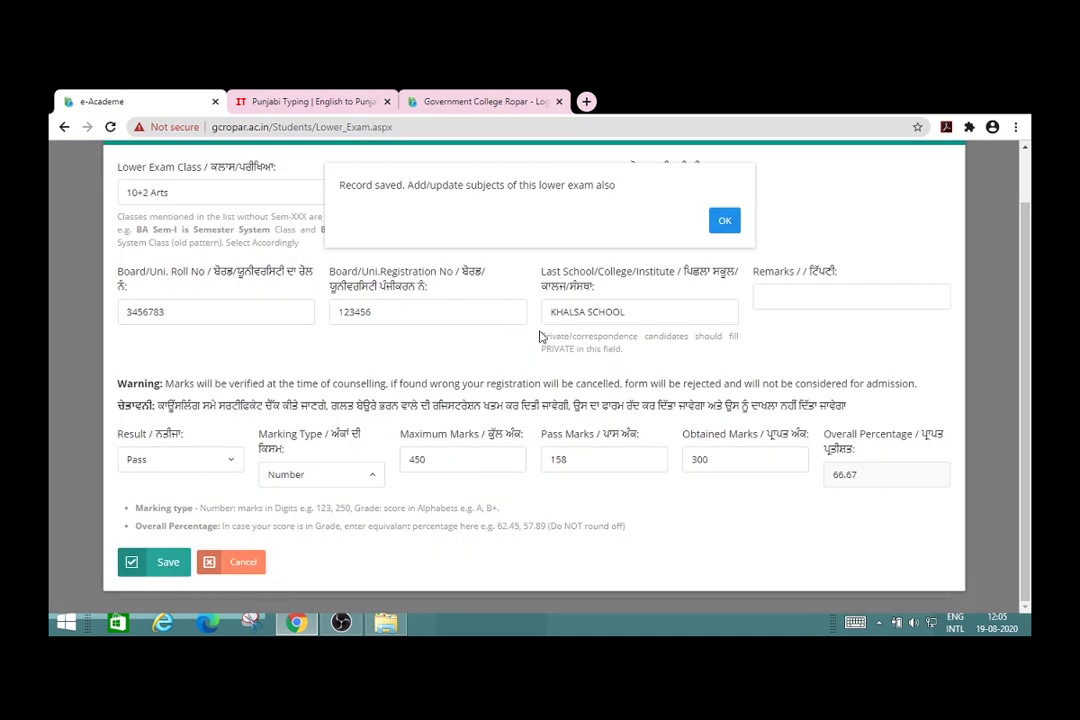
{"action": "left_click", "coordinate": [728, 221]}
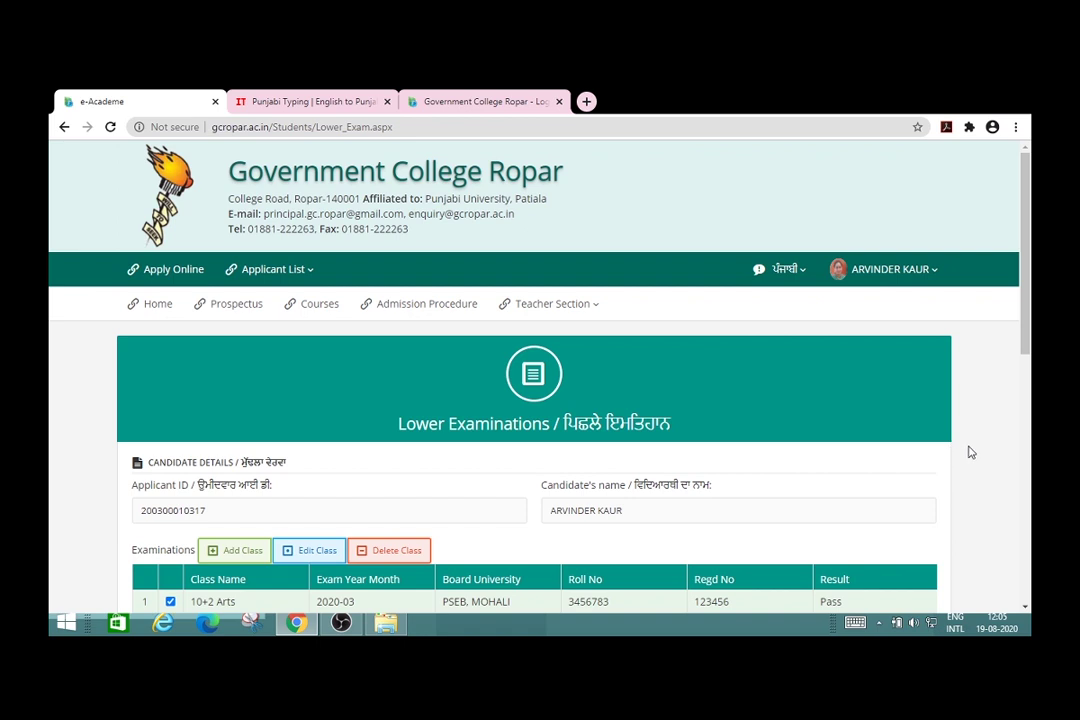
Step: Close the advert tab and start a new subject entry for 10+2 Arts
{"action": "left_click", "coordinate": [971, 453]}
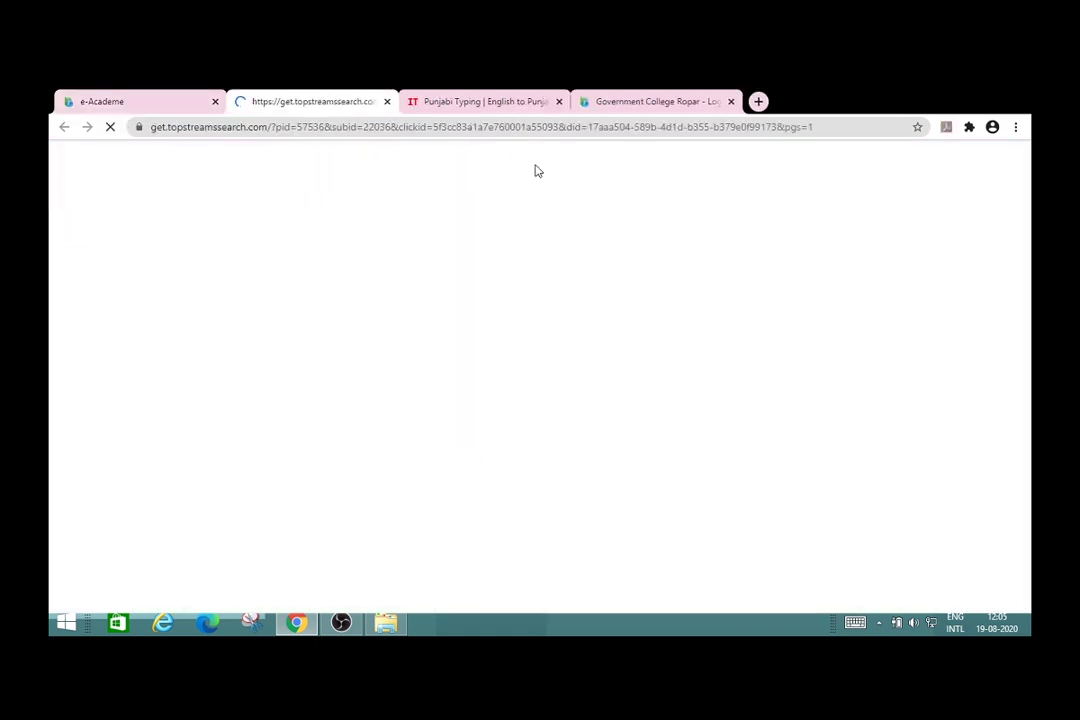
{"action": "left_click", "coordinate": [139, 97]}
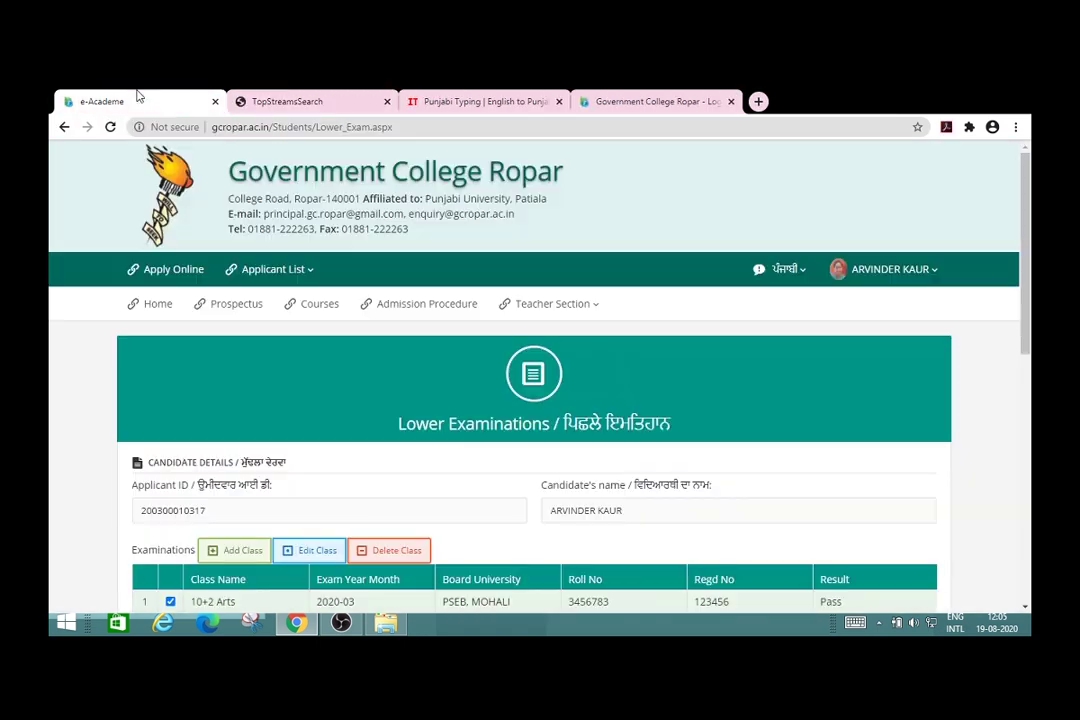
{"action": "left_click", "coordinate": [387, 101]}
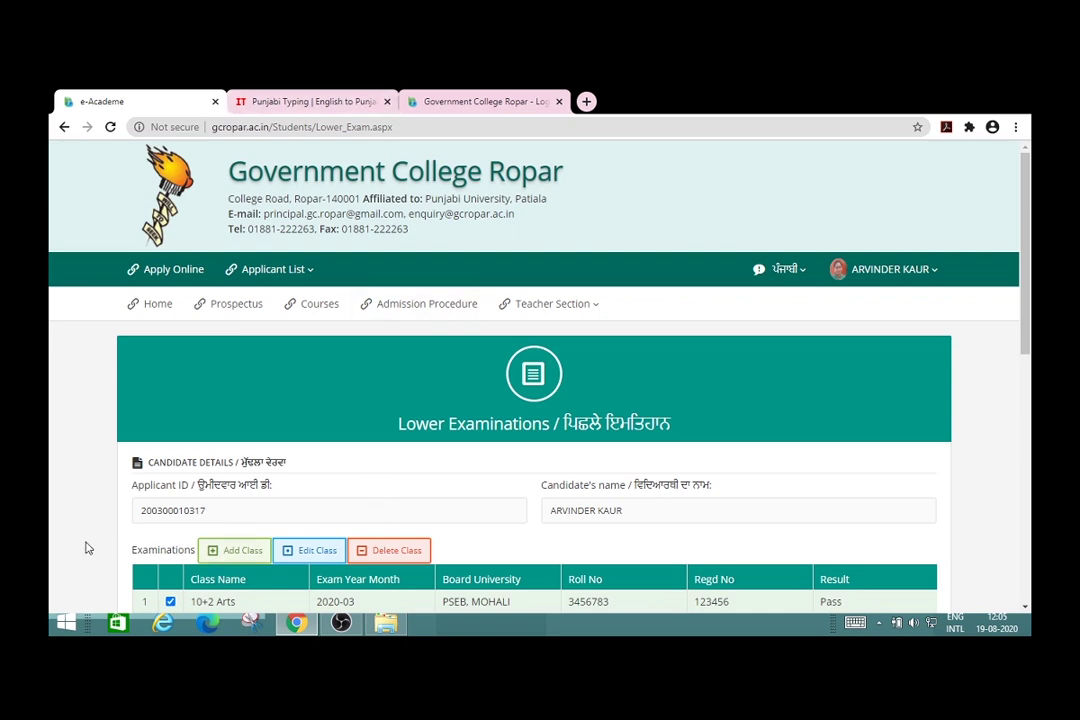
{"action": "scroll", "coordinate": [95, 550], "scroll_direction": "down", "scroll_amount": 2}
{"action": "scroll", "coordinate": [88, 548], "scroll_direction": "down", "scroll_amount": 3}
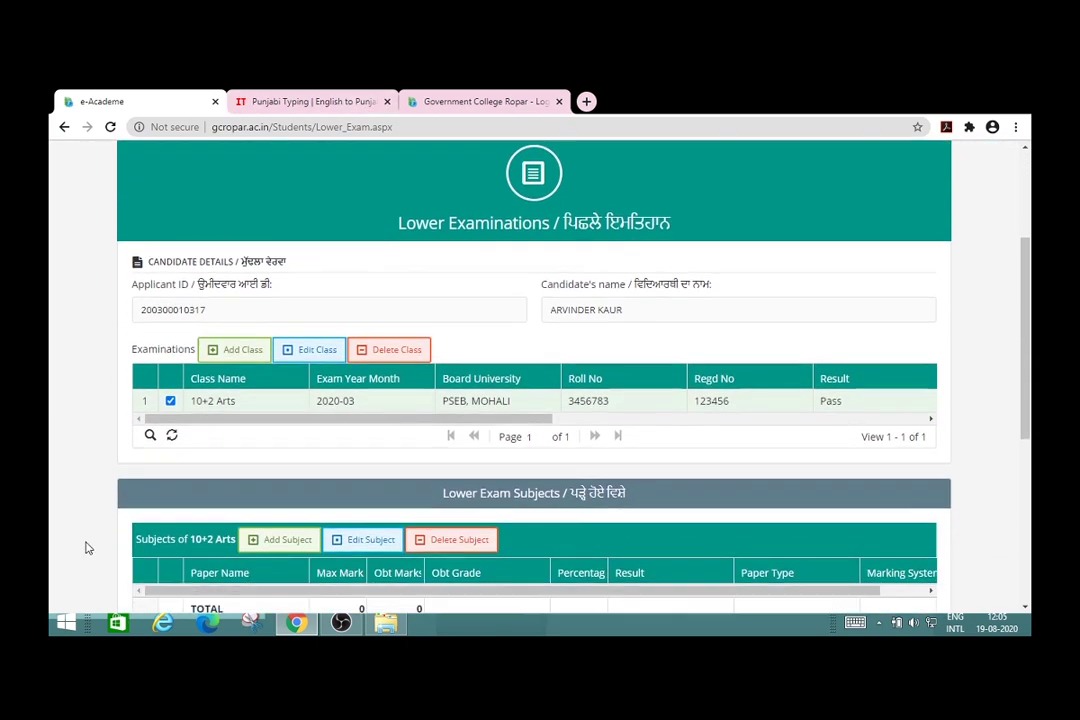
{"action": "scroll", "coordinate": [88, 548], "scroll_direction": "down", "scroll_amount": 1}
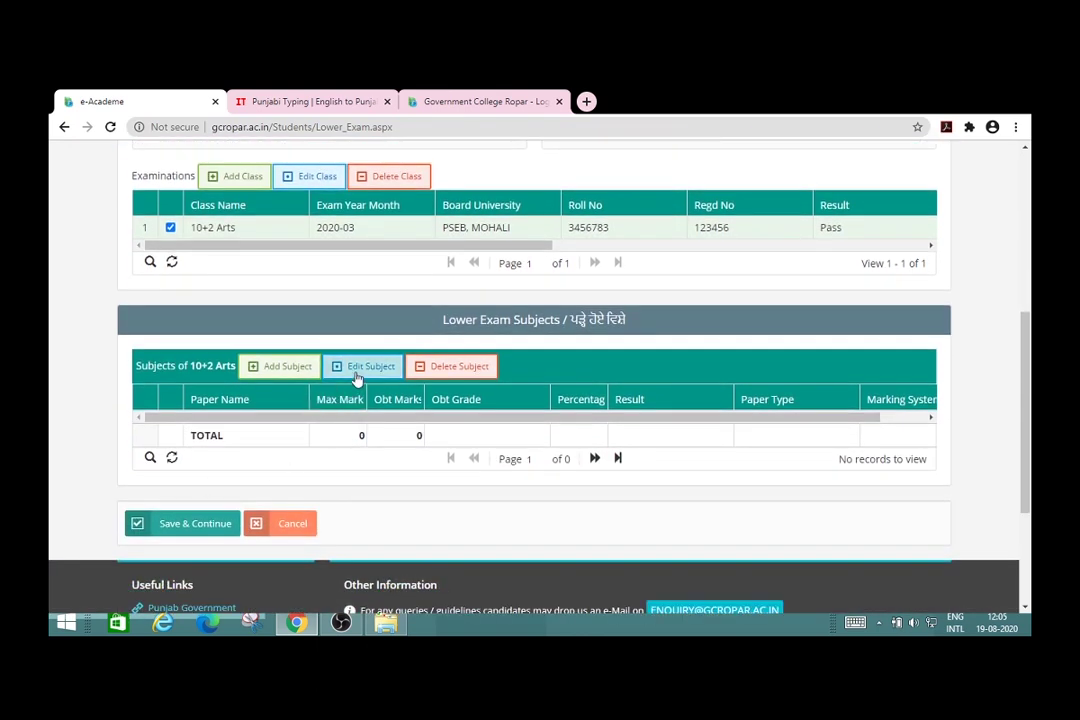
{"action": "left_click", "coordinate": [275, 366]}
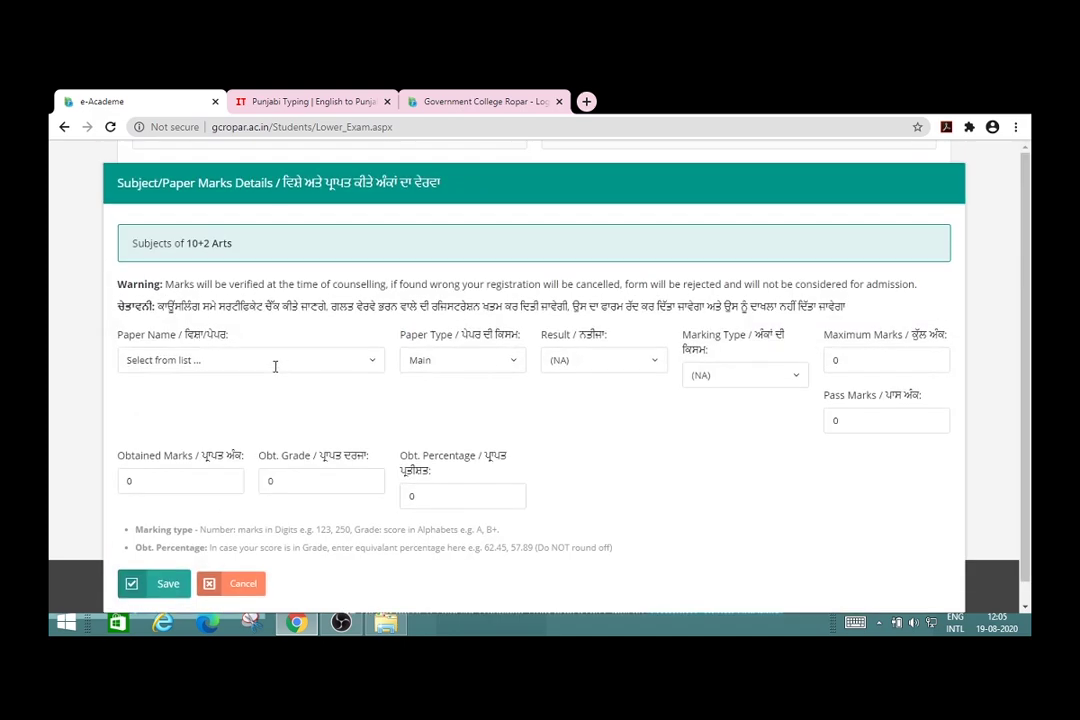
Step: Search the Paper Name list for ENGLISH, closing it without a choice
{"action": "left_click", "coordinate": [372, 362]}
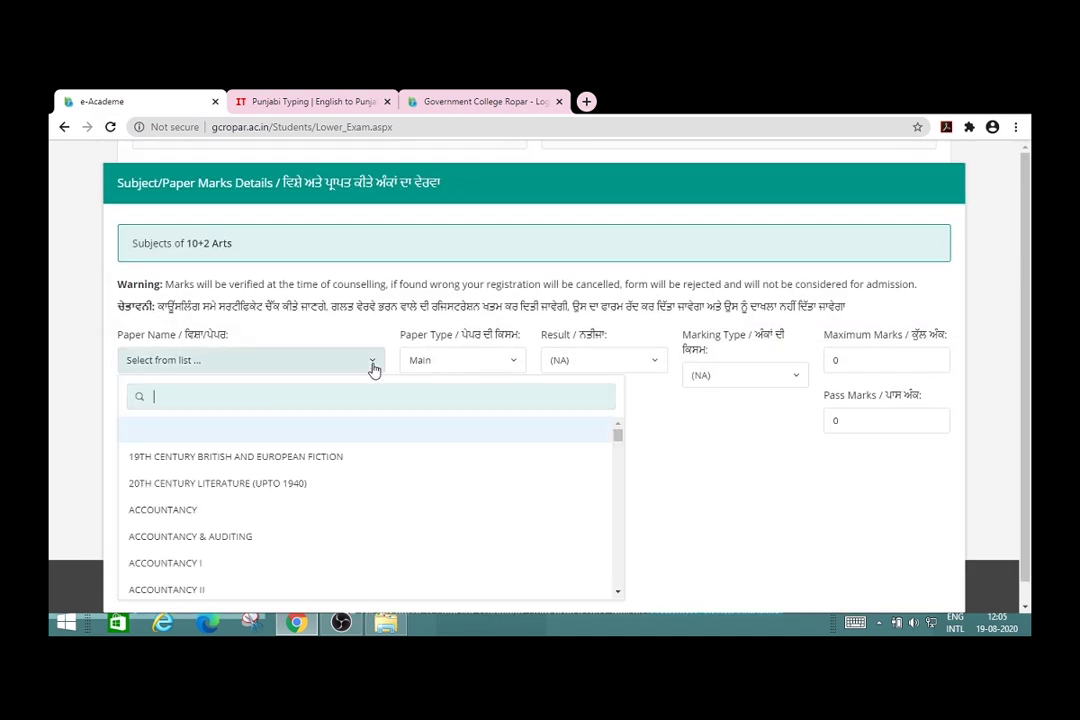
{"action": "left_click", "coordinate": [373, 366]}
{"action": "left_click", "coordinate": [372, 366]}
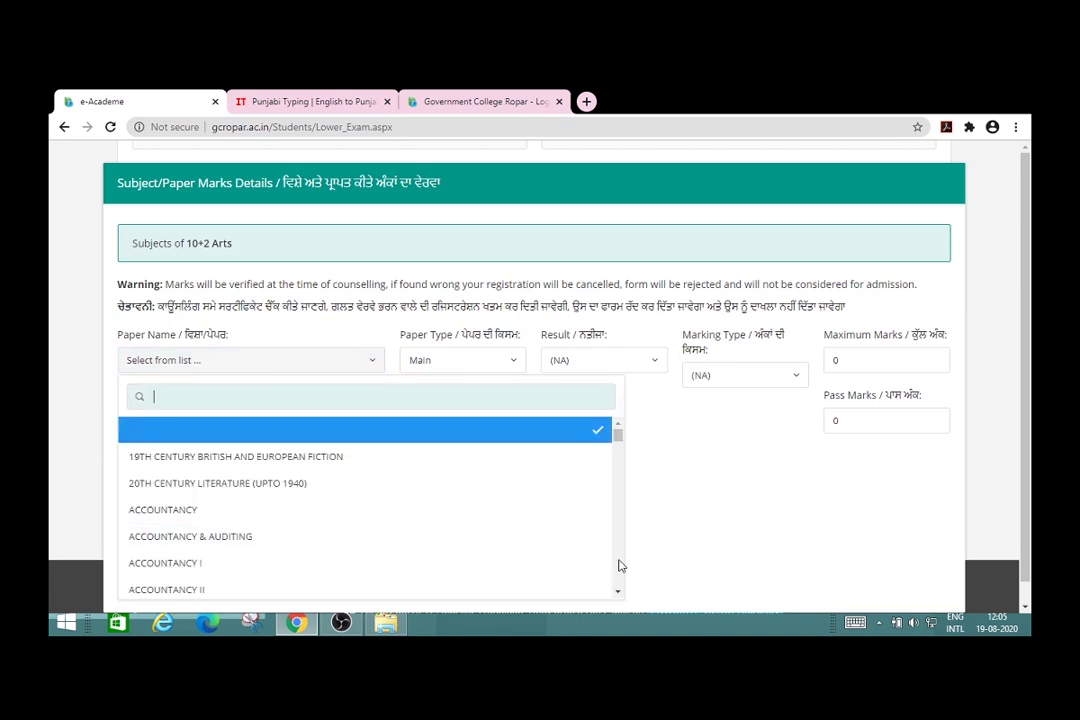
{"action": "scroll", "coordinate": [619, 565], "scroll_direction": "down", "scroll_amount": 2}
{"action": "scroll", "coordinate": [619, 565], "scroll_direction": "down", "scroll_amount": 2}
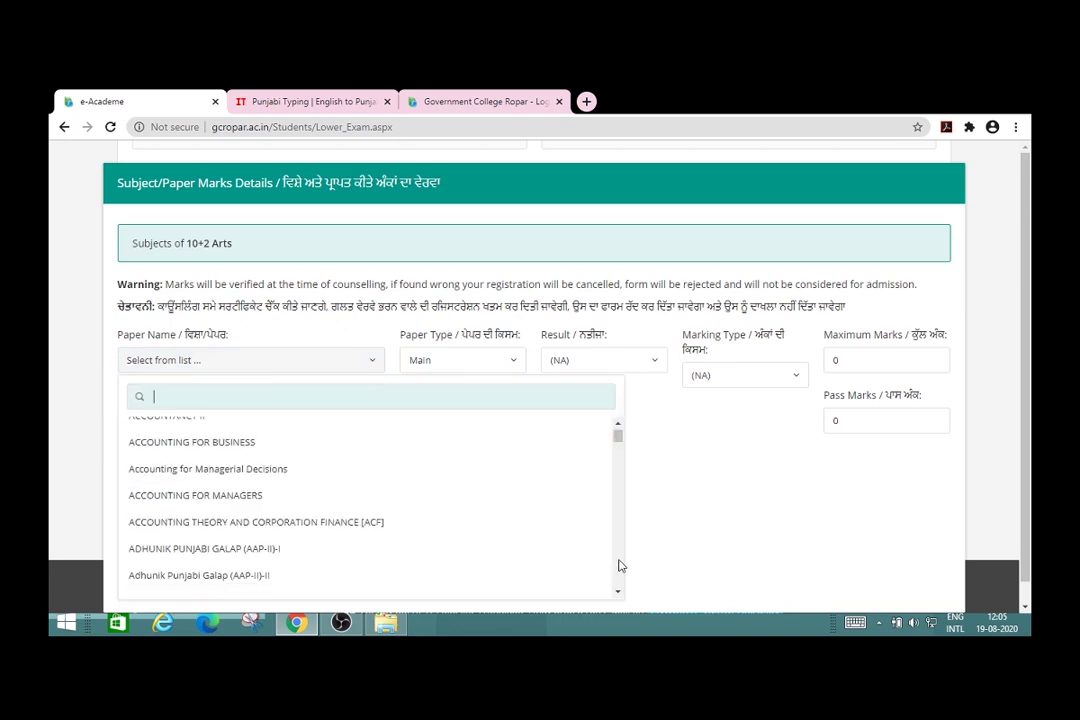
{"action": "scroll", "coordinate": [619, 565], "scroll_direction": "down", "scroll_amount": 2}
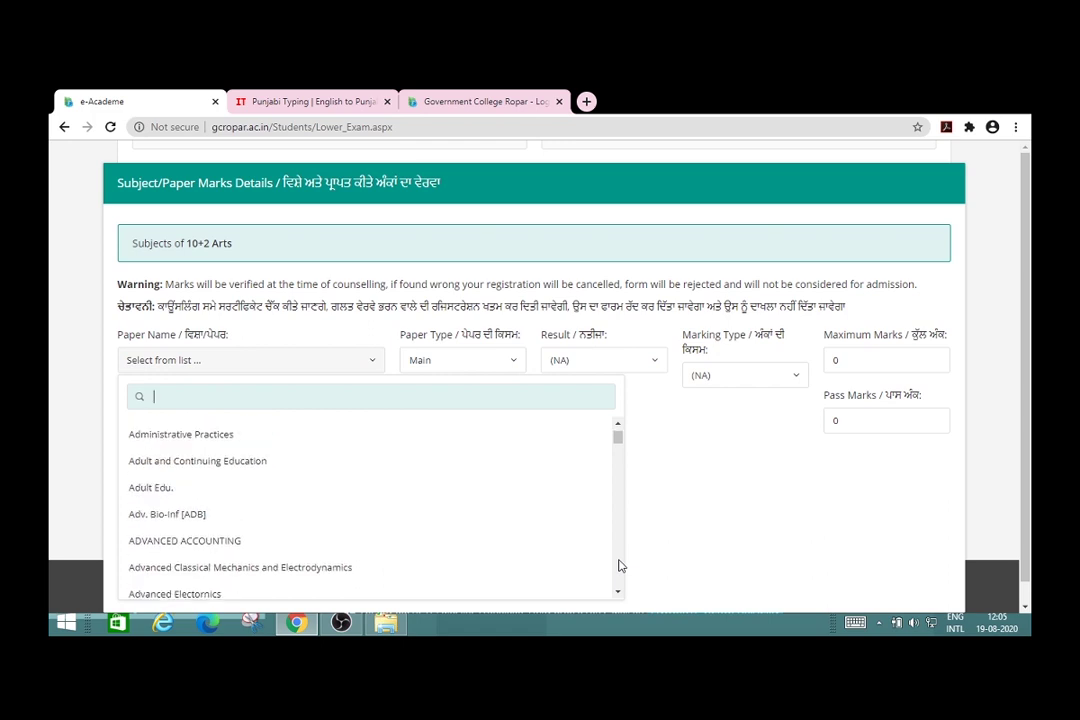
{"action": "scroll", "coordinate": [619, 565], "scroll_direction": "down", "scroll_amount": 2}
{"action": "type", "text": "ENG"}
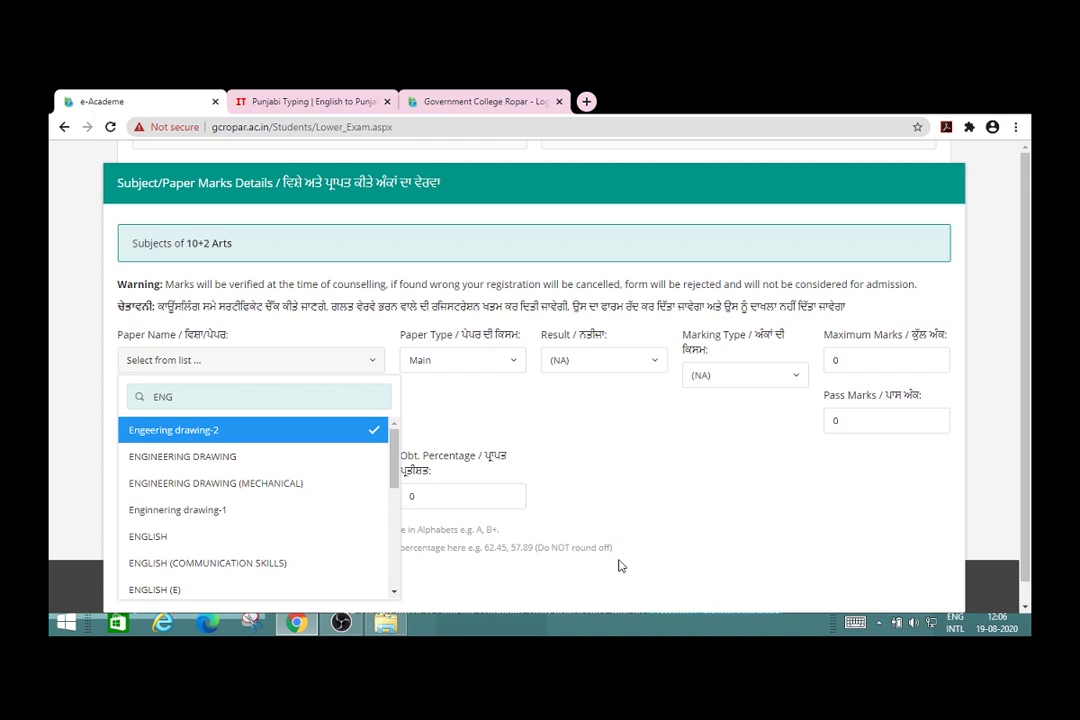
{"action": "type", "text": "LISH"}
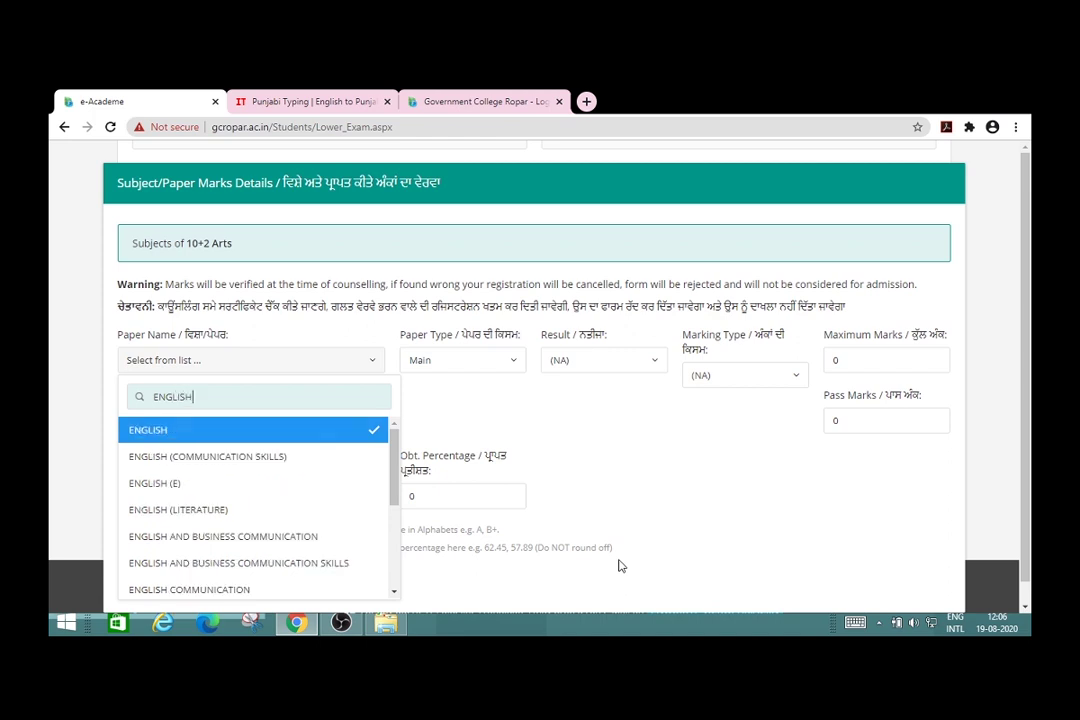
{"action": "left_click", "coordinate": [500, 418]}
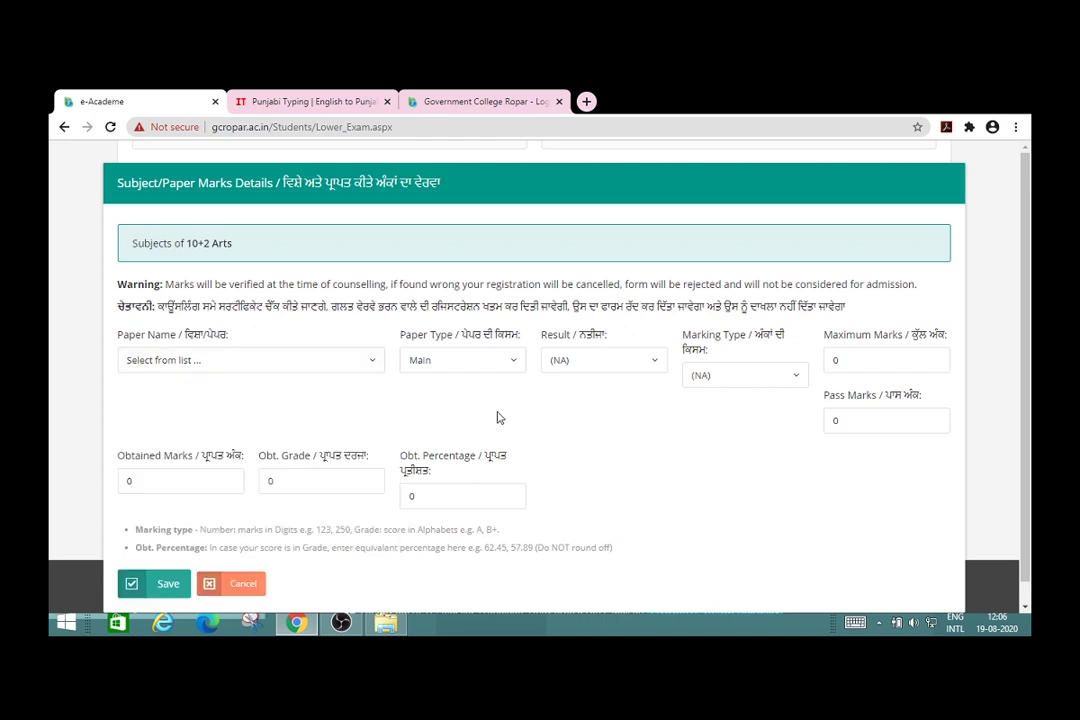
Step: Search ENGLISH again and select it as the paper name
{"action": "left_click", "coordinate": [375, 362]}
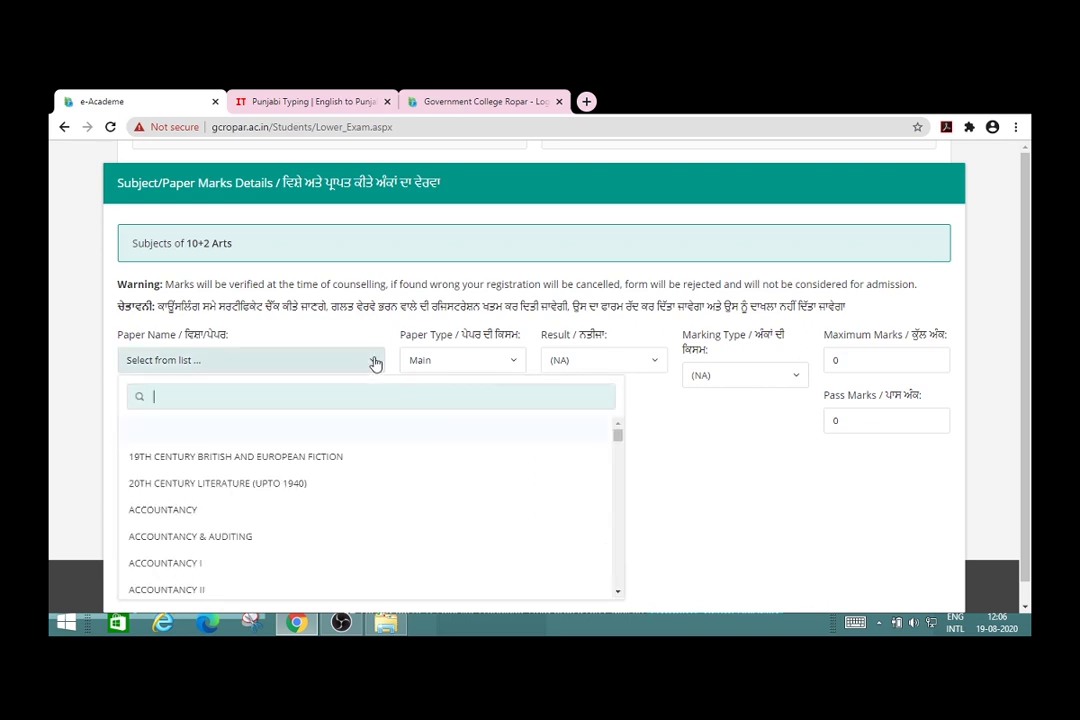
{"action": "left_click", "coordinate": [364, 390]}
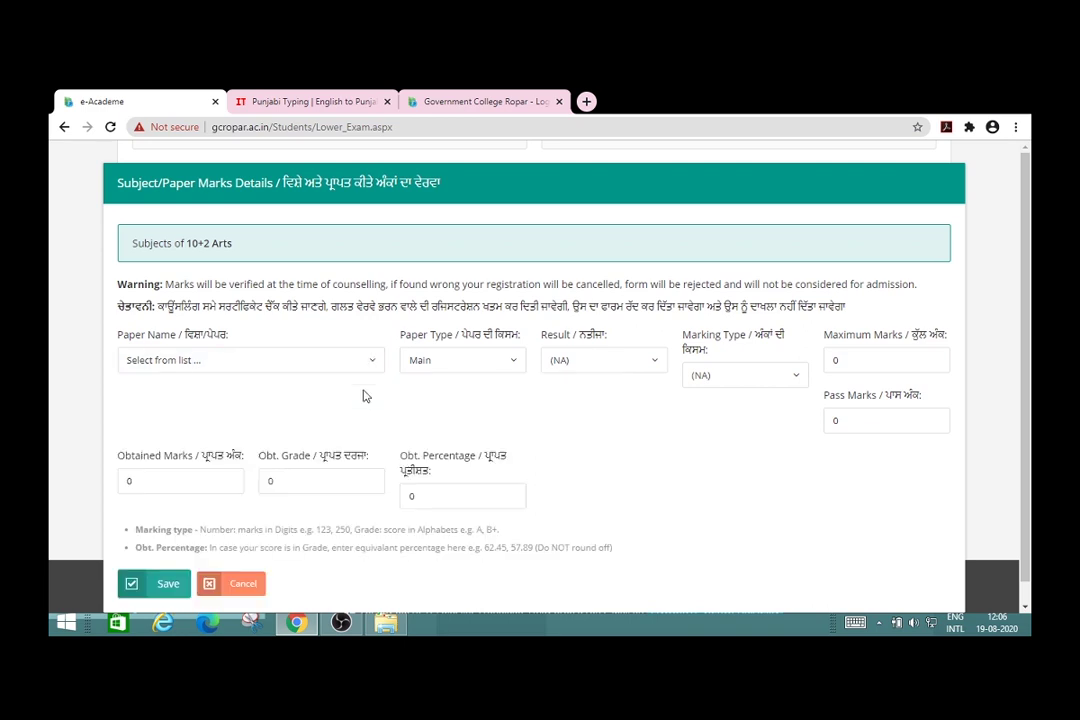
{"action": "left_click", "coordinate": [376, 368]}
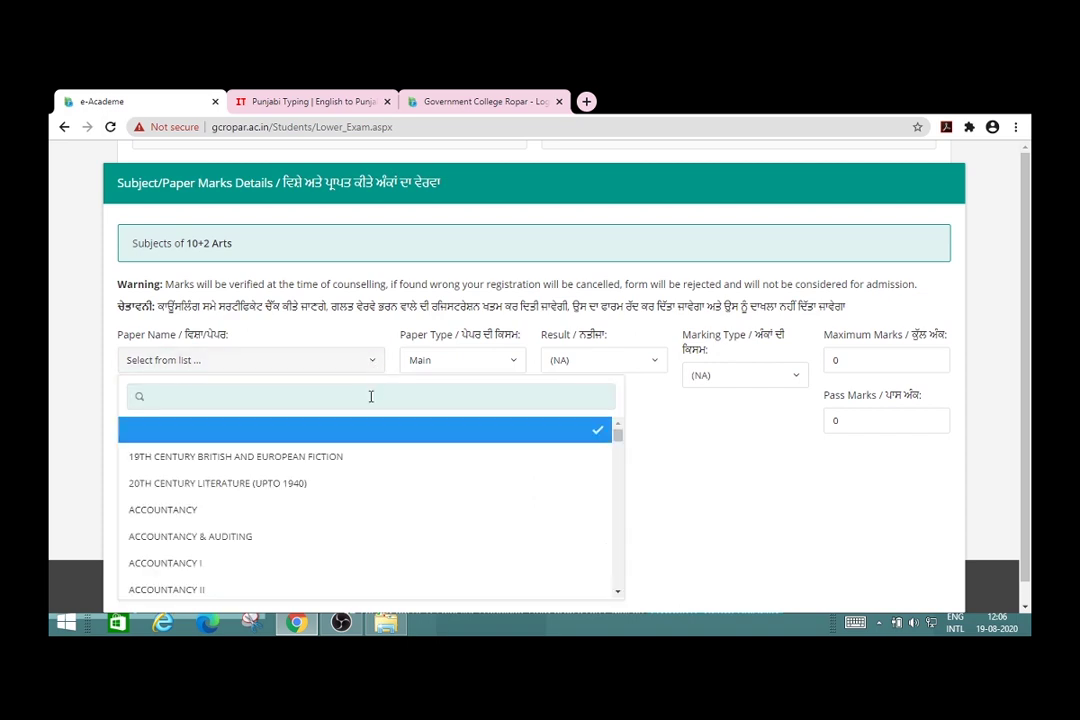
{"action": "type", "text": "E"}
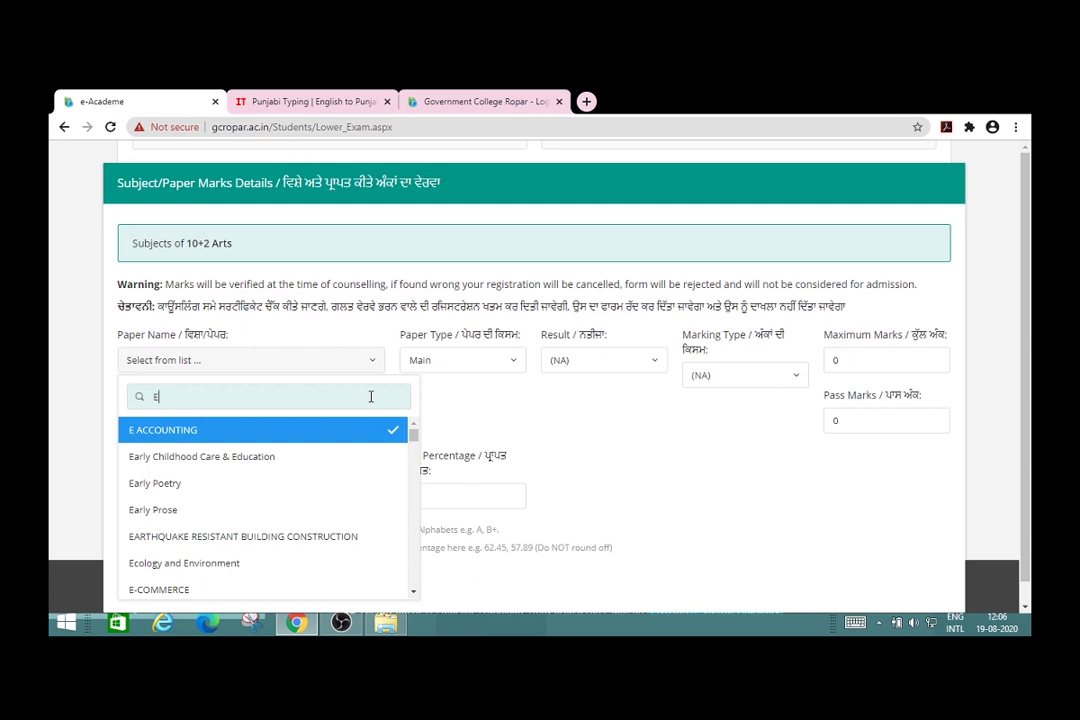
{"action": "type", "text": "NG"}
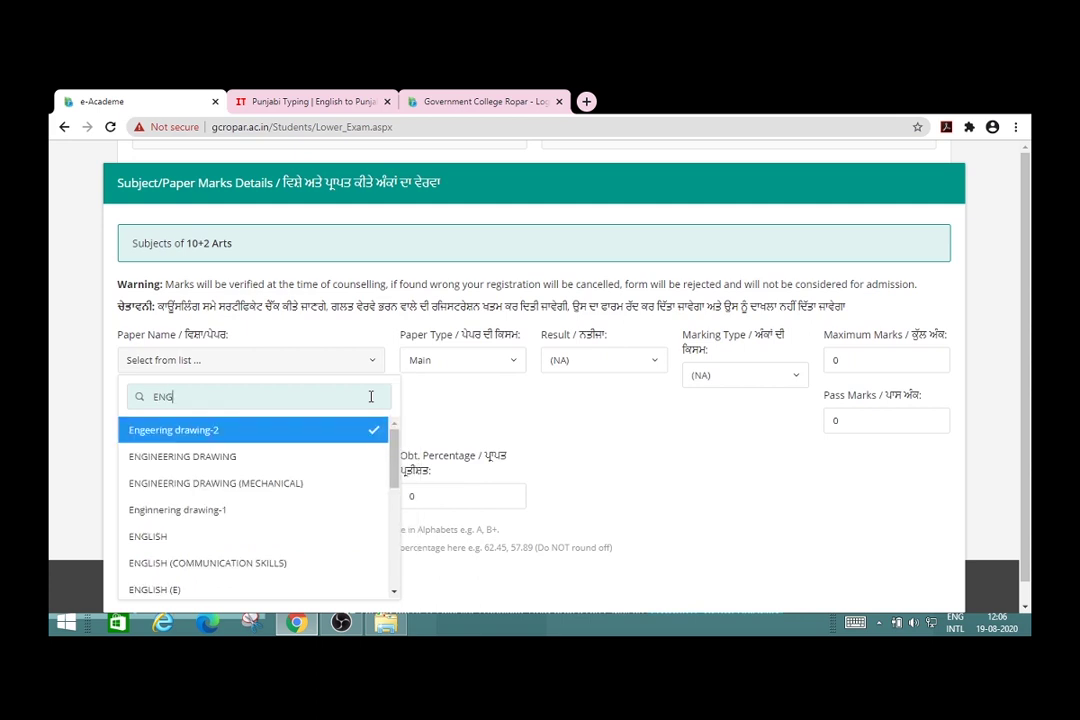
{"action": "type", "text": "LISH"}
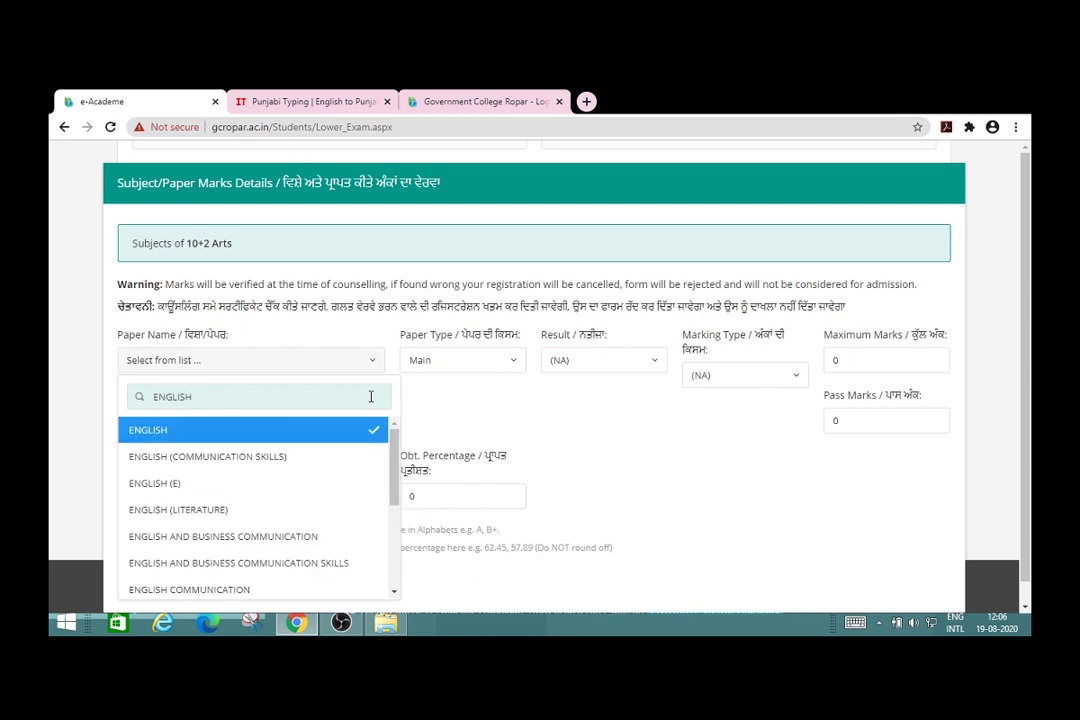
{"action": "left_click", "coordinate": [336, 430]}
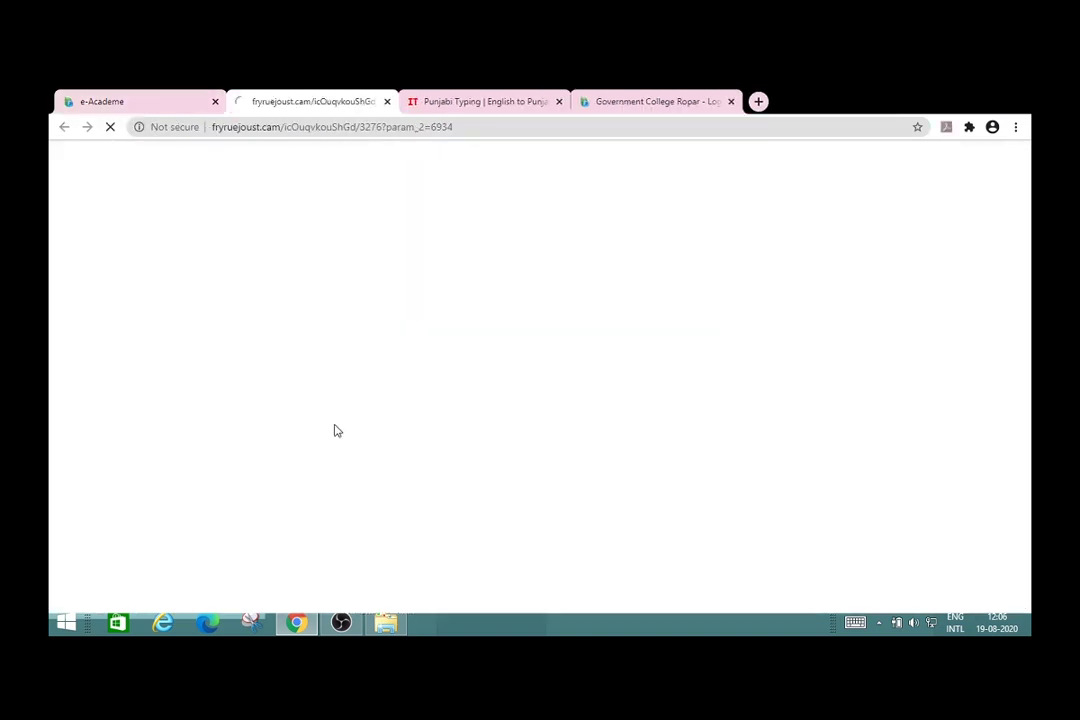
{"action": "left_click", "coordinate": [157, 100]}
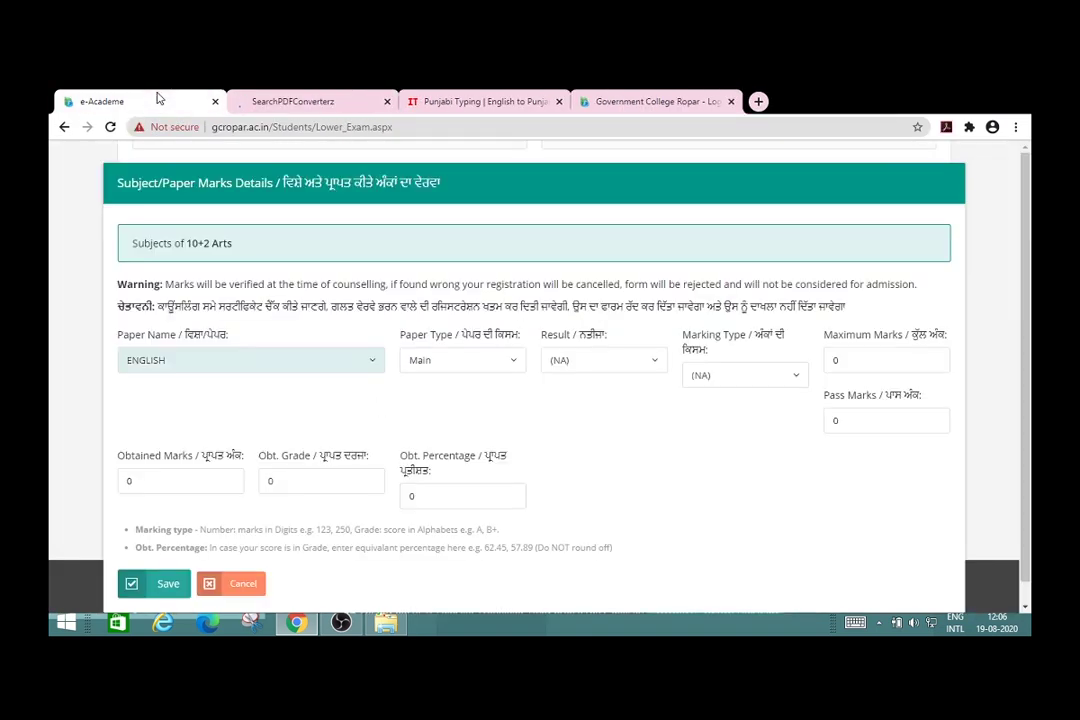
Step: Keep Main as the paper type, and set the result to Pass and marking type to Number
{"action": "left_click", "coordinate": [510, 361]}
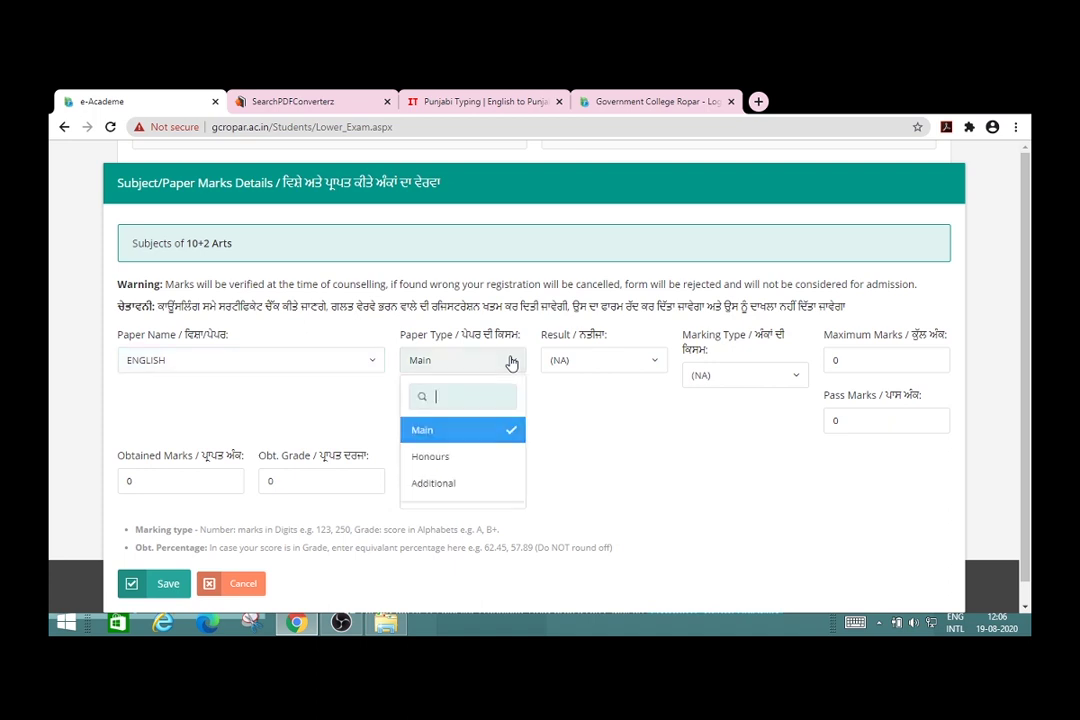
{"action": "left_click", "coordinate": [482, 432]}
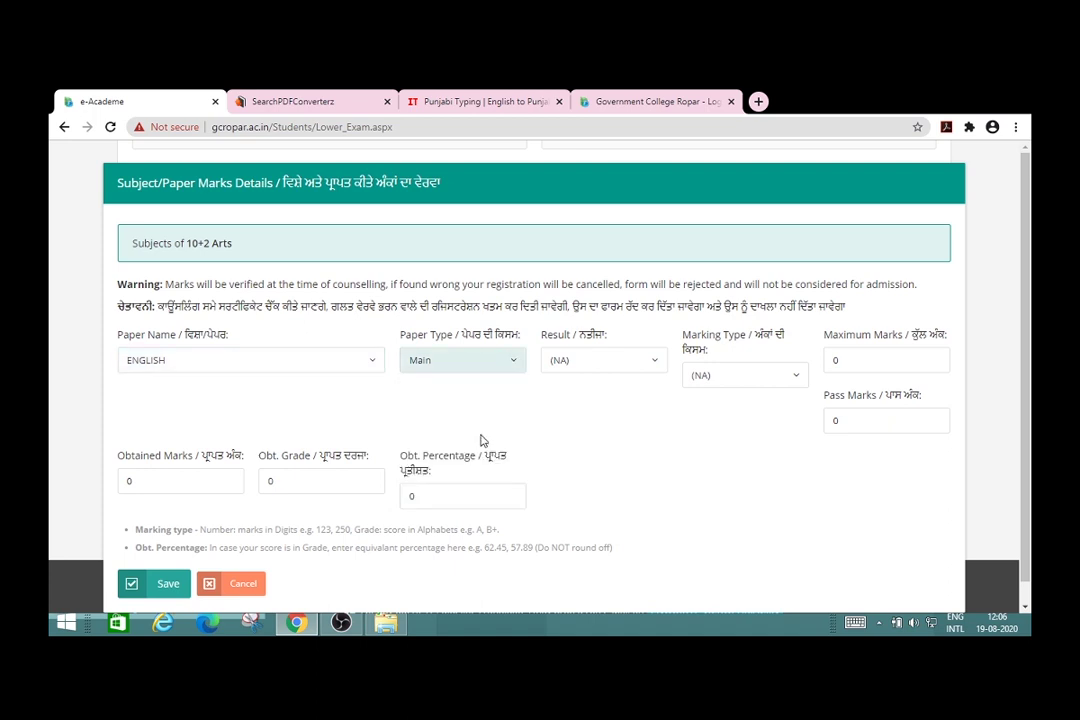
{"action": "left_click", "coordinate": [652, 369]}
{"action": "left_click", "coordinate": [599, 458]}
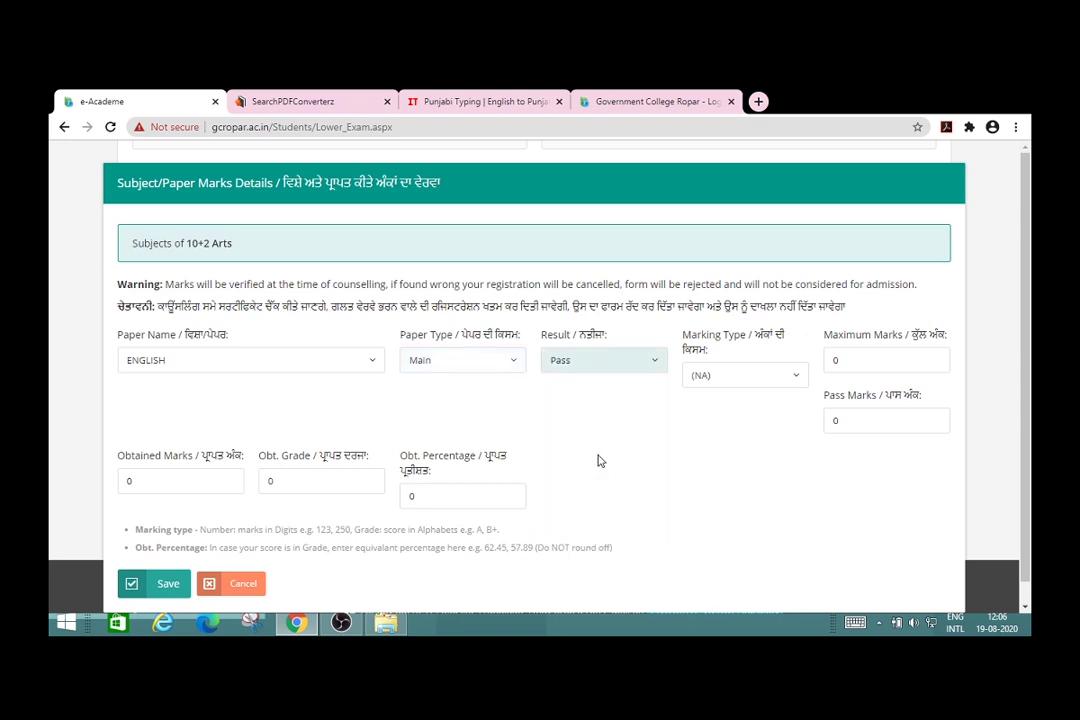
{"action": "left_click", "coordinate": [792, 382]}
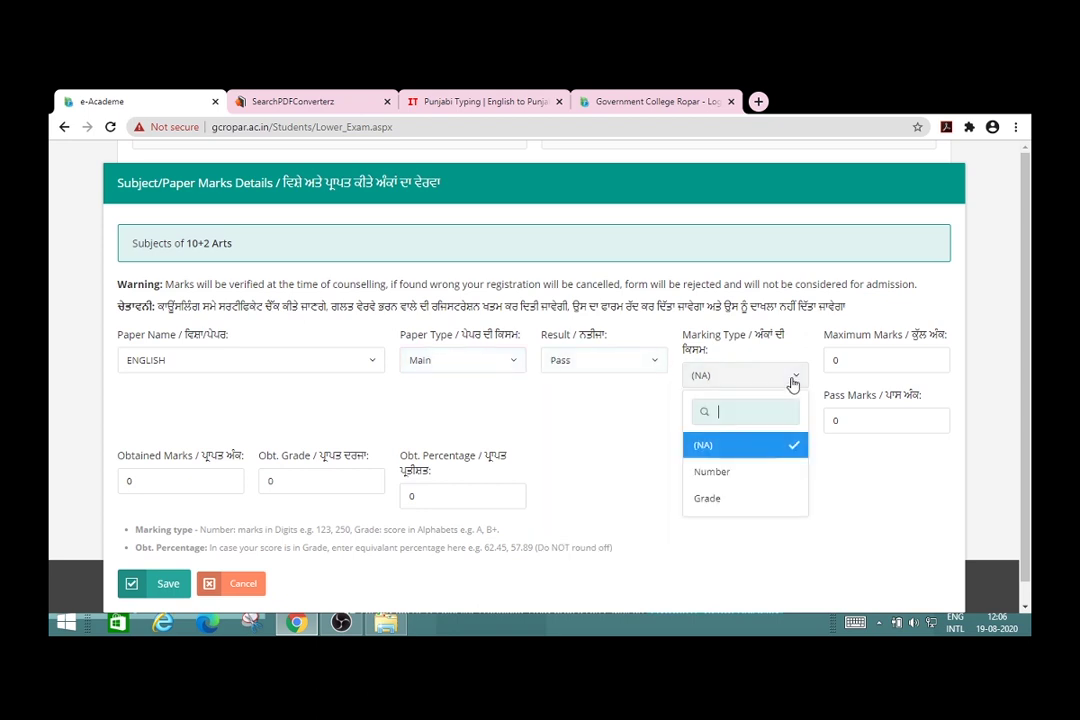
{"action": "left_click", "coordinate": [723, 473]}
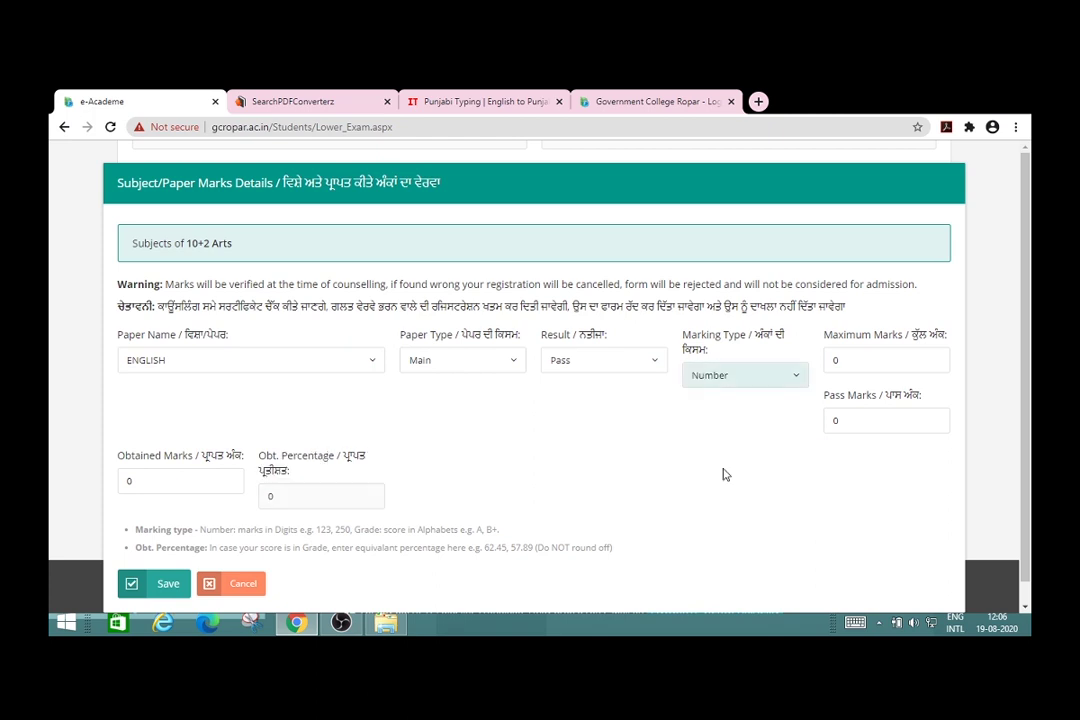
Step: Enter maximum 100, pass 35 and obtained 70 marks, then save the ENGLISH paper
{"action": "left_click", "coordinate": [848, 360]}
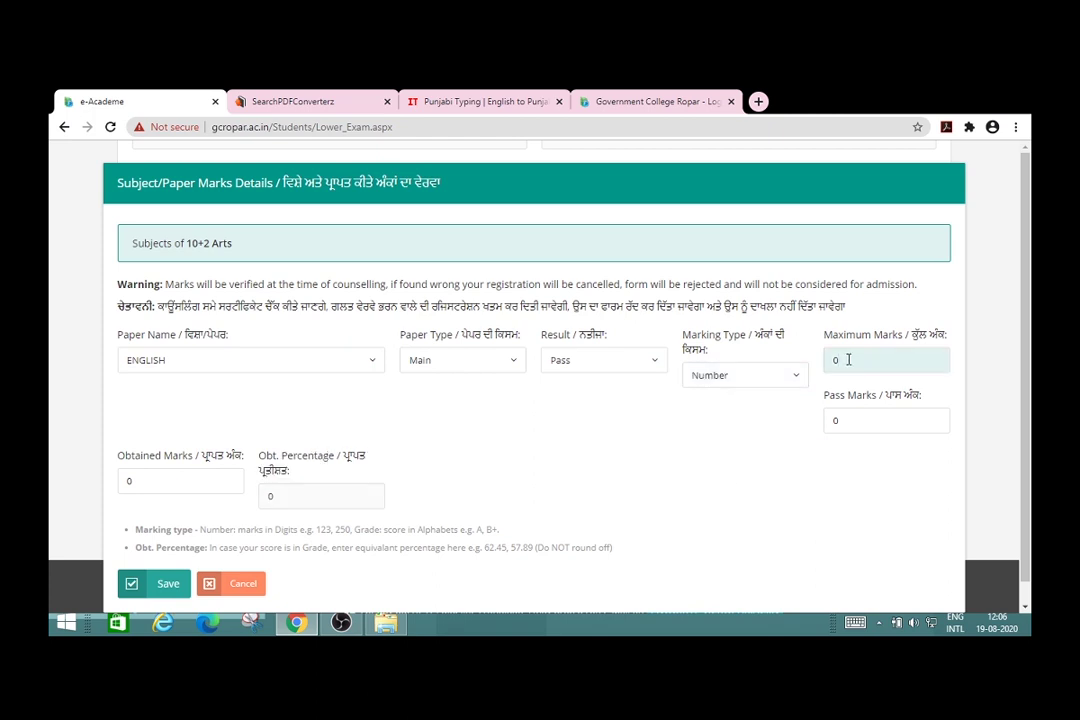
{"action": "type", "text": "100"}
{"action": "key", "text": "BackSpace"}
{"action": "key", "text": "BackSpace"}
{"action": "key", "text": "BackSpace"}
{"action": "type", "text": "100"}
{"action": "double_click", "coordinate": [834, 420]}
{"action": "type", "text": "35"}
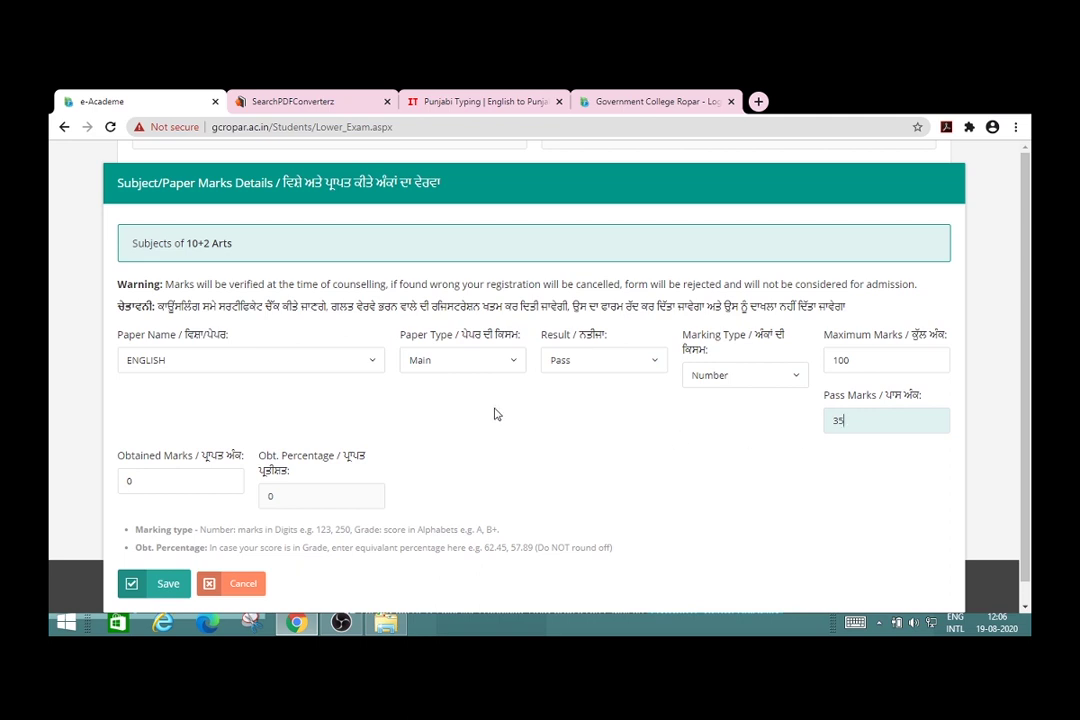
{"action": "double_click", "coordinate": [181, 483]}
{"action": "key", "text": "BackSpace"}
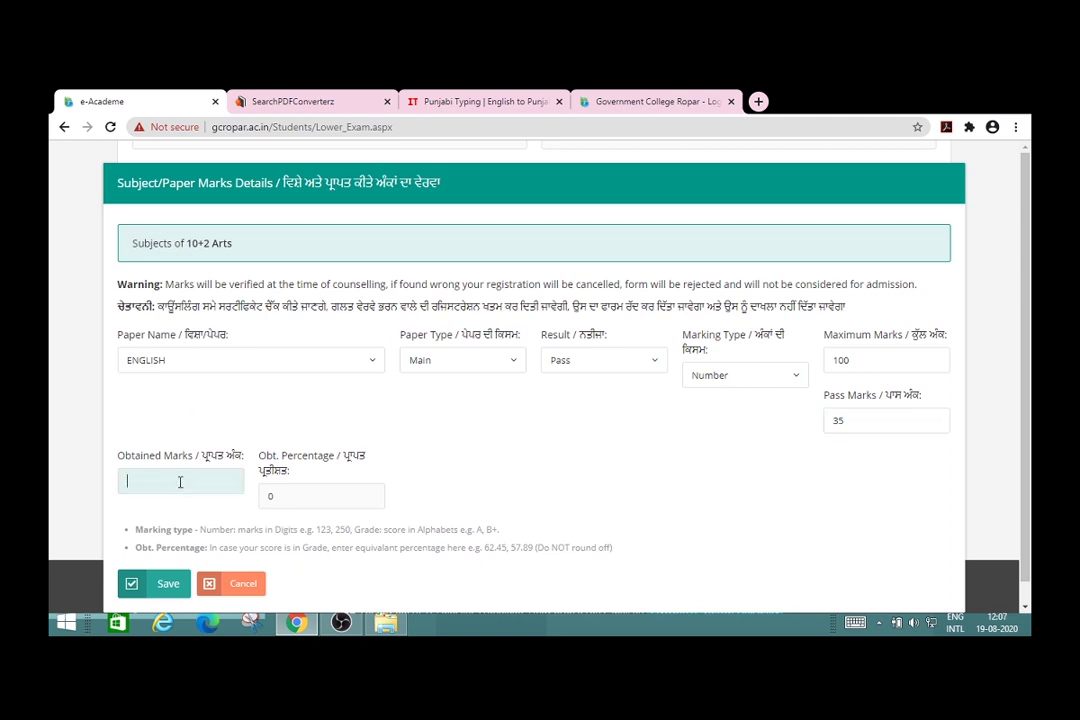
{"action": "type", "text": "70"}
{"action": "left_click", "coordinate": [291, 496]}
{"action": "left_click", "coordinate": [473, 453]}
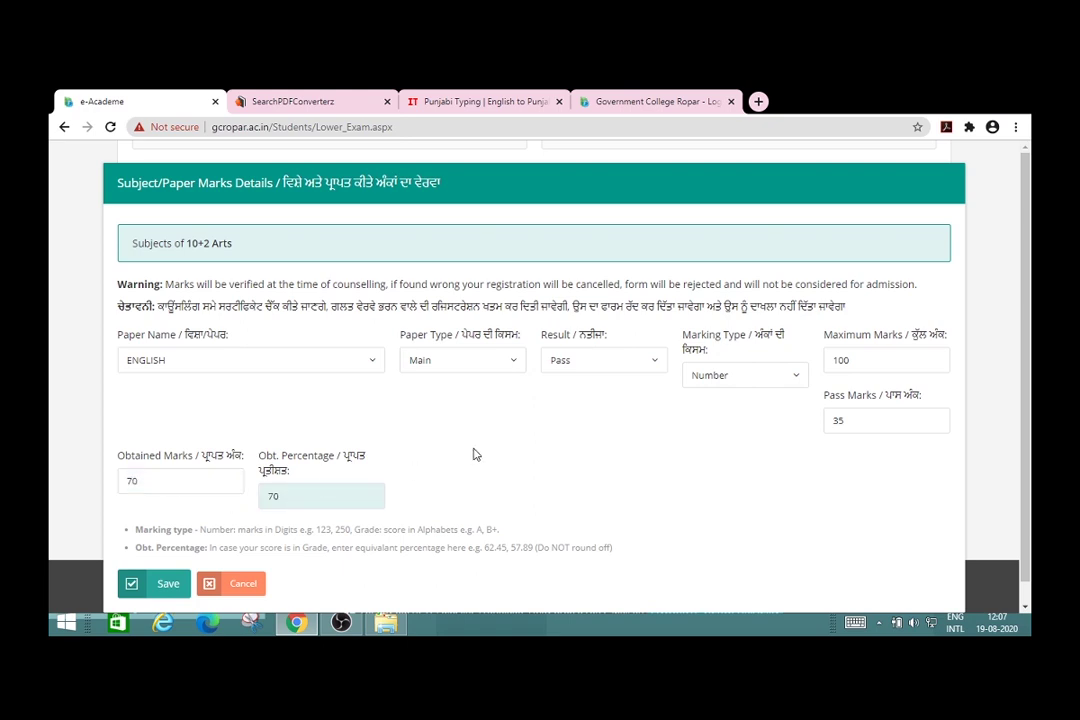
{"action": "scroll", "coordinate": [476, 455], "scroll_direction": "down", "scroll_amount": 1}
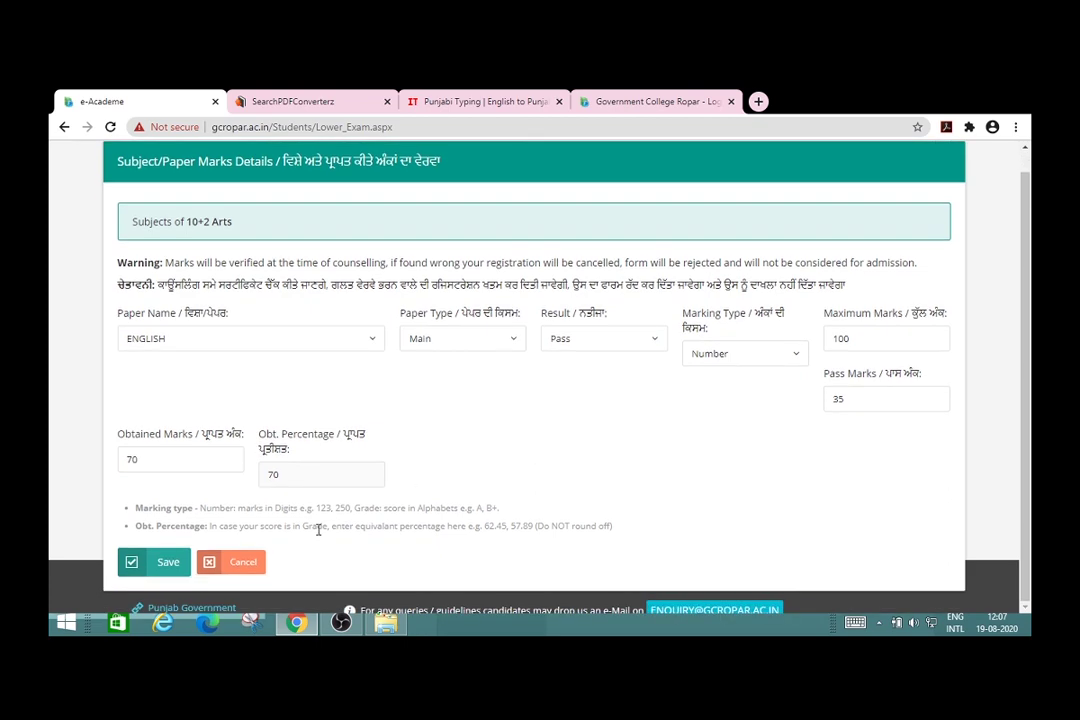
{"action": "left_click", "coordinate": [168, 563]}
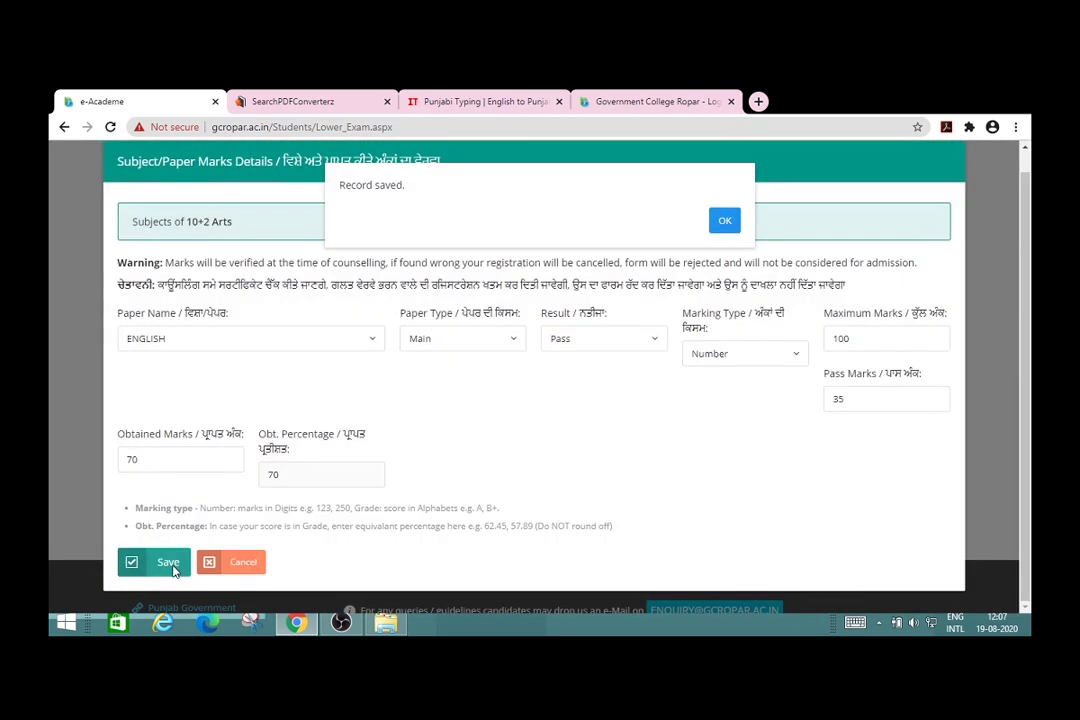
{"action": "left_click", "coordinate": [724, 222]}
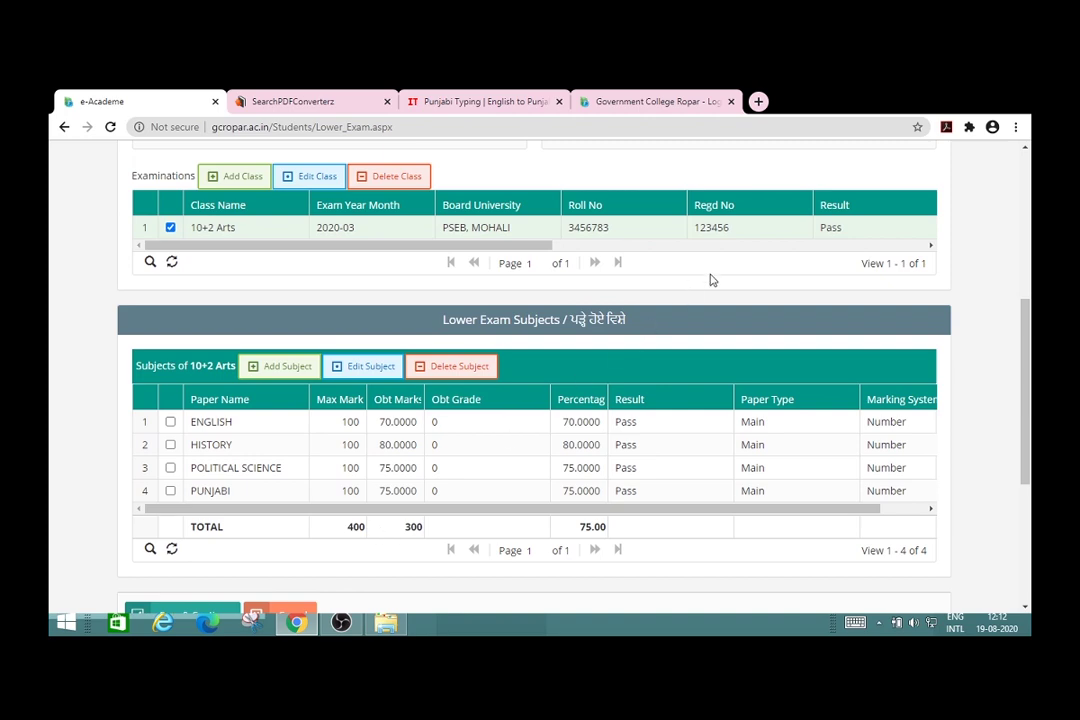
Step: Scroll through the subjects grid to review the four 10+2 Arts subjects
{"action": "scroll", "coordinate": [711, 280], "scroll_direction": "up", "scroll_amount": 1}
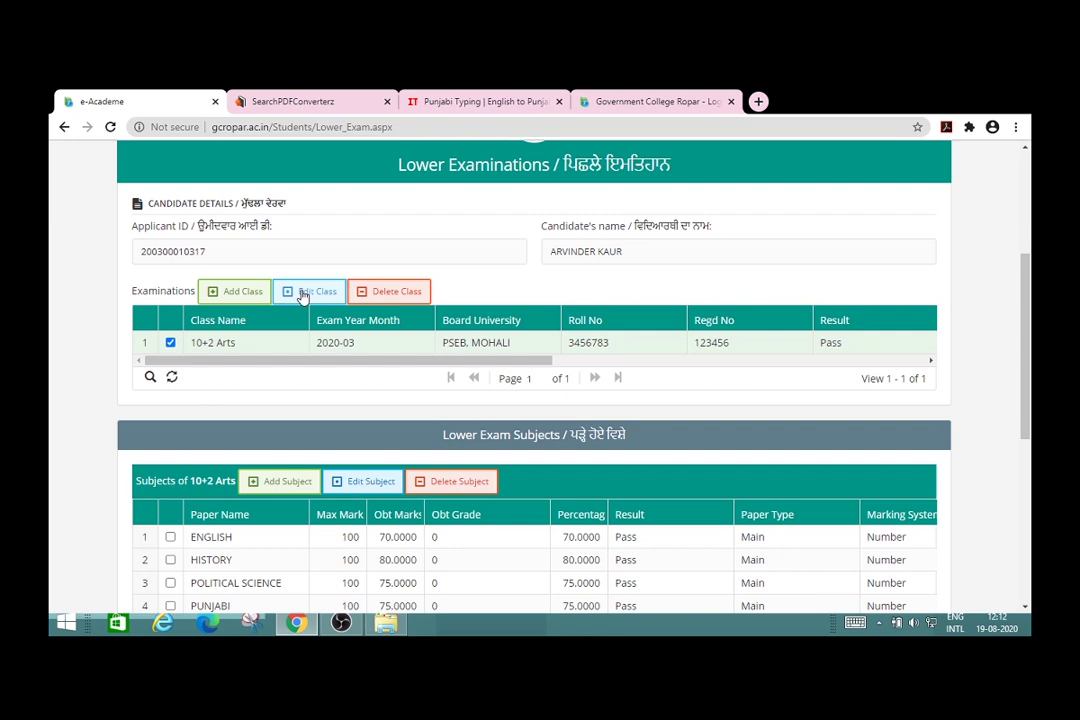
{"action": "scroll", "coordinate": [302, 296], "scroll_direction": "down", "scroll_amount": 2}
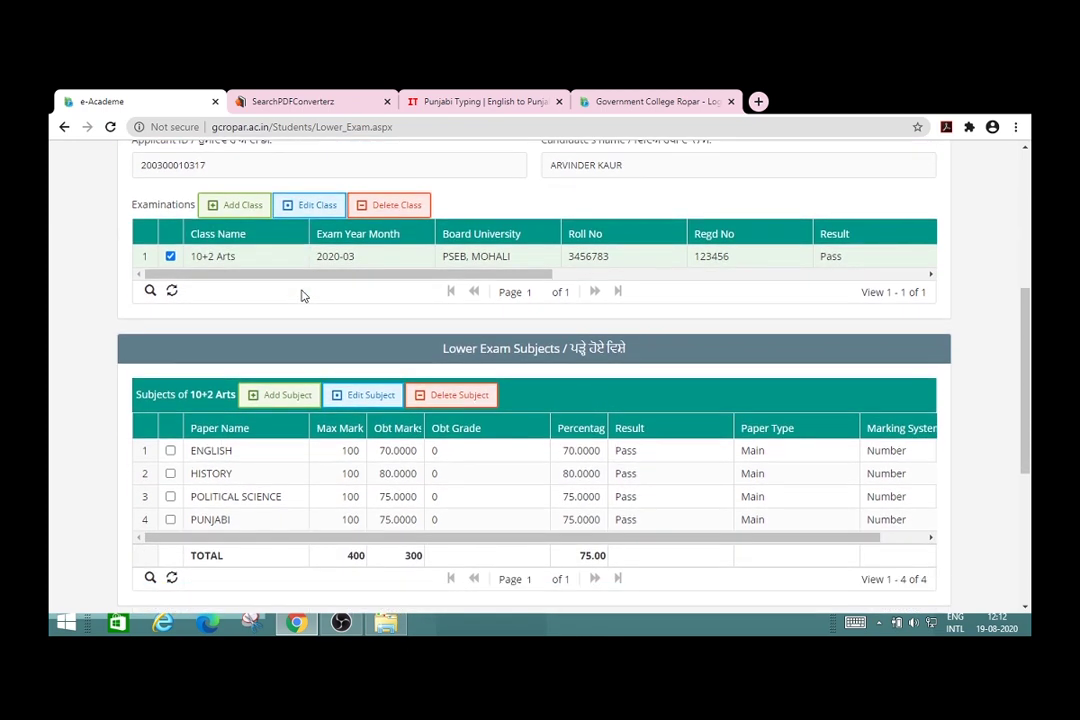
{"action": "scroll", "coordinate": [302, 296], "scroll_direction": "down", "scroll_amount": 1}
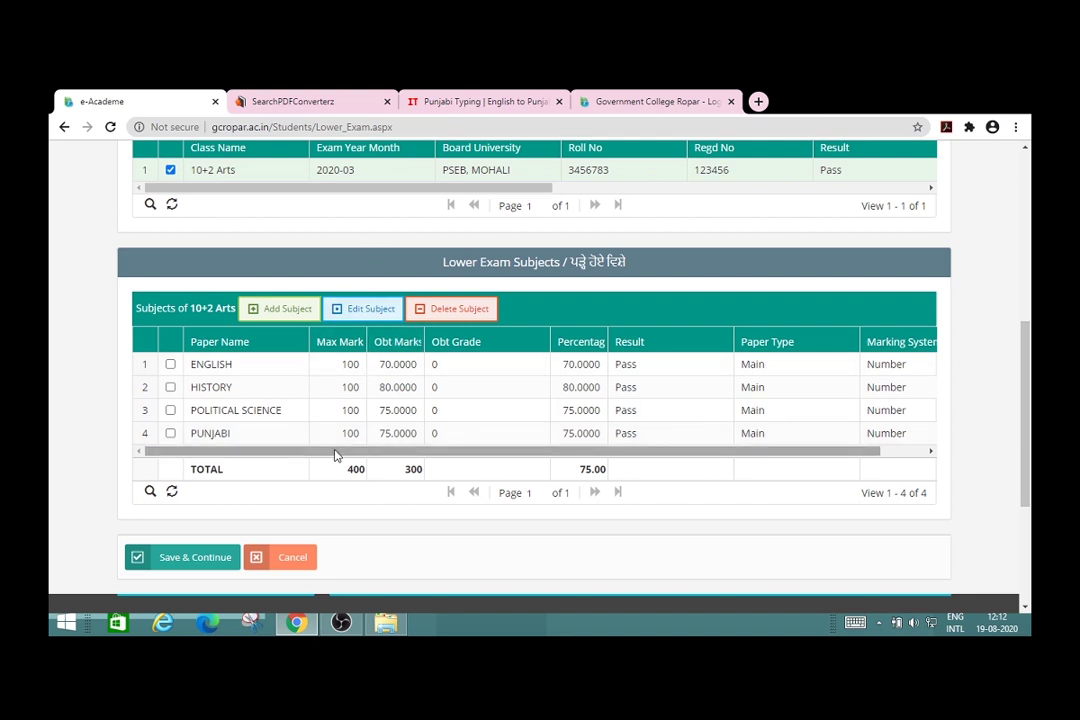
Step: Save the lower exams and review the empty Admission Class and Subjects page
{"action": "left_click", "coordinate": [211, 566]}
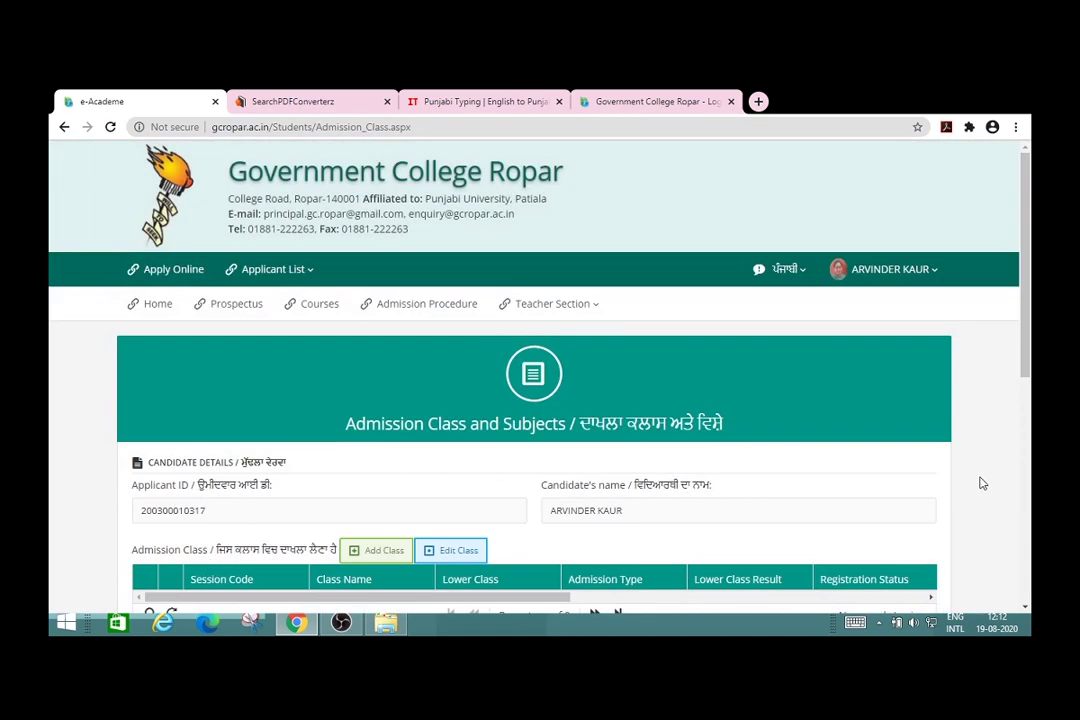
{"action": "scroll", "coordinate": [981, 483], "scroll_direction": "down", "scroll_amount": 4}
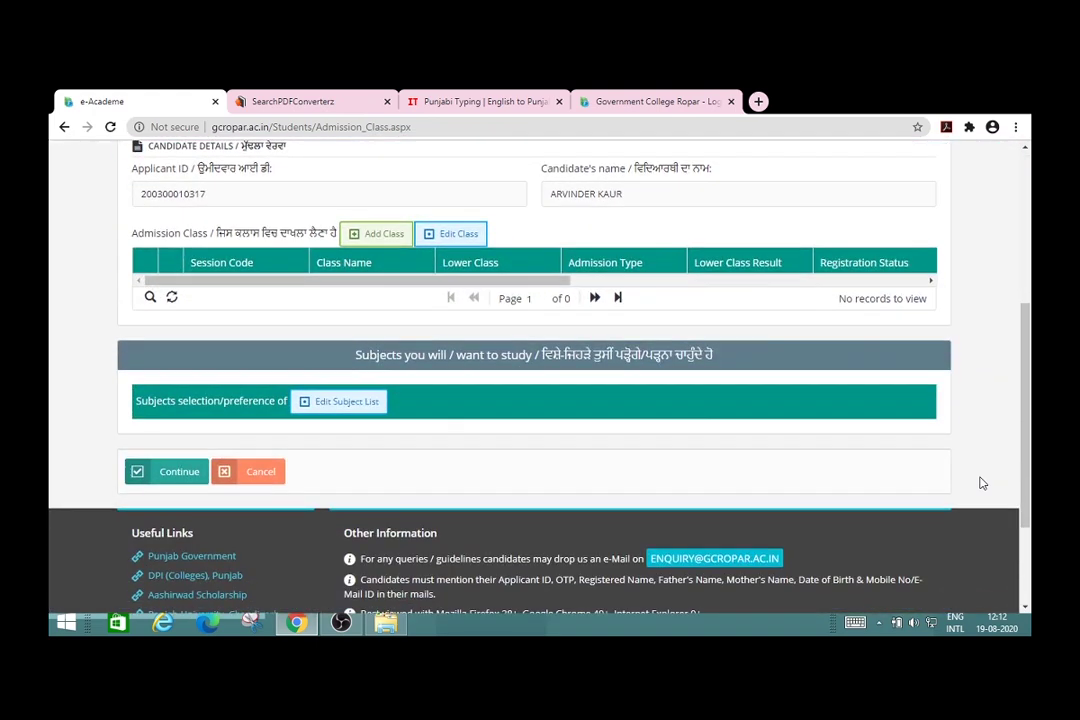
{"action": "scroll", "coordinate": [981, 483], "scroll_direction": "up", "scroll_amount": 1}
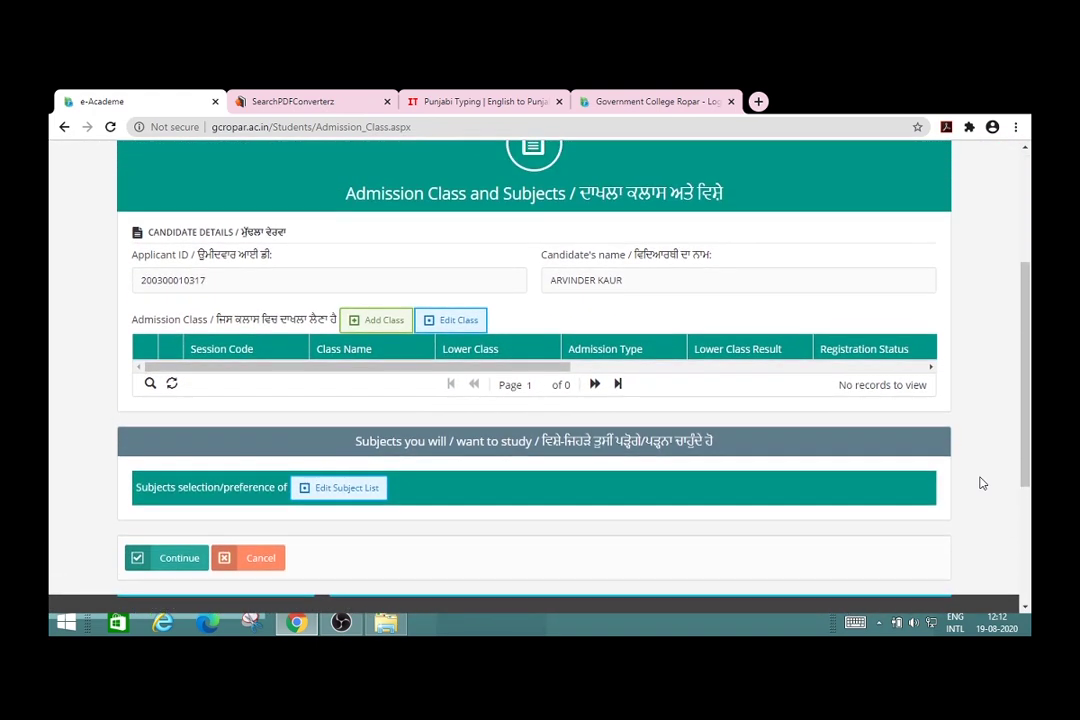
Step: Add an admission class of BA Sem-I based on the 10+2 Arts lower exam
{"action": "left_click", "coordinate": [379, 321]}
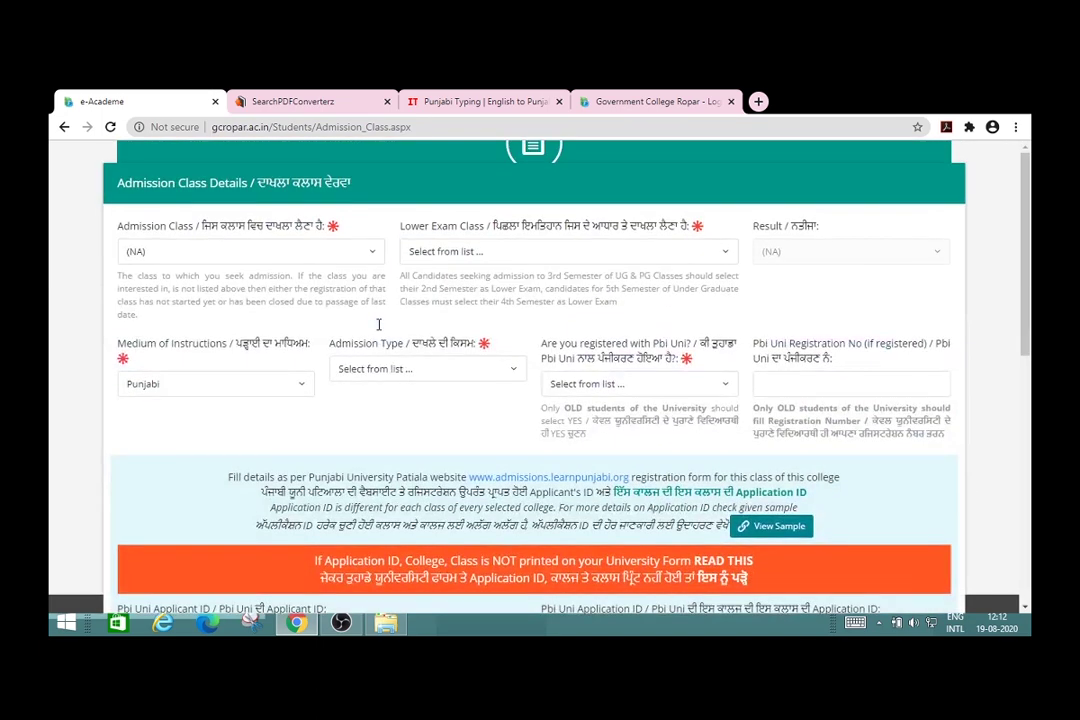
{"action": "left_click", "coordinate": [372, 255]}
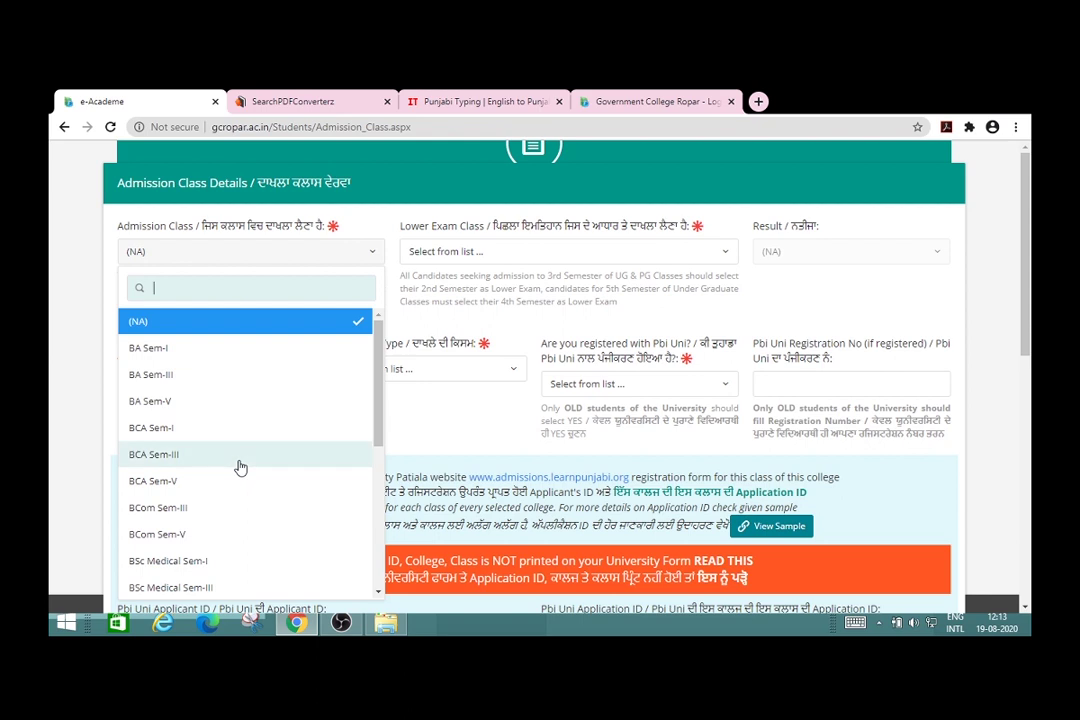
{"action": "left_click", "coordinate": [202, 357]}
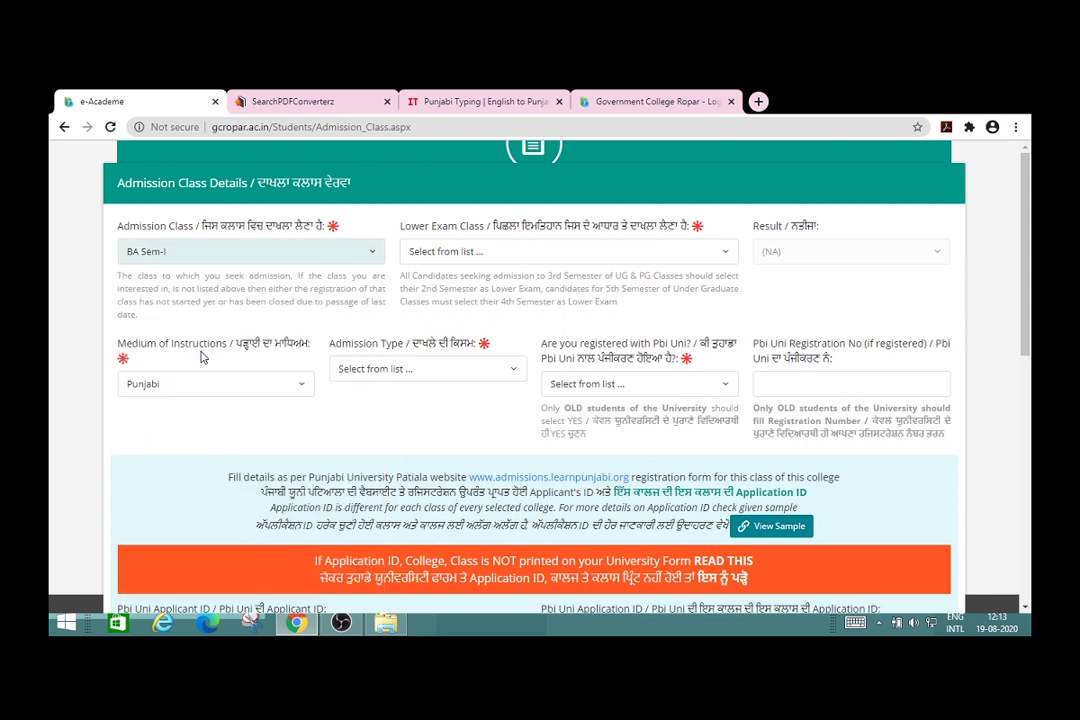
{"action": "left_click", "coordinate": [727, 255]}
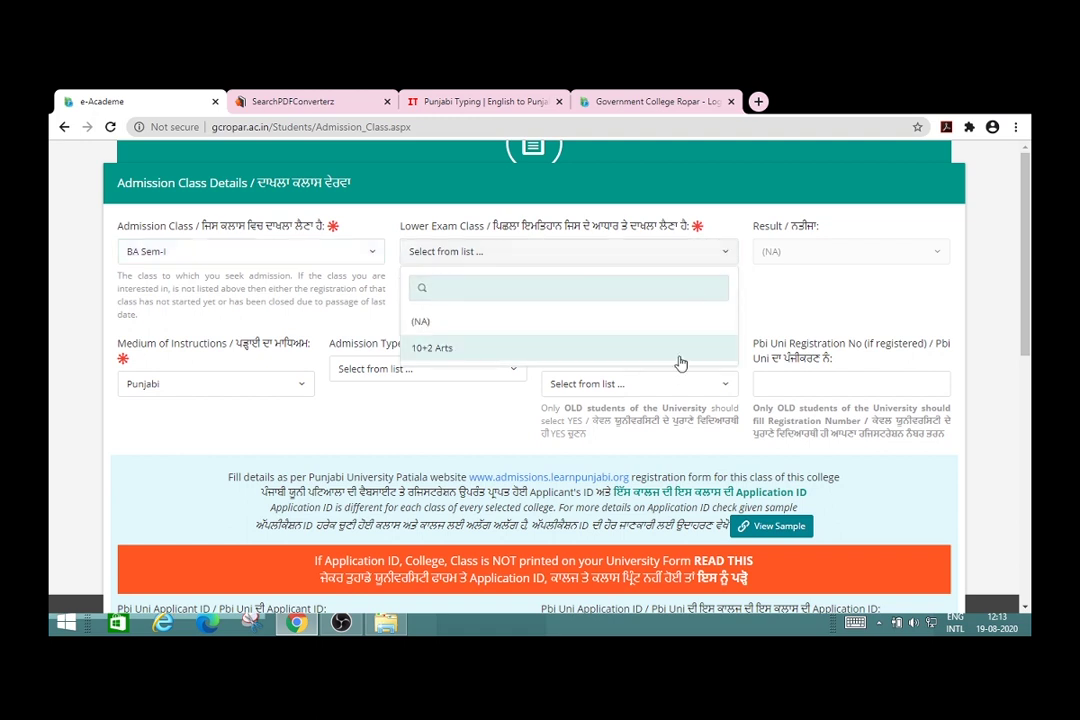
{"action": "left_click", "coordinate": [679, 356]}
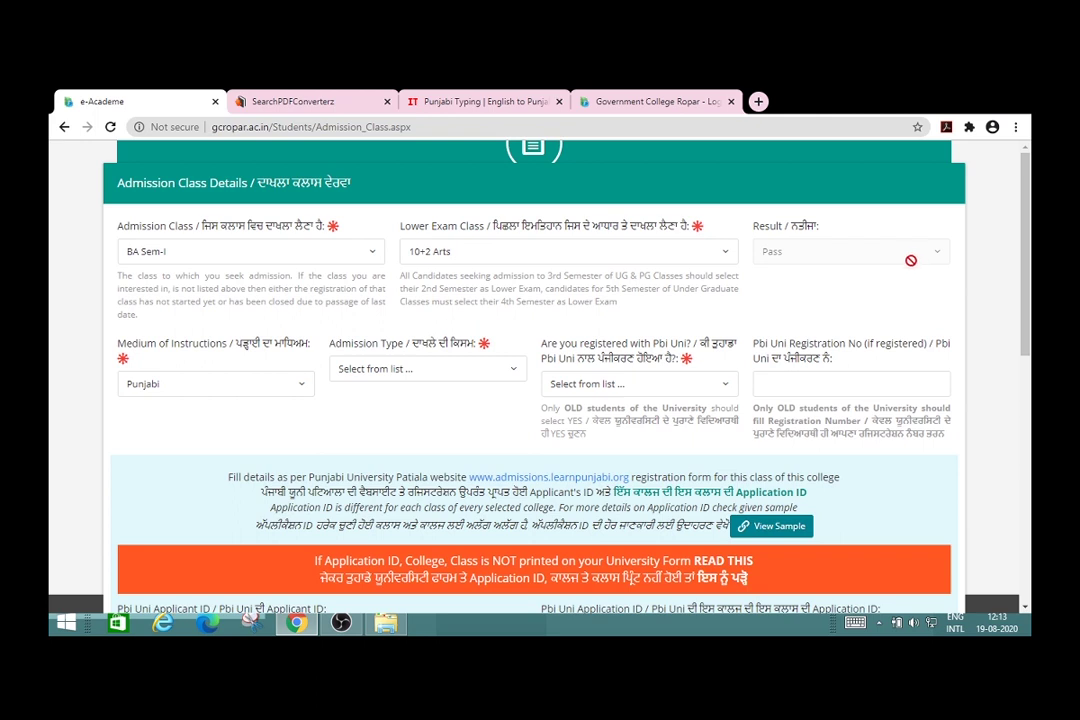
Step: Keep Punjabi medium, choose New Admission, and answer No to Pbi Uni registration
{"action": "left_click", "coordinate": [304, 394]}
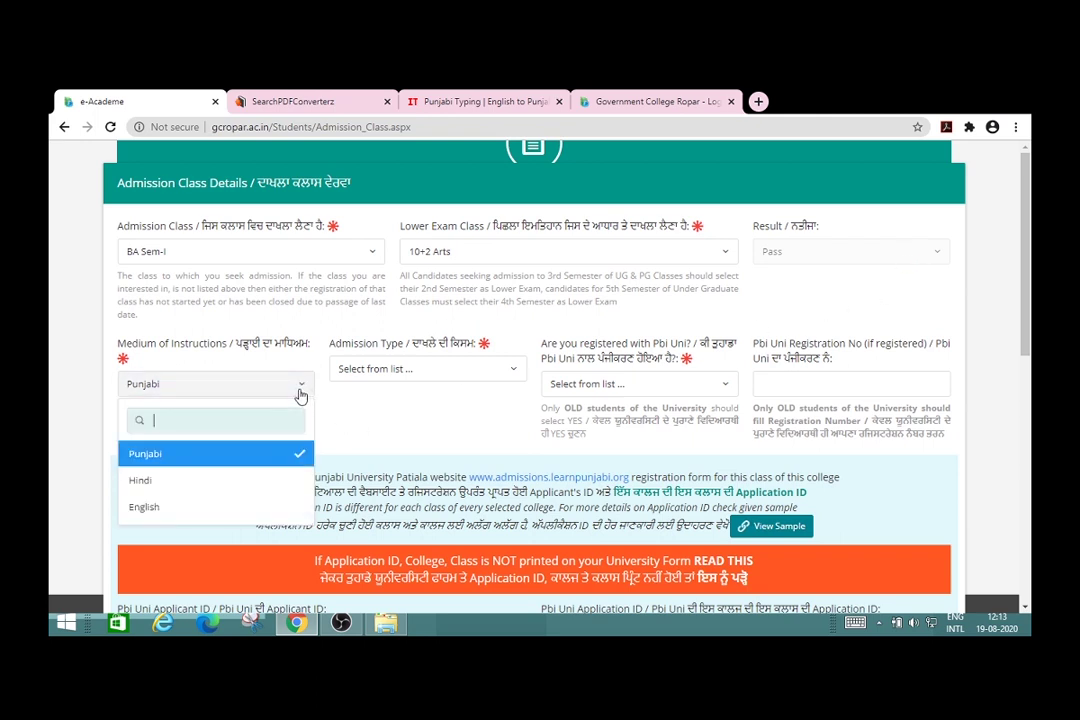
{"action": "left_click", "coordinate": [301, 396]}
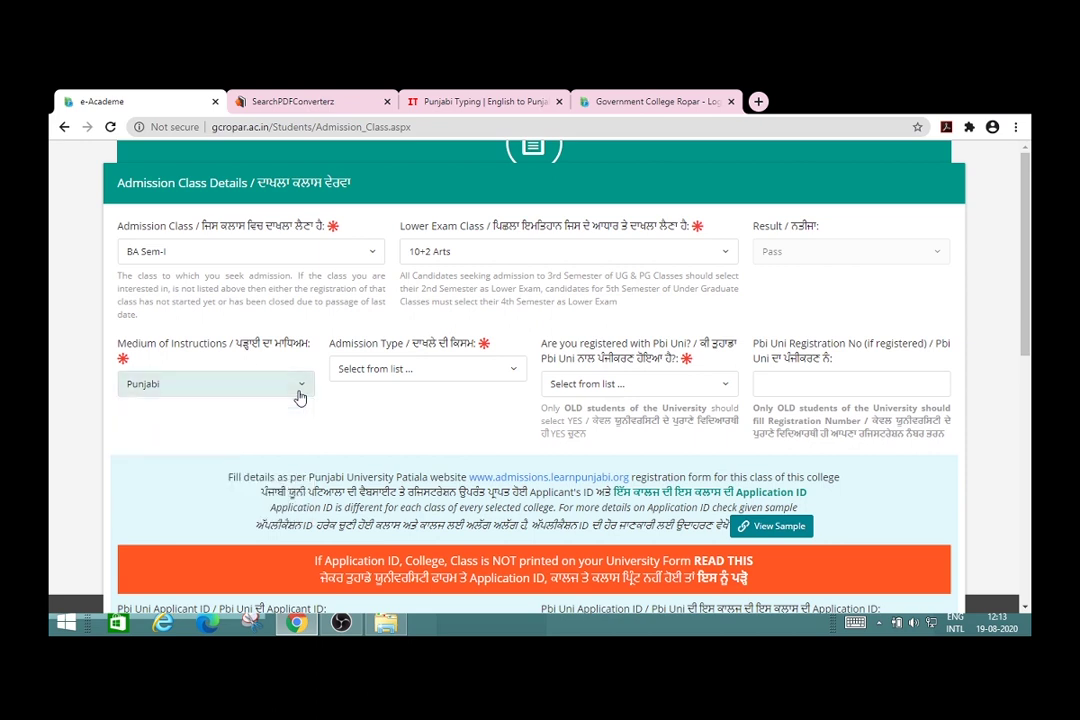
{"action": "left_click", "coordinate": [513, 372]}
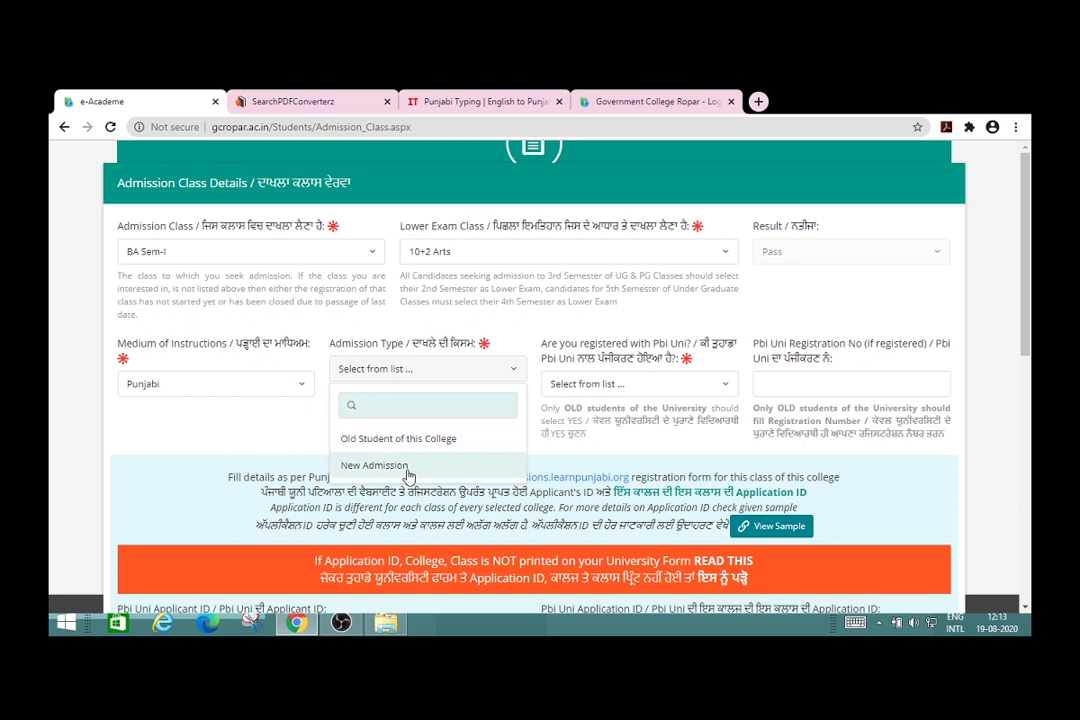
{"action": "left_click", "coordinate": [407, 472]}
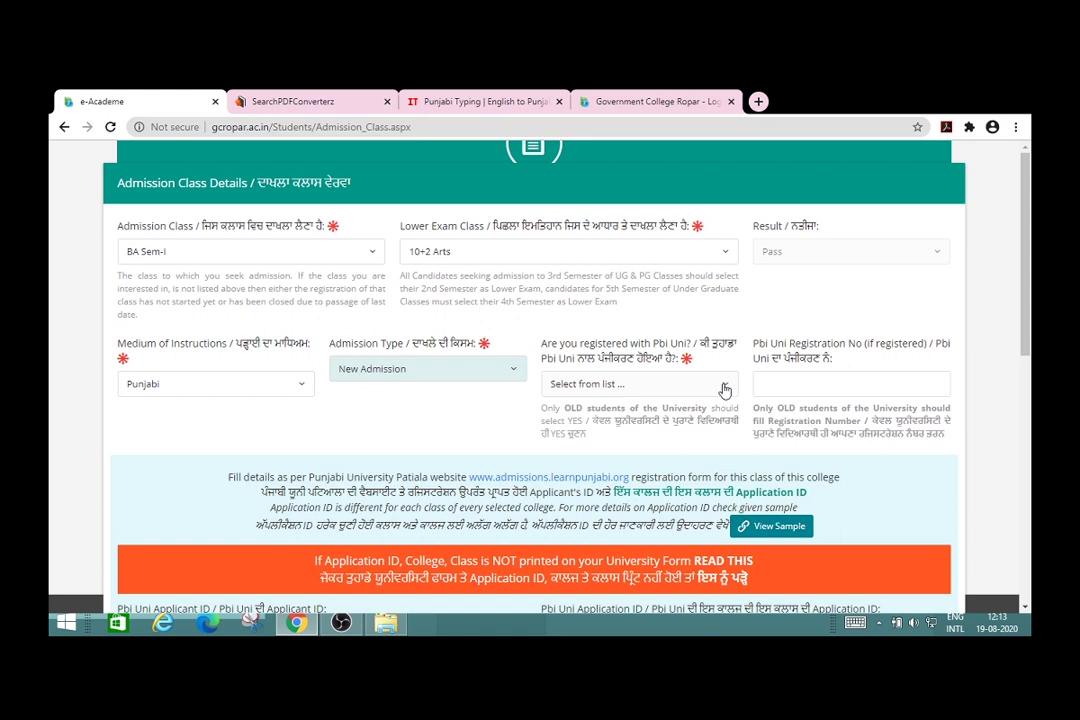
{"action": "left_click", "coordinate": [724, 389]}
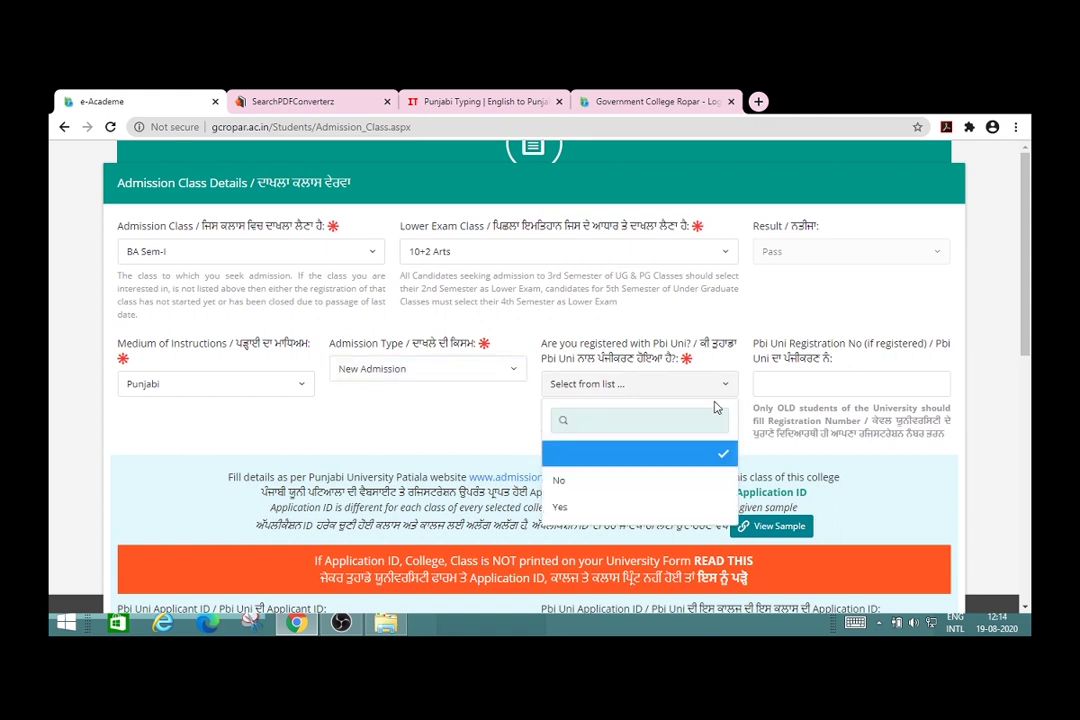
{"action": "left_click", "coordinate": [678, 484]}
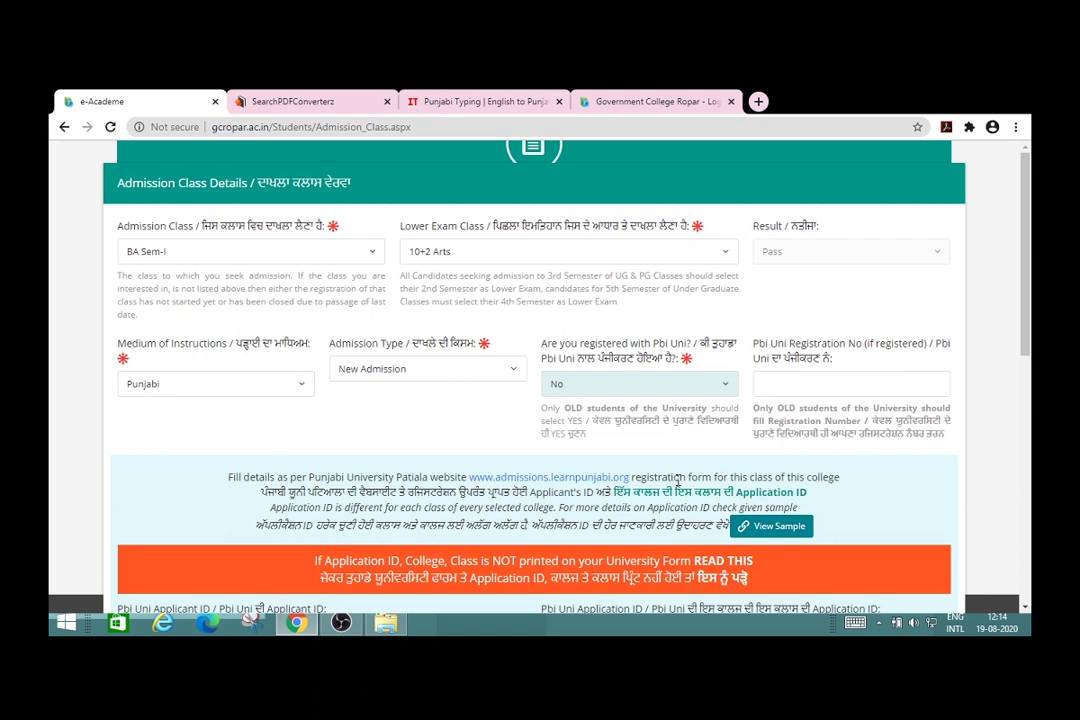
{"action": "left_click", "coordinate": [470, 429]}
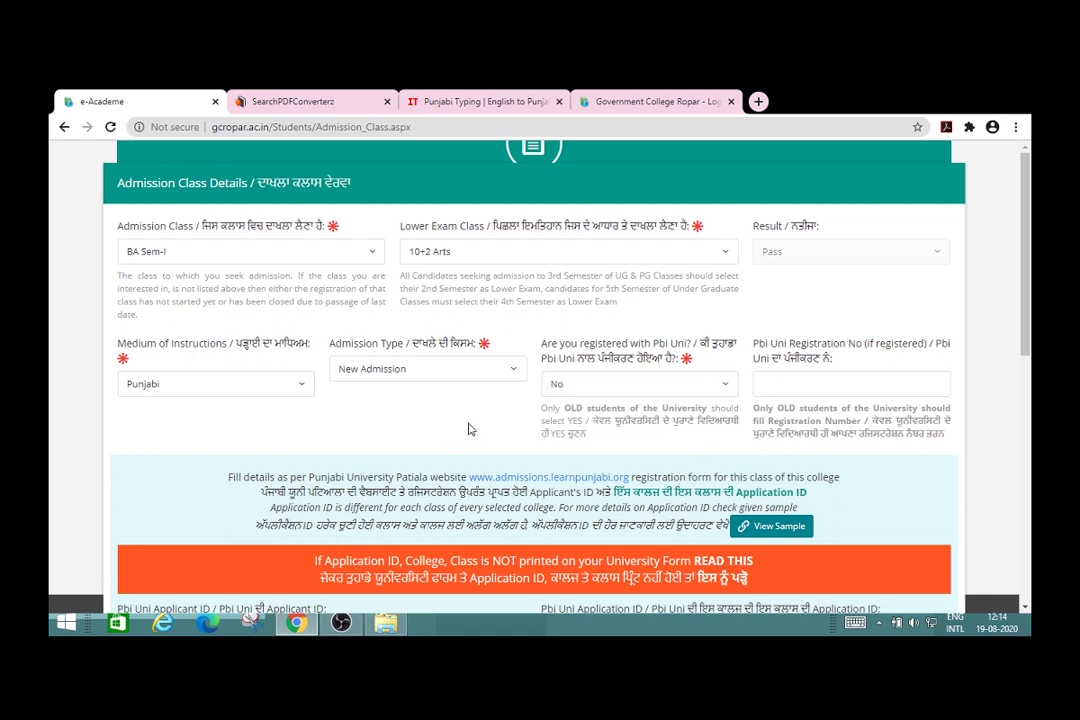
{"action": "scroll", "coordinate": [470, 429], "scroll_direction": "down", "scroll_amount": 1}
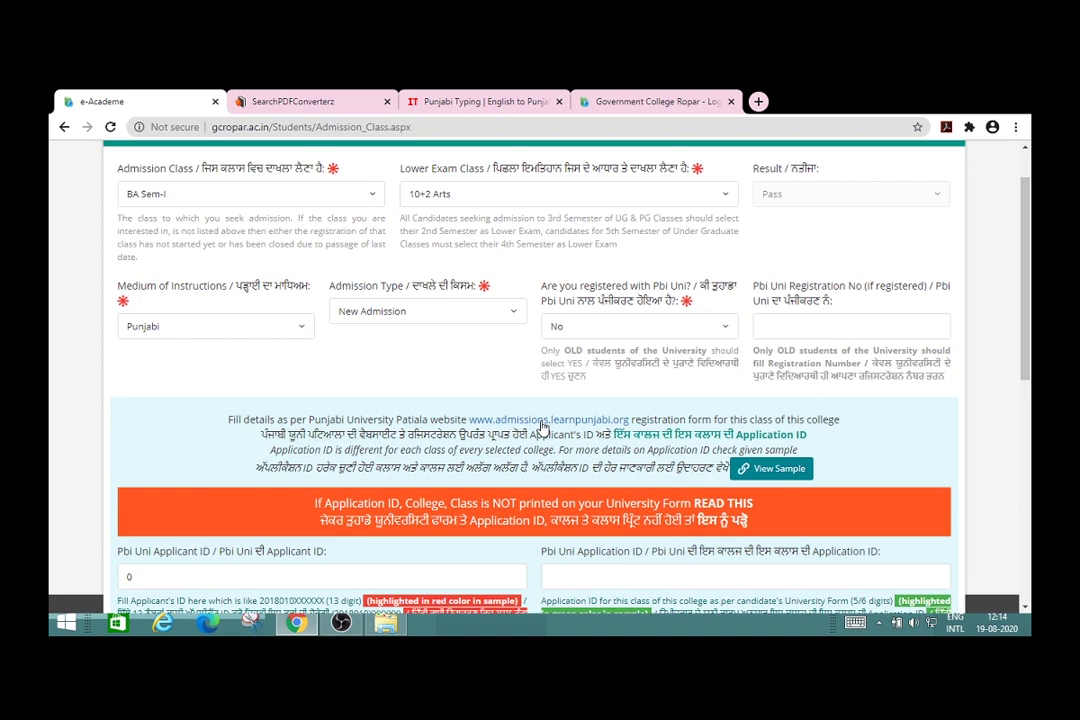
{"action": "left_click", "coordinate": [541, 425]}
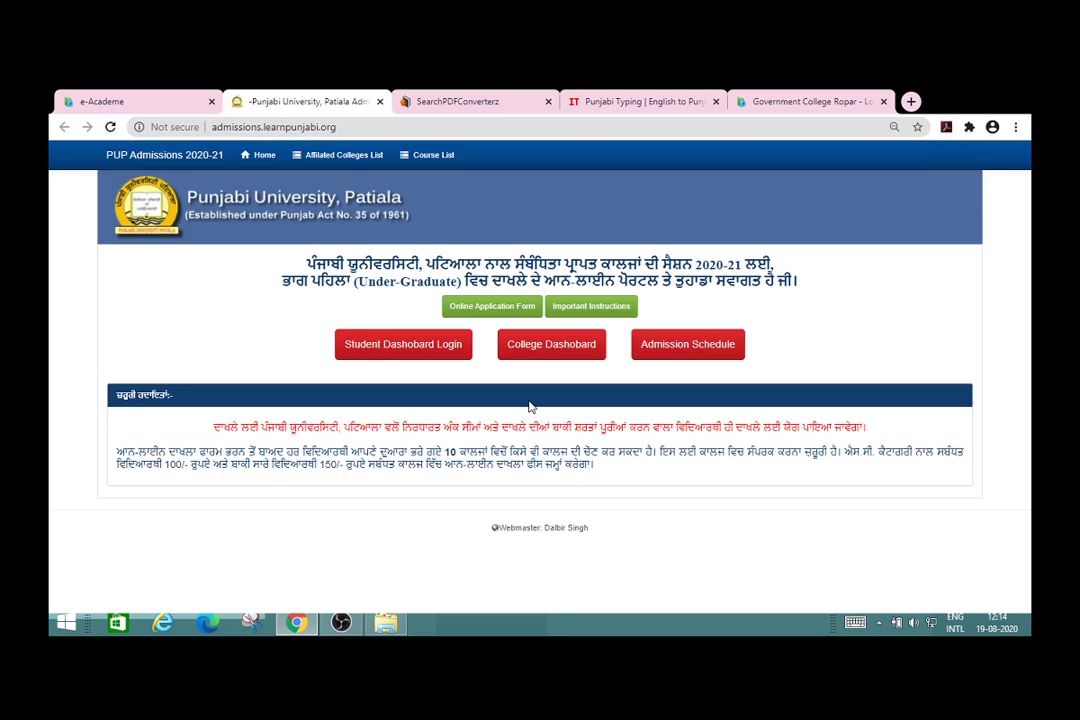
Step: Look over the Online Application Form down to Submit, then return to the university admissions home page
{"action": "left_click", "coordinate": [484, 311]}
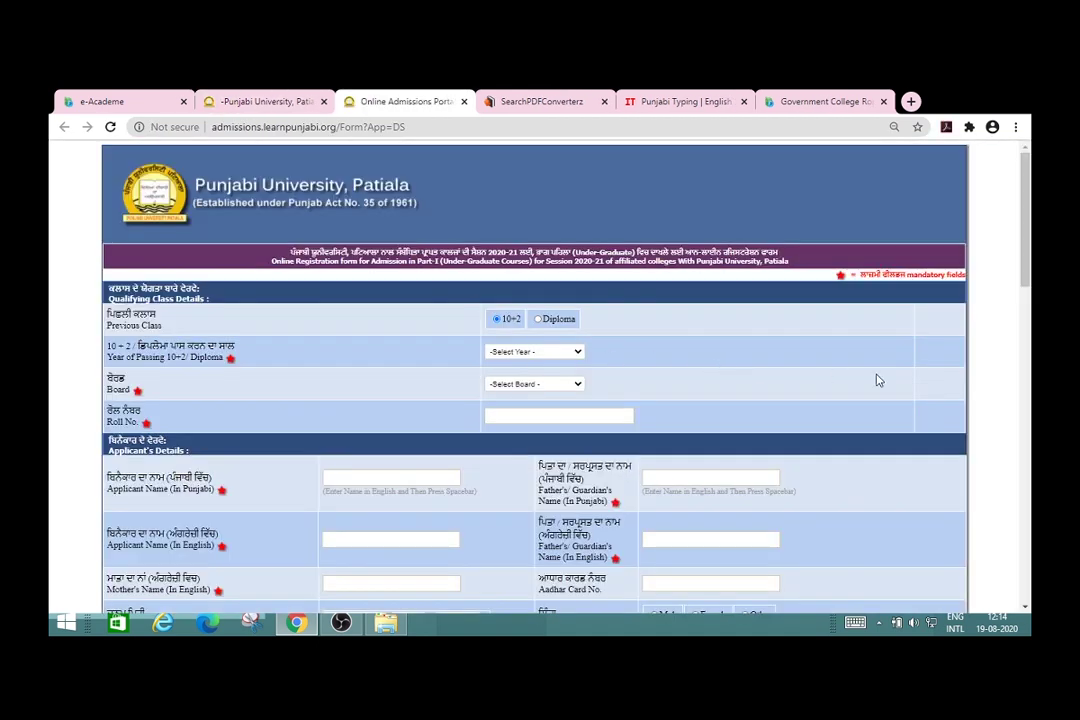
{"action": "scroll", "coordinate": [982, 397], "scroll_direction": "down", "scroll_amount": 15}
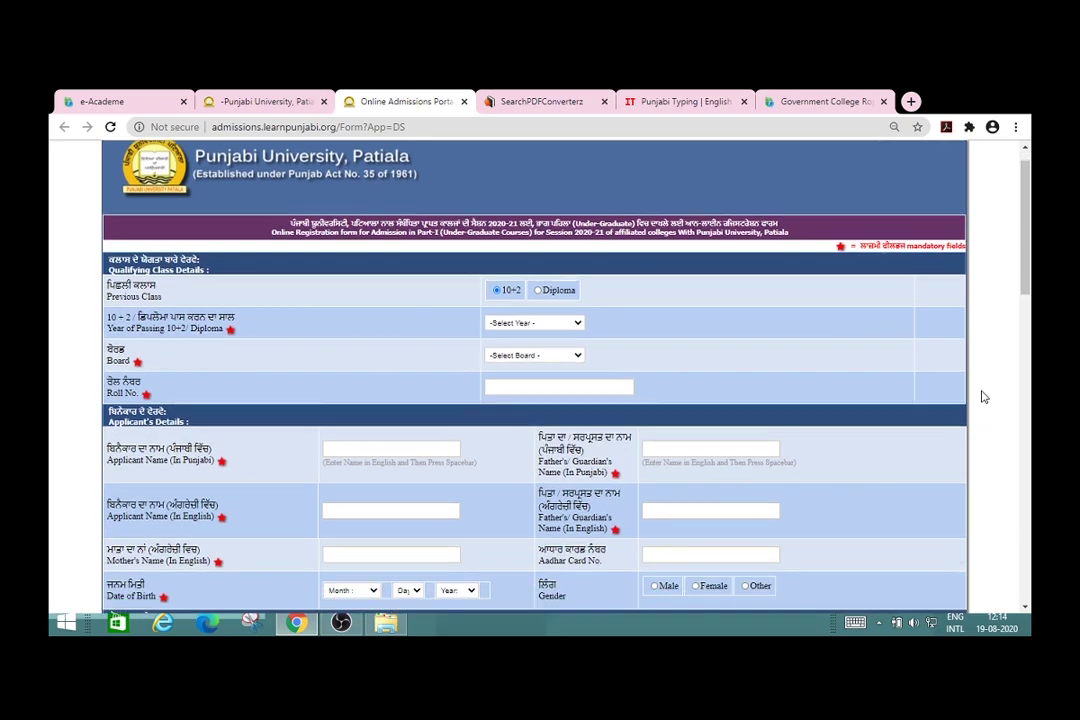
{"action": "scroll", "coordinate": [982, 397], "scroll_direction": "down", "scroll_amount": 5}
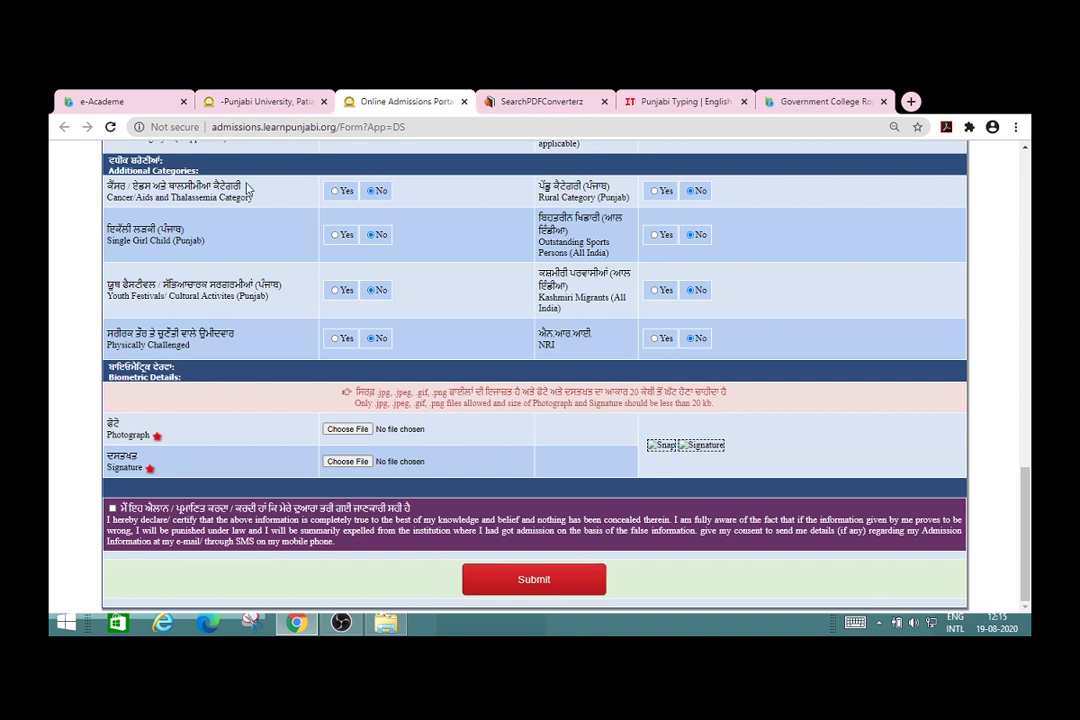
{"action": "left_click", "coordinate": [148, 110]}
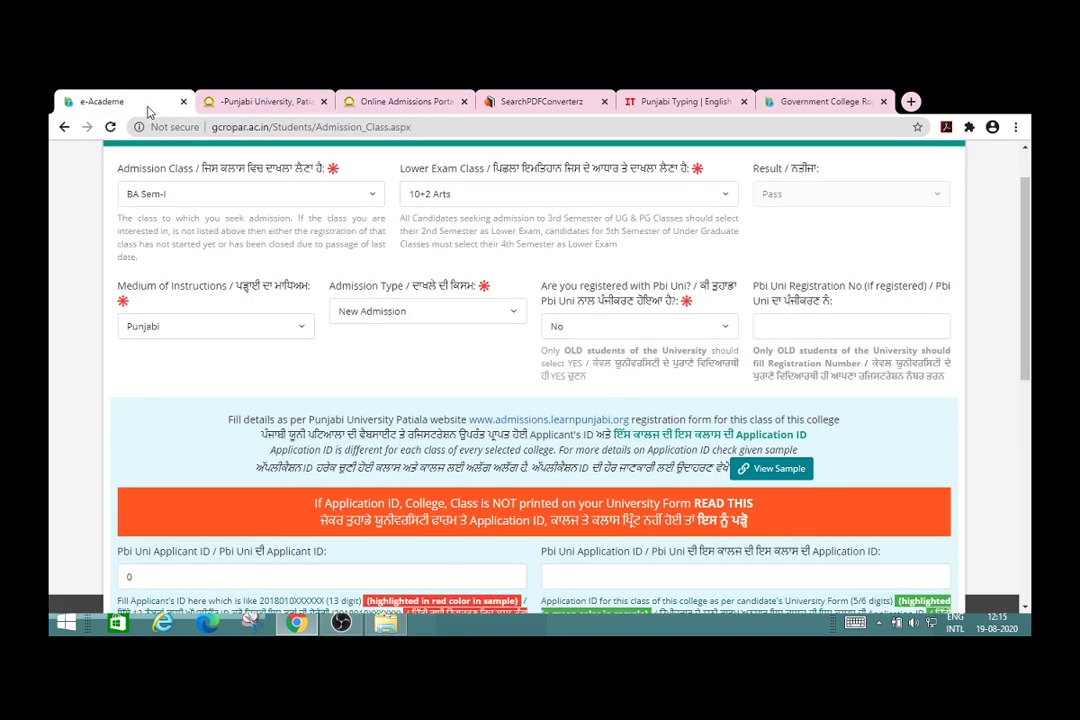
{"action": "left_click", "coordinate": [236, 101]}
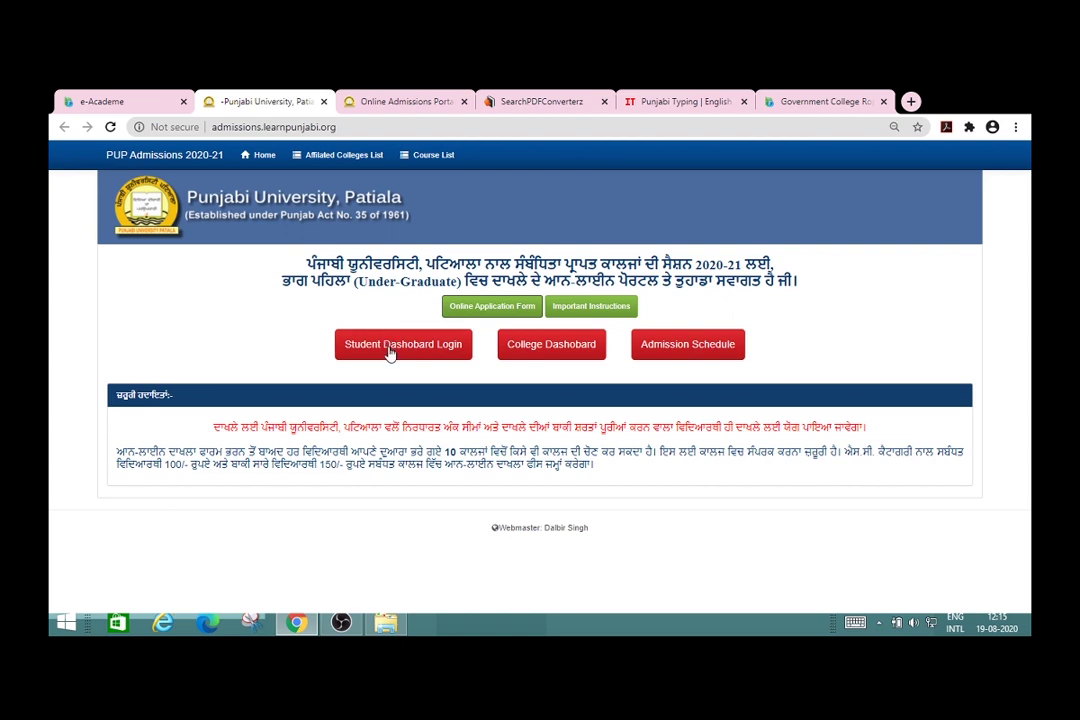
Step: Log in to the Punjabi University student dashboard with the user ID and password
{"action": "left_click", "coordinate": [390, 350]}
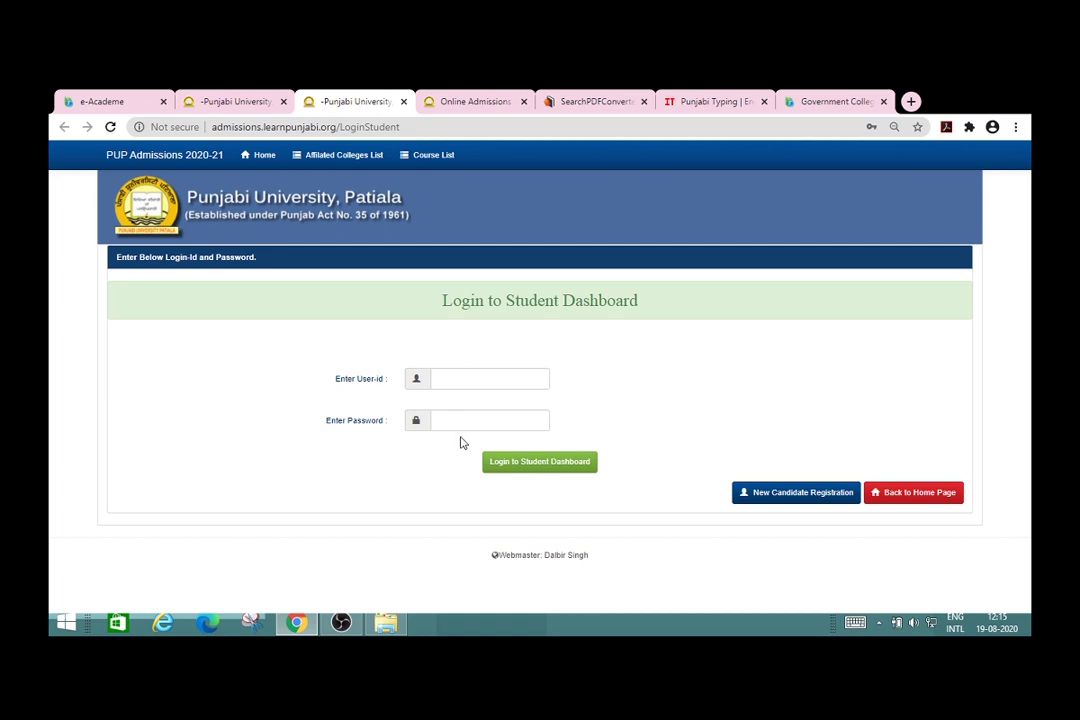
{"action": "left_click", "coordinate": [479, 378]}
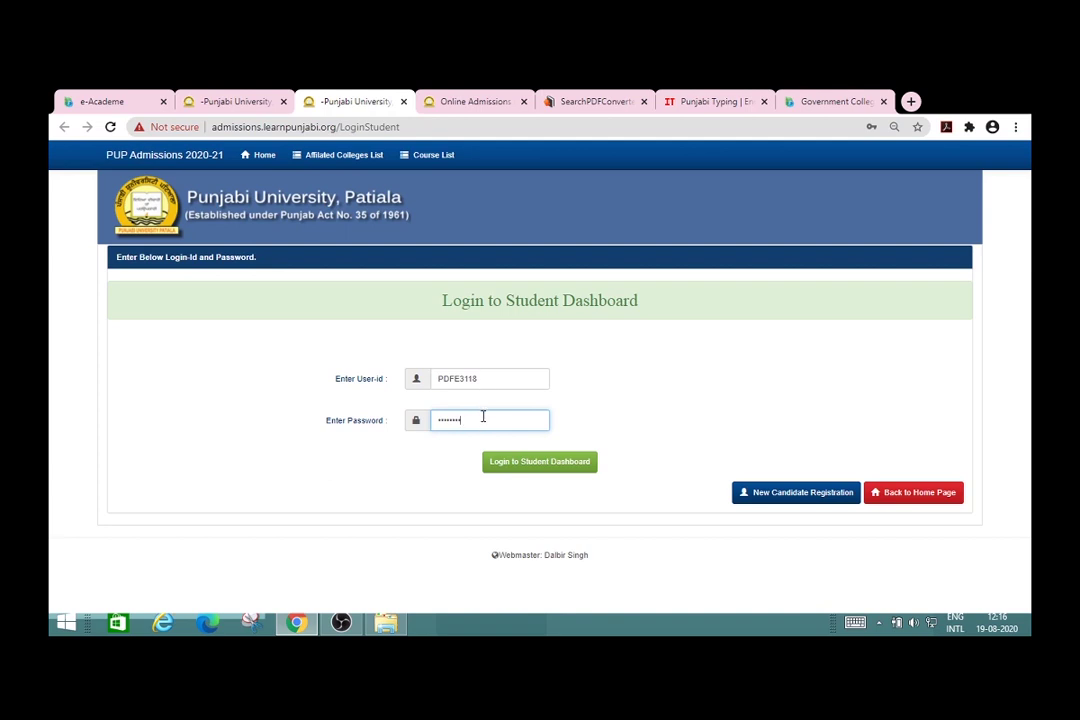
{"action": "left_click", "coordinate": [530, 466]}
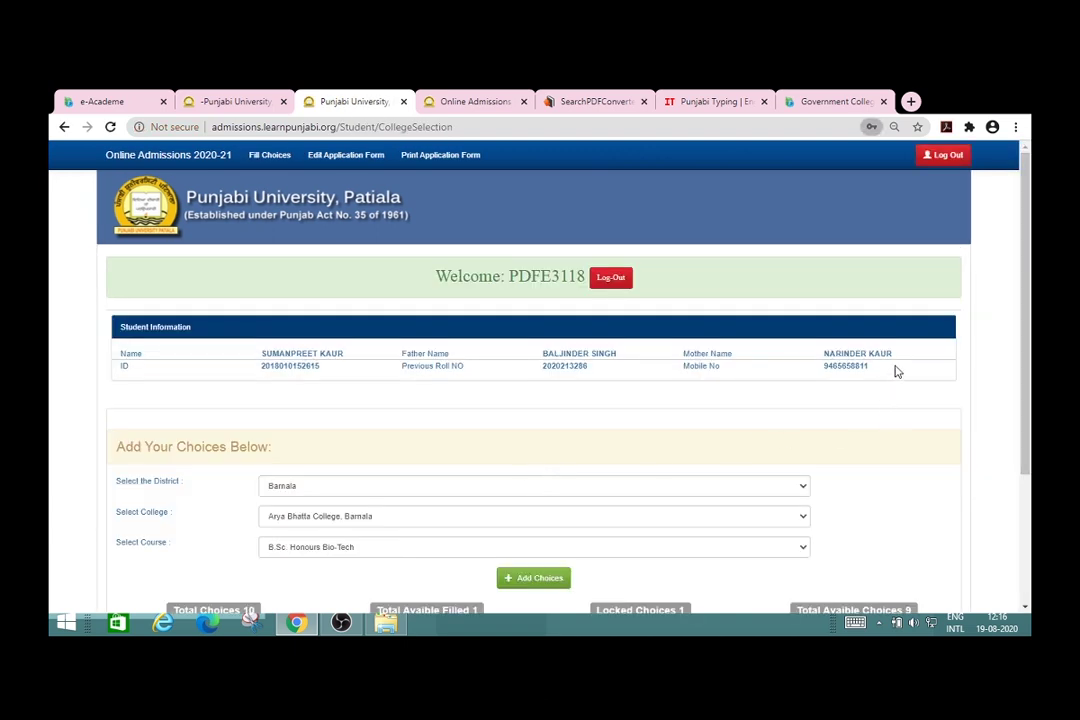
{"action": "scroll", "coordinate": [920, 480], "scroll_direction": "down", "scroll_amount": 1}
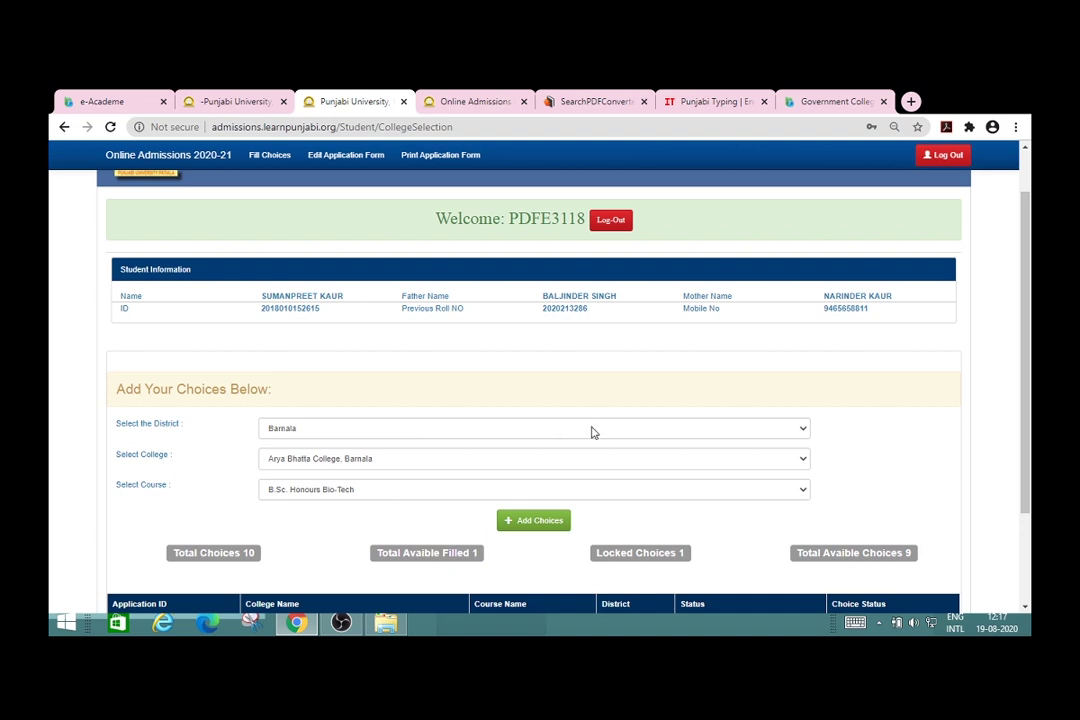
Step: Add the Ropar district, Government College, Ropar, B.A. choice and dismiss the already-selected alert
{"action": "left_click", "coordinate": [806, 430]}
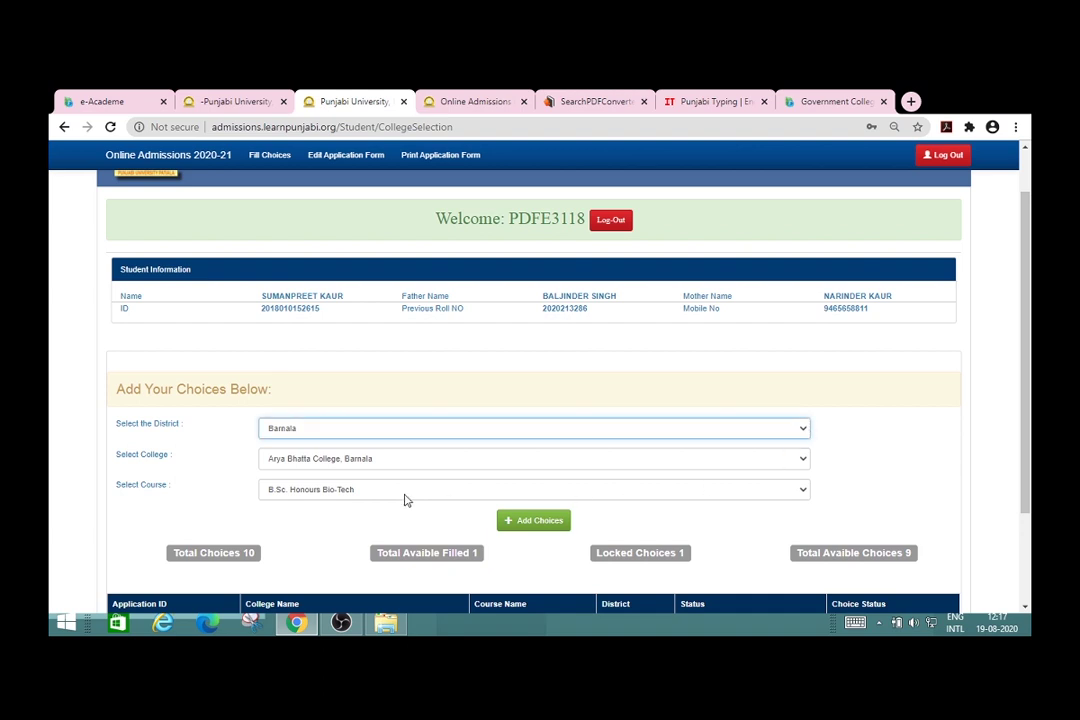
{"action": "key", "text": "r"}
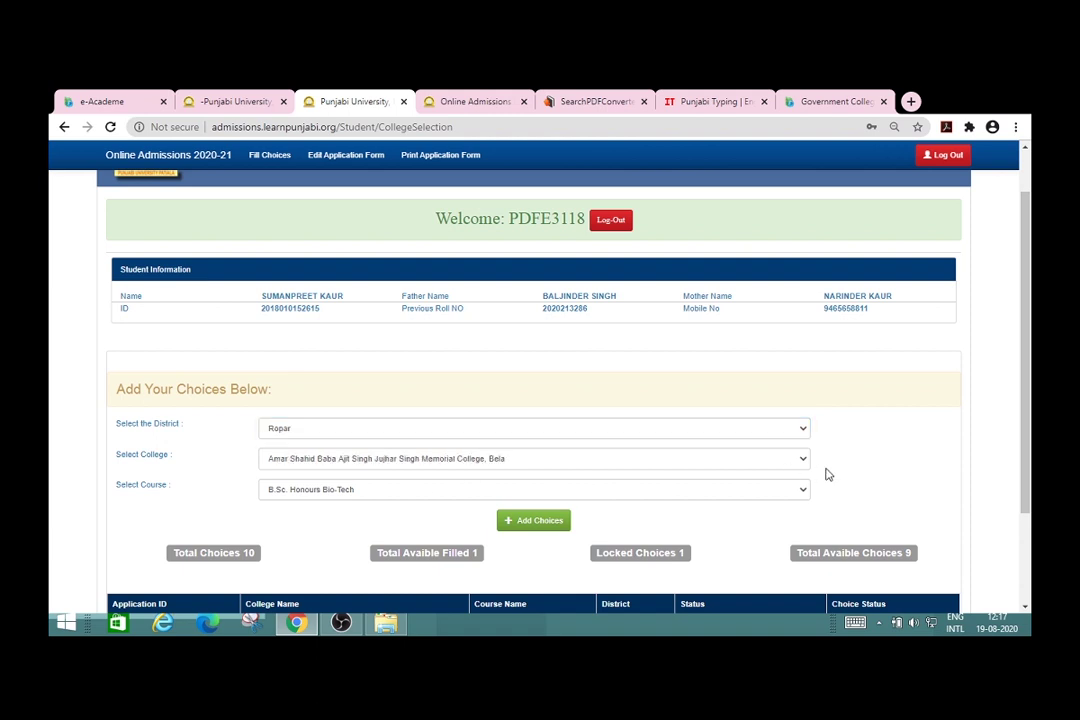
{"action": "left_click", "coordinate": [802, 462]}
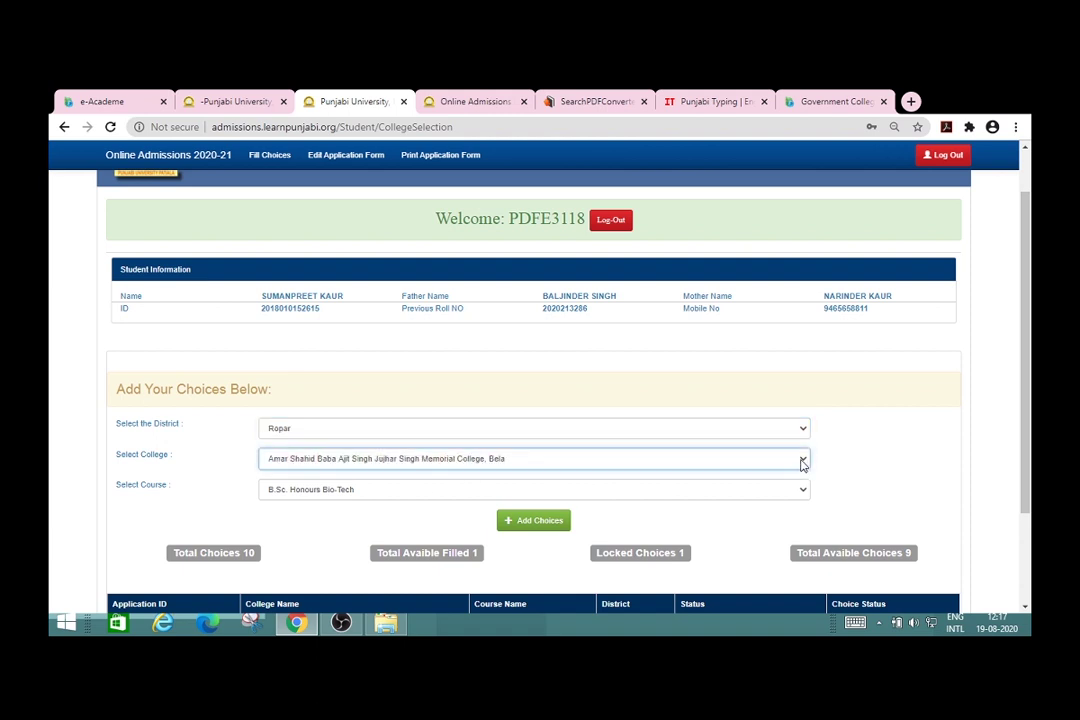
{"action": "key", "text": "g"}
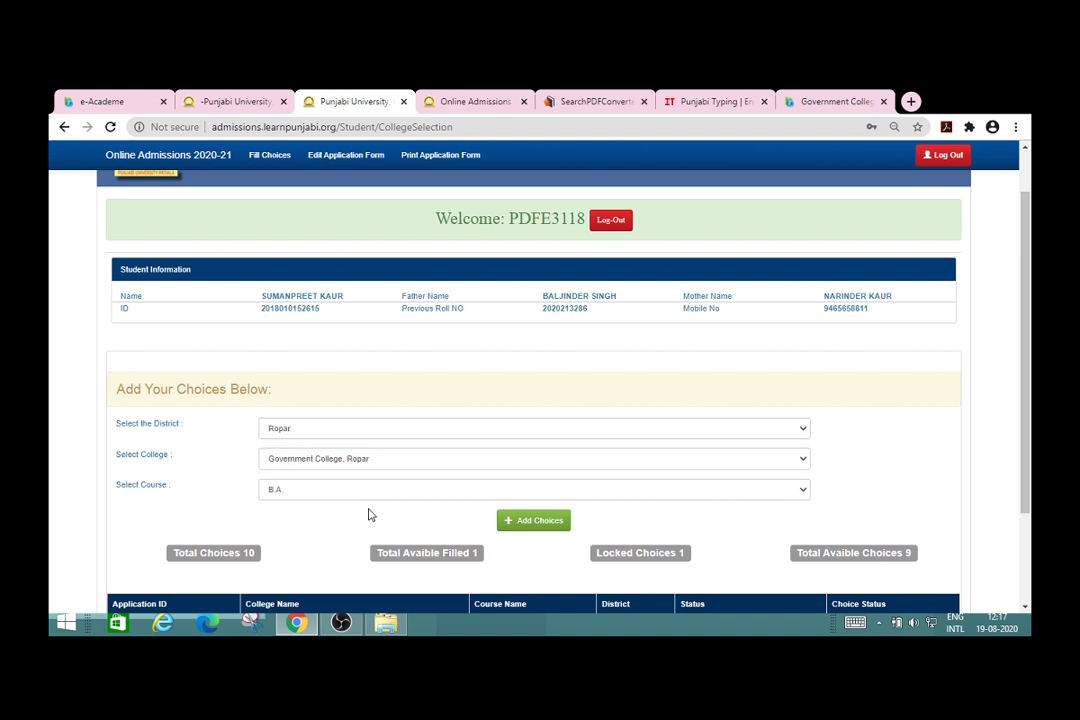
{"action": "left_click", "coordinate": [805, 494]}
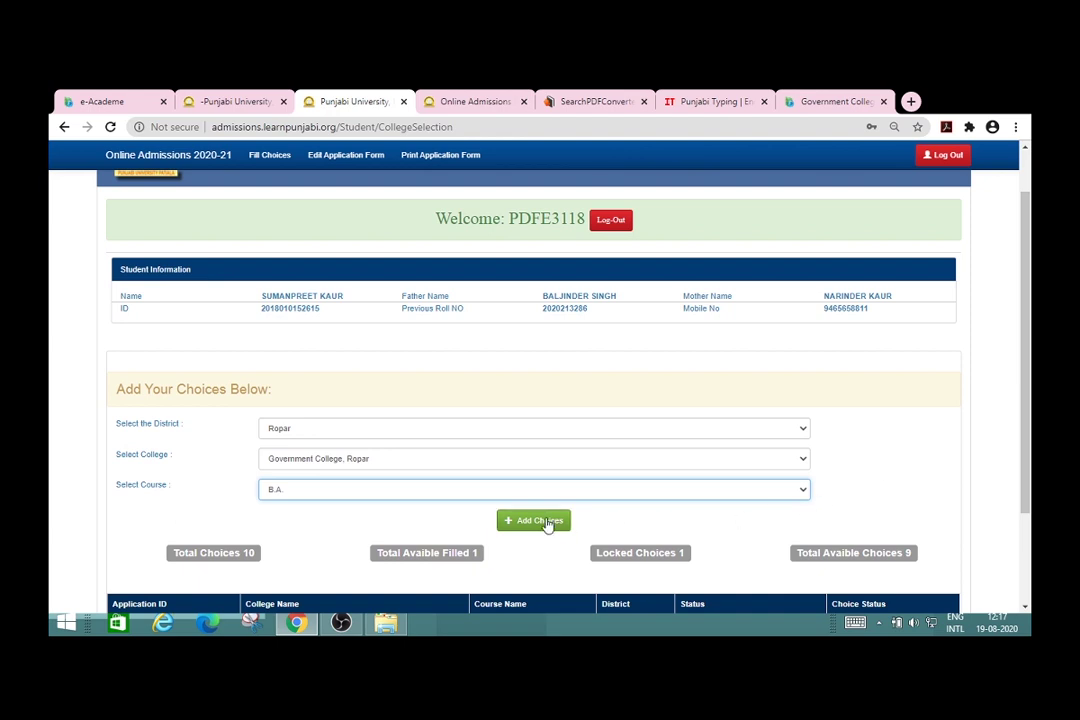
{"action": "left_click", "coordinate": [547, 522]}
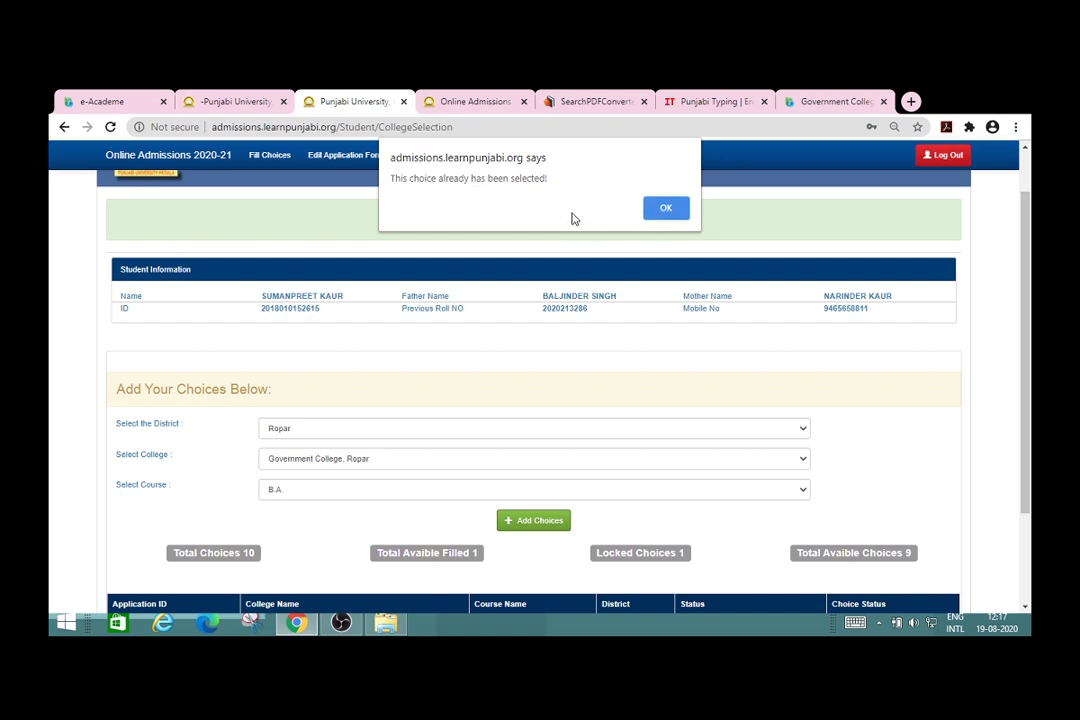
{"action": "left_click", "coordinate": [666, 209]}
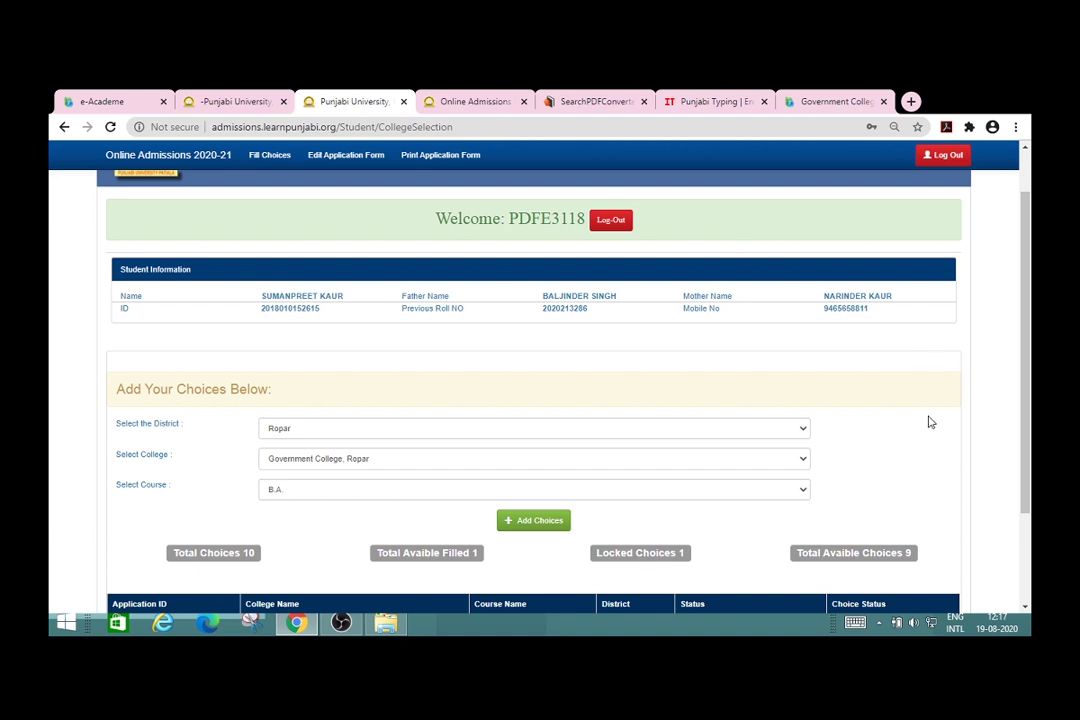
{"action": "scroll", "coordinate": [930, 422], "scroll_direction": "down", "scroll_amount": 3}
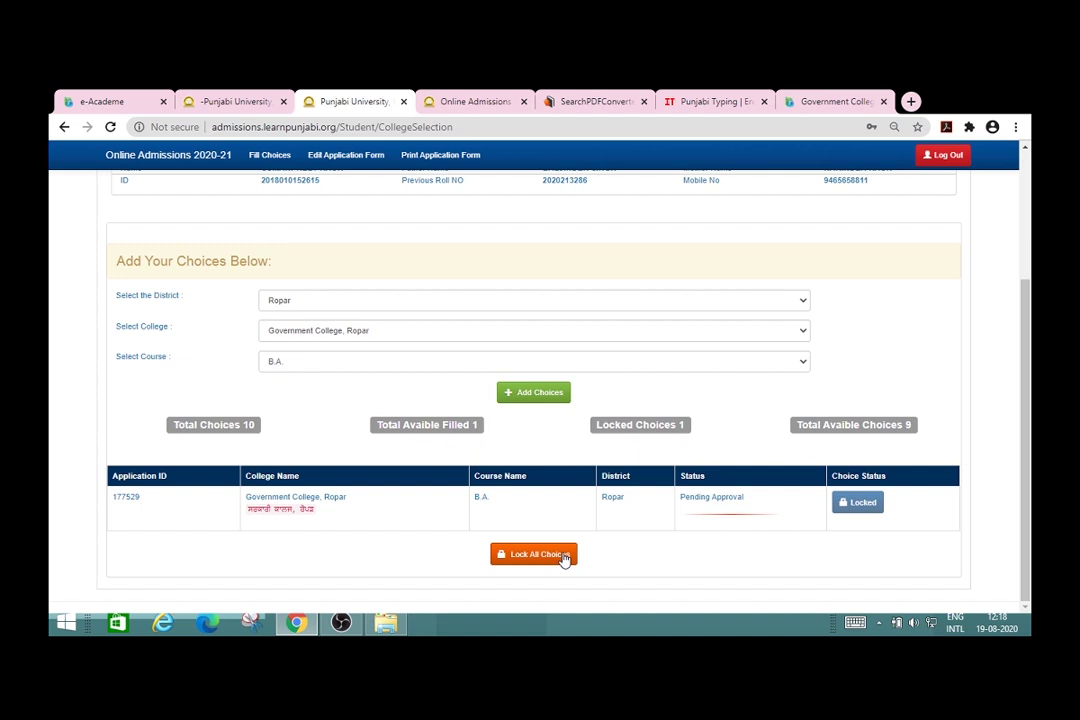
Step: Lock all choices, switch the Course dropdown to B.C.A., and log out of the dashboard
{"action": "left_click", "coordinate": [563, 557]}
{"action": "left_click", "coordinate": [805, 366]}
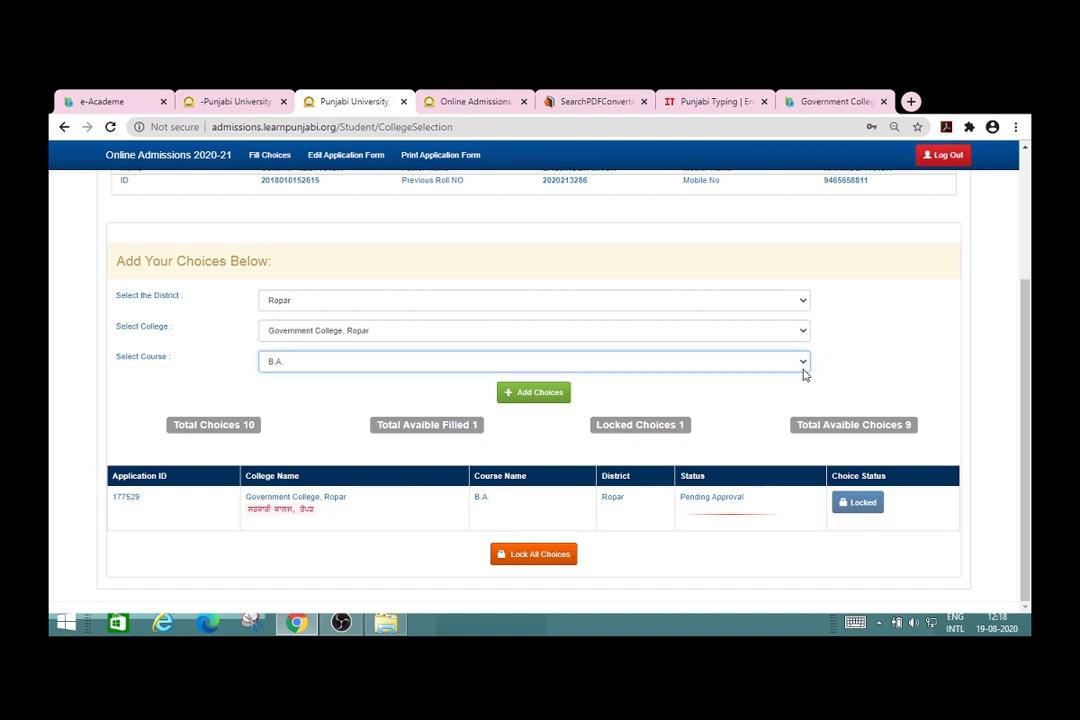
{"action": "key", "text": "Down"}
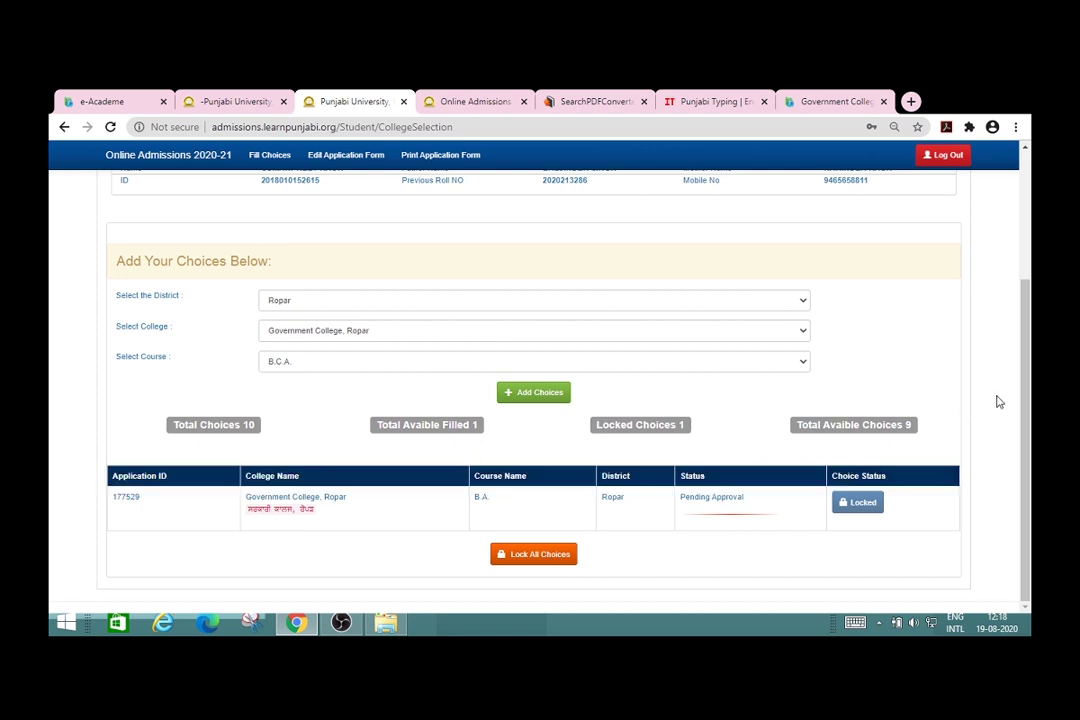
{"action": "scroll", "coordinate": [1000, 401], "scroll_direction": "up", "scroll_amount": 3}
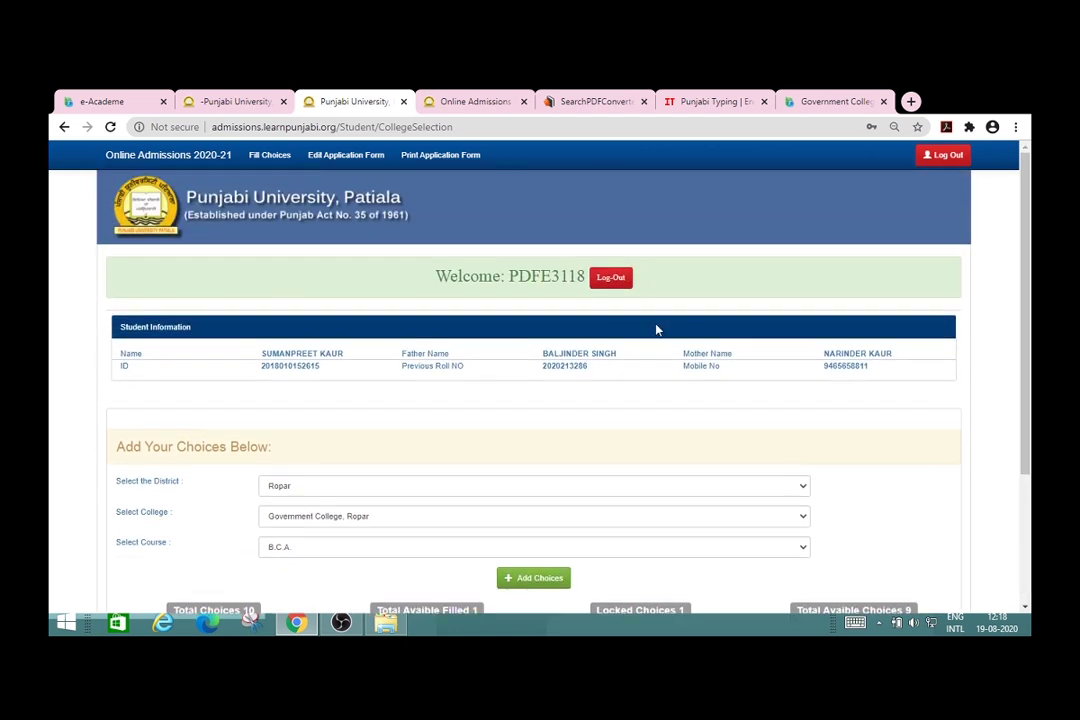
{"action": "left_click", "coordinate": [613, 279]}
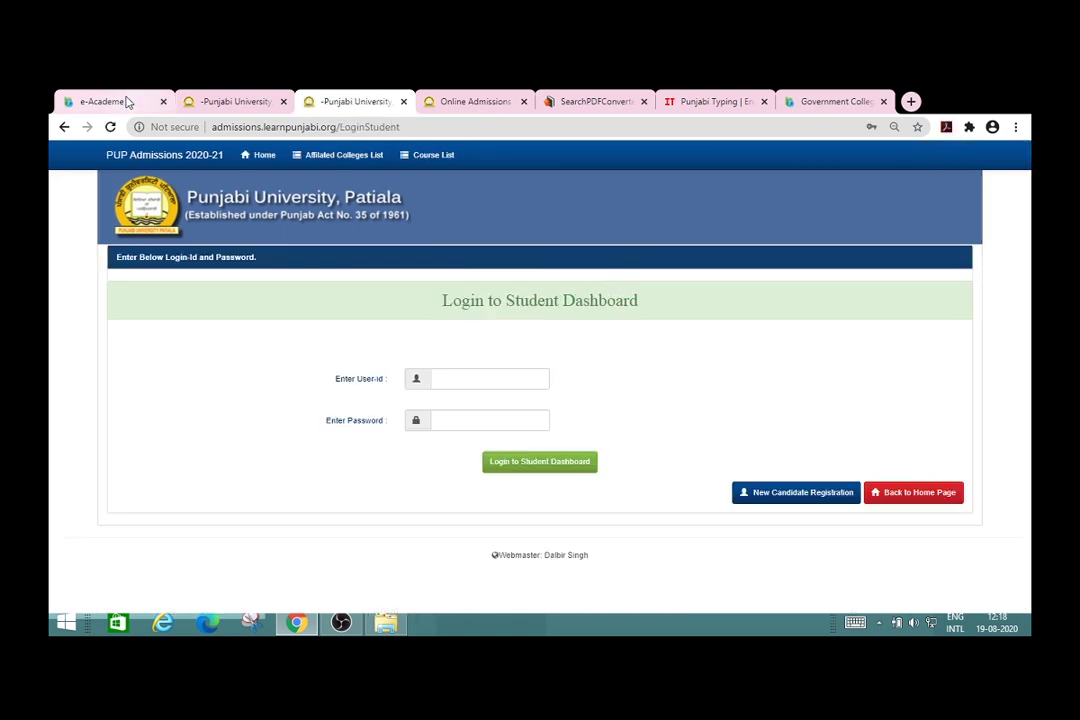
Step: Replace the 0 with the university Applicant ID, add the Application ID, and view the ID sample
{"action": "left_click", "coordinate": [110, 101]}
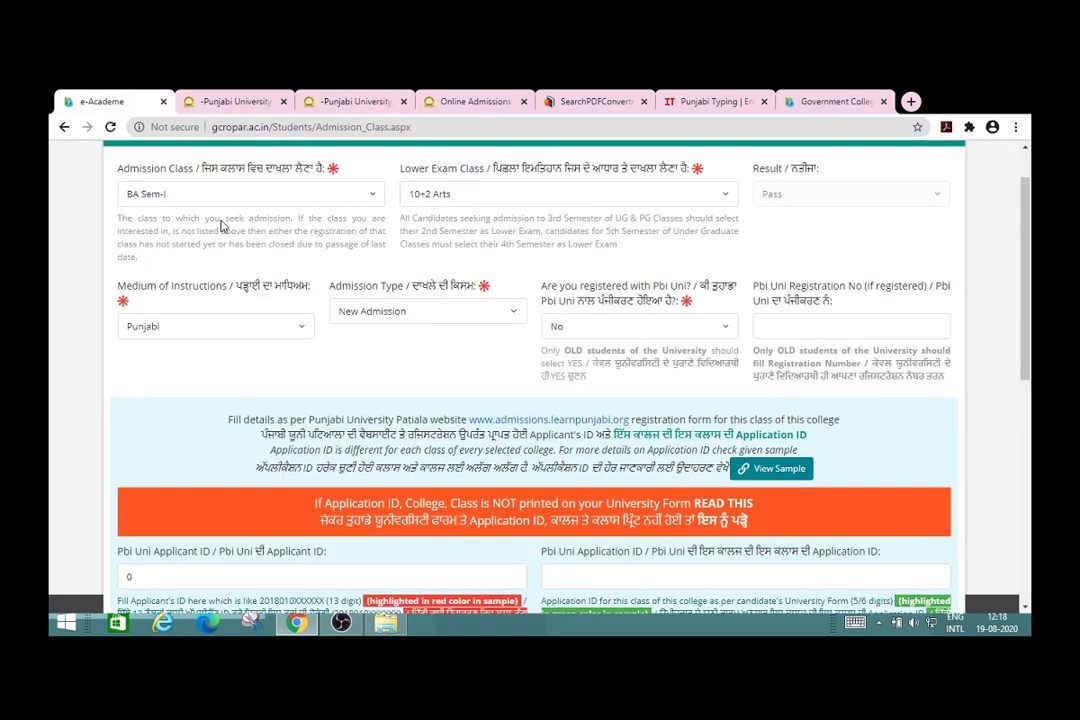
{"action": "scroll", "coordinate": [394, 374], "scroll_direction": "down", "scroll_amount": 1}
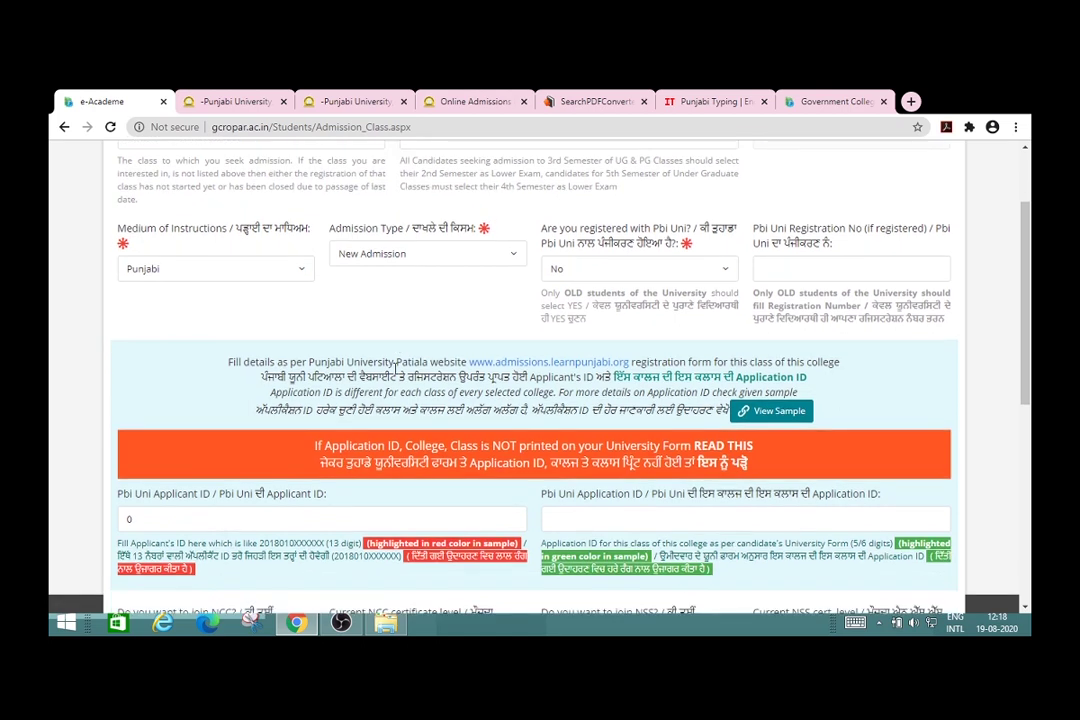
{"action": "left_click", "coordinate": [241, 519]}
{"action": "key", "text": "BackSpace"}
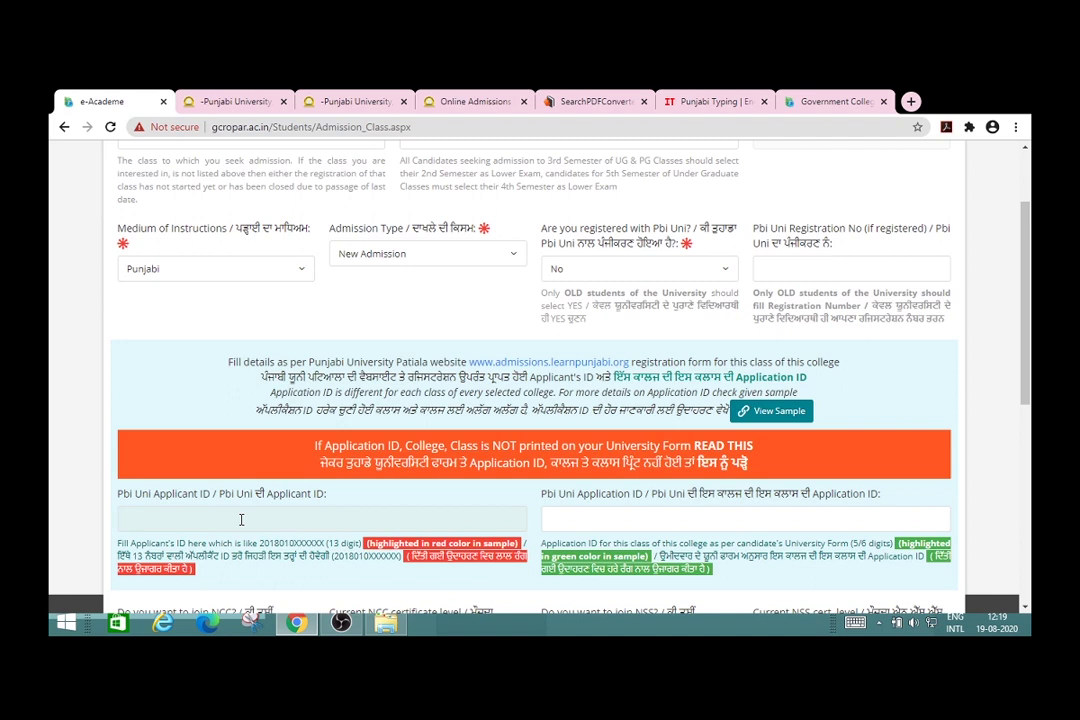
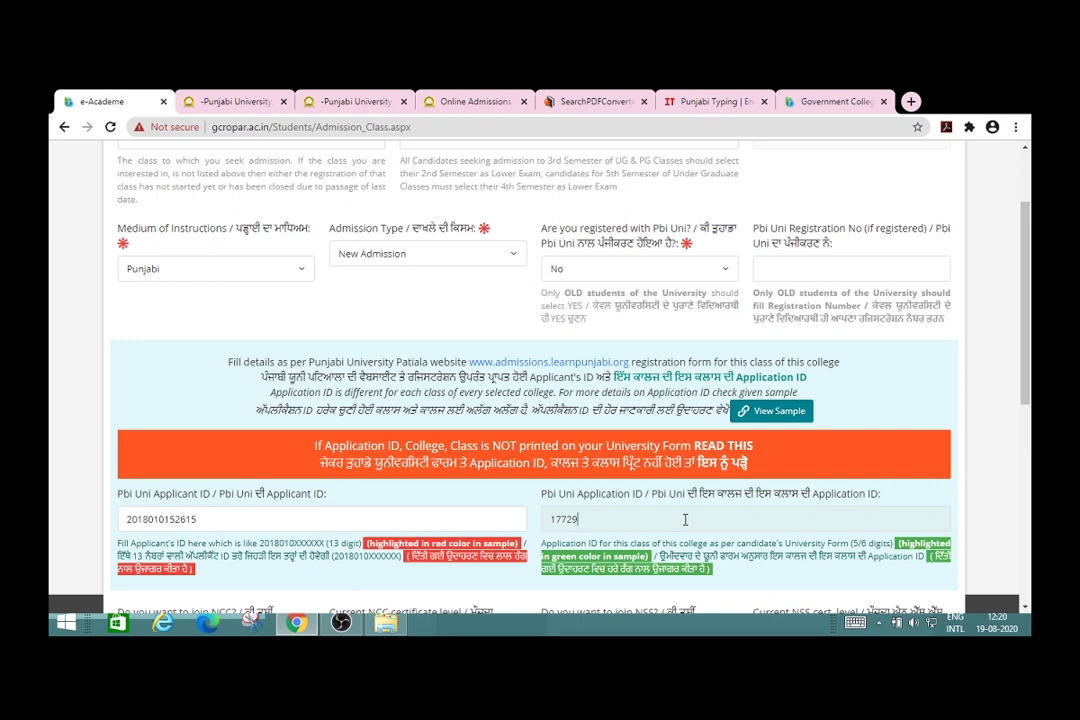
{"action": "left_click", "coordinate": [772, 411]}
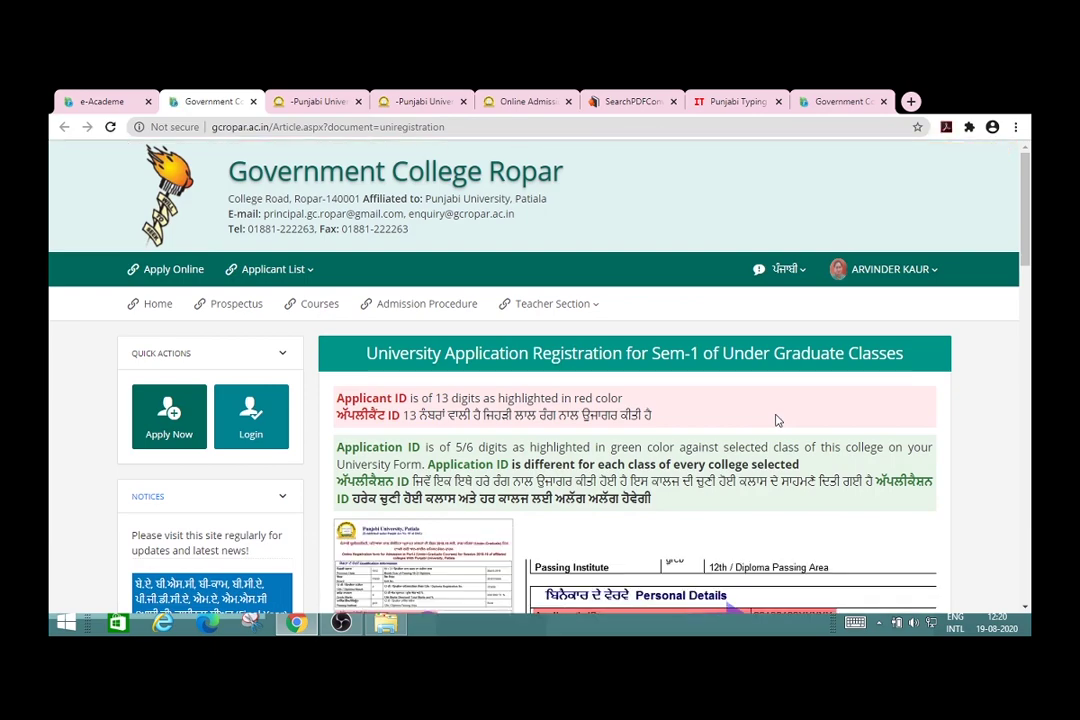
Step: Read through the university registration help page, then go back to the admission class form tab
{"action": "scroll", "coordinate": [778, 421], "scroll_direction": "down", "scroll_amount": 3}
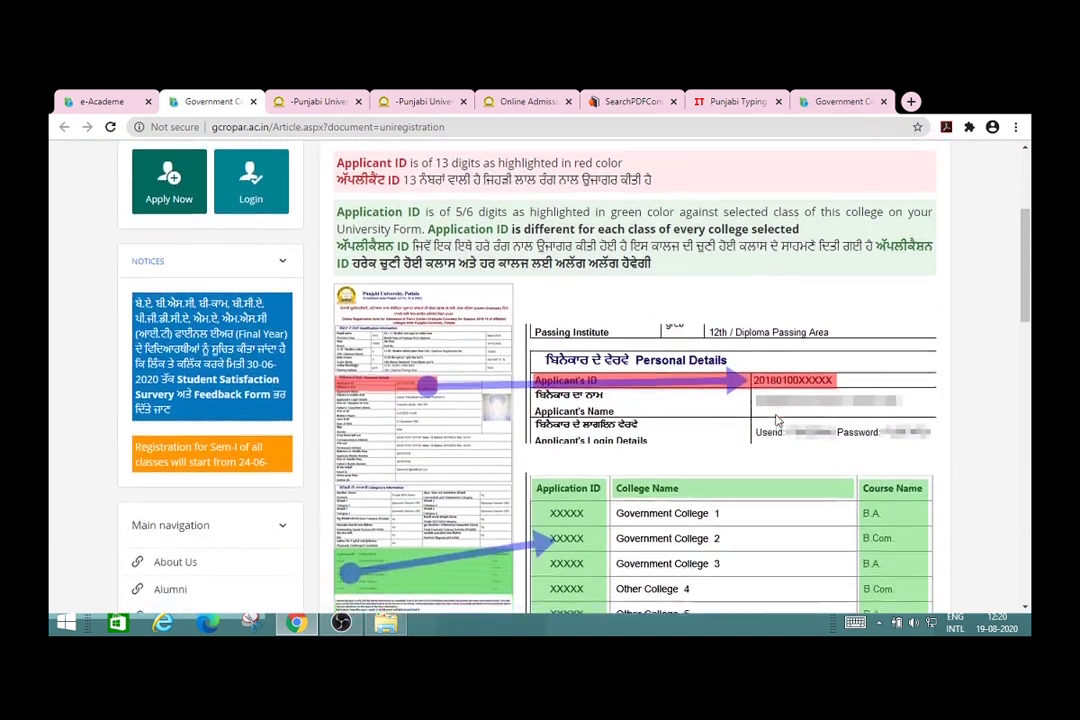
{"action": "scroll", "coordinate": [778, 421], "scroll_direction": "down", "scroll_amount": 1}
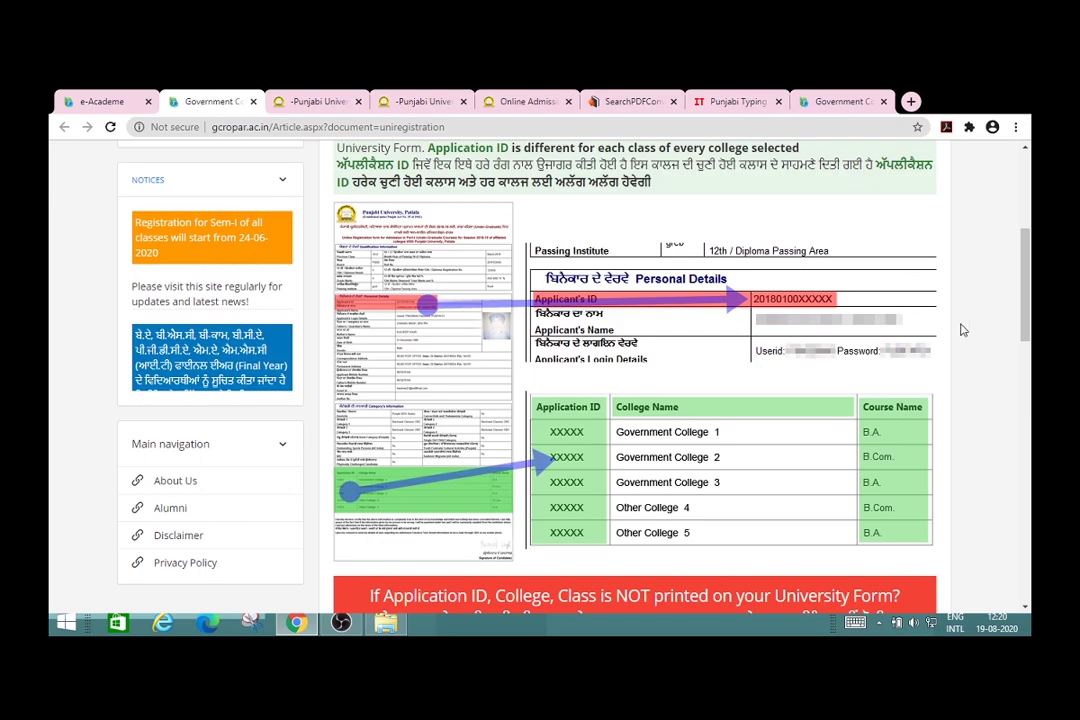
{"action": "scroll", "coordinate": [965, 330], "scroll_direction": "down", "scroll_amount": 2}
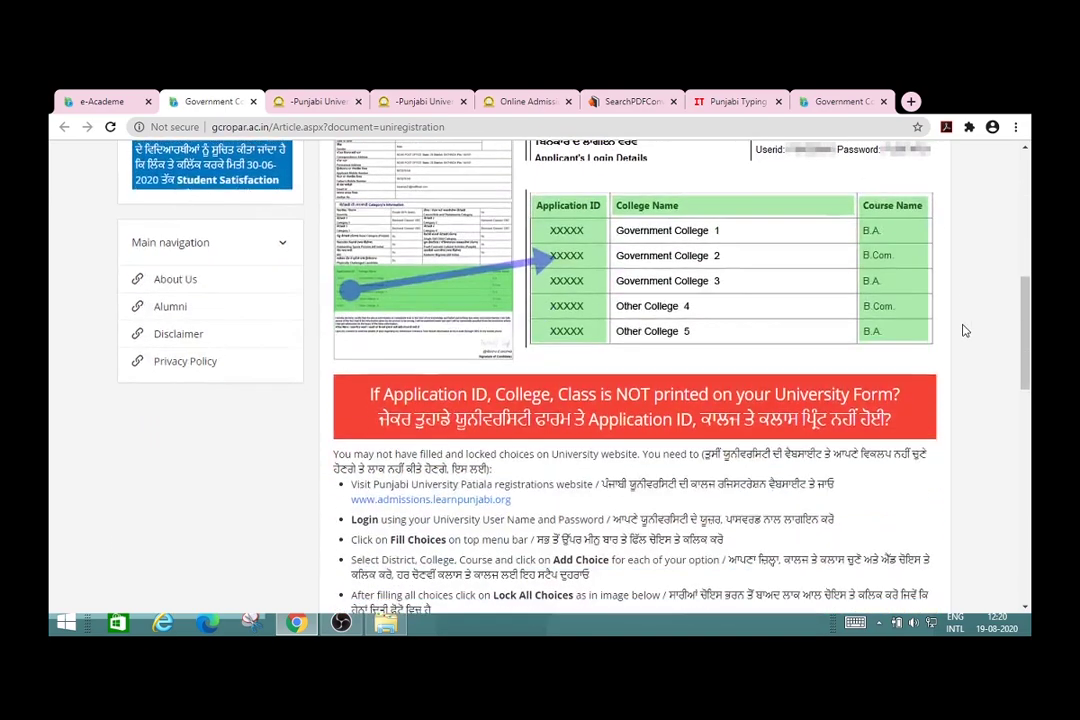
{"action": "scroll", "coordinate": [965, 330], "scroll_direction": "up", "scroll_amount": 2}
{"action": "scroll", "coordinate": [965, 330], "scroll_direction": "down", "scroll_amount": 6}
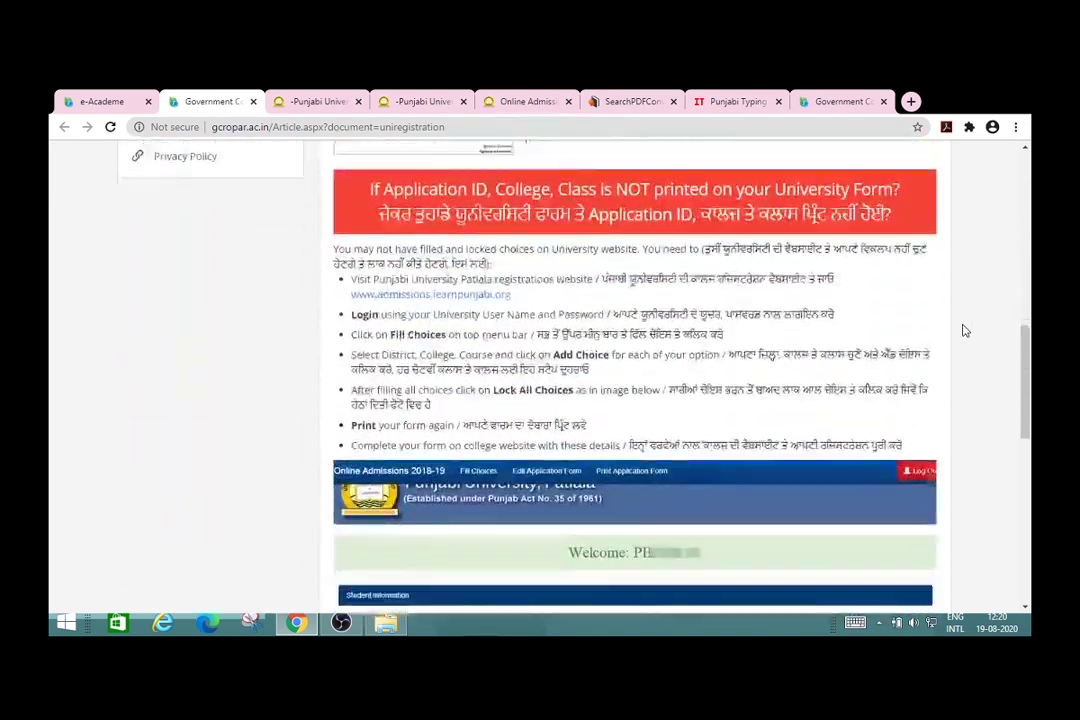
{"action": "scroll", "coordinate": [965, 330], "scroll_direction": "up", "scroll_amount": 1}
{"action": "scroll", "coordinate": [965, 330], "scroll_direction": "up", "scroll_amount": 1}
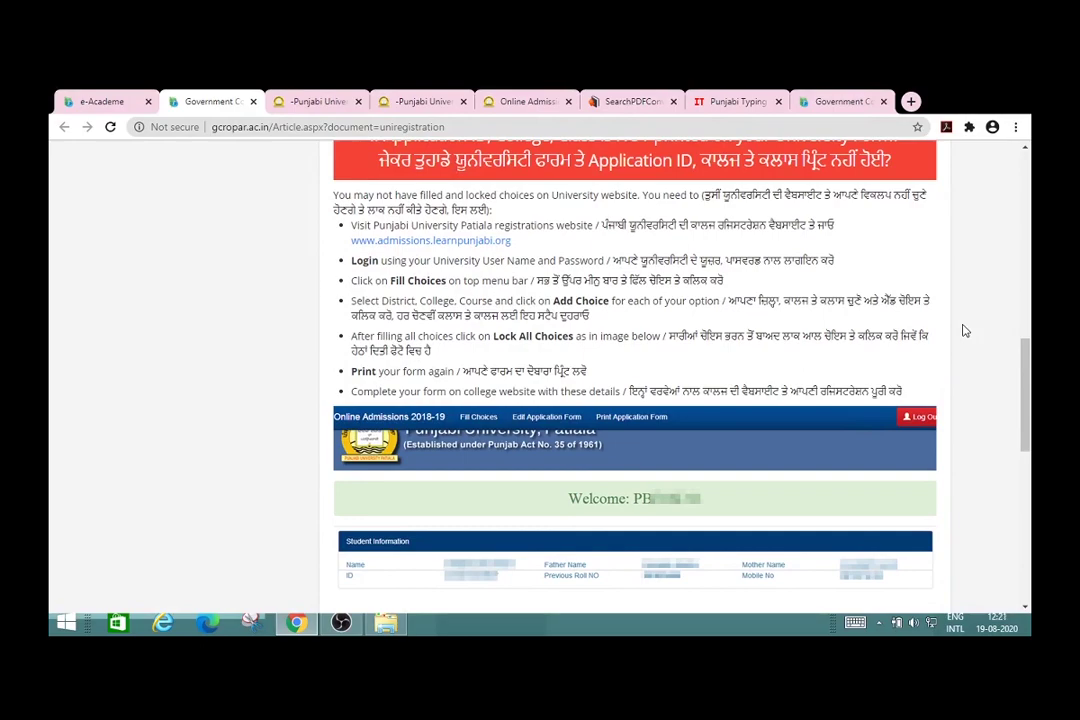
{"action": "scroll", "coordinate": [965, 330], "scroll_direction": "up", "scroll_amount": 8}
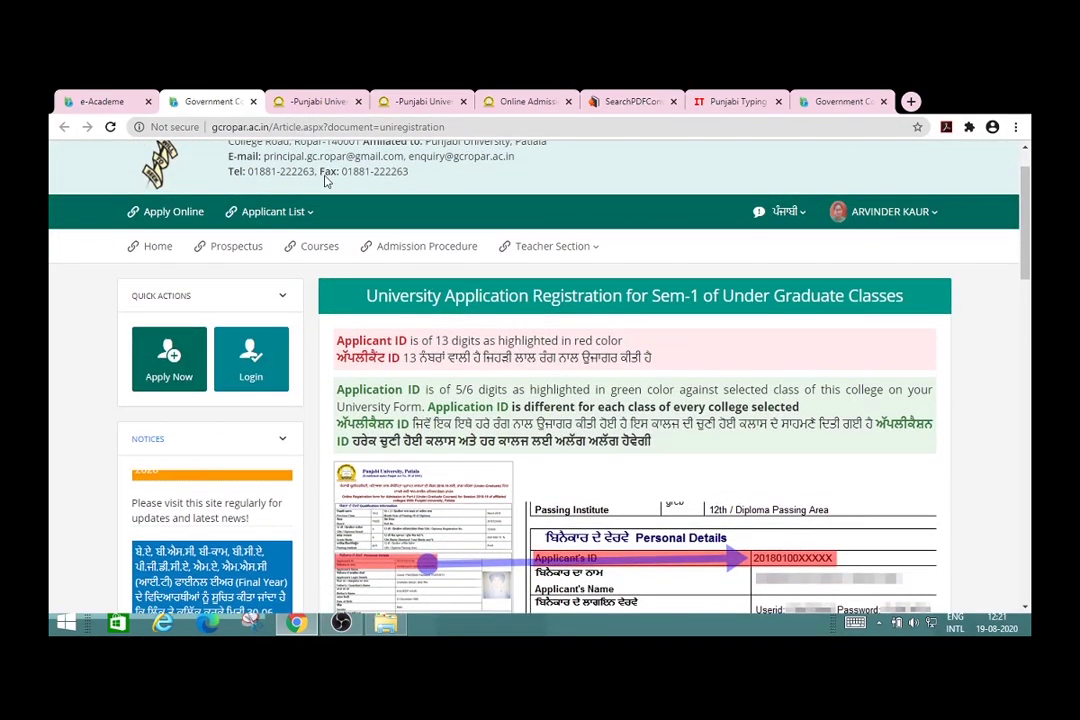
{"action": "left_click", "coordinate": [118, 102]}
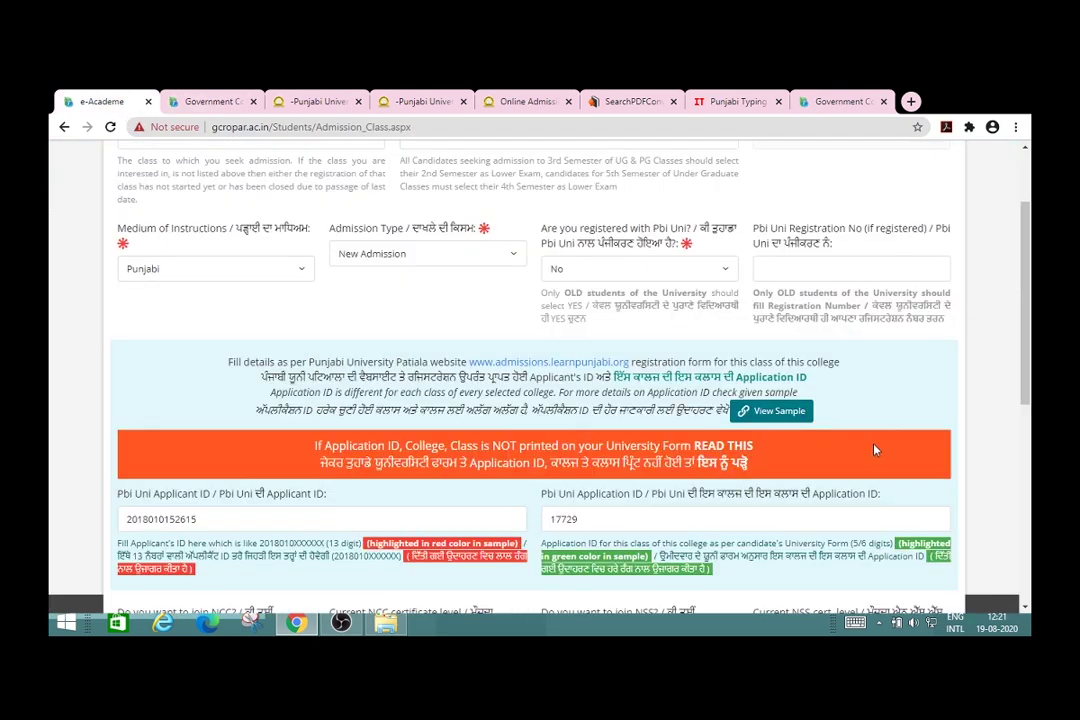
Step: Answer Yes to joining NSS and tick that Punjabi was passed in 10th
{"action": "scroll", "coordinate": [1005, 507], "scroll_direction": "down", "scroll_amount": 3}
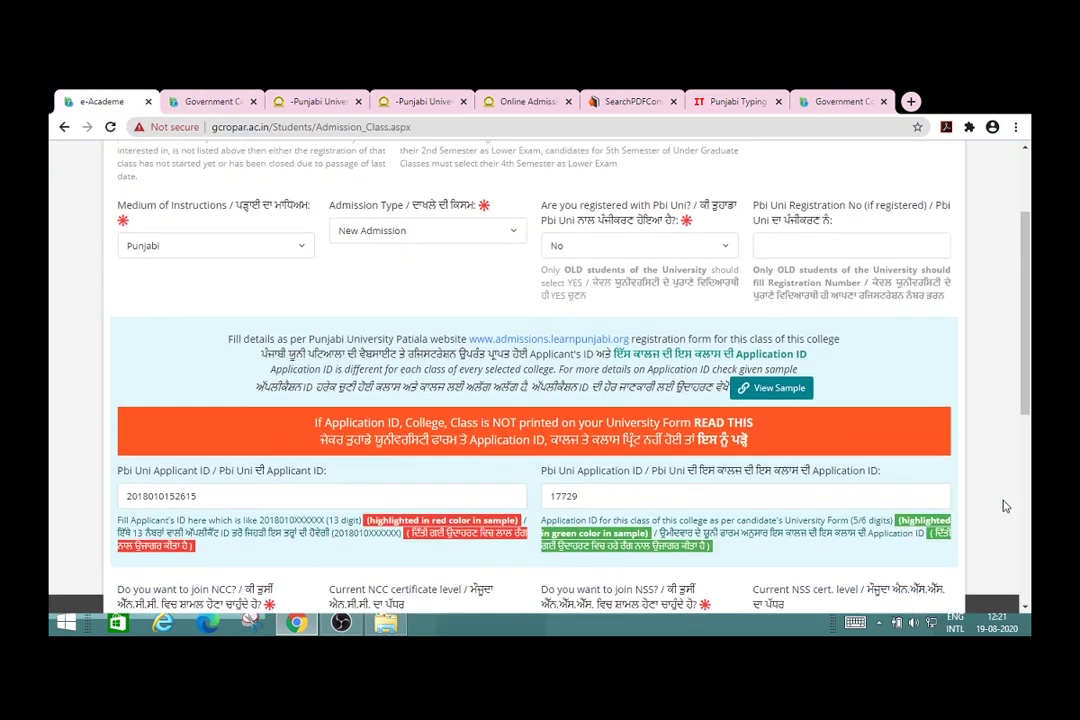
{"action": "scroll", "coordinate": [1005, 507], "scroll_direction": "down", "scroll_amount": 4}
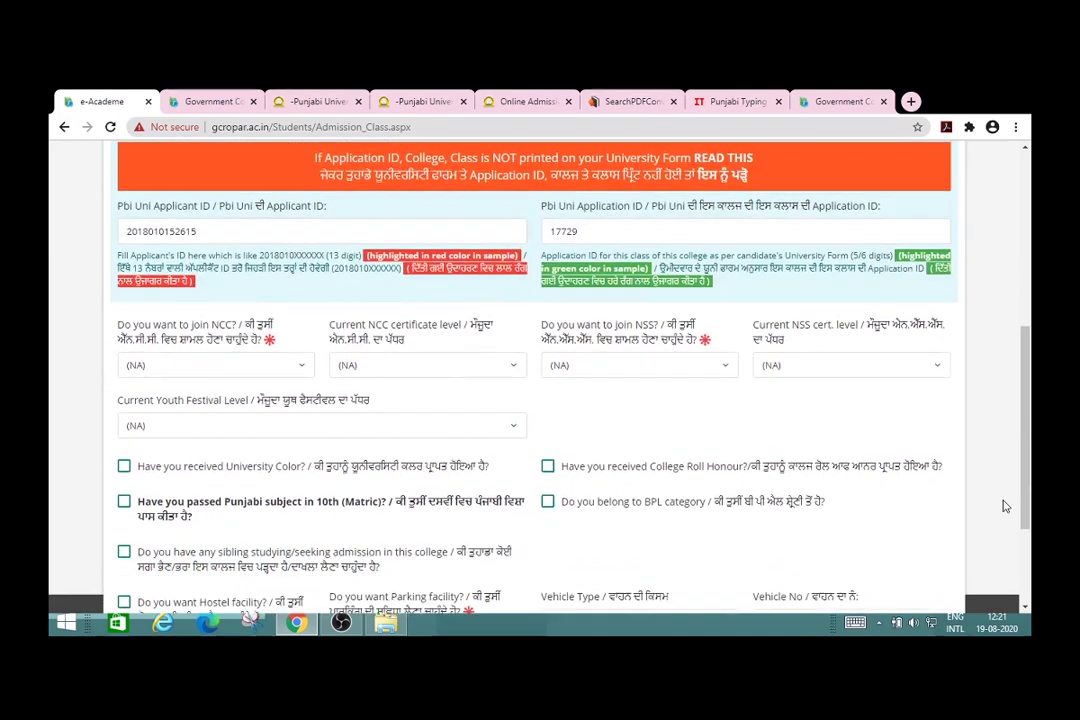
{"action": "left_click", "coordinate": [301, 340]}
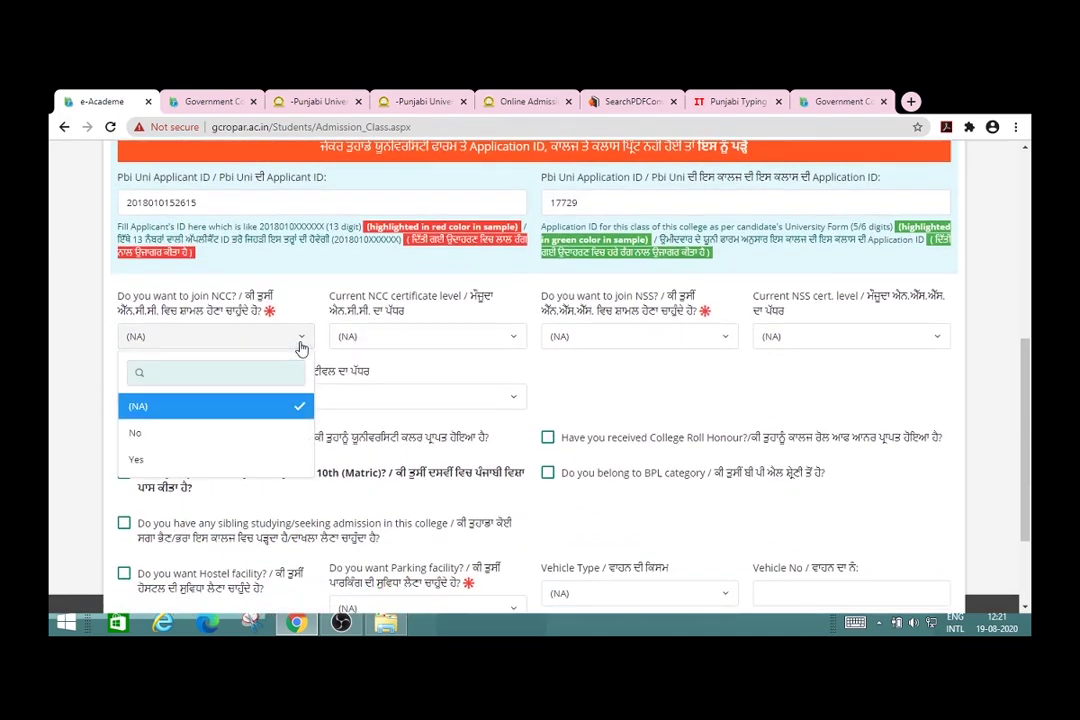
{"action": "left_click", "coordinate": [514, 342]}
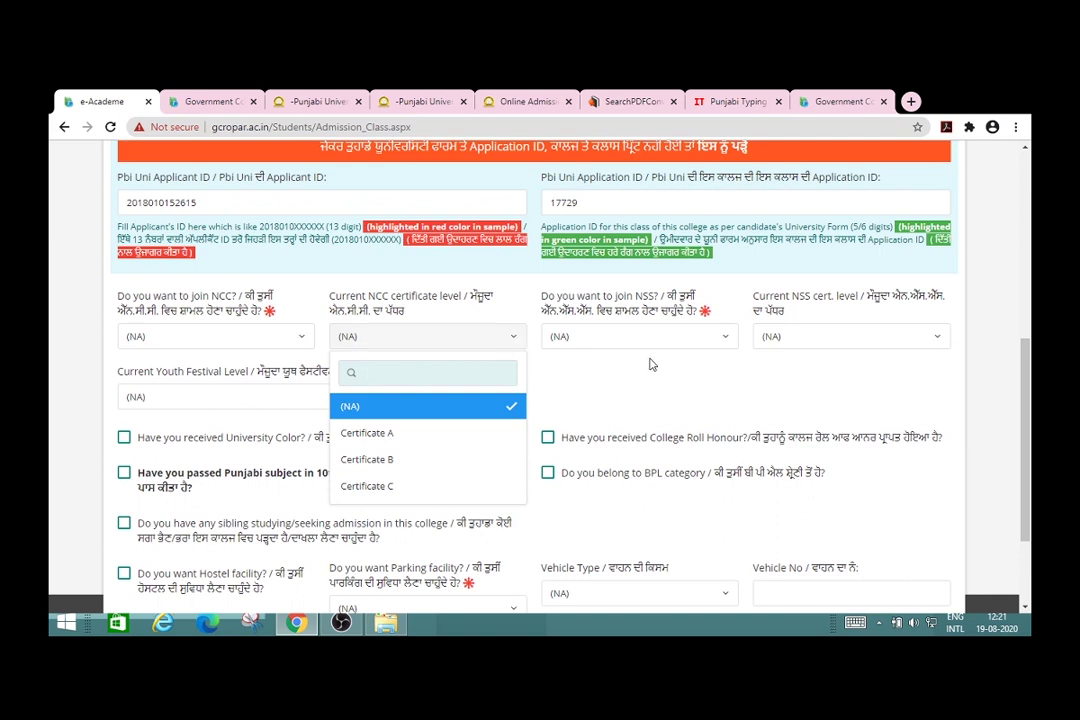
{"action": "left_click", "coordinate": [727, 340]}
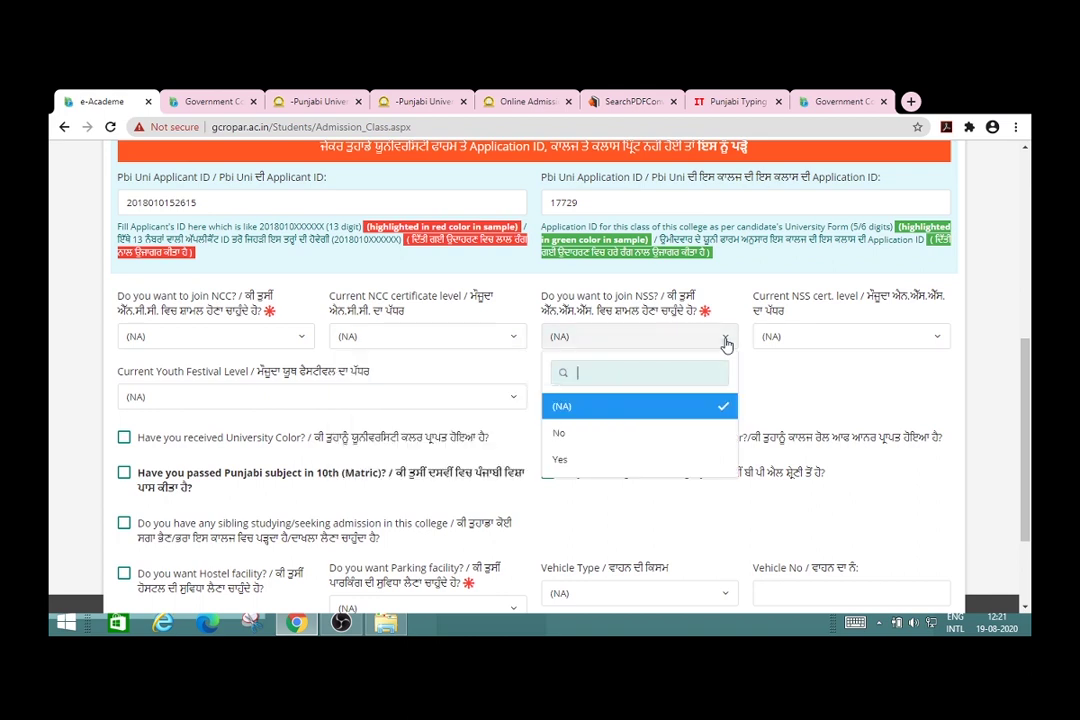
{"action": "left_click", "coordinate": [626, 458]}
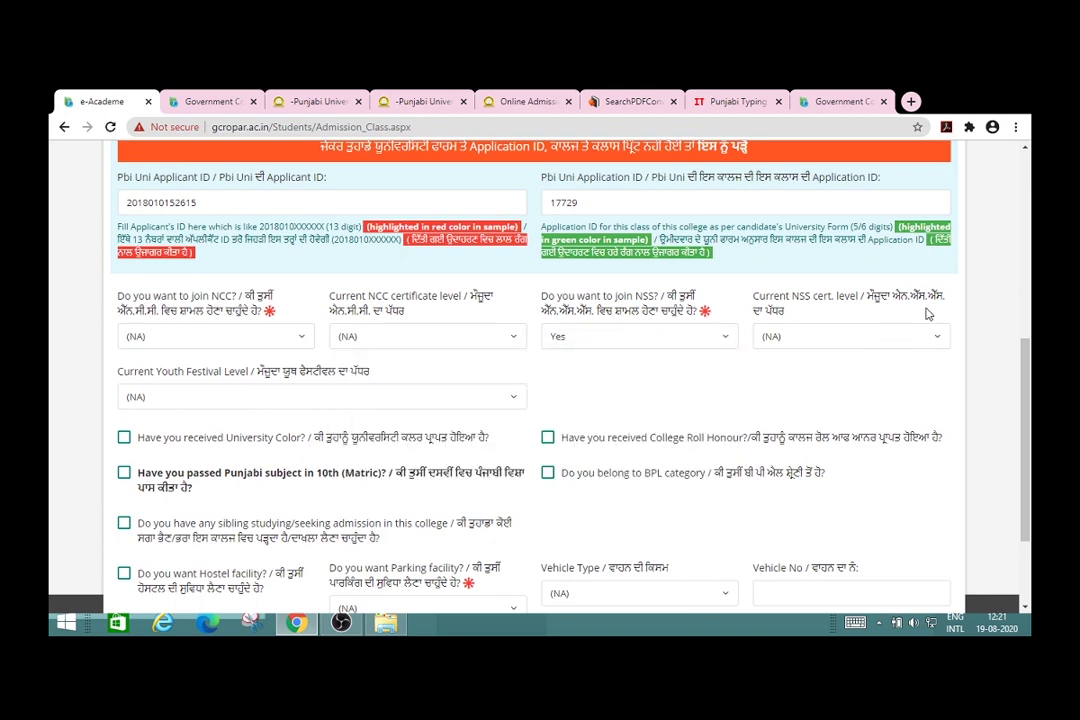
{"action": "left_click", "coordinate": [935, 342]}
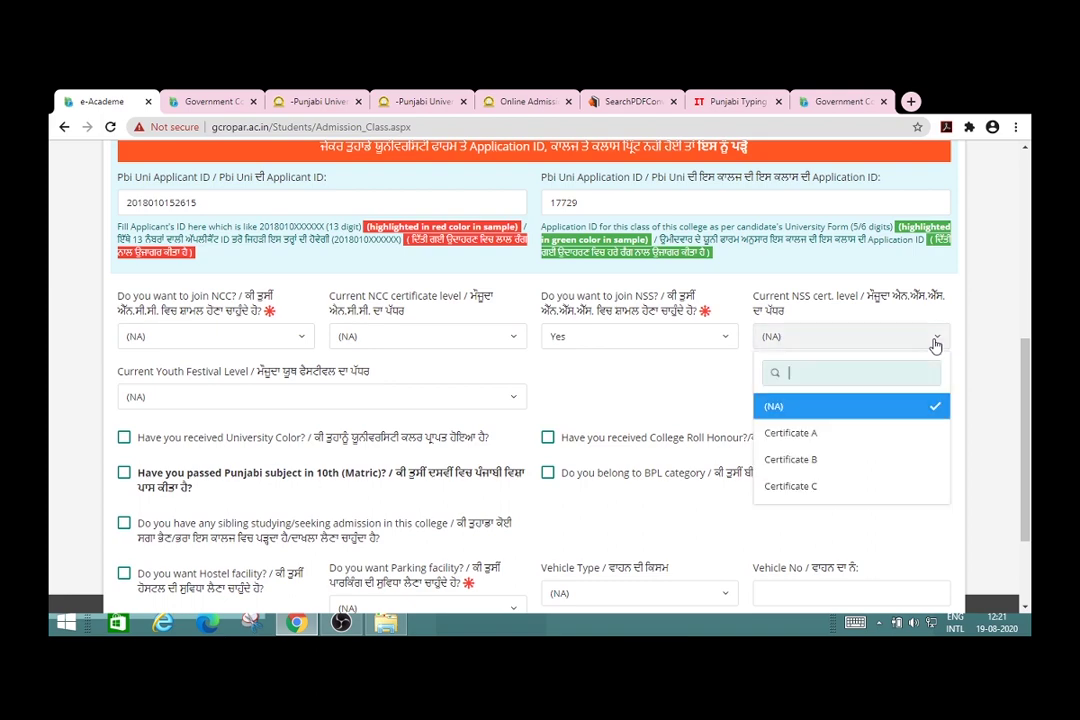
{"action": "left_click", "coordinate": [713, 391]}
{"action": "scroll", "coordinate": [713, 391], "scroll_direction": "down", "scroll_amount": 2}
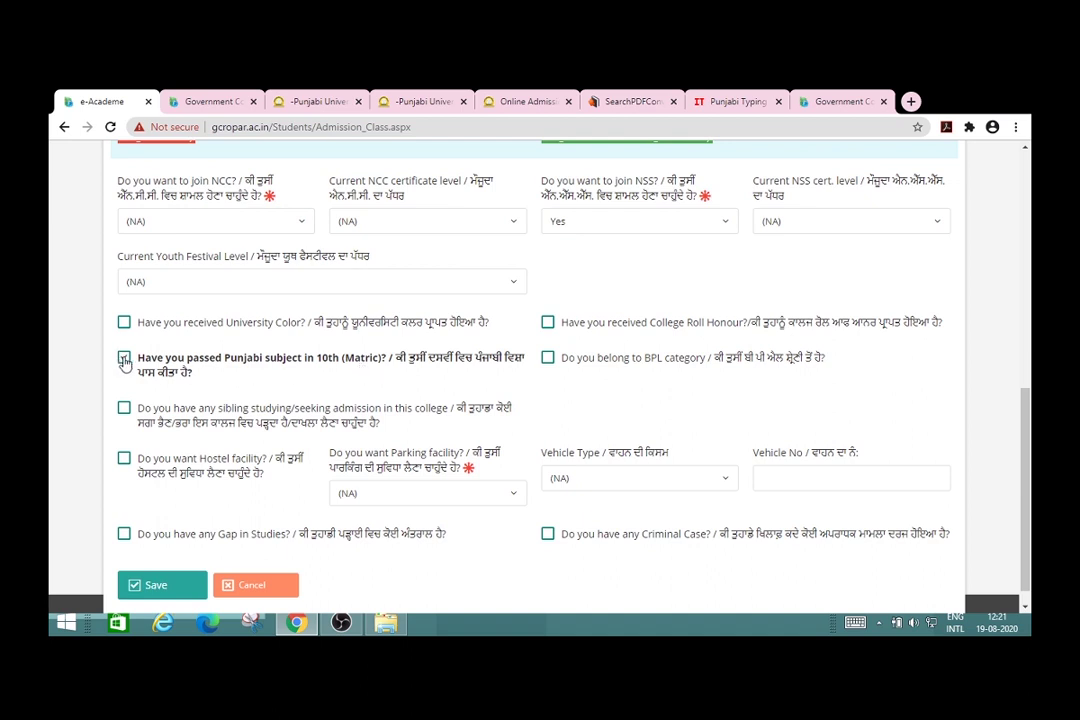
{"action": "left_click", "coordinate": [123, 358]}
Step: Check the parking and vehicle type options unchanged and leave Gap in Studies unticked
{"action": "left_click", "coordinate": [514, 500]}
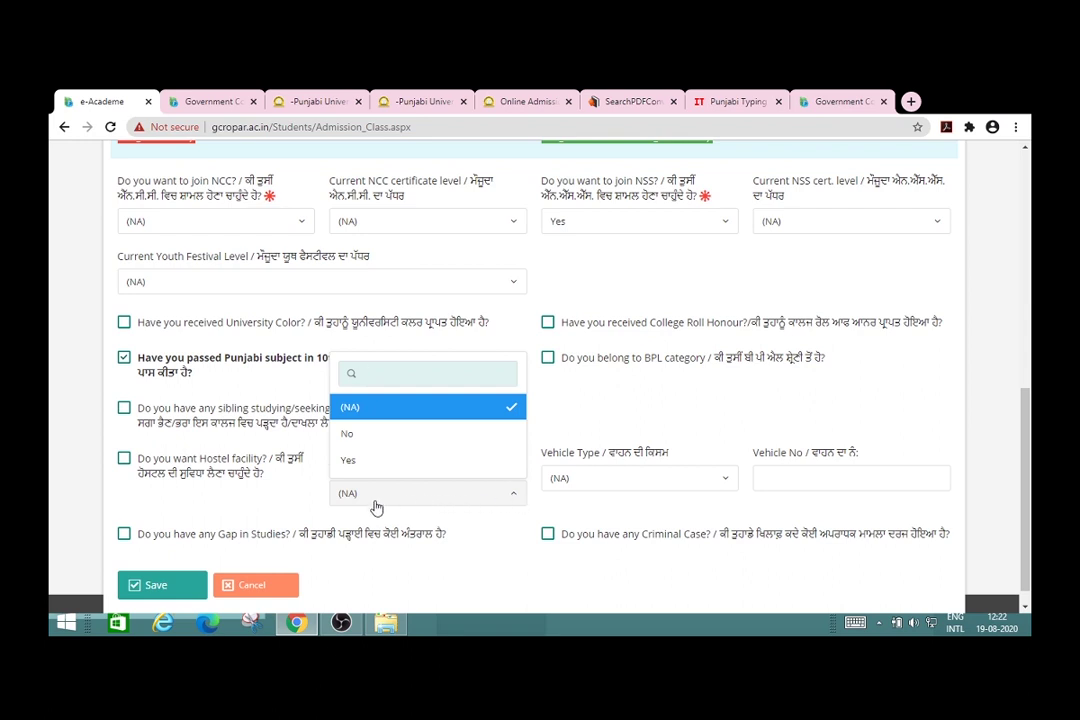
{"action": "left_click", "coordinate": [287, 507]}
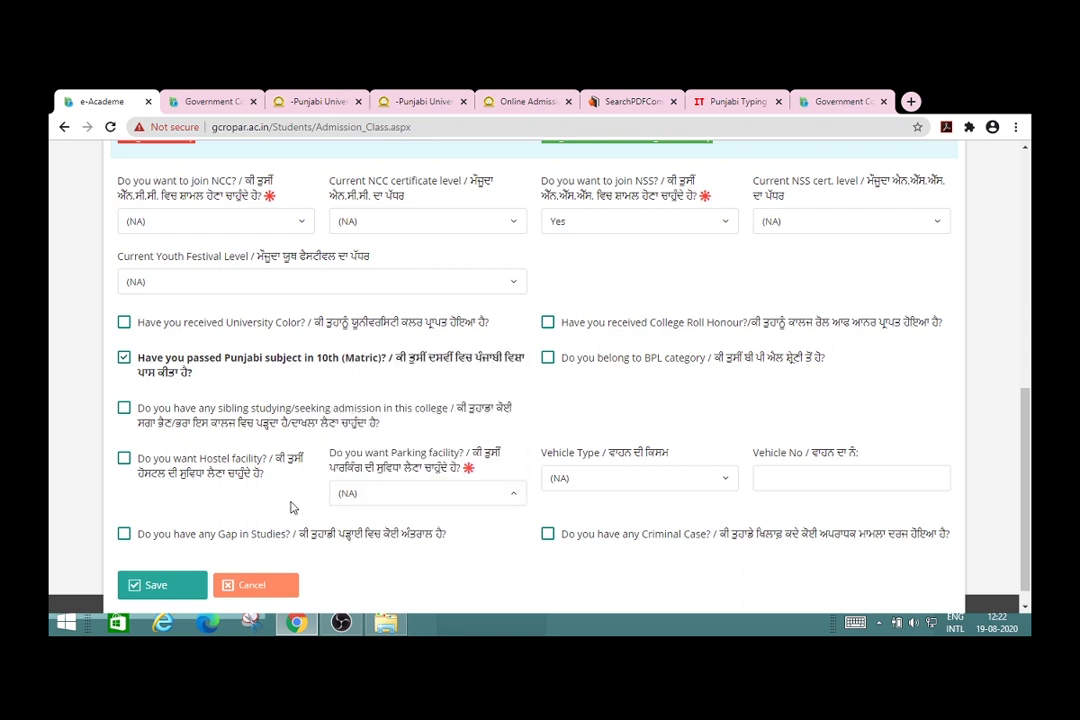
{"action": "left_click", "coordinate": [727, 486]}
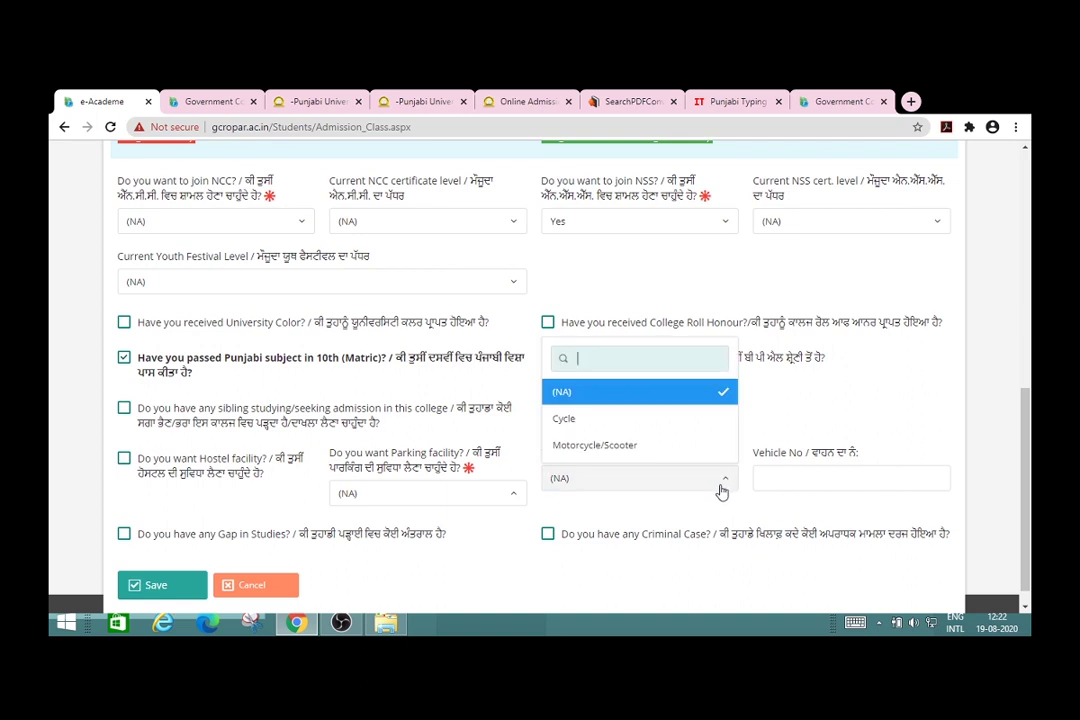
{"action": "left_click", "coordinate": [706, 503]}
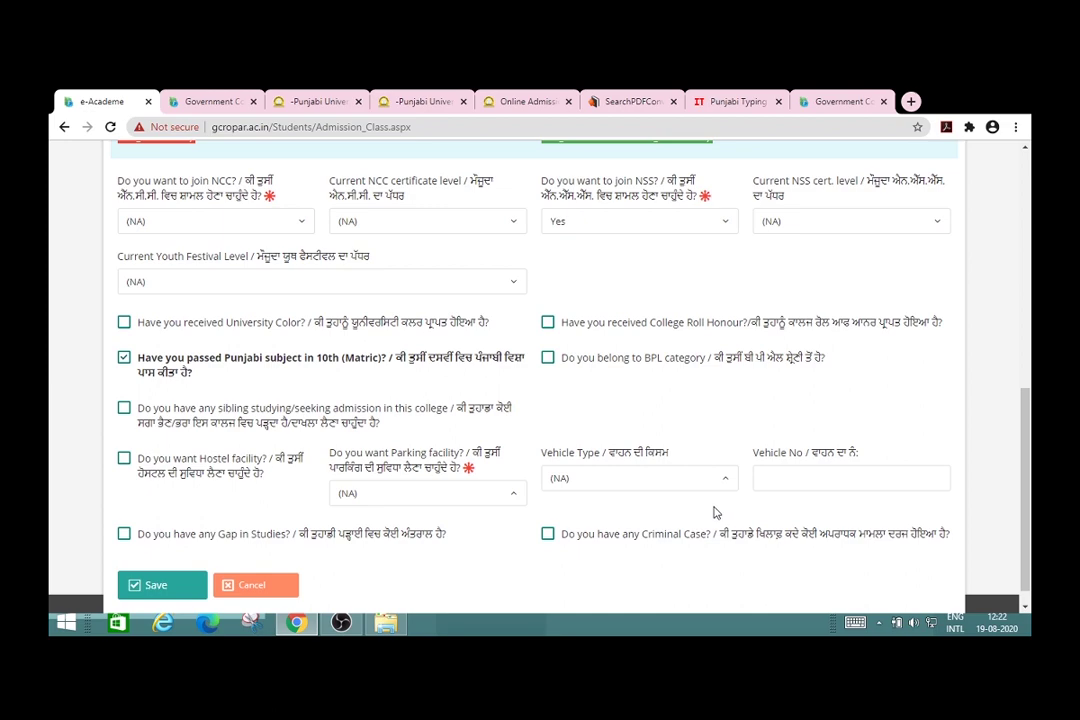
{"action": "scroll", "coordinate": [714, 512], "scroll_direction": "down", "scroll_amount": 1}
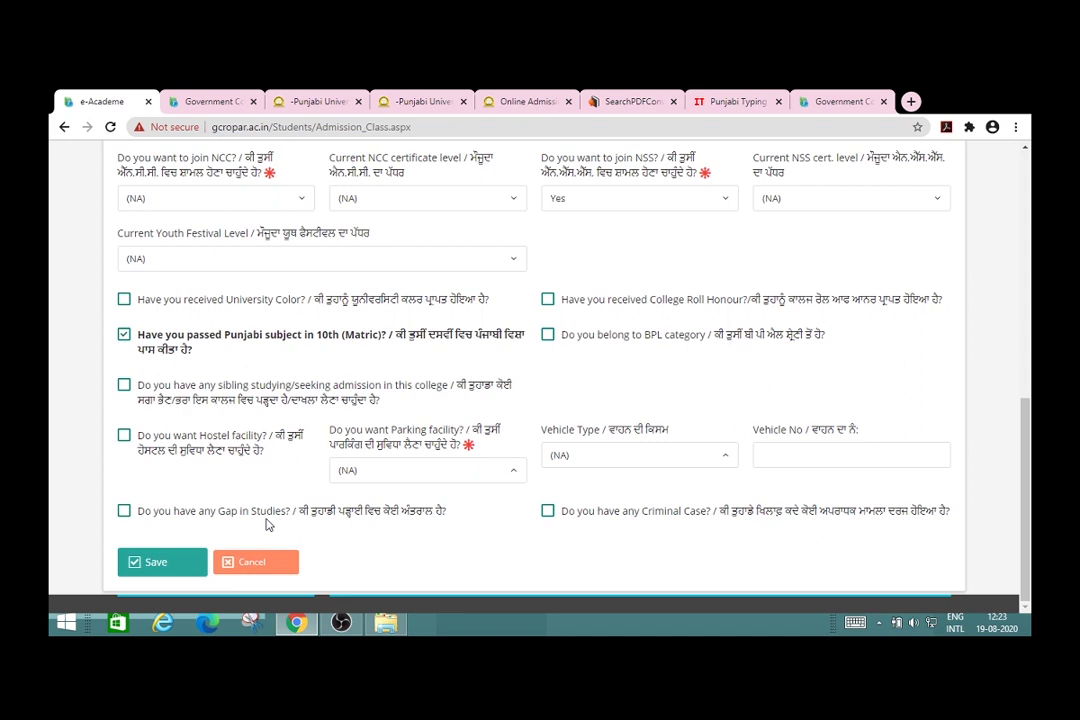
{"action": "left_click", "coordinate": [124, 512]}
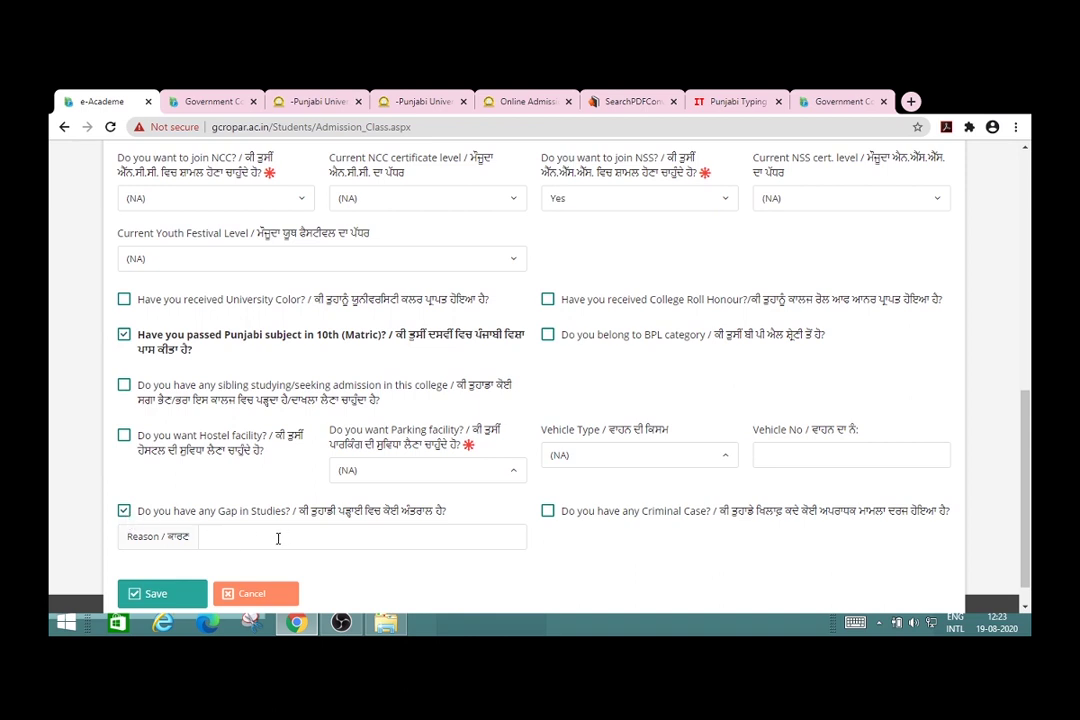
{"action": "left_click", "coordinate": [124, 511]}
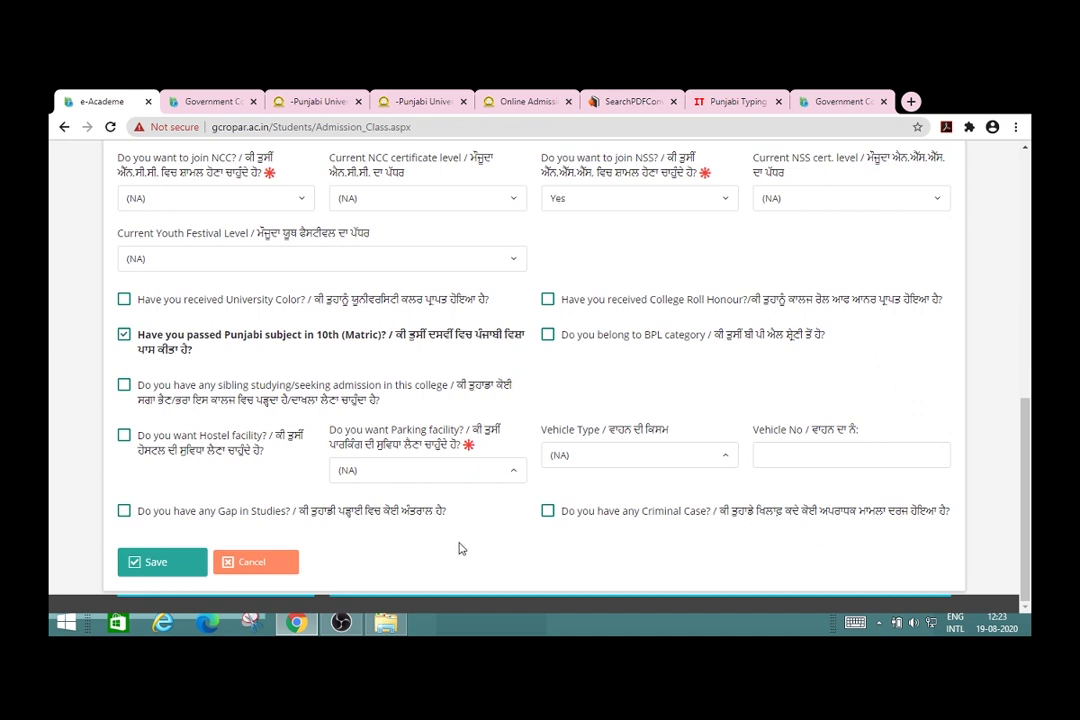
Step: Answer No for Parking facility and joining NCC, save the form, and dismiss the Record saved message
{"action": "left_click", "coordinate": [160, 577]}
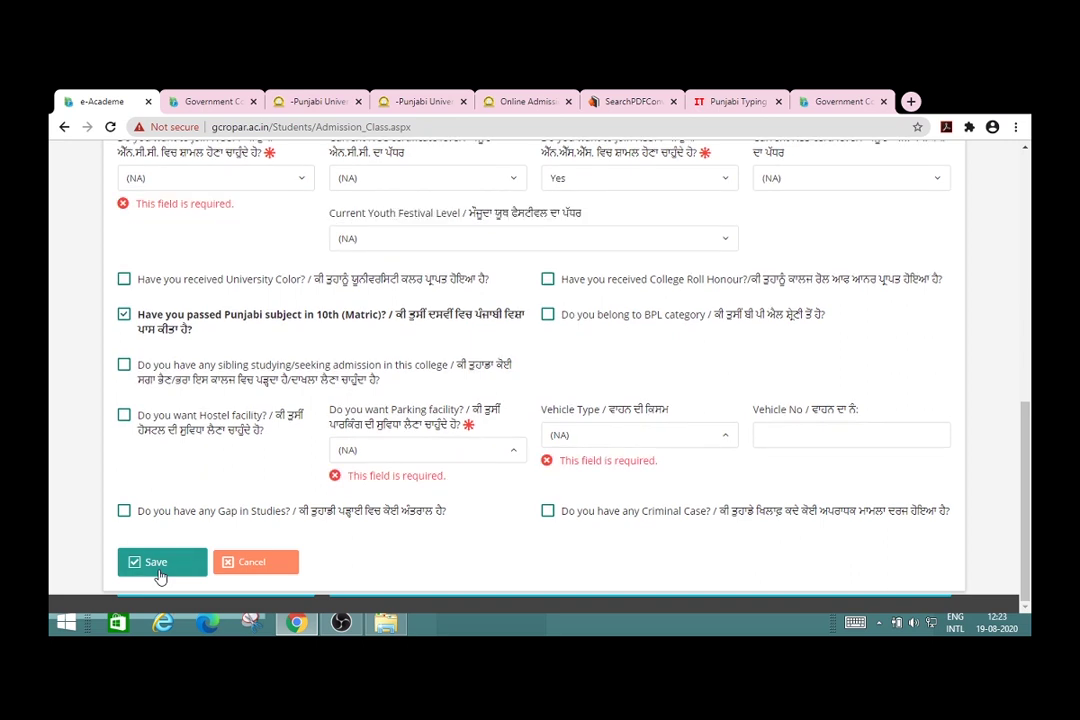
{"action": "left_click", "coordinate": [514, 455]}
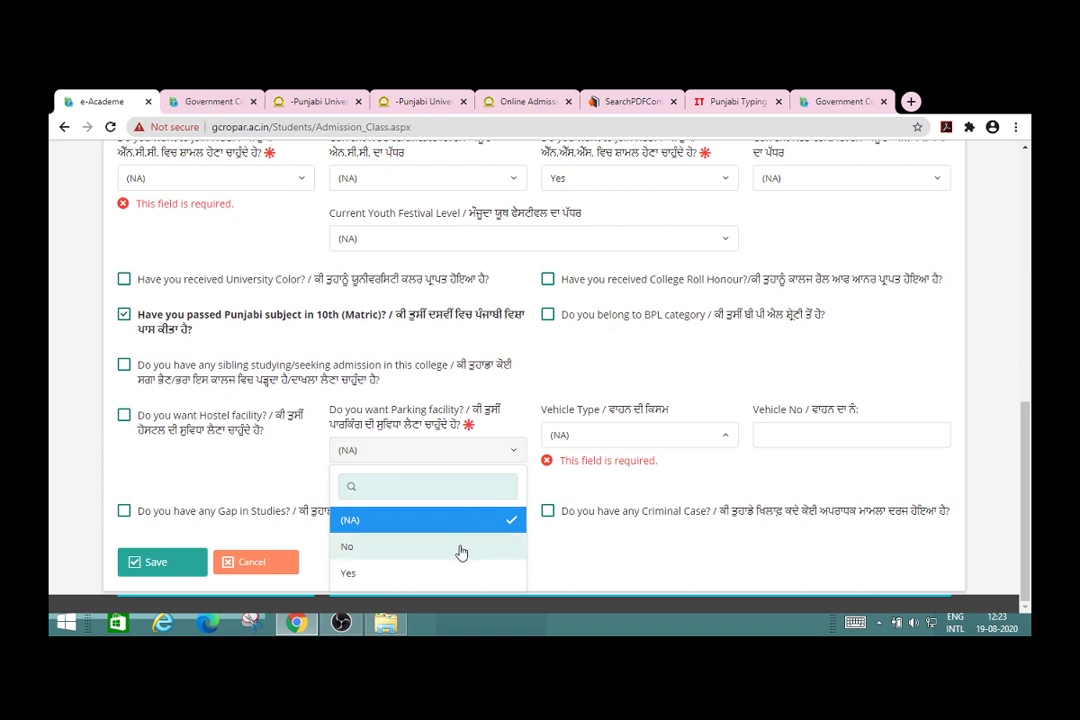
{"action": "left_click", "coordinate": [461, 552]}
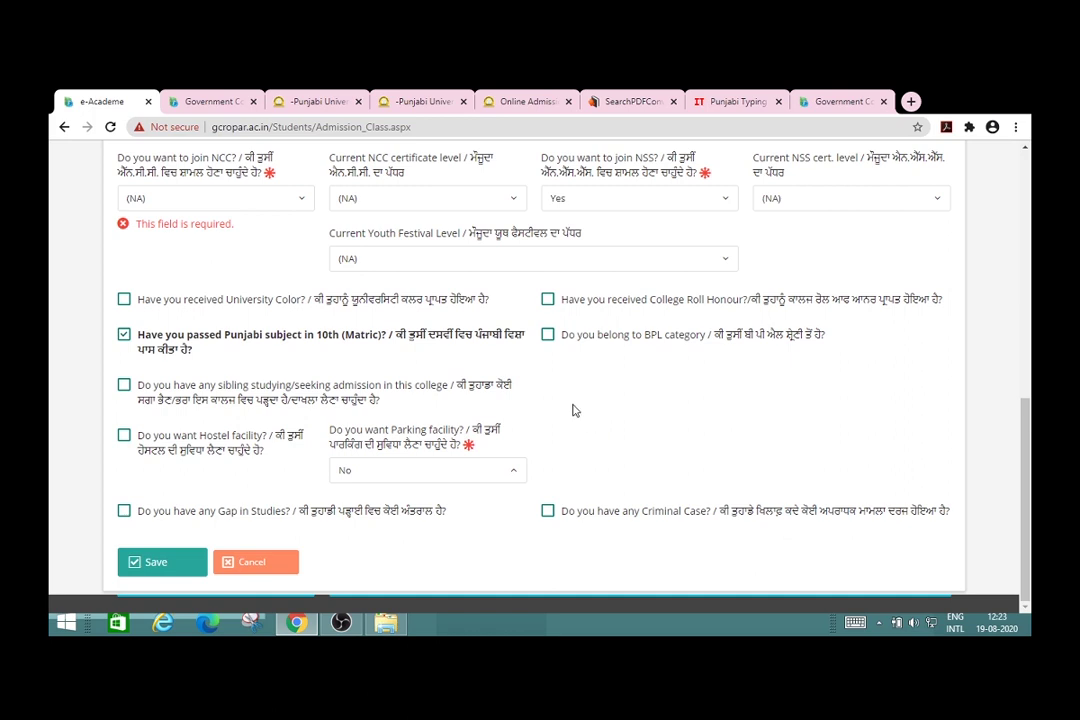
{"action": "left_click", "coordinate": [304, 205]}
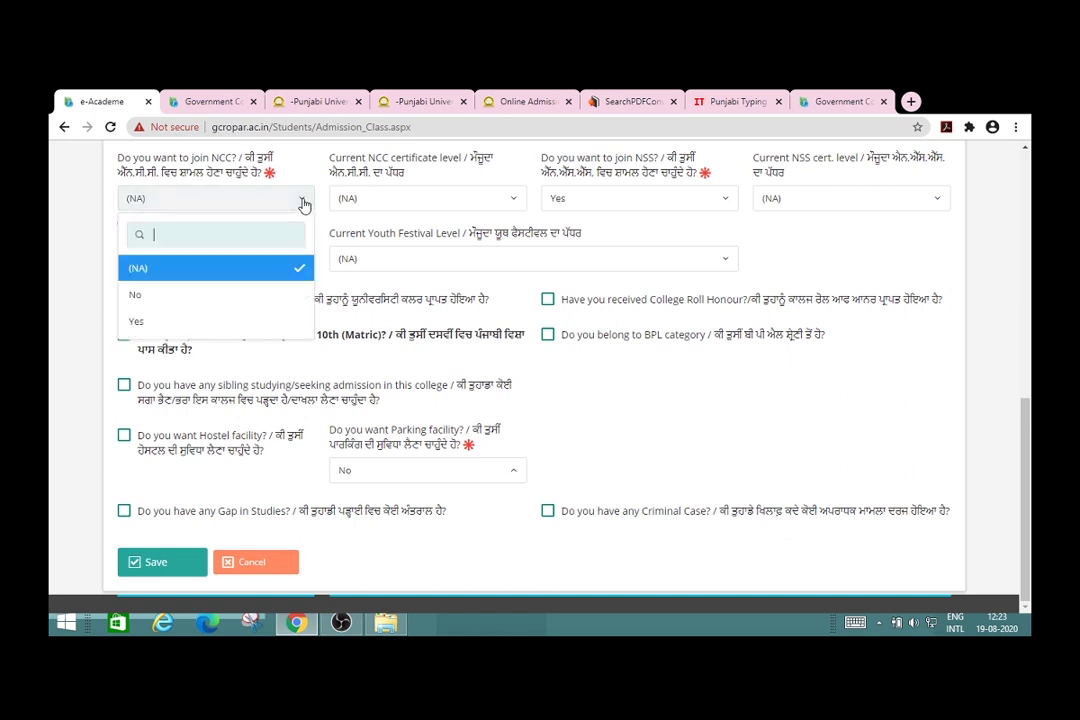
{"action": "left_click", "coordinate": [234, 296]}
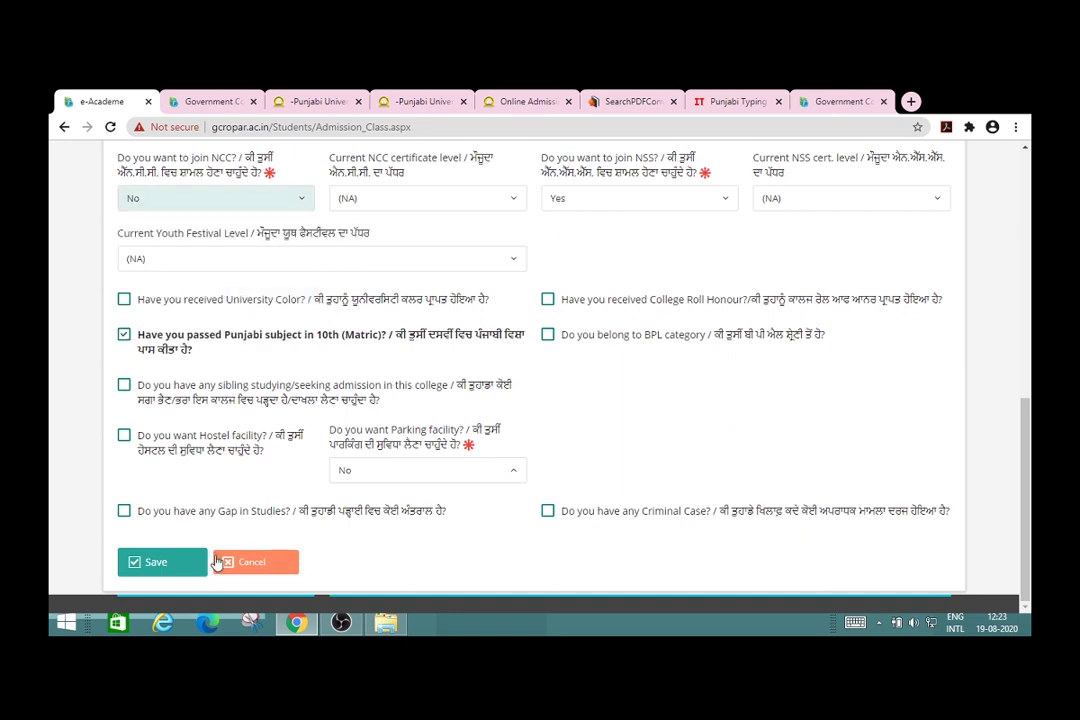
{"action": "left_click", "coordinate": [167, 565]}
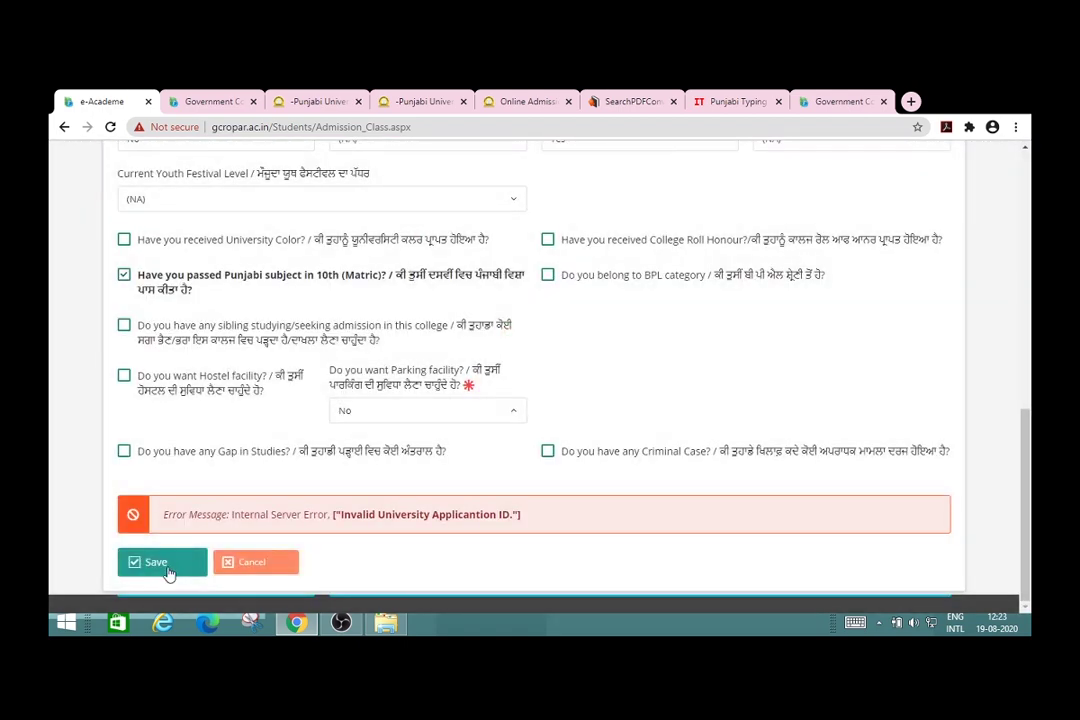
{"action": "left_click", "coordinate": [235, 565]}
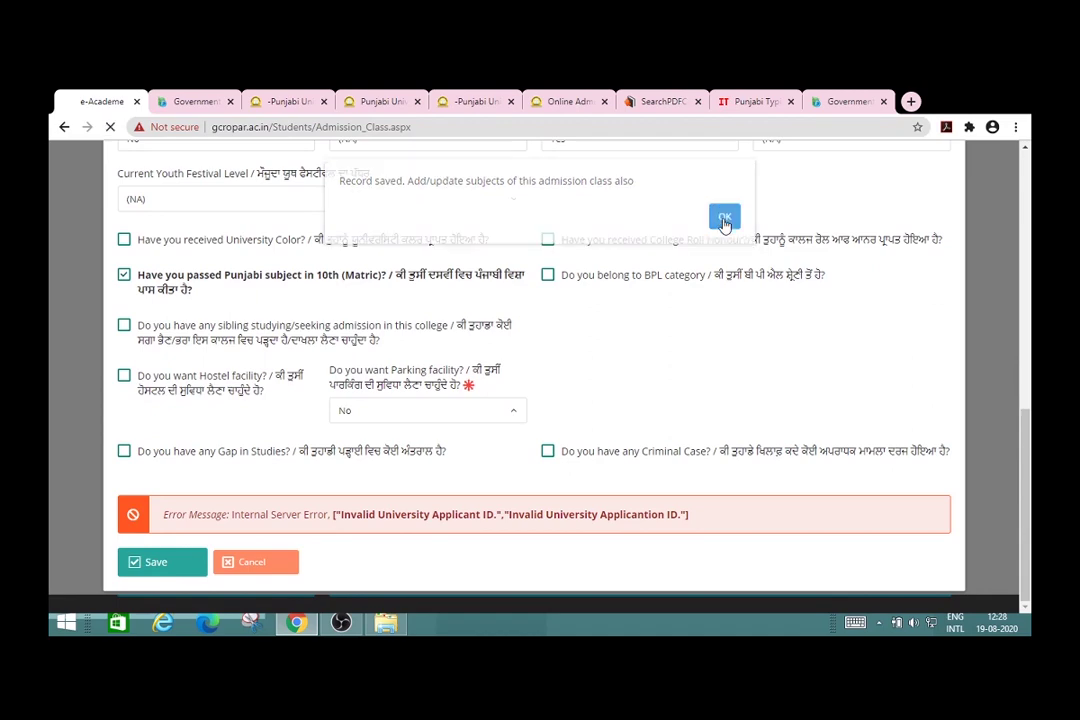
{"action": "left_click", "coordinate": [724, 222]}
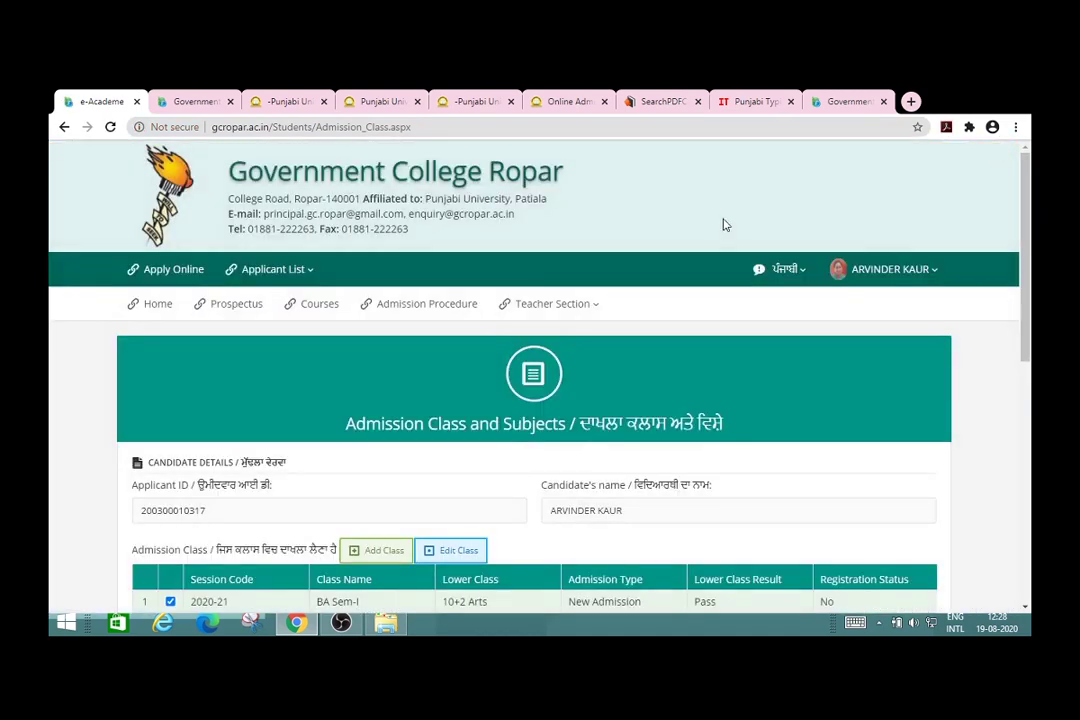
Step: Open Edit Subject List to show BA Sem-I subject preferences with compulsory English and A Group choices
{"action": "left_click", "coordinate": [1025, 424]}
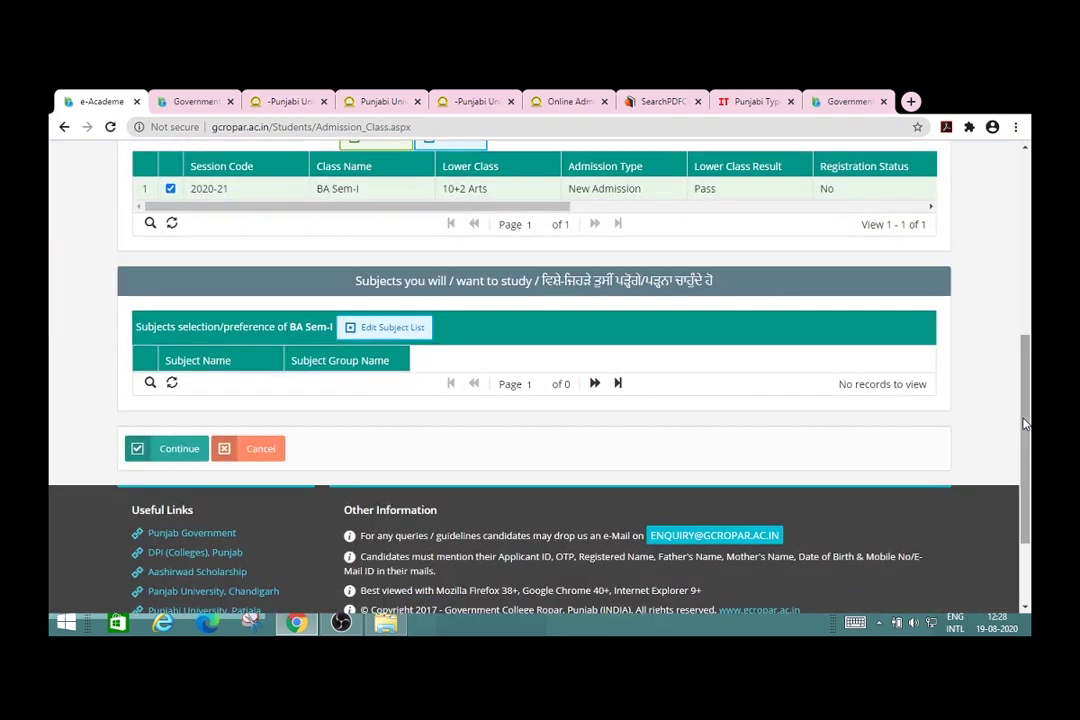
{"action": "scroll", "coordinate": [1025, 424], "scroll_direction": "up", "scroll_amount": 2}
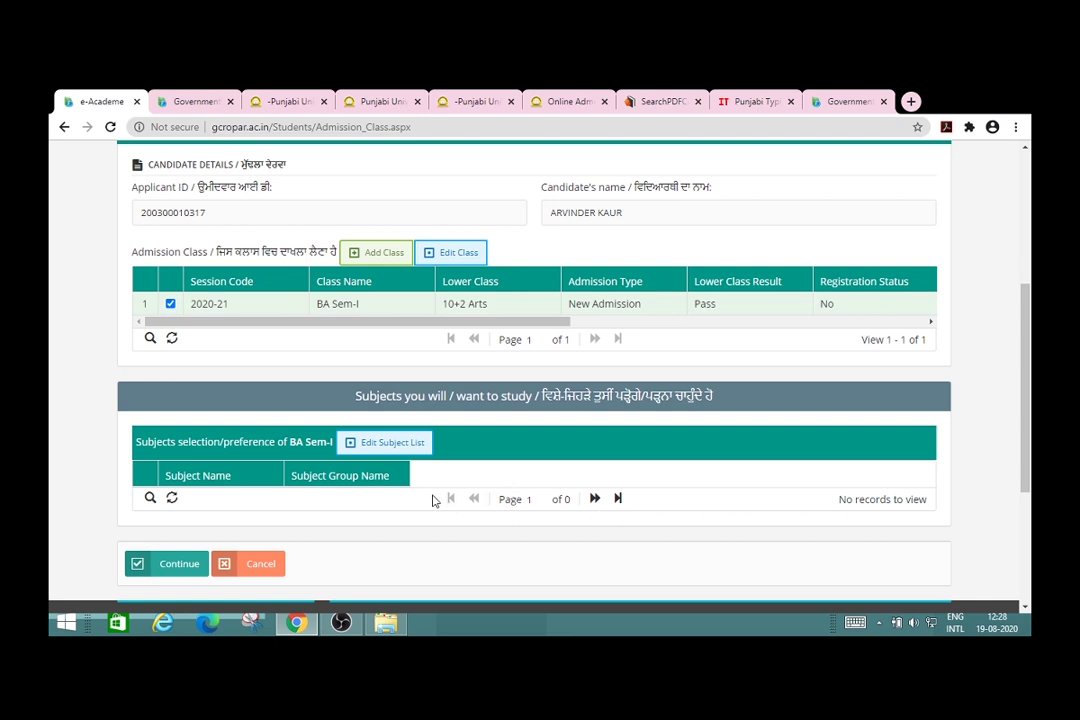
{"action": "left_click", "coordinate": [382, 447]}
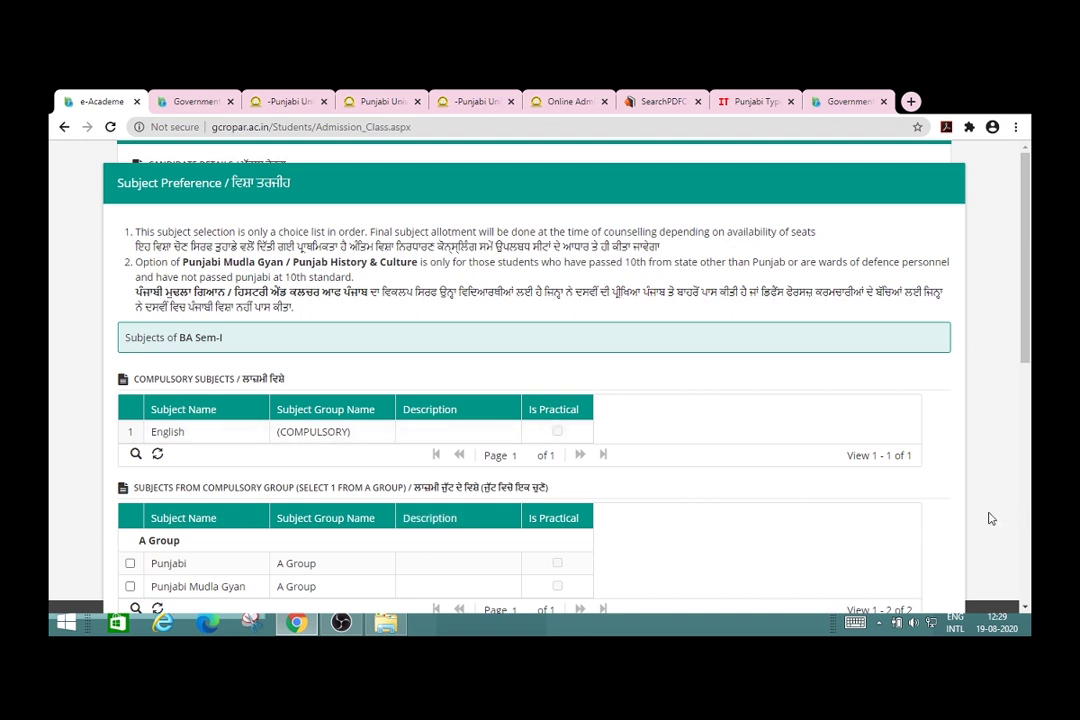
Step: Choose Punjabi as the A Group subject
{"action": "scroll", "coordinate": [991, 518], "scroll_direction": "down", "scroll_amount": 2}
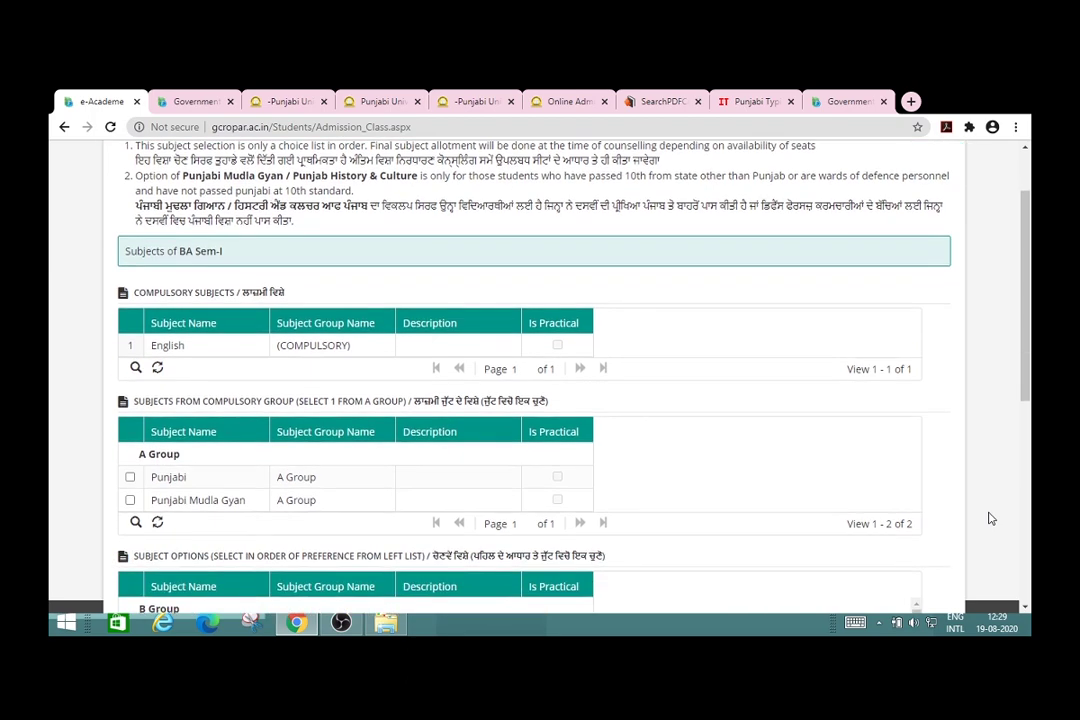
{"action": "scroll", "coordinate": [991, 518], "scroll_direction": "down", "scroll_amount": 1}
{"action": "scroll", "coordinate": [991, 518], "scroll_direction": "down", "scroll_amount": 1}
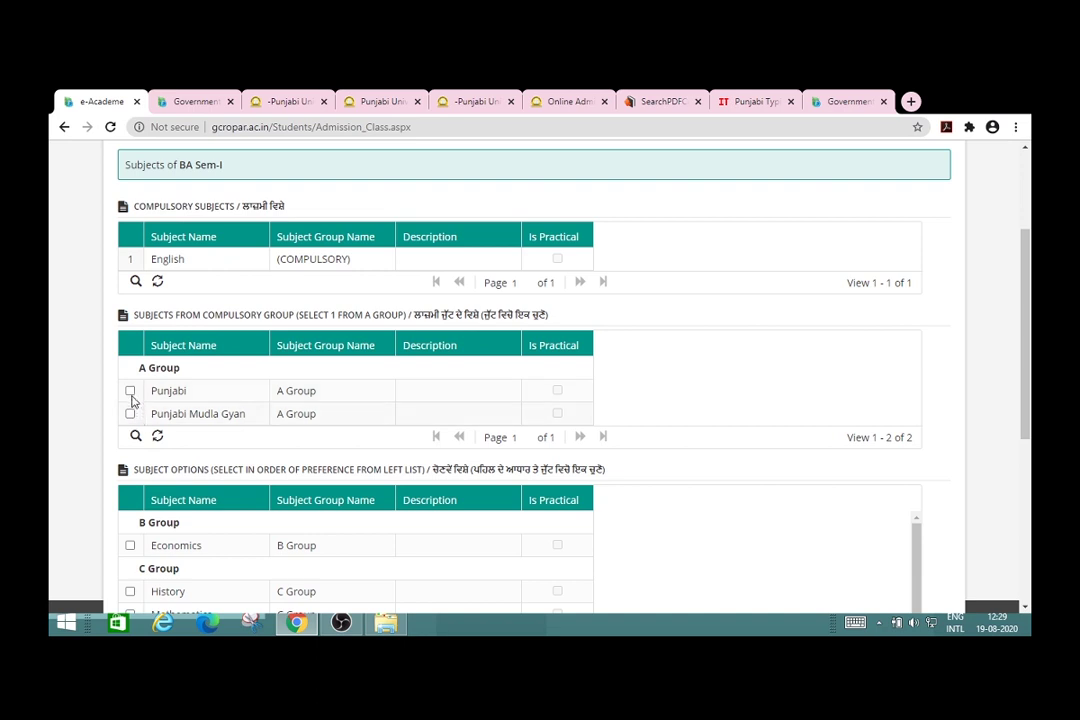
{"action": "left_click", "coordinate": [130, 391]}
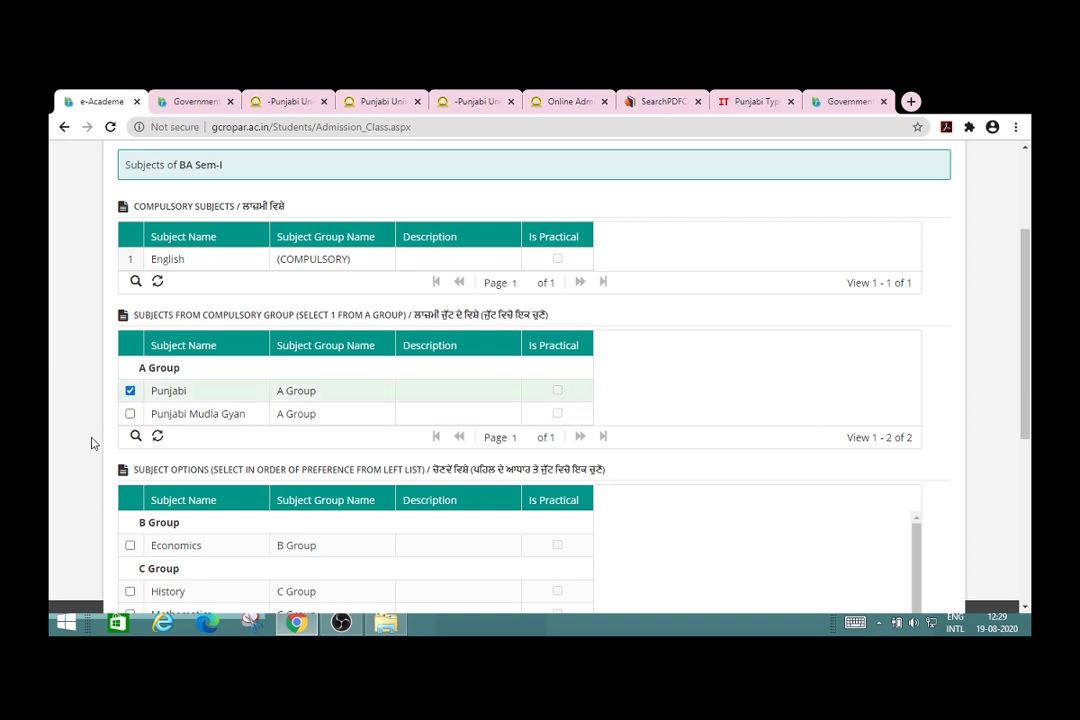
Step: Tick Economics and History as BA Sem-I subject options
{"action": "scroll", "coordinate": [75, 448], "scroll_direction": "down", "scroll_amount": 3}
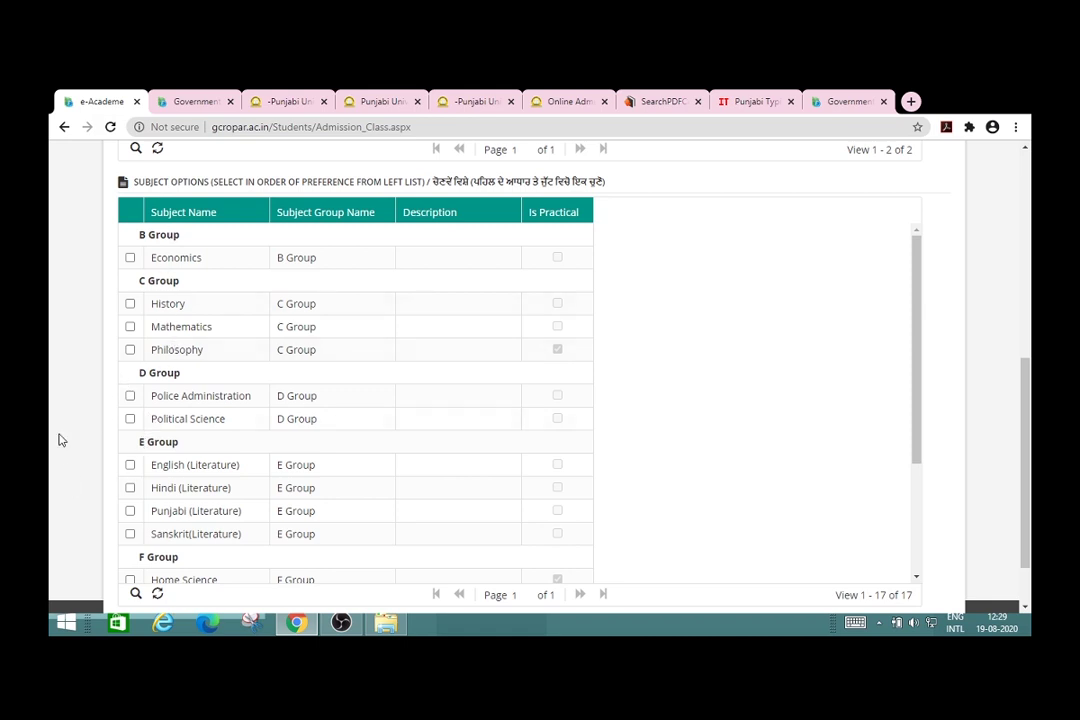
{"action": "left_click", "coordinate": [130, 258]}
{"action": "left_click", "coordinate": [130, 304]}
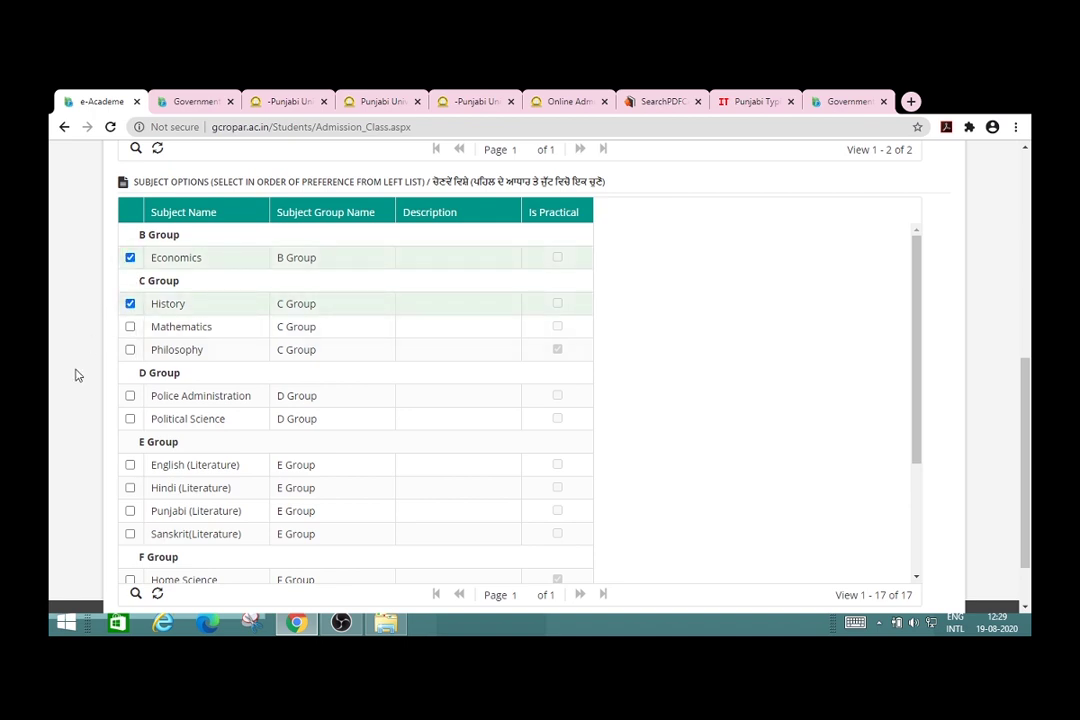
{"action": "scroll", "coordinate": [78, 375], "scroll_direction": "down", "scroll_amount": 1}
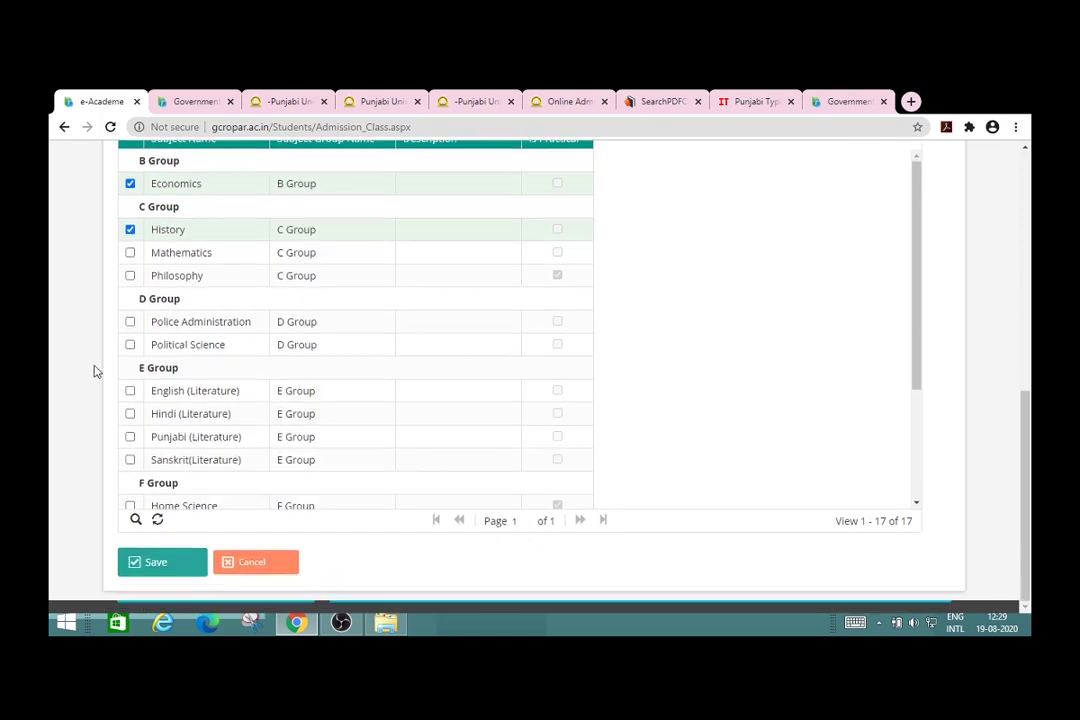
{"action": "left_click", "coordinate": [918, 471]}
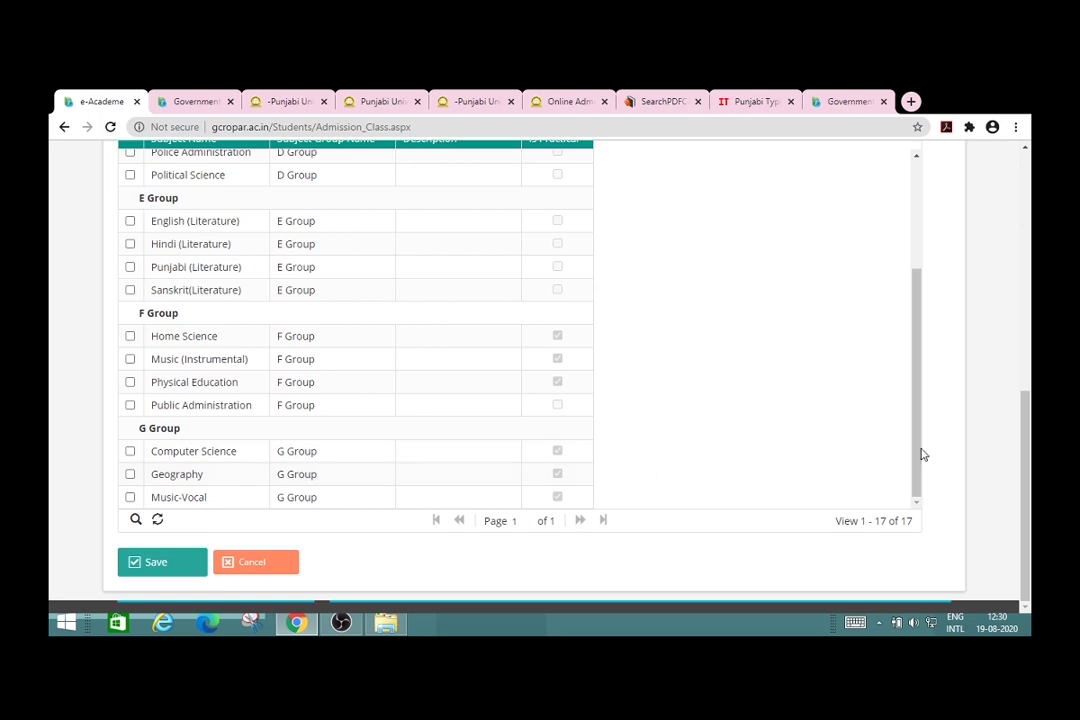
Step: Tick Home Science in F Group, then save the BA Sem-I subject choices
{"action": "left_click", "coordinate": [1027, 323]}
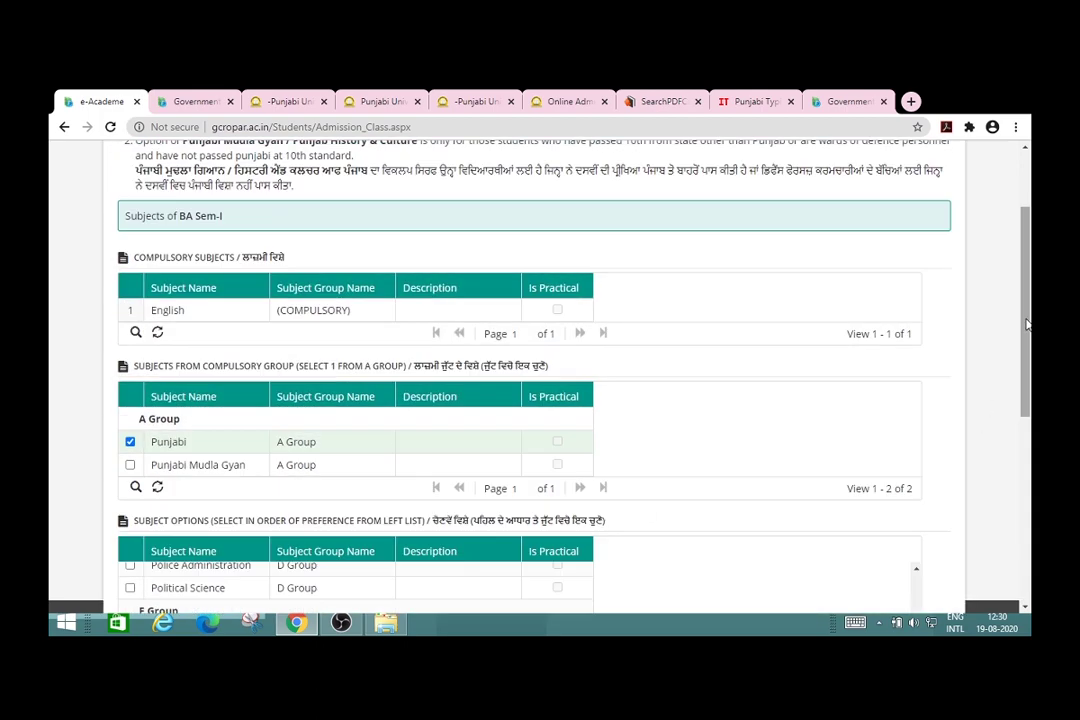
{"action": "left_click", "coordinate": [1027, 515]}
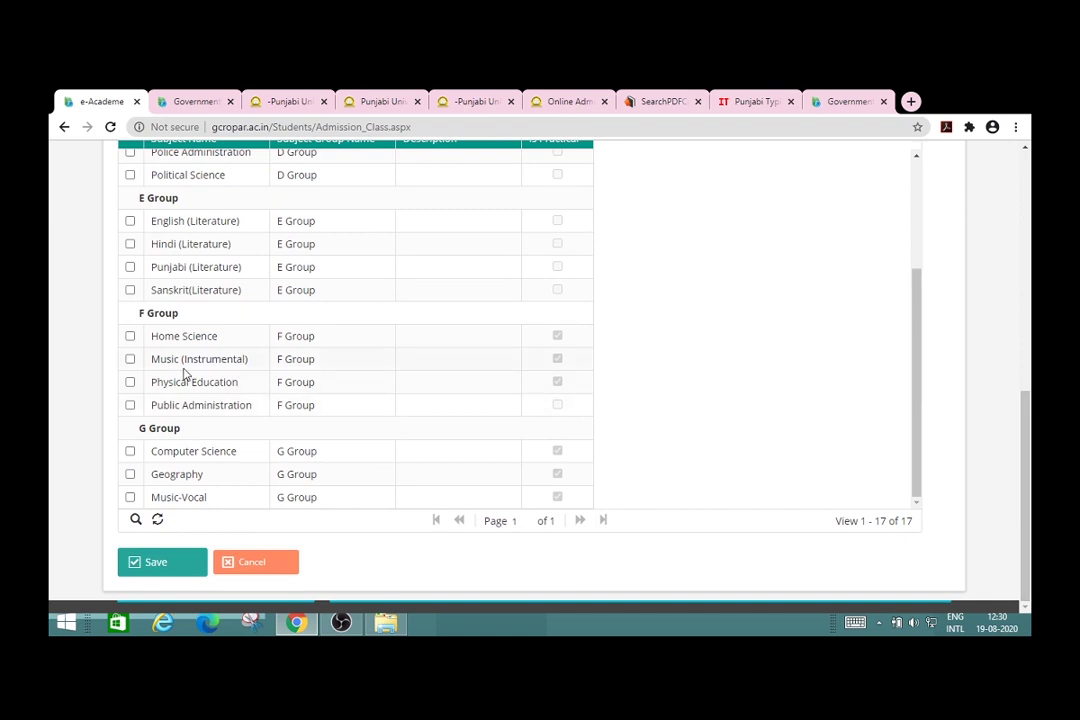
{"action": "left_click", "coordinate": [130, 337]}
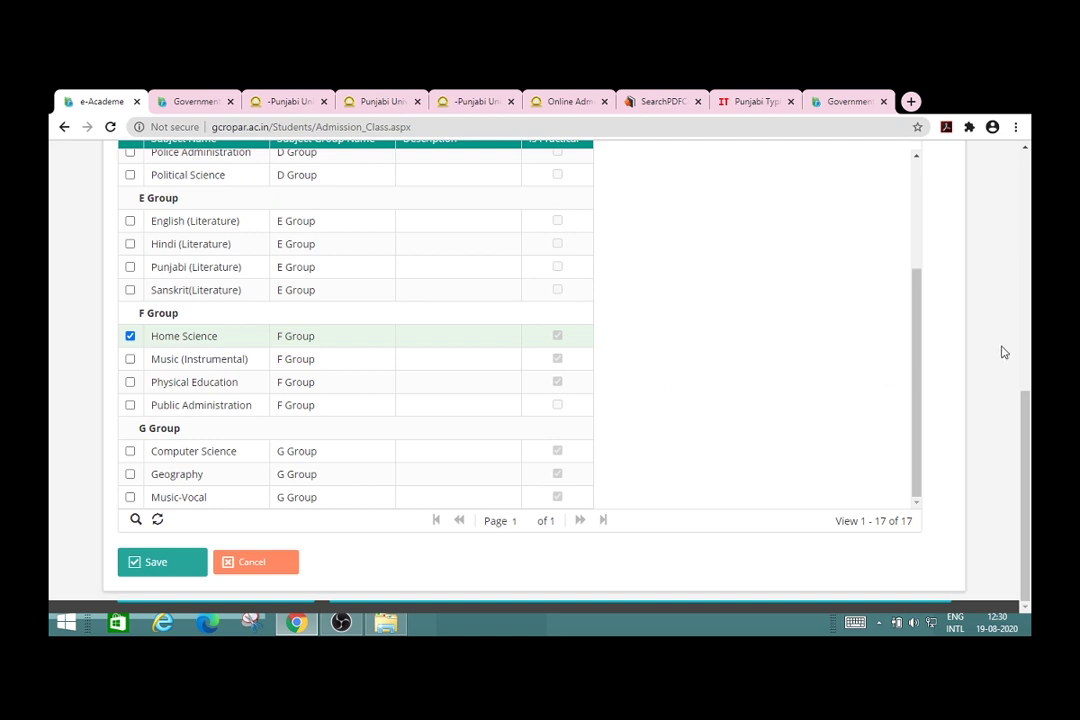
{"action": "left_click", "coordinate": [1025, 278]}
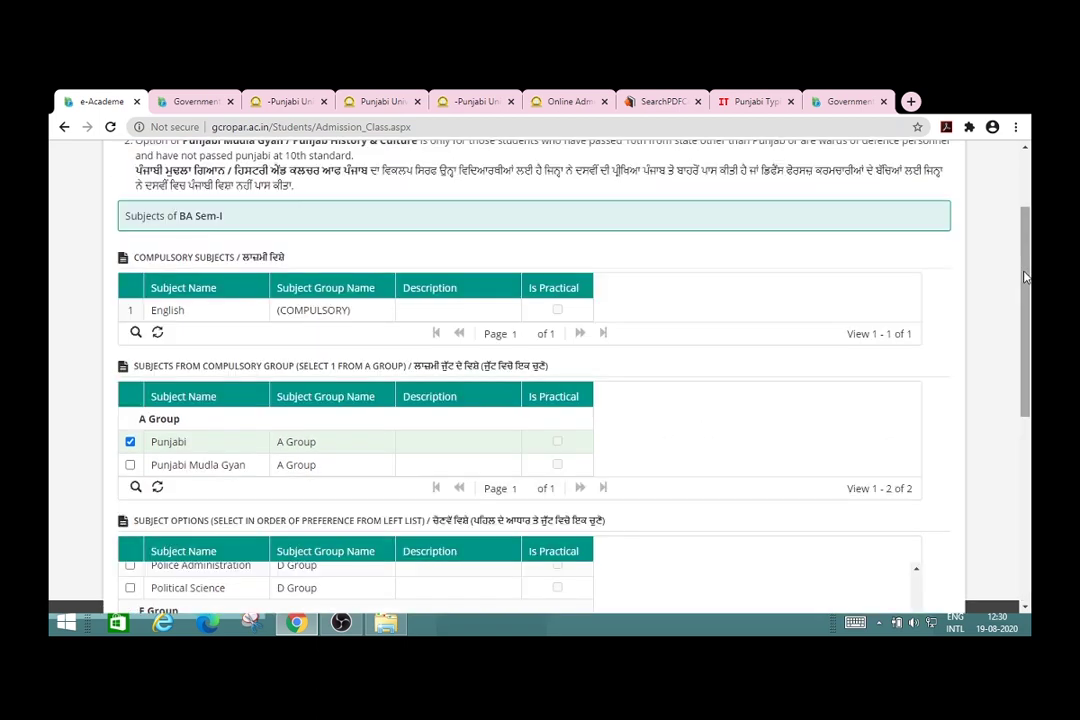
{"action": "left_click", "coordinate": [1026, 522]}
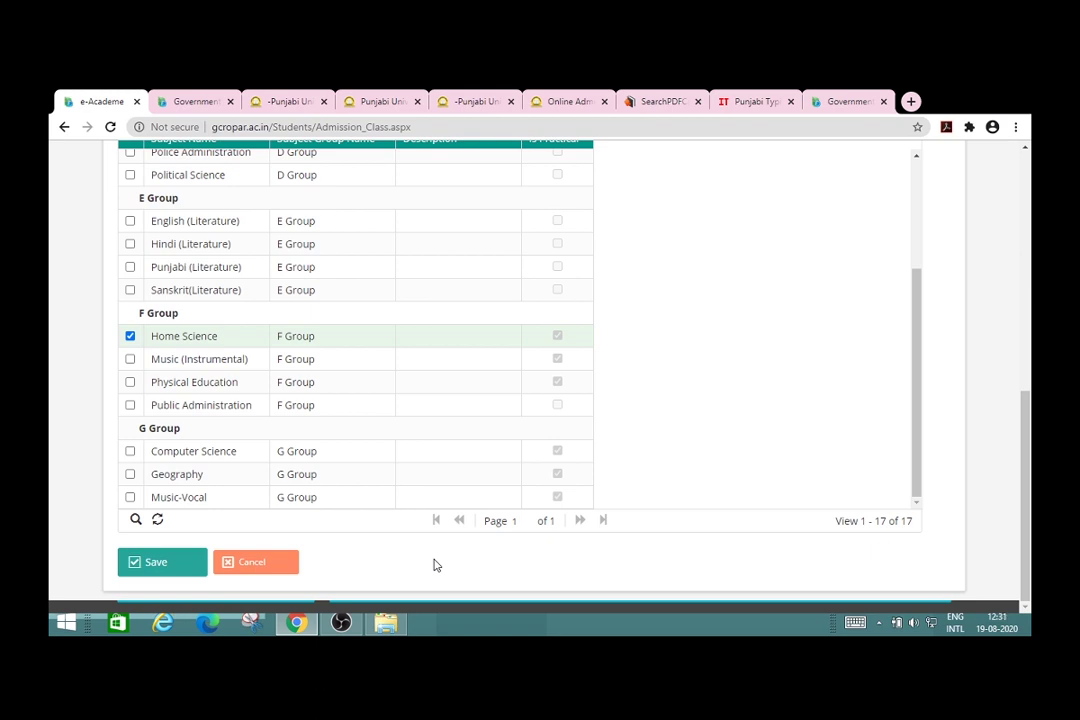
{"action": "left_click", "coordinate": [152, 568]}
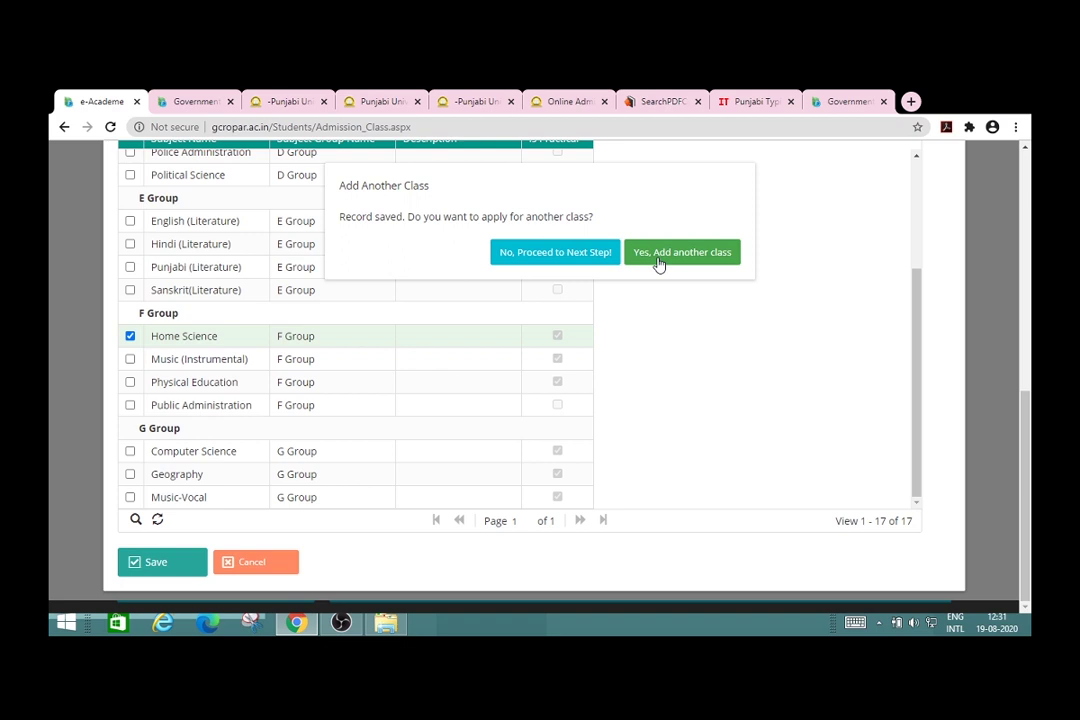
Step: Decline adding another class, verify the registered mobile number, then go to Check Application Status
{"action": "left_click", "coordinate": [578, 256]}
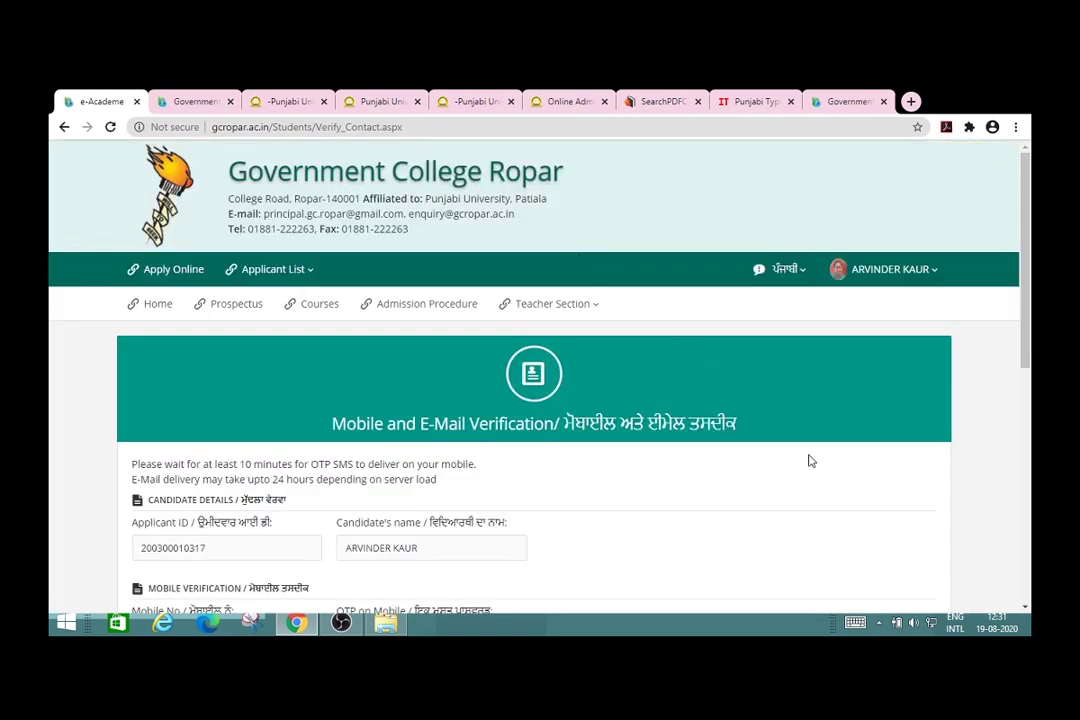
{"action": "scroll", "coordinate": [983, 467], "scroll_direction": "down", "scroll_amount": 3}
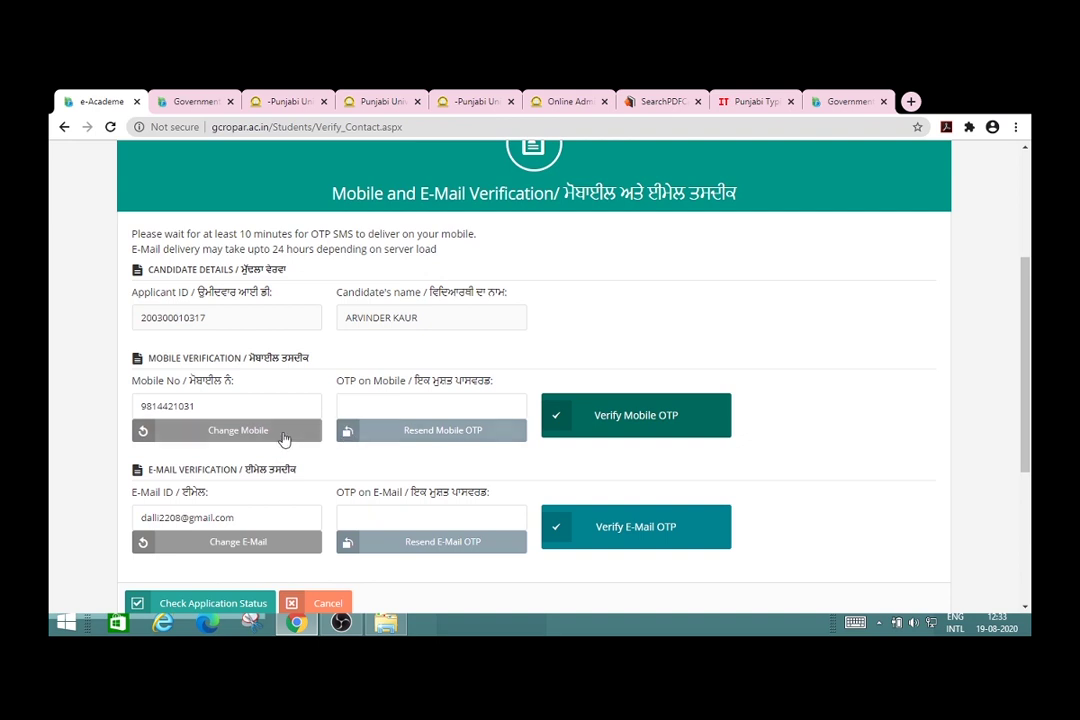
{"action": "left_click", "coordinate": [268, 410]}
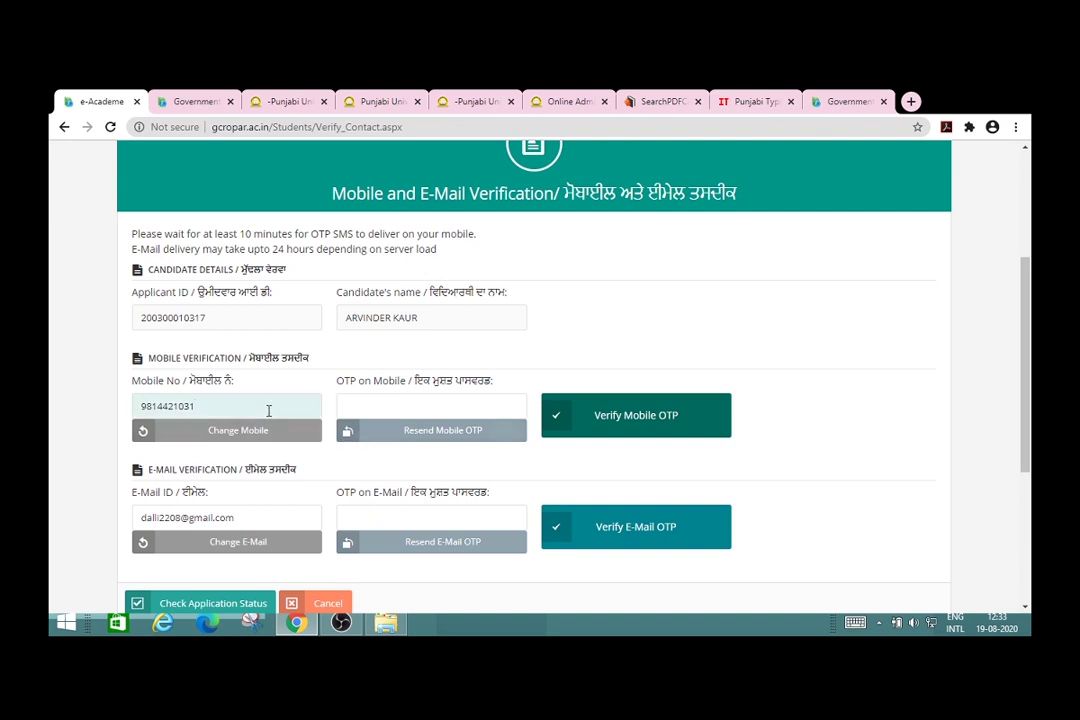
{"action": "left_click", "coordinate": [889, 468]}
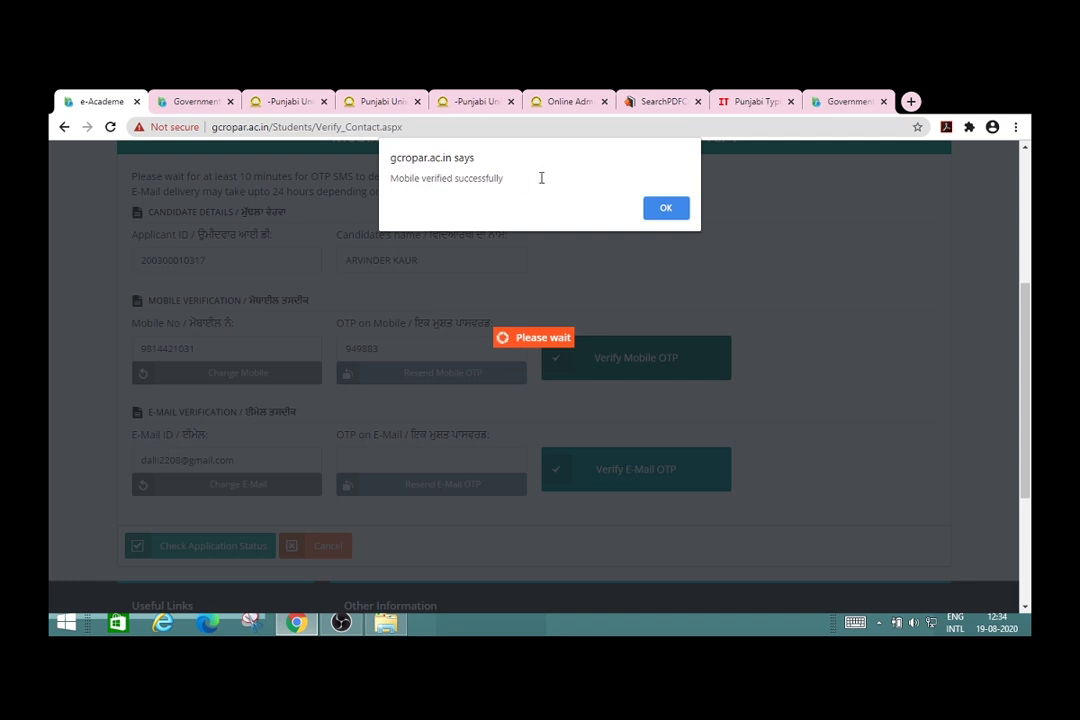
{"action": "left_click", "coordinate": [665, 209]}
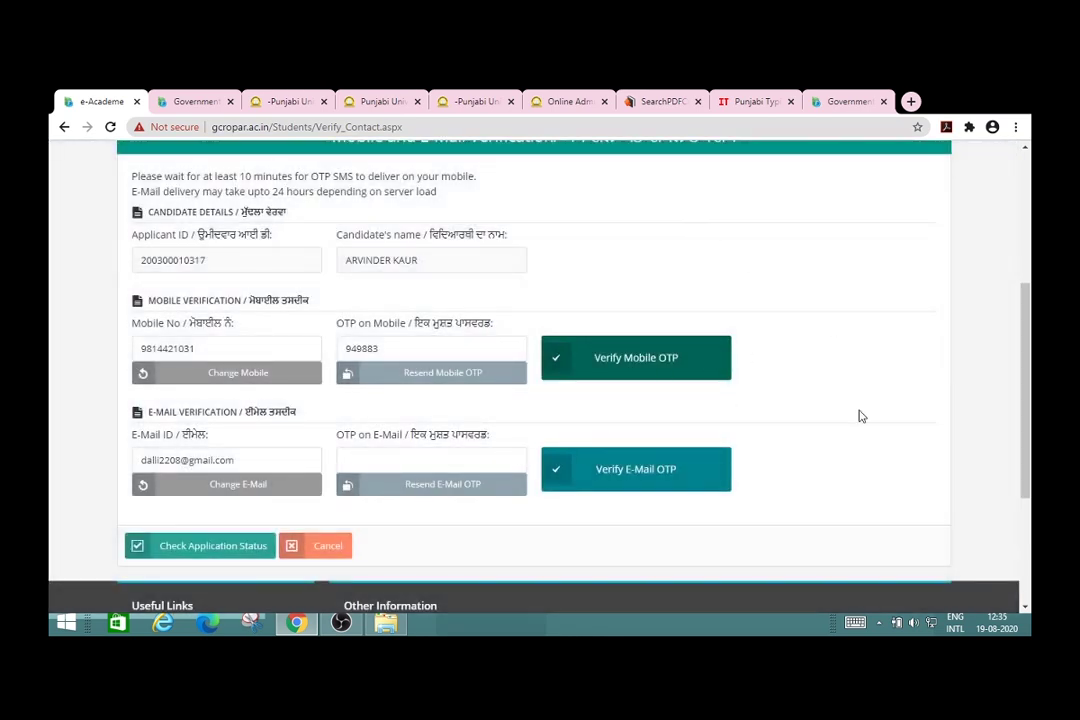
{"action": "scroll", "coordinate": [862, 416], "scroll_direction": "down", "scroll_amount": 1}
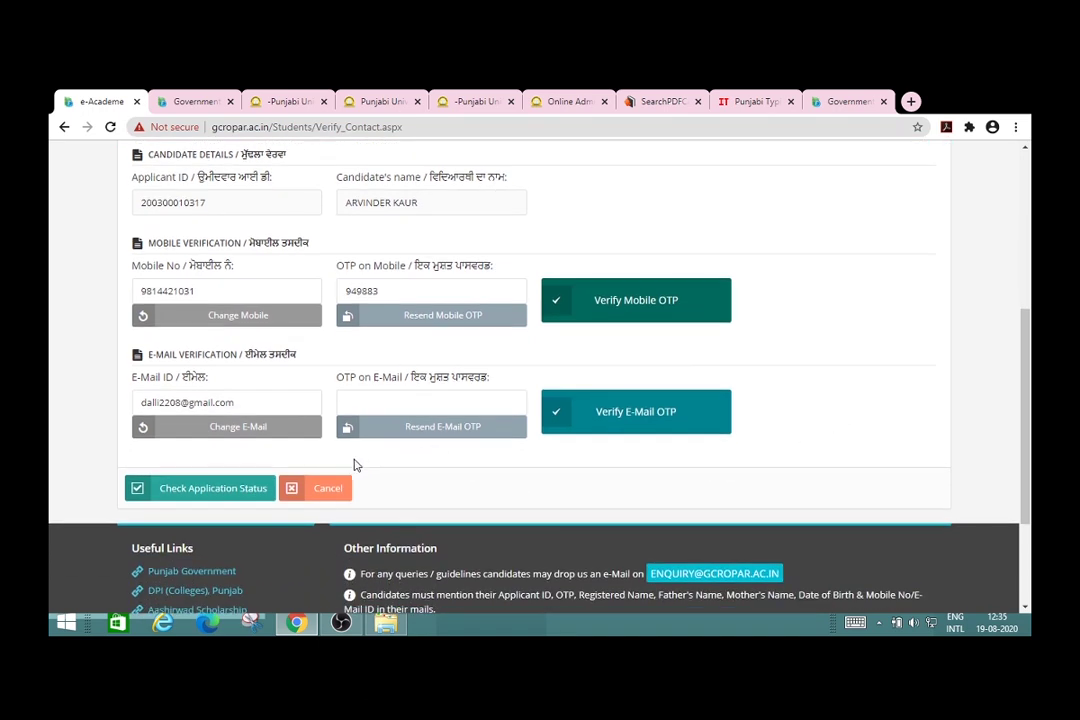
{"action": "left_click", "coordinate": [183, 497]}
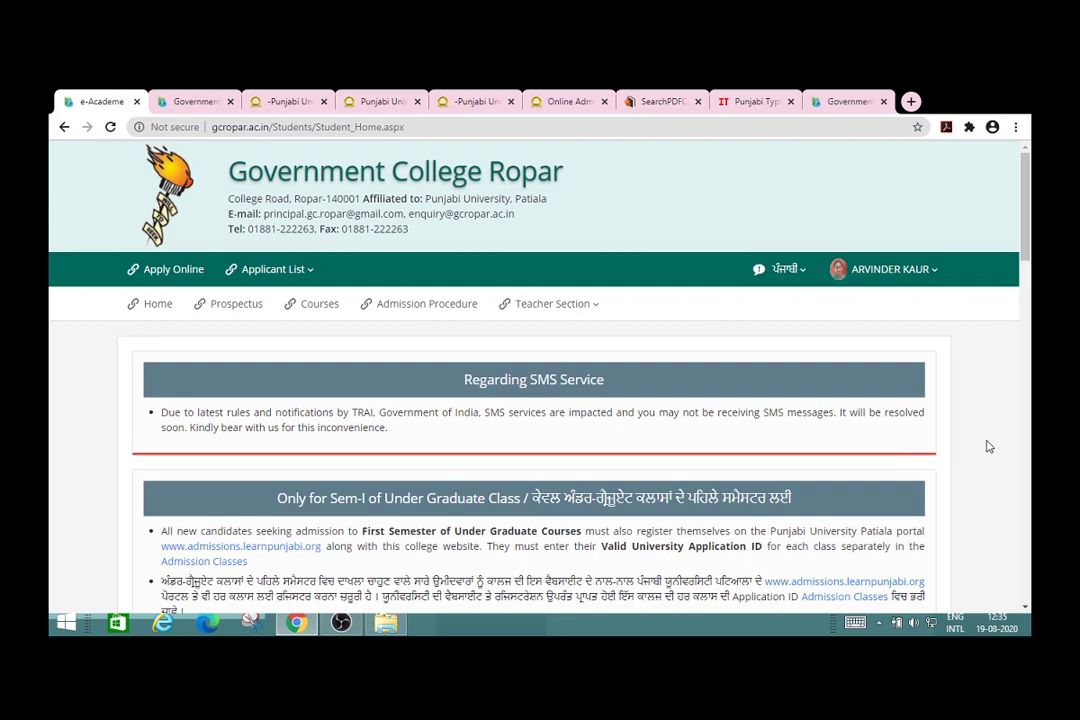
Step: Scroll to the Application Status checklist and the applied BA Sem-I 2020-21 class table
{"action": "scroll", "coordinate": [988, 446], "scroll_direction": "down", "scroll_amount": 5}
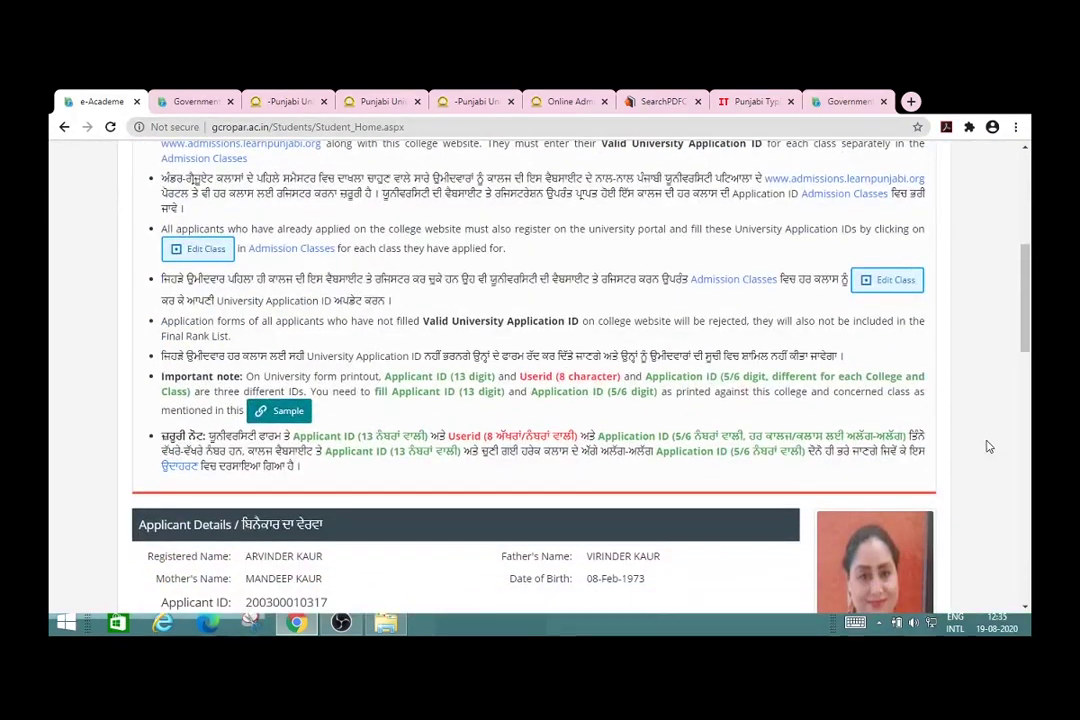
{"action": "scroll", "coordinate": [988, 446], "scroll_direction": "down", "scroll_amount": 3}
{"action": "scroll", "coordinate": [988, 446], "scroll_direction": "down", "scroll_amount": 3}
{"action": "scroll", "coordinate": [988, 446], "scroll_direction": "down", "scroll_amount": 3}
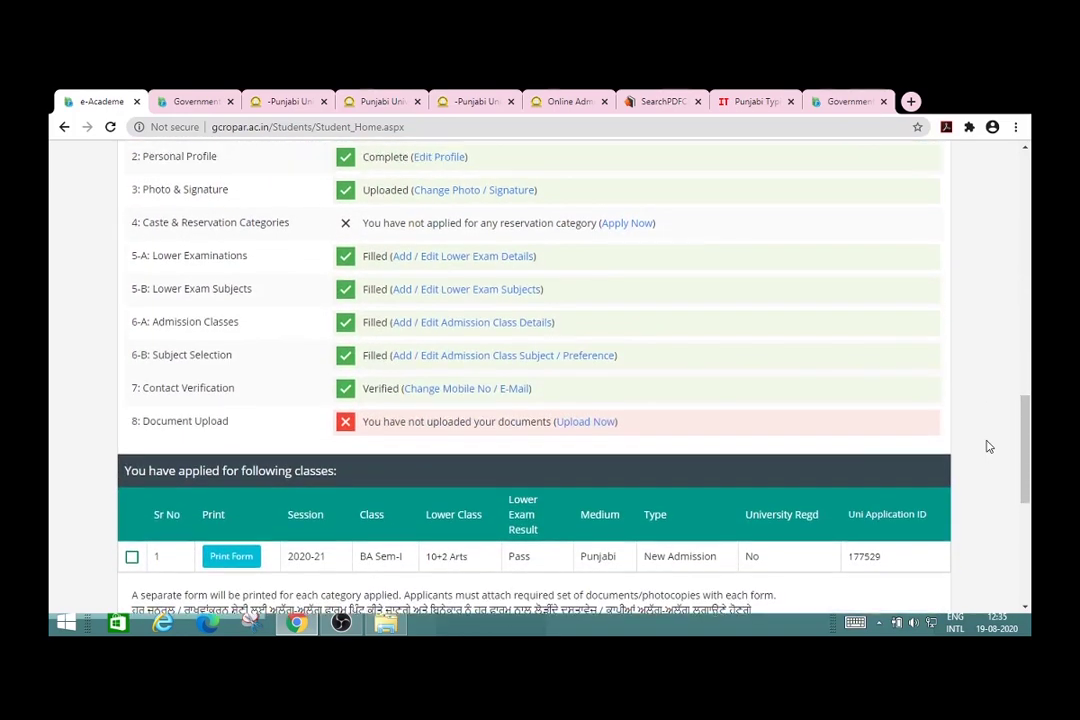
{"action": "scroll", "coordinate": [988, 446], "scroll_direction": "up", "scroll_amount": 1}
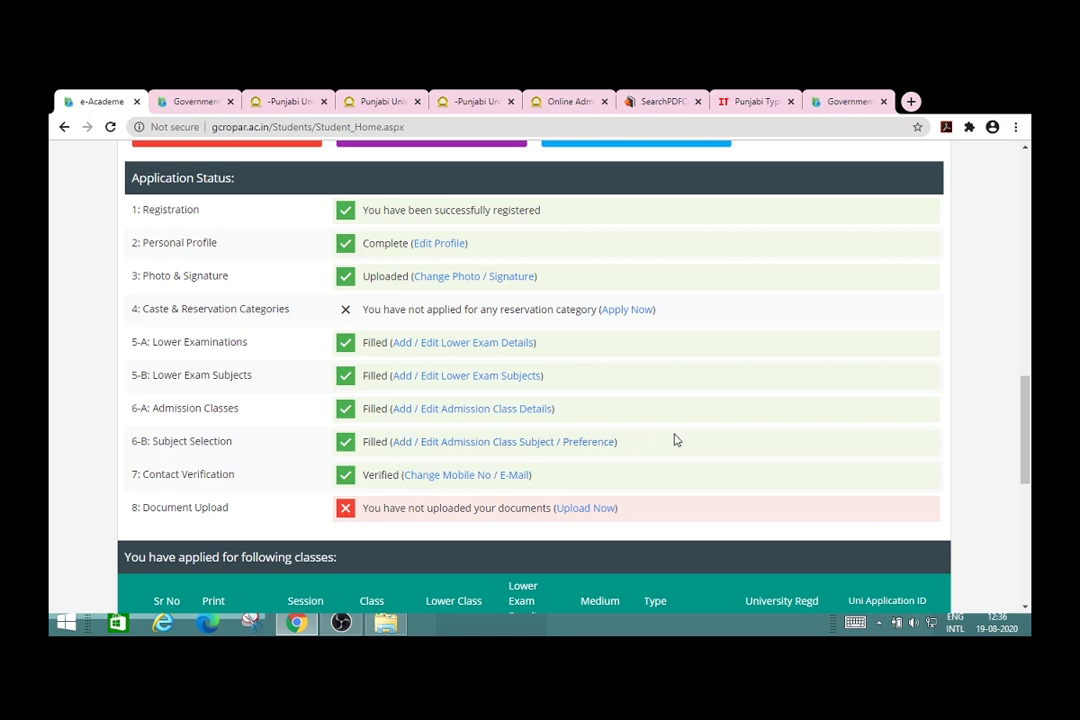
{"action": "scroll", "coordinate": [674, 440], "scroll_direction": "down", "scroll_amount": 1}
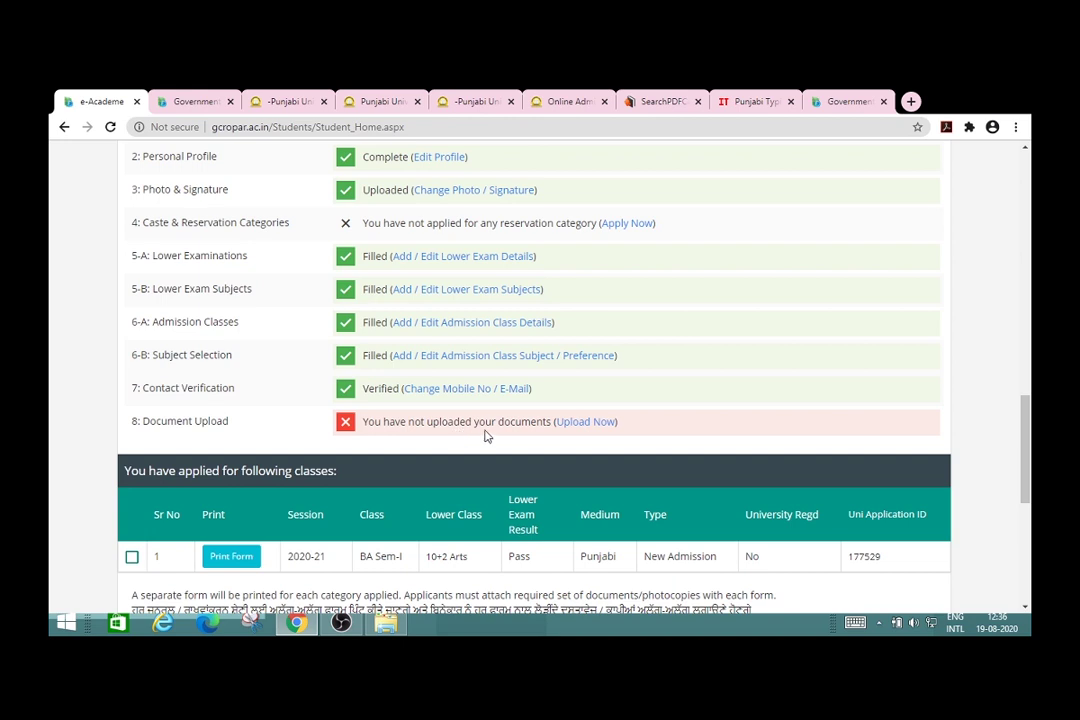
Step: Open Upload Now for documents and scroll through all nine document slots
{"action": "left_click", "coordinate": [580, 424]}
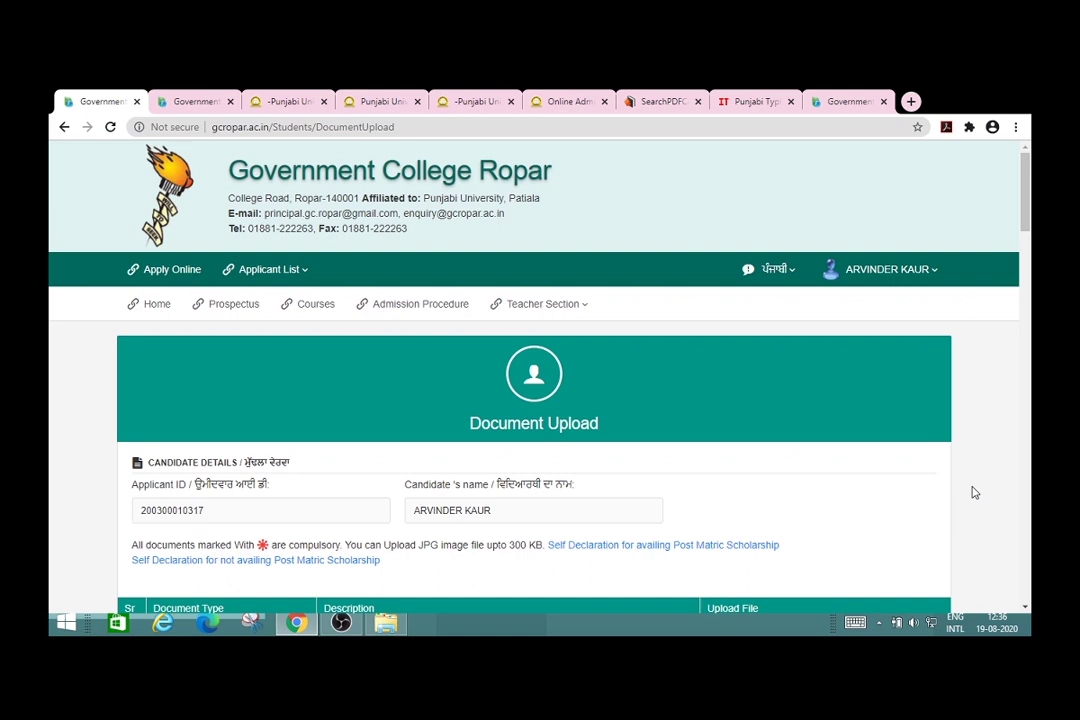
{"action": "scroll", "coordinate": [971, 492], "scroll_direction": "down", "scroll_amount": 1}
{"action": "scroll", "coordinate": [975, 492], "scroll_direction": "down", "scroll_amount": 3}
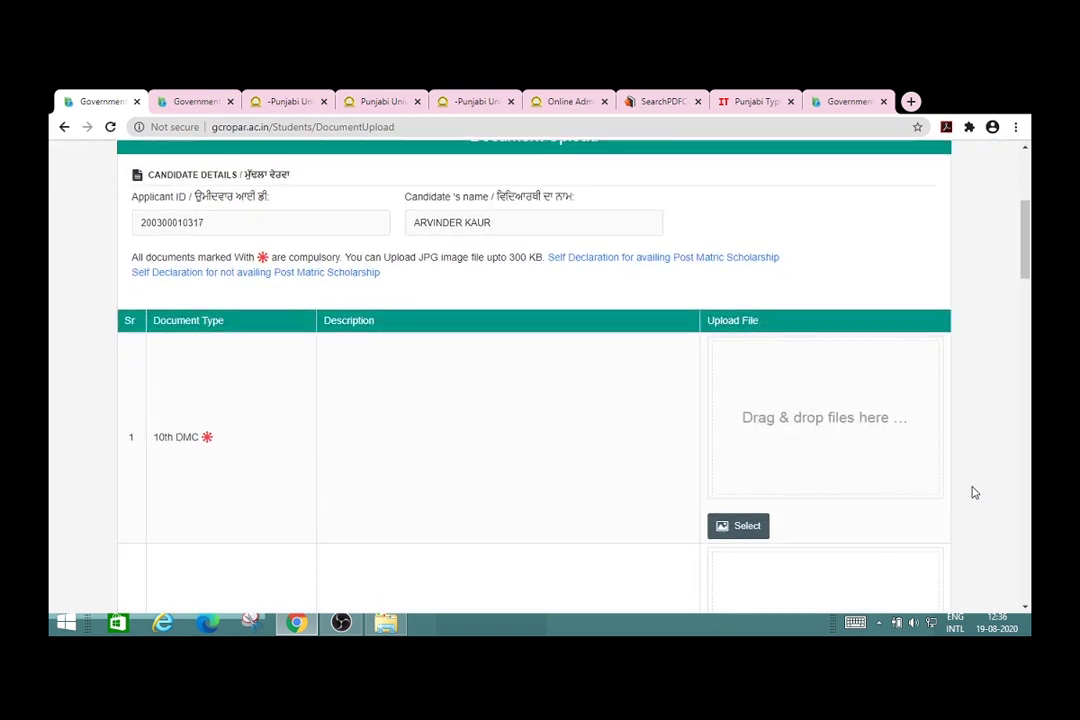
{"action": "scroll", "coordinate": [975, 492], "scroll_direction": "down", "scroll_amount": 1}
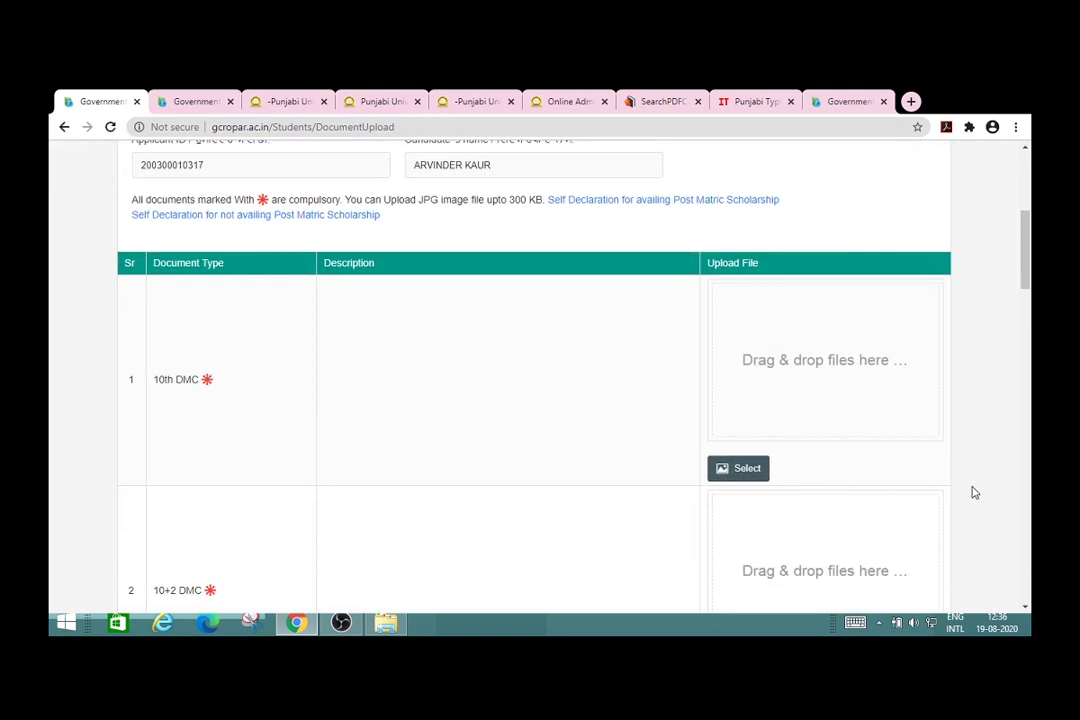
{"action": "scroll", "coordinate": [975, 492], "scroll_direction": "down", "scroll_amount": 1}
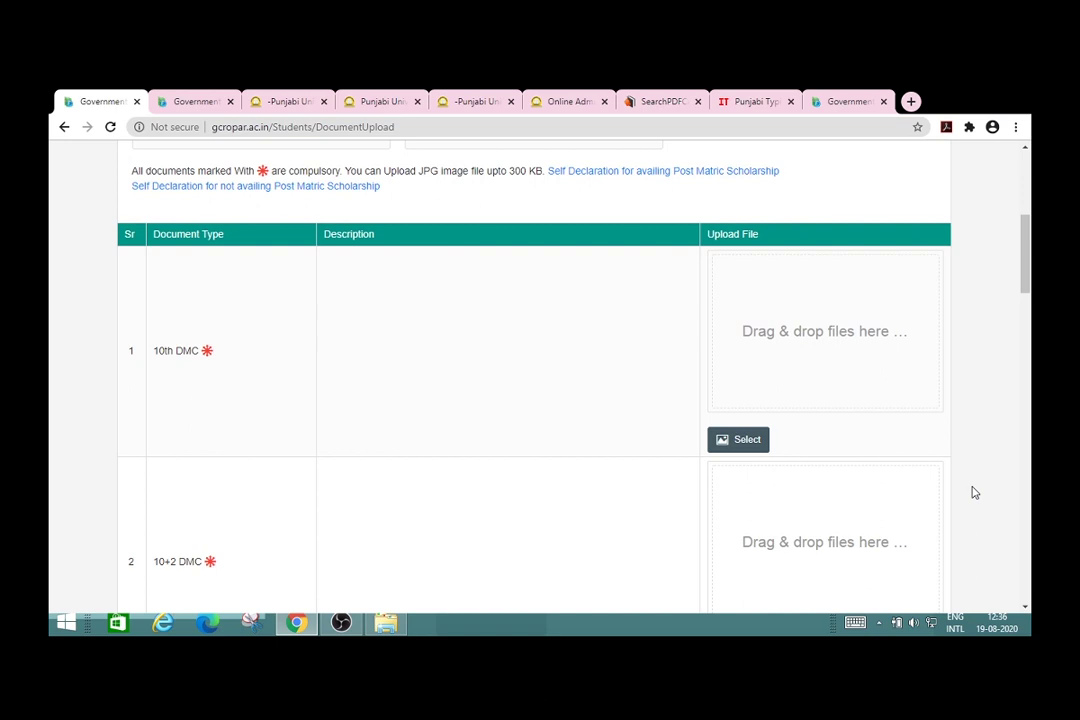
{"action": "scroll", "coordinate": [975, 492], "scroll_direction": "down", "scroll_amount": 4}
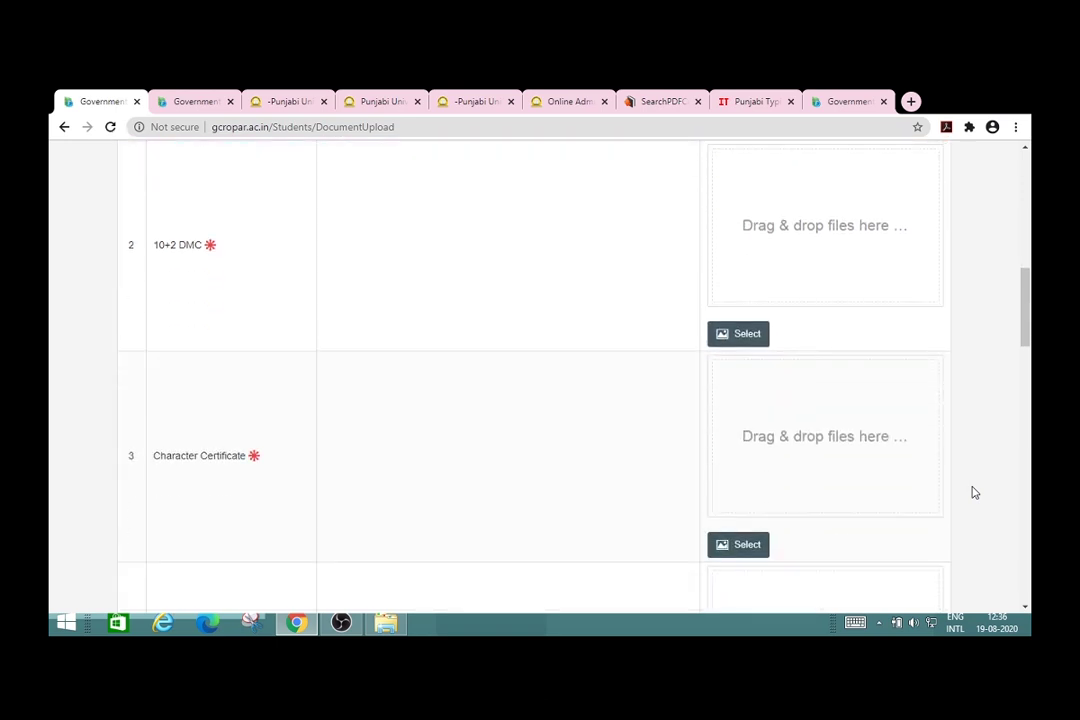
{"action": "scroll", "coordinate": [975, 492], "scroll_direction": "down", "scroll_amount": 3}
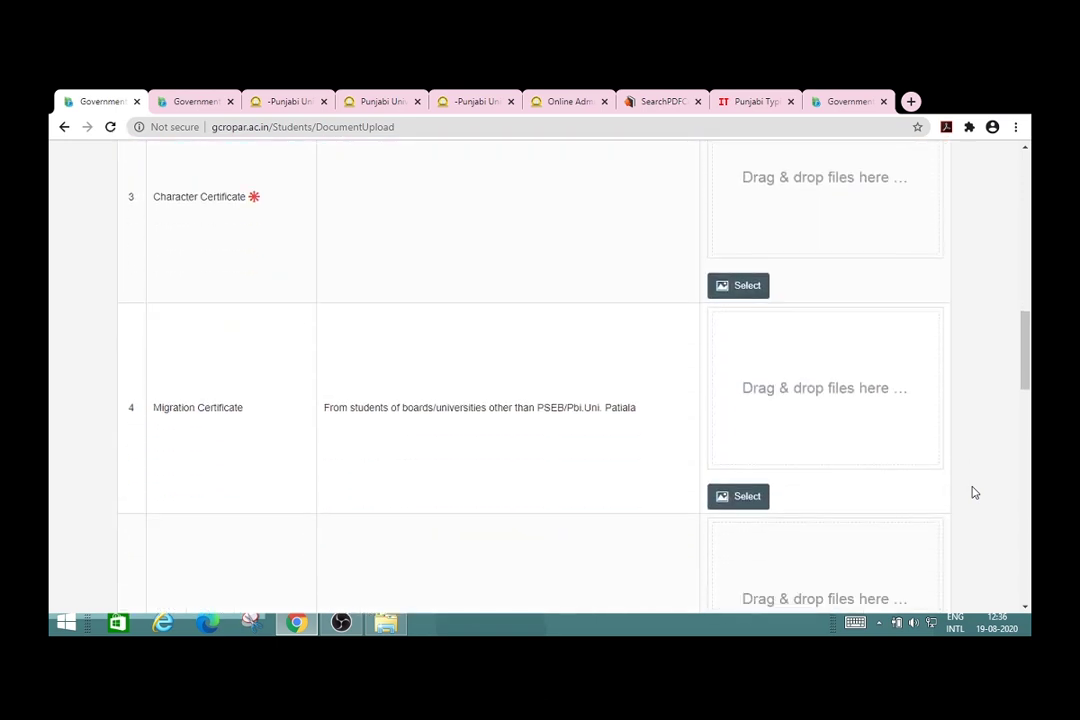
{"action": "scroll", "coordinate": [975, 492], "scroll_direction": "down", "scroll_amount": 5}
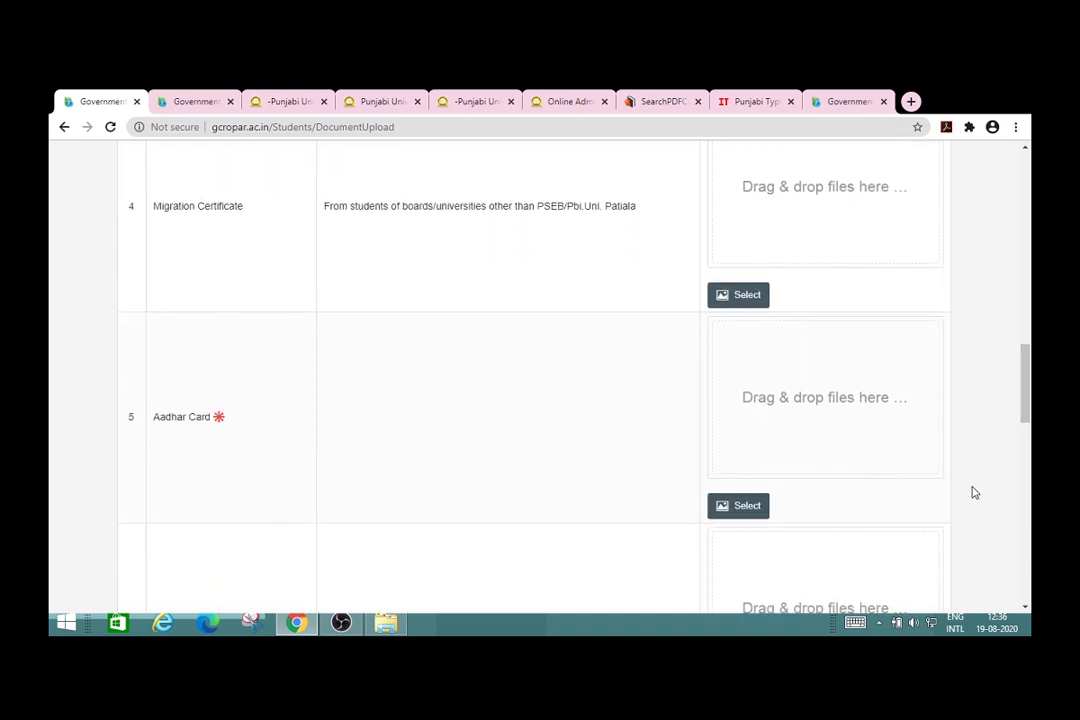
{"action": "scroll", "coordinate": [975, 492], "scroll_direction": "down", "scroll_amount": 2}
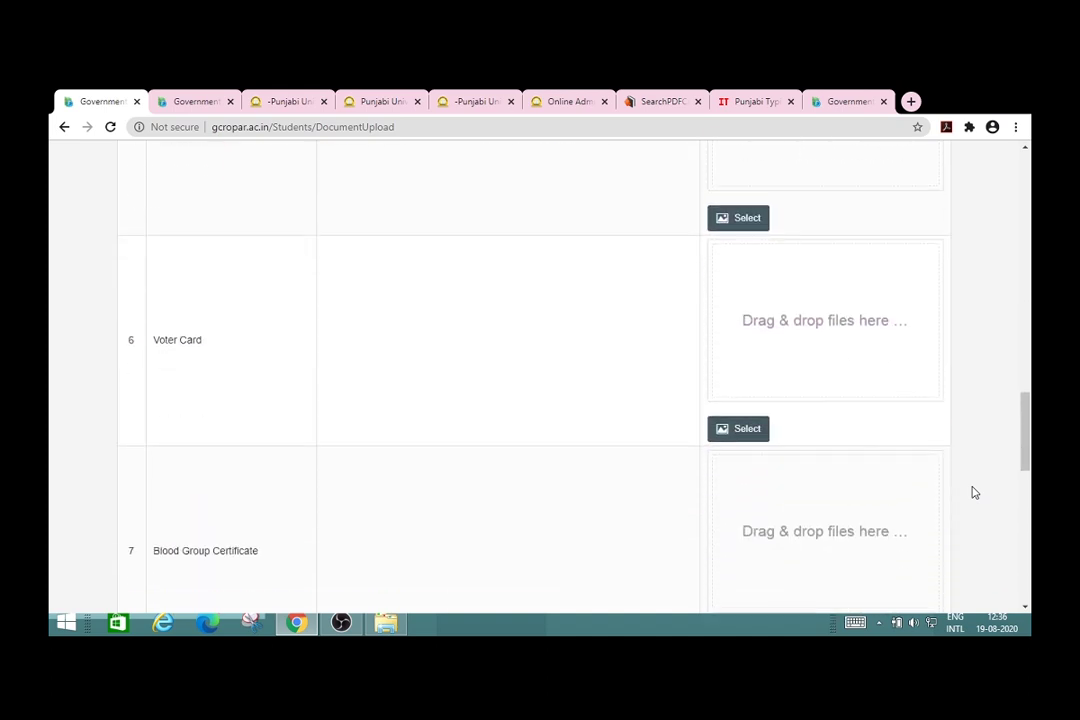
{"action": "scroll", "coordinate": [975, 492], "scroll_direction": "down", "scroll_amount": 2}
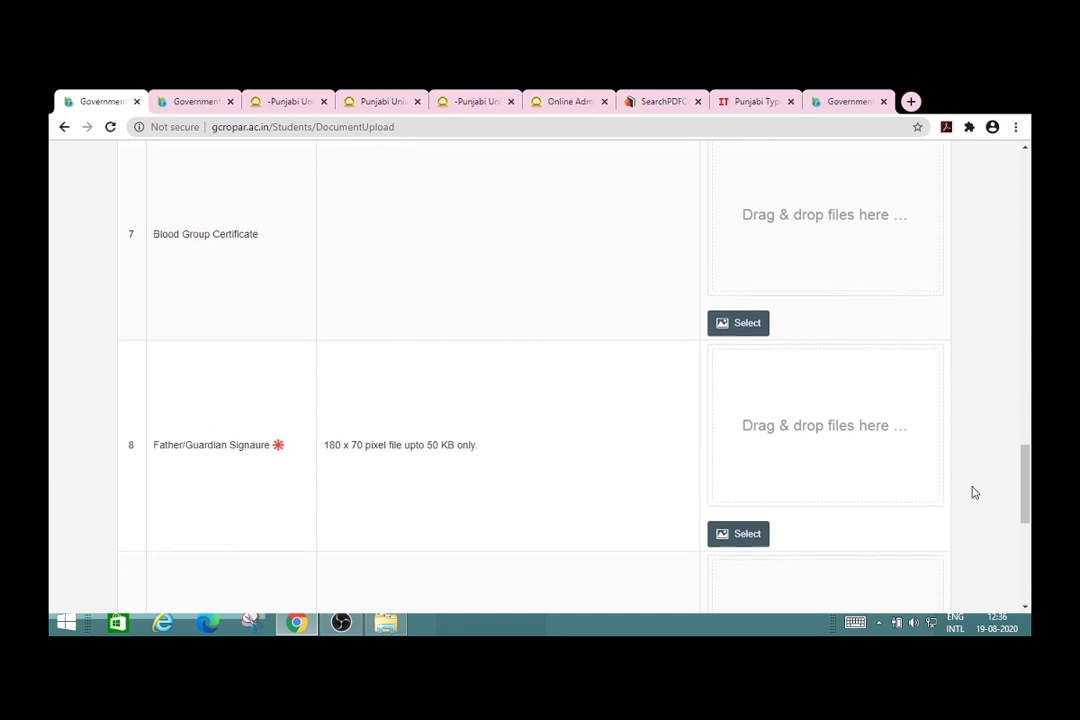
{"action": "scroll", "coordinate": [975, 492], "scroll_direction": "down", "scroll_amount": 2}
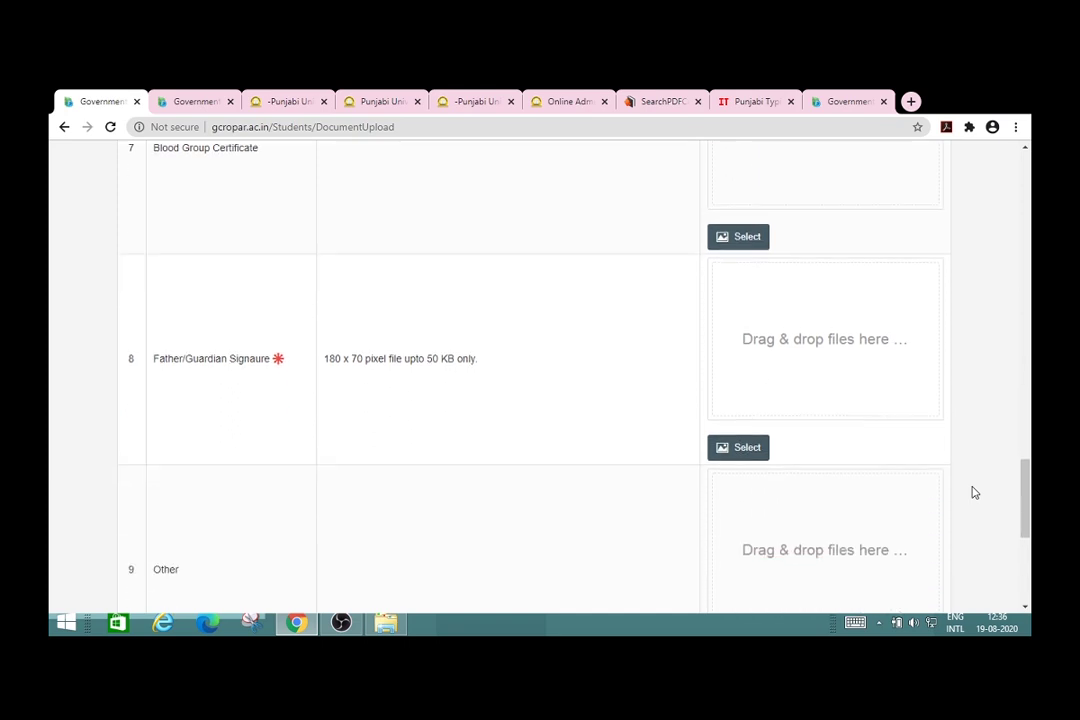
{"action": "scroll", "coordinate": [975, 492], "scroll_direction": "down", "scroll_amount": 1}
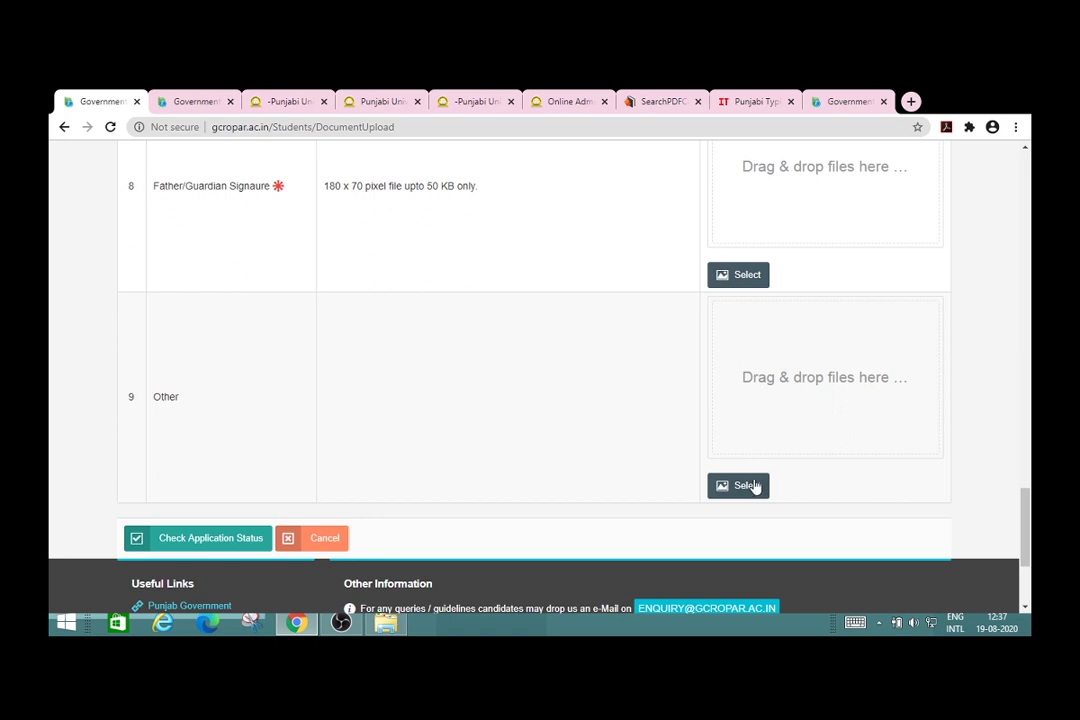
{"action": "scroll", "coordinate": [987, 415], "scroll_direction": "up", "scroll_amount": 3}
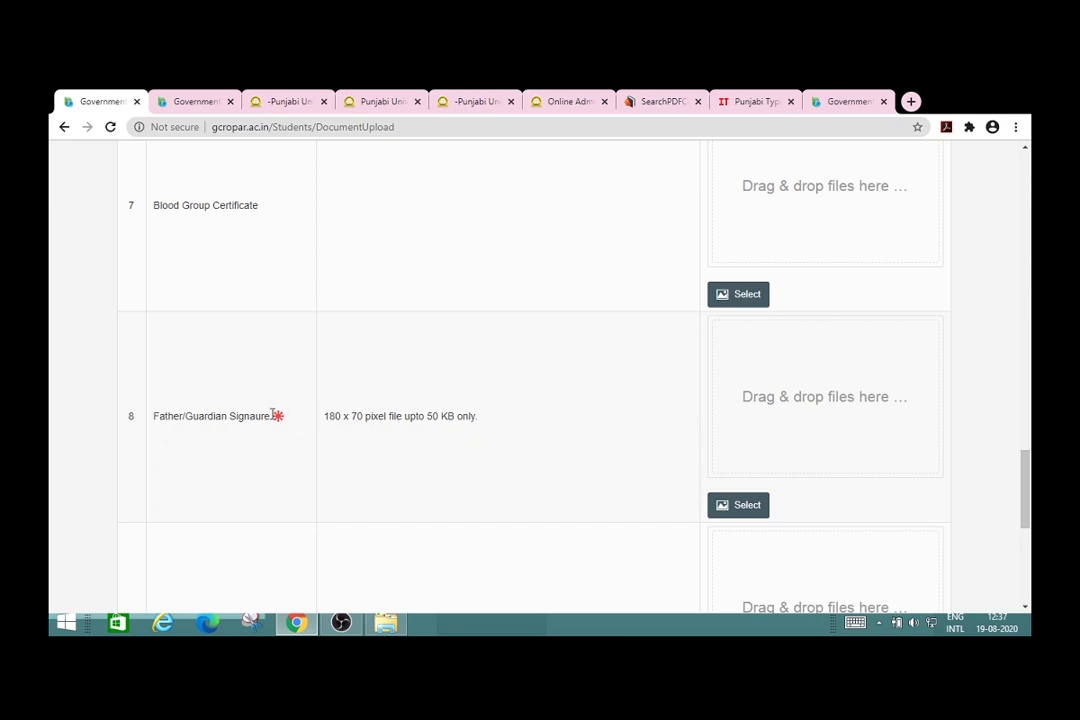
{"action": "scroll", "coordinate": [557, 397], "scroll_direction": "up", "scroll_amount": 1}
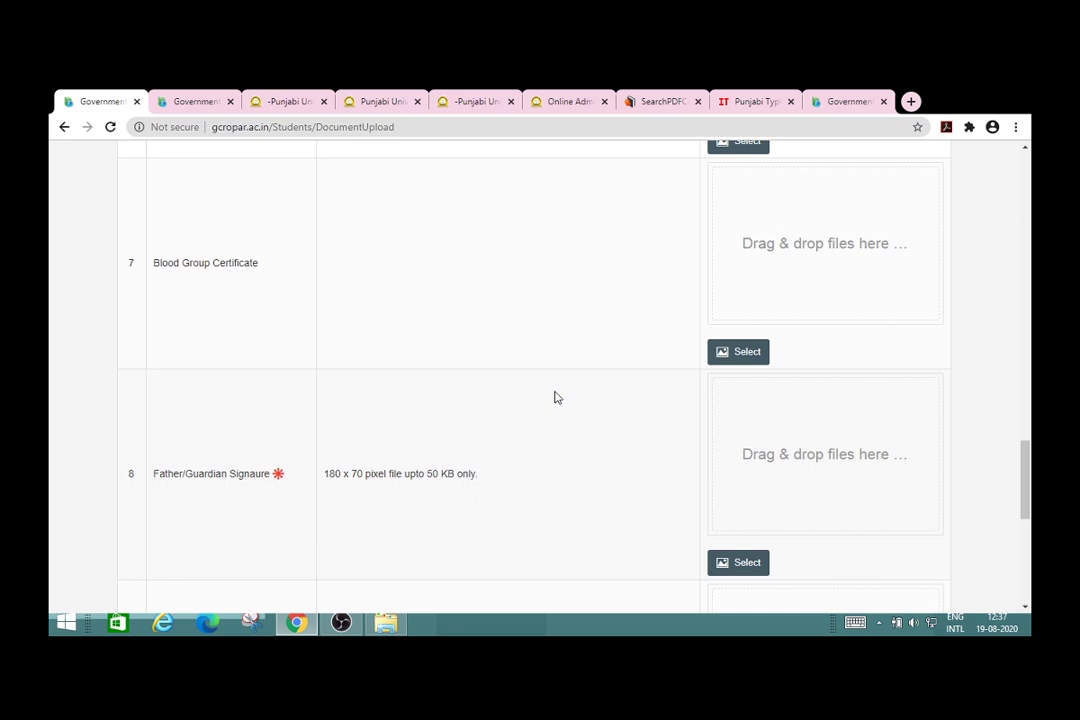
{"action": "scroll", "coordinate": [557, 397], "scroll_direction": "up", "scroll_amount": 3}
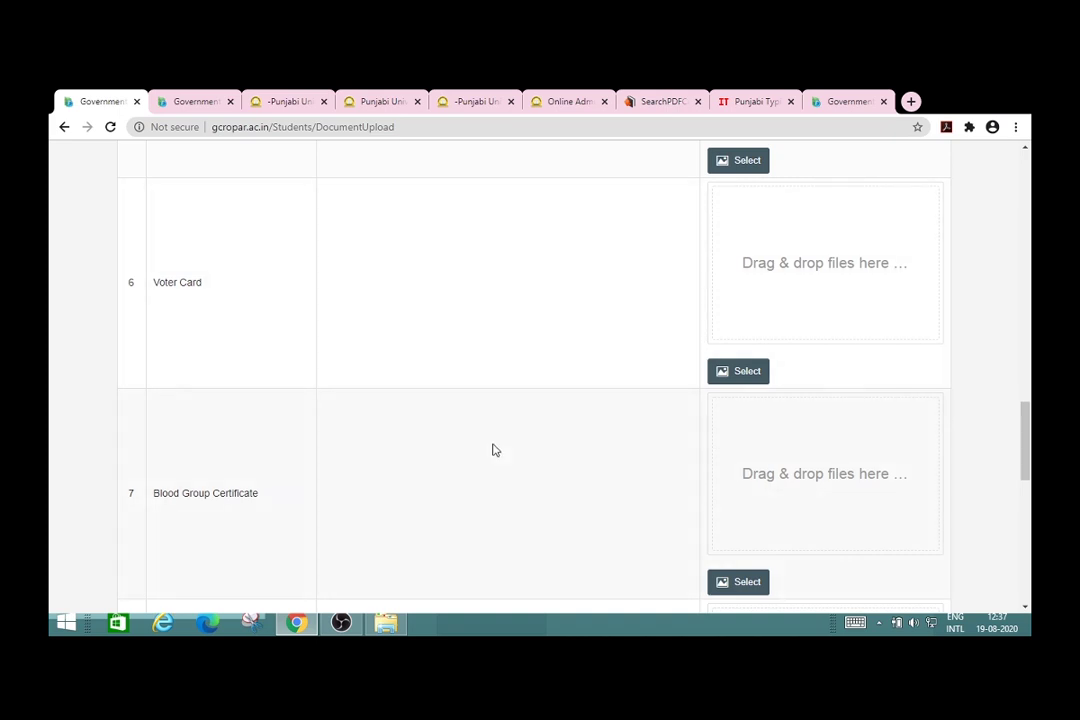
{"action": "scroll", "coordinate": [493, 450], "scroll_direction": "up", "scroll_amount": 5}
{"action": "scroll", "coordinate": [493, 450], "scroll_direction": "up", "scroll_amount": 1}
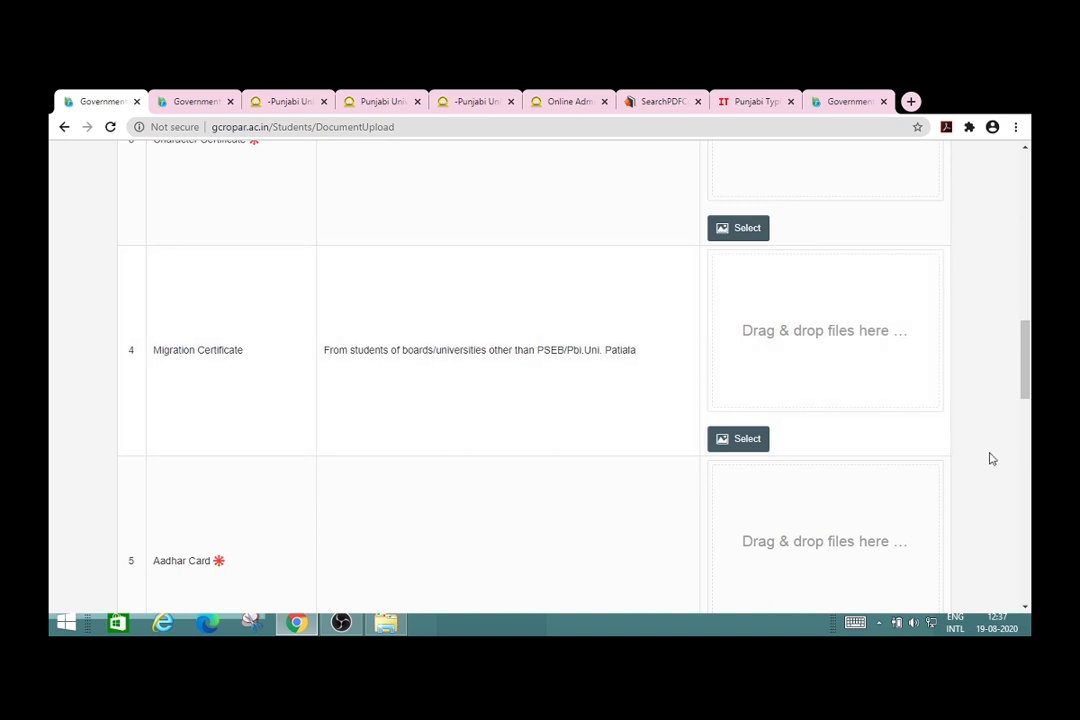
{"action": "scroll", "coordinate": [991, 458], "scroll_direction": "down", "scroll_amount": 9}
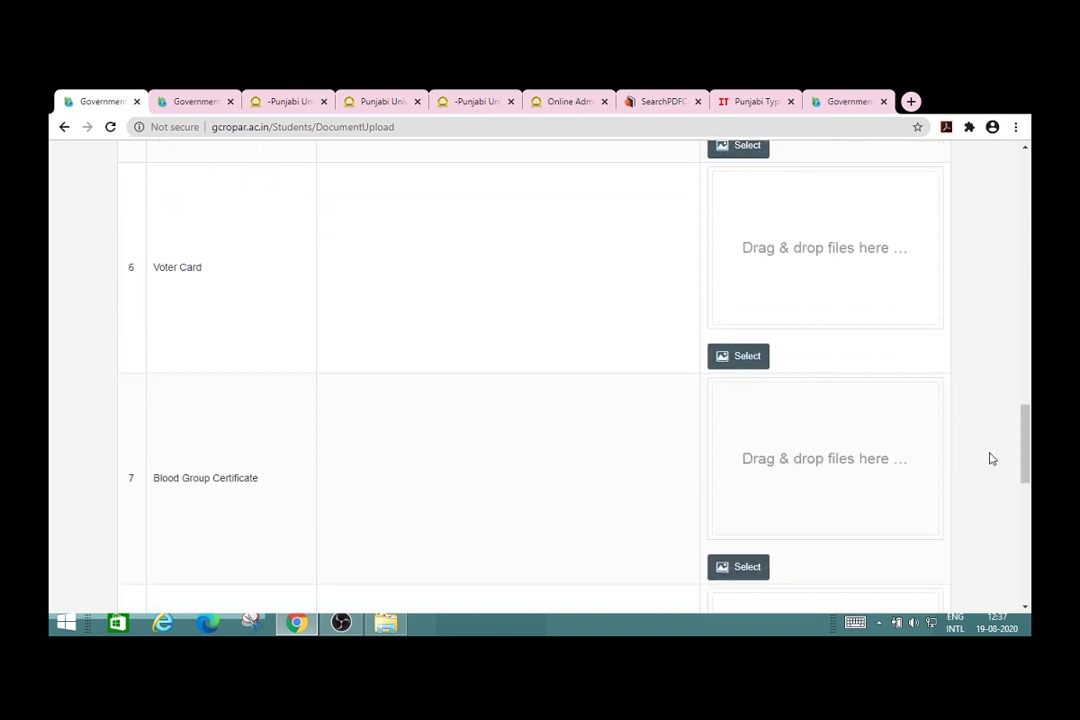
{"action": "scroll", "coordinate": [991, 458], "scroll_direction": "down", "scroll_amount": 5}
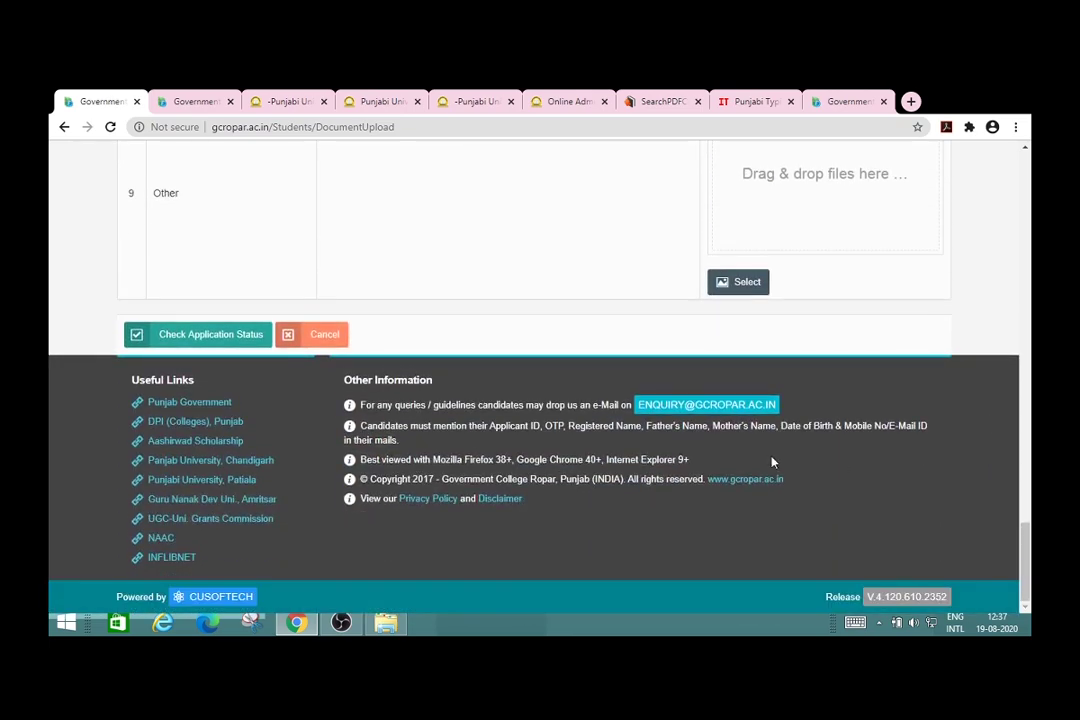
Step: From Check Application Status, print the BA Sem-I form, triggering the invalid-form notice
{"action": "left_click", "coordinate": [221, 337]}
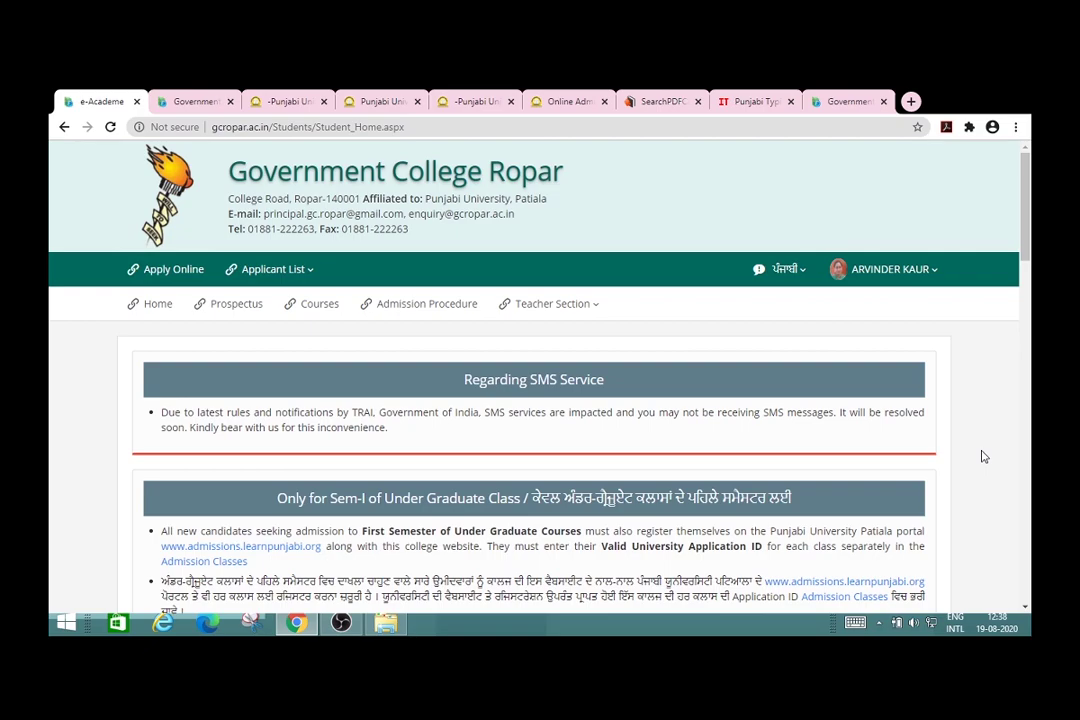
{"action": "scroll", "coordinate": [983, 457], "scroll_direction": "down", "scroll_amount": 1}
{"action": "scroll", "coordinate": [983, 457], "scroll_direction": "down", "scroll_amount": 15}
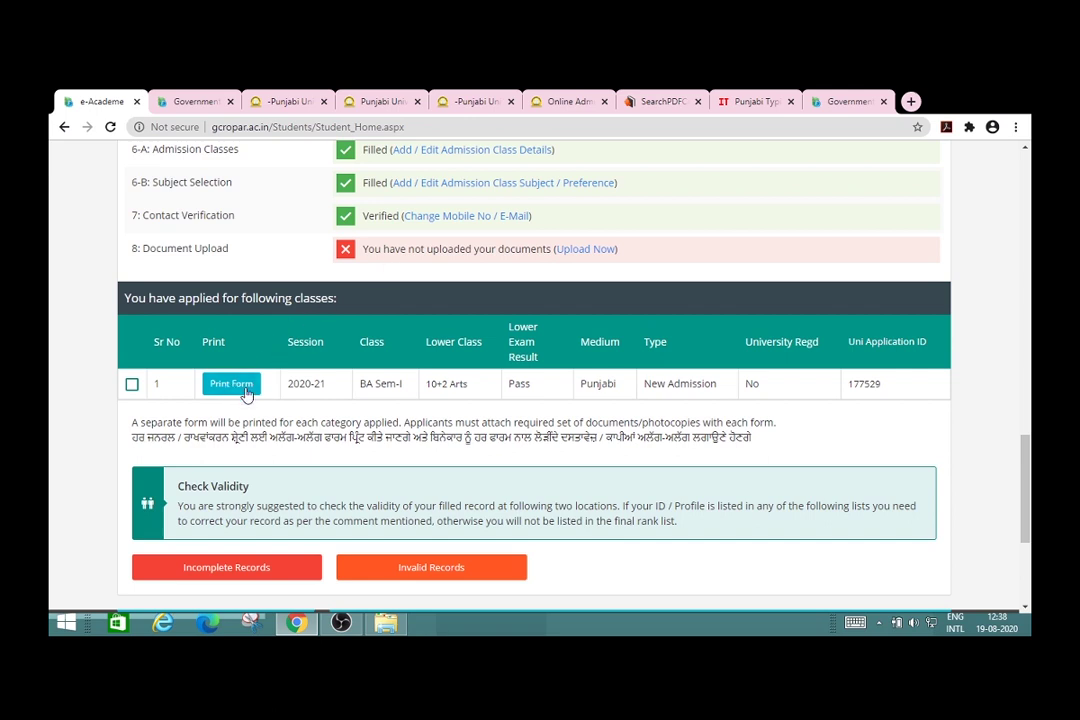
{"action": "left_click", "coordinate": [246, 394]}
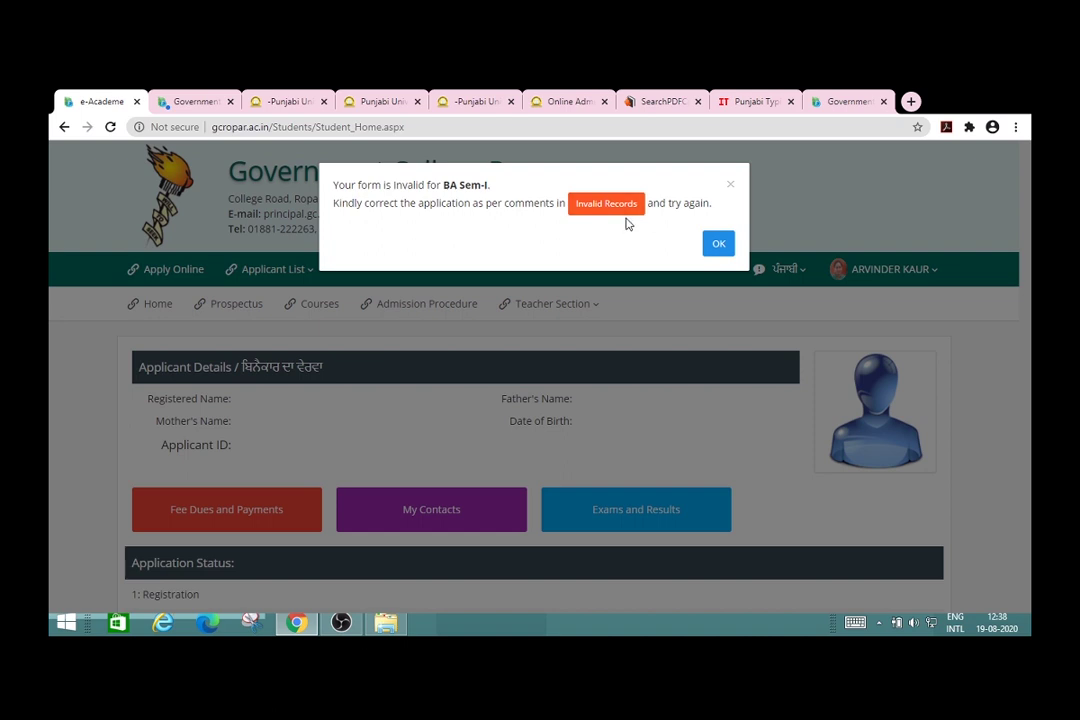
Step: Open the BA Sem-I Invalid Records list and scroll through the rejection comments
{"action": "left_click", "coordinate": [615, 210]}
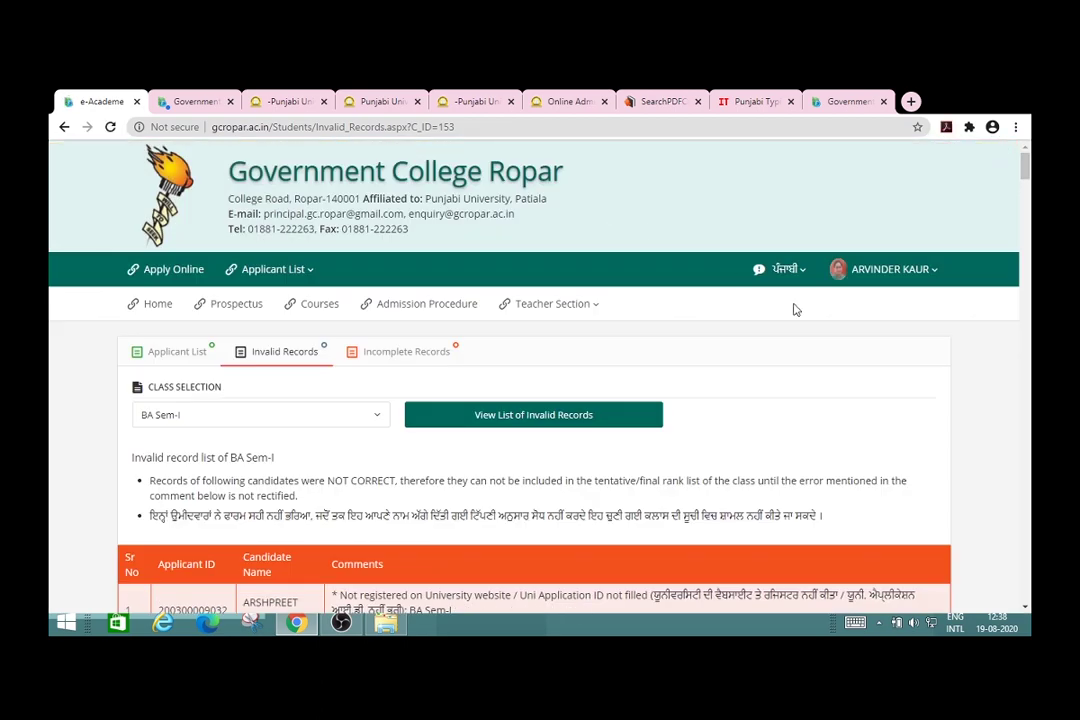
{"action": "scroll", "coordinate": [996, 478], "scroll_direction": "down", "scroll_amount": 1}
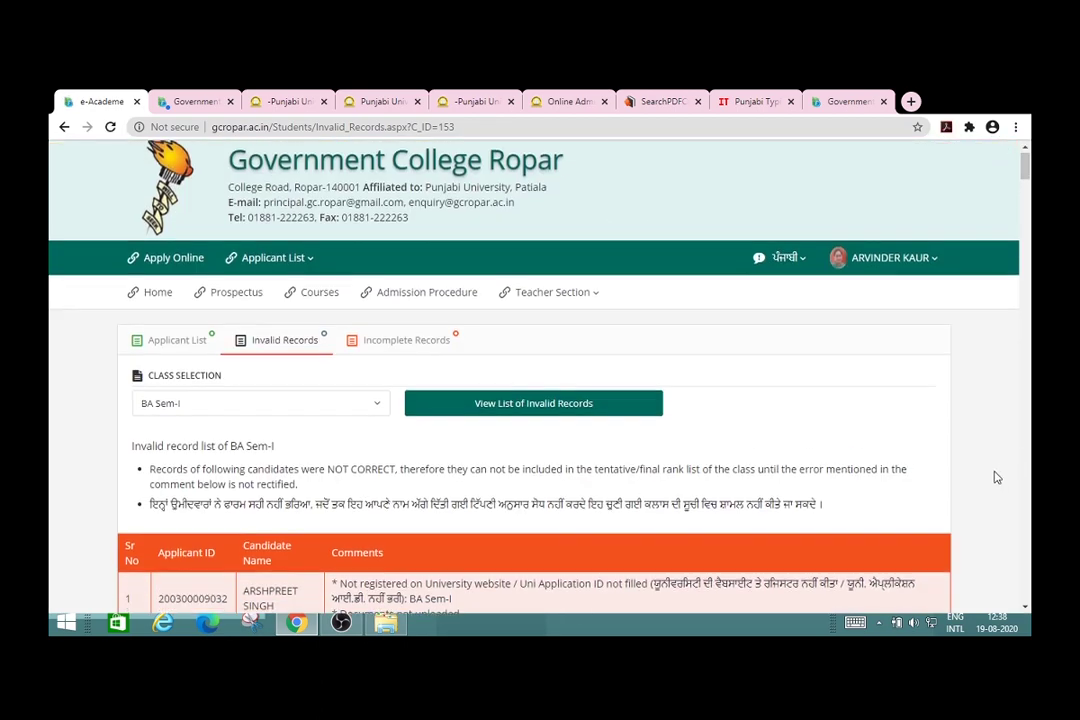
{"action": "scroll", "coordinate": [996, 478], "scroll_direction": "down", "scroll_amount": 2}
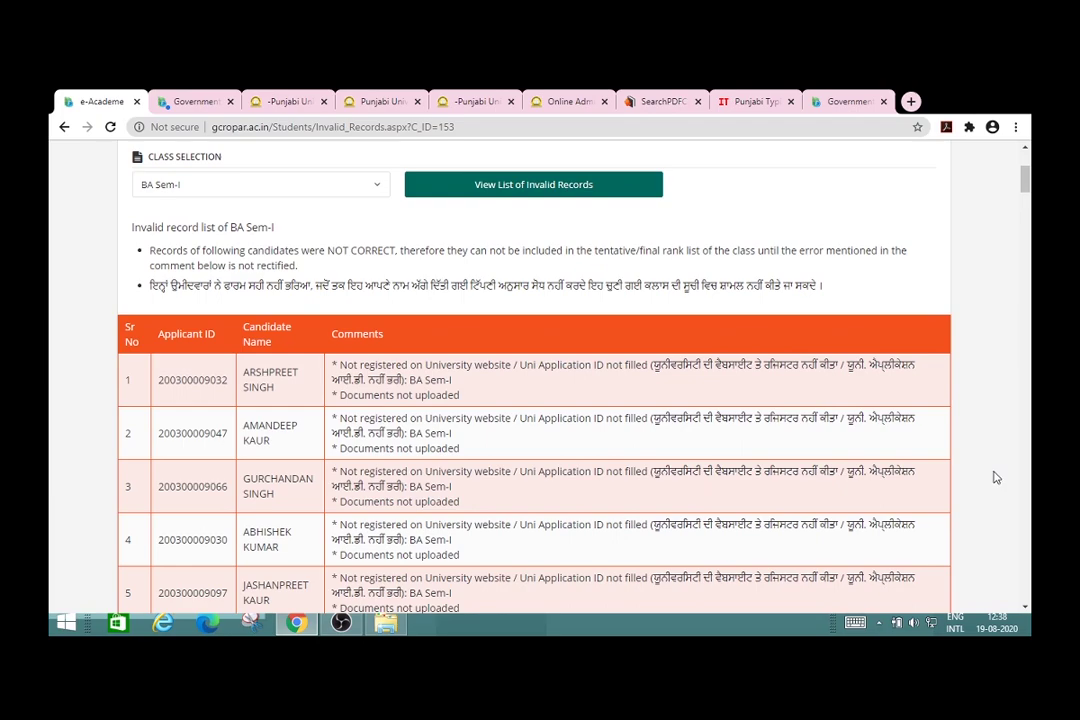
{"action": "scroll", "coordinate": [996, 478], "scroll_direction": "down", "scroll_amount": 3}
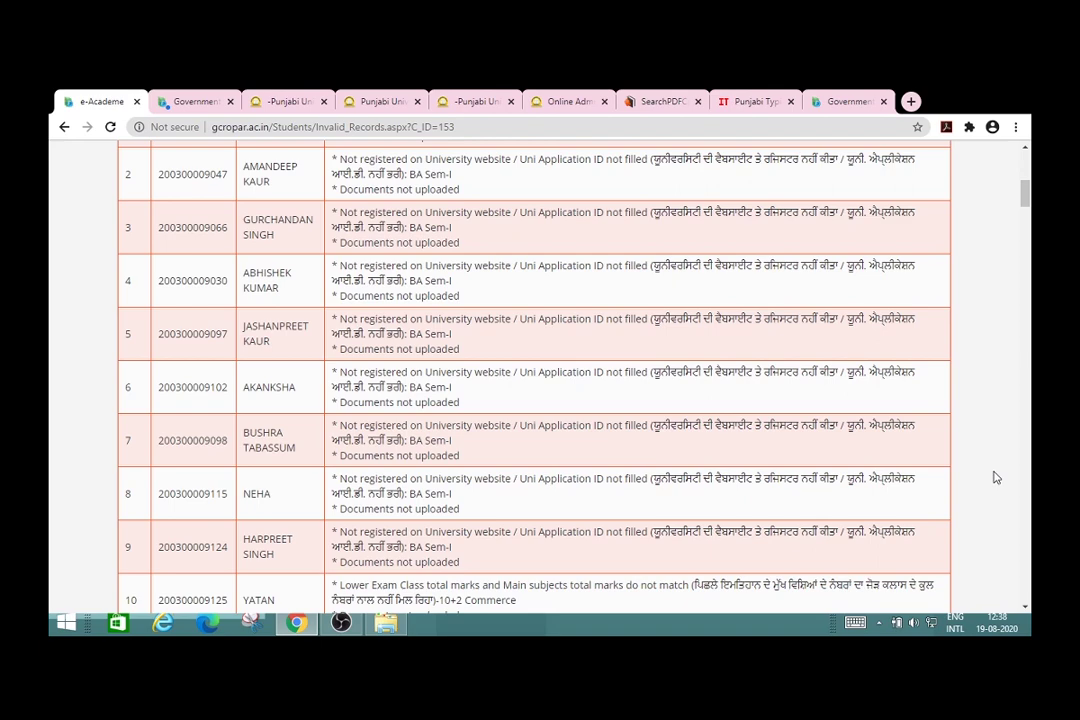
Step: Find the applicant's name on the page, landing on row 173 marked 'Documents not uploaded'
{"action": "key", "text": "ctrl+f"}
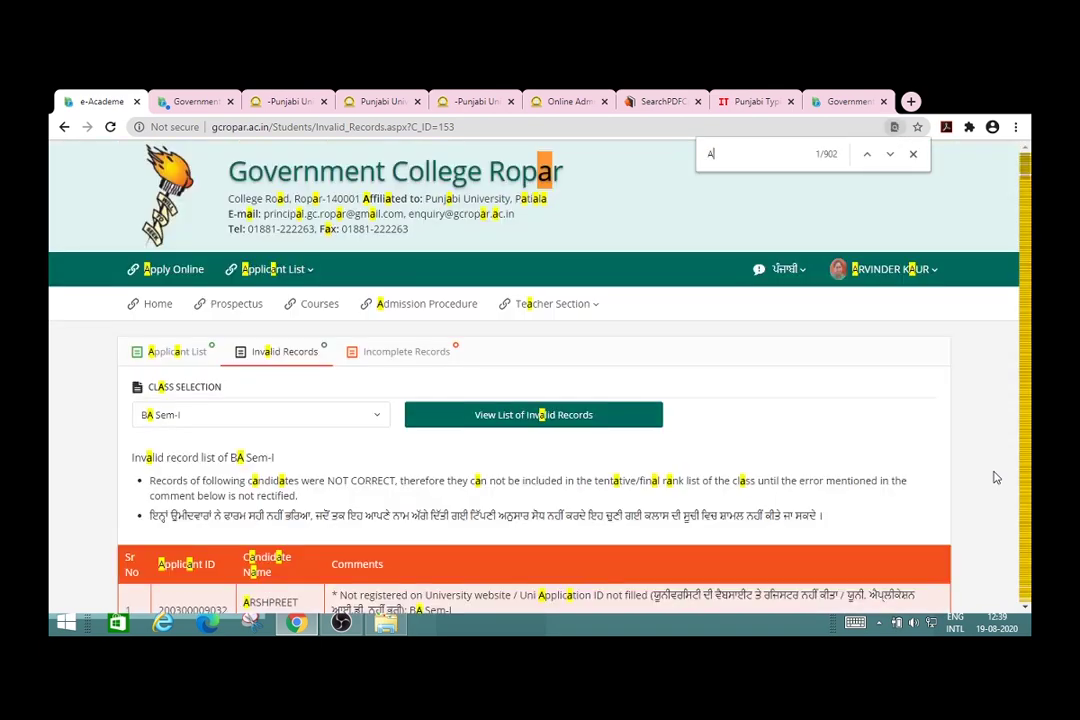
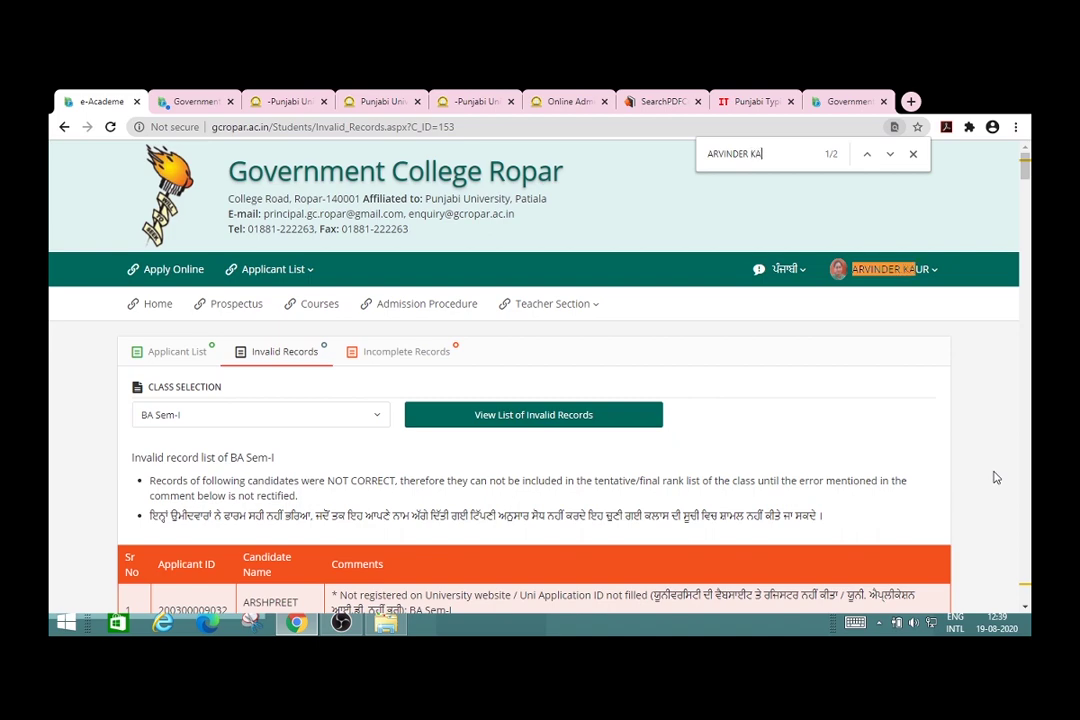
{"action": "key", "text": "Return"}
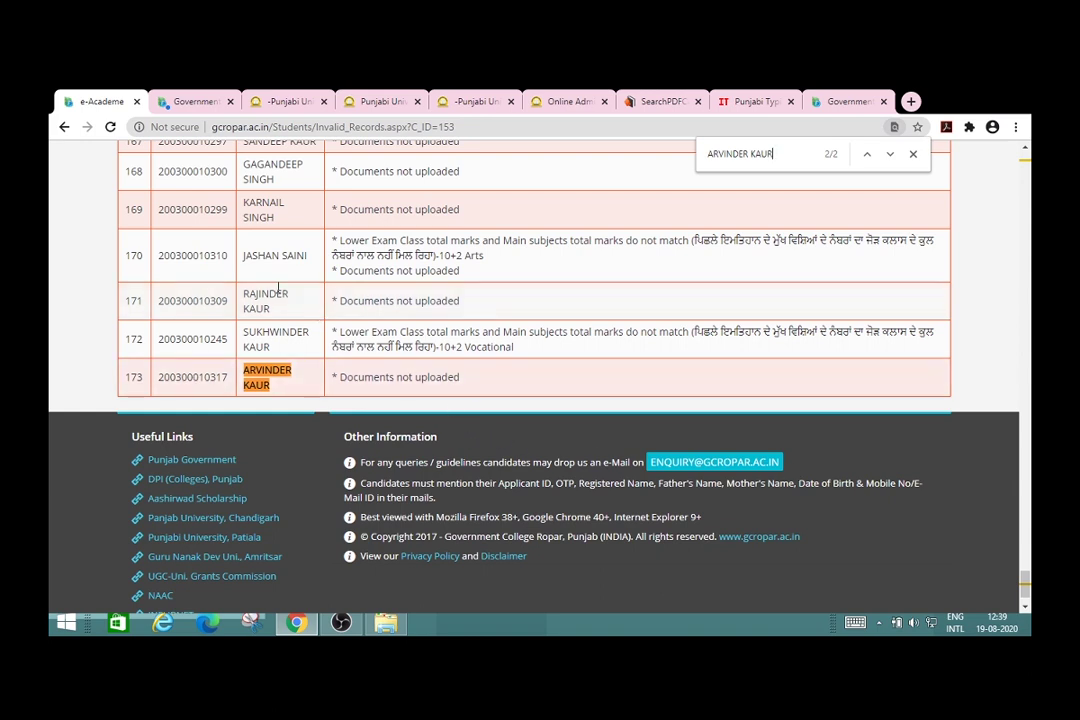
Step: Go back to the student home, resubmit the page, and dismiss the invalid-form notice
{"action": "left_click", "coordinate": [62, 128]}
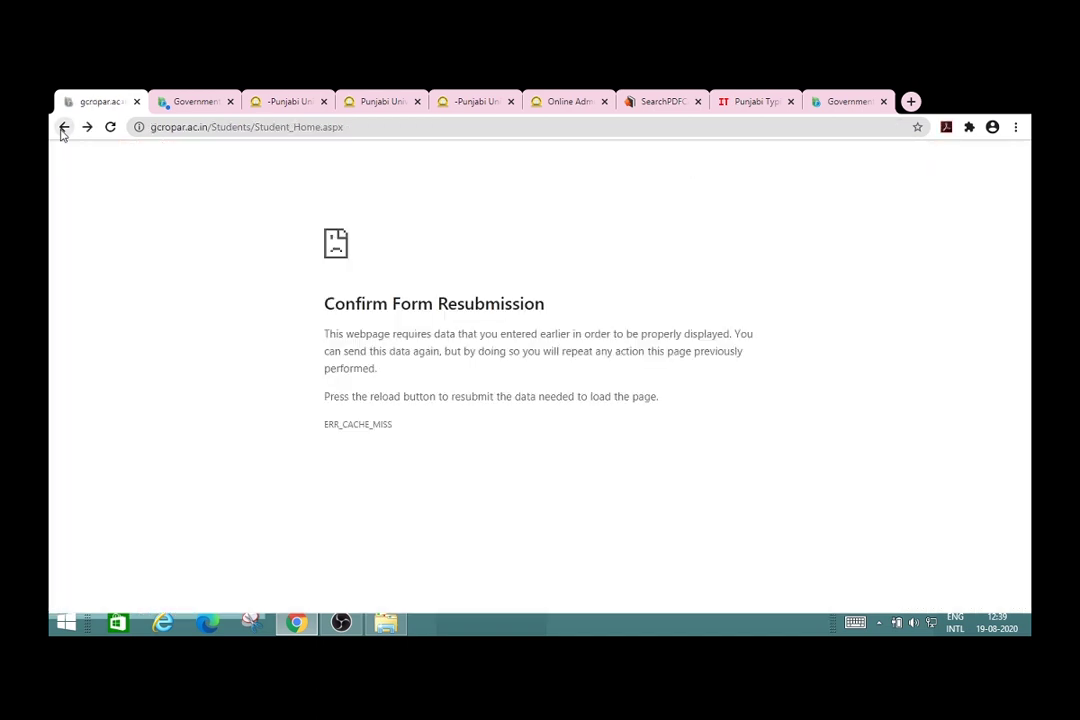
{"action": "left_click", "coordinate": [110, 127]}
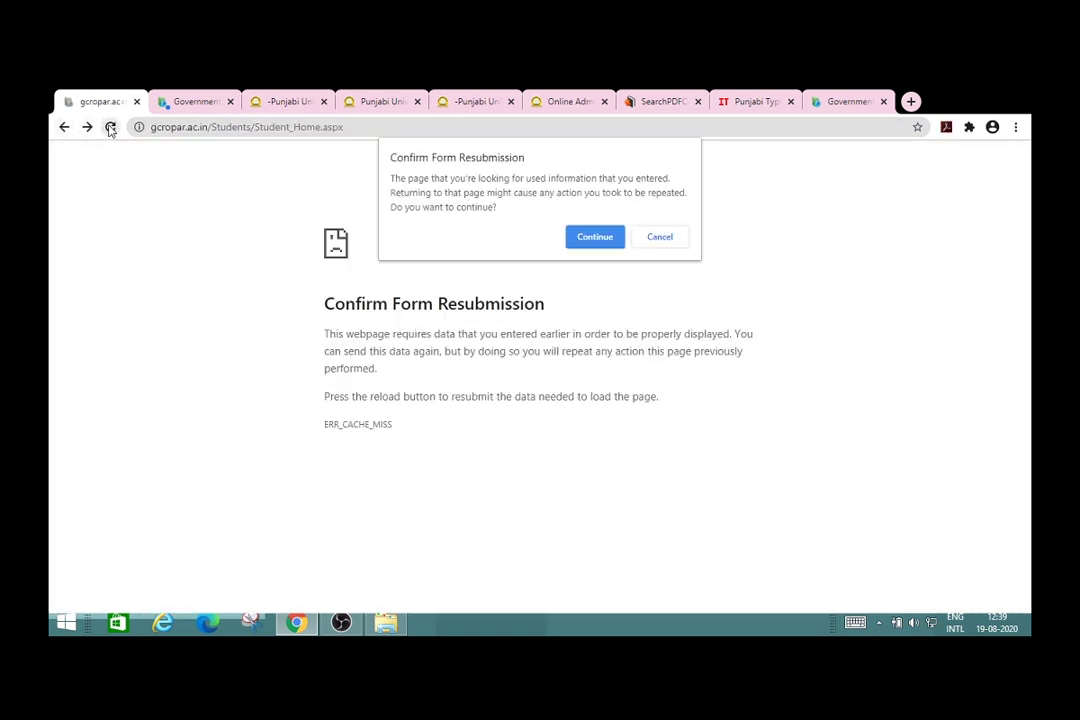
{"action": "left_click", "coordinate": [595, 237]}
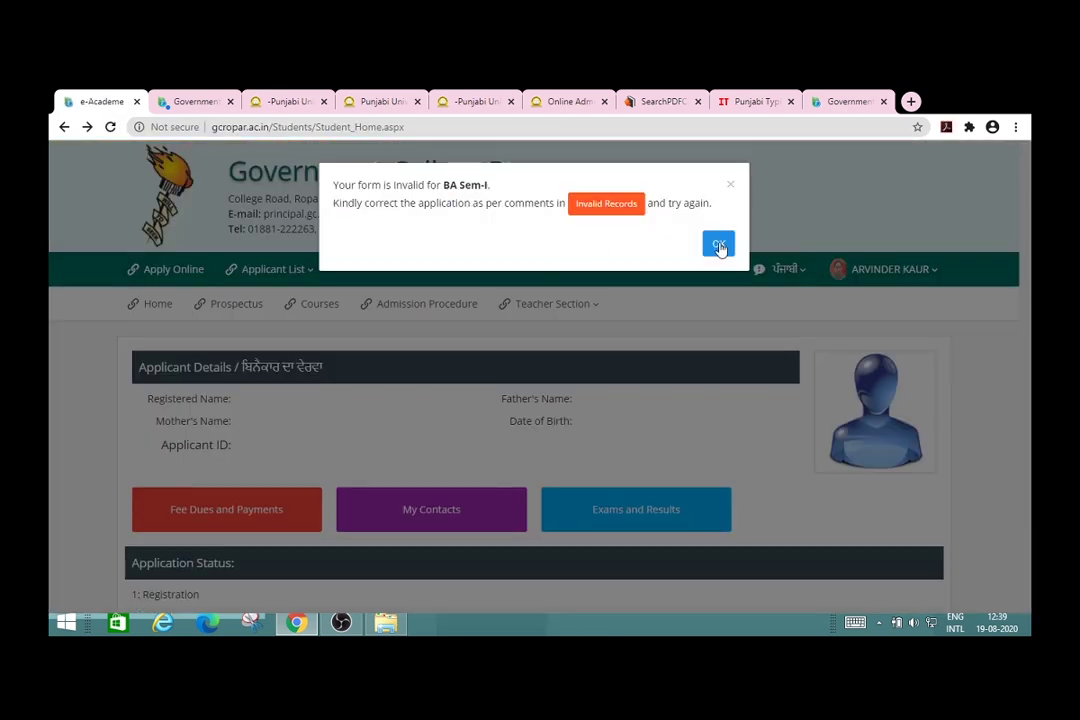
{"action": "left_click", "coordinate": [718, 245]}
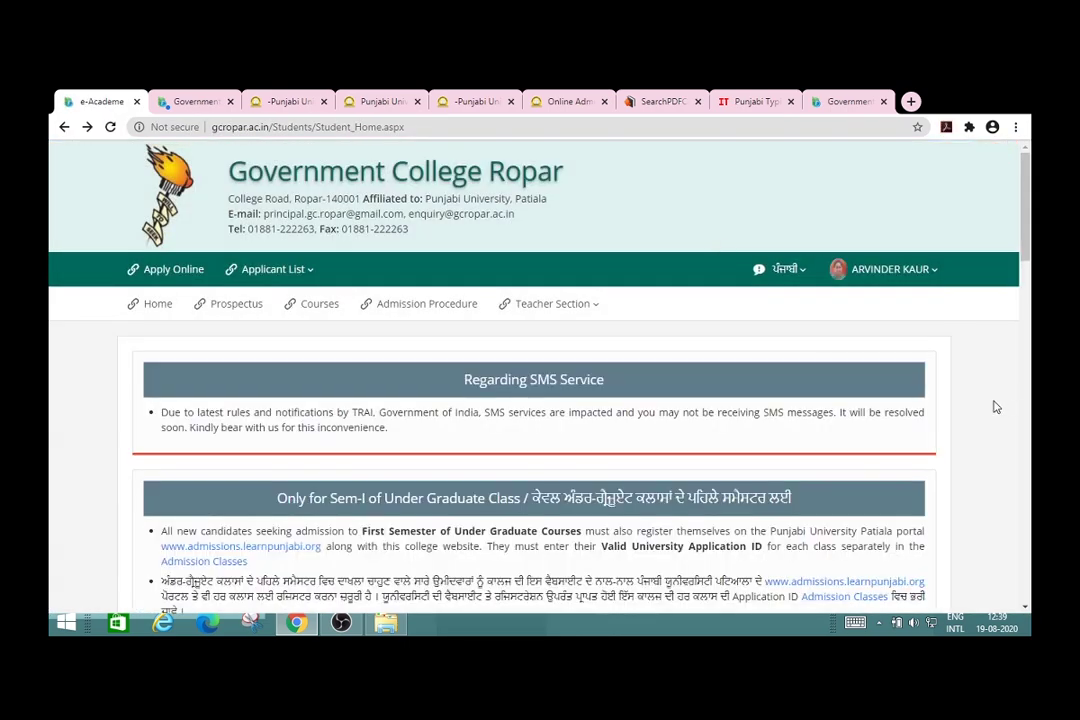
Step: Scroll through the Application Status checklist, then go to the college website's Home page
{"action": "scroll", "coordinate": [996, 407], "scroll_direction": "down", "scroll_amount": 10}
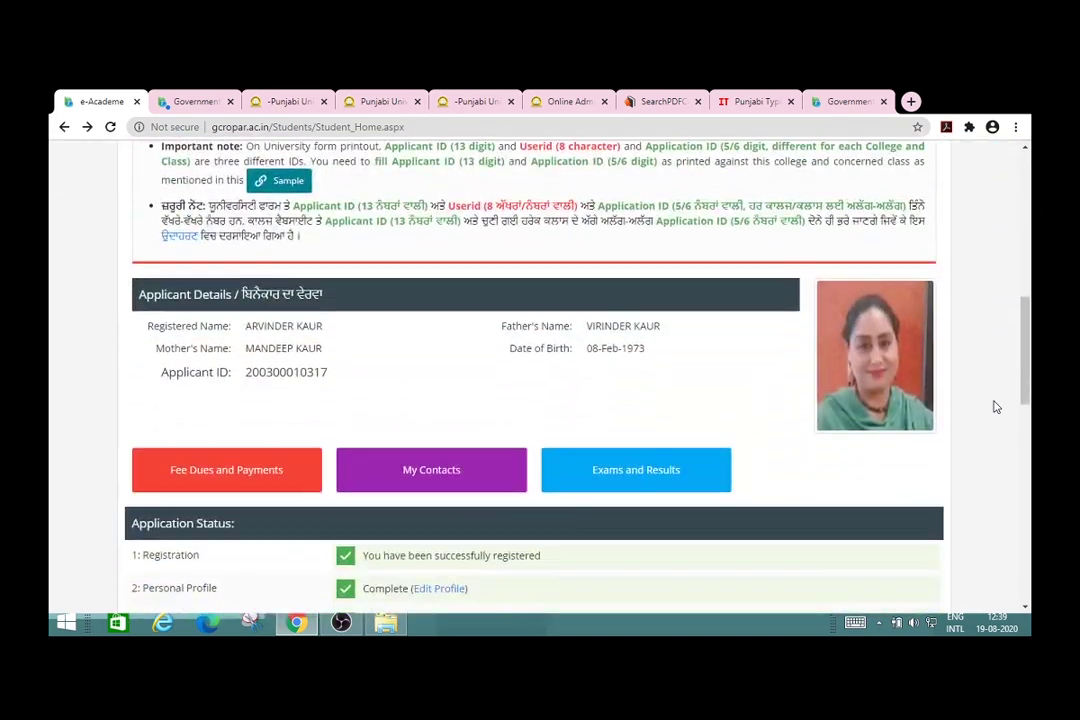
{"action": "scroll", "coordinate": [996, 407], "scroll_direction": "down", "scroll_amount": 3}
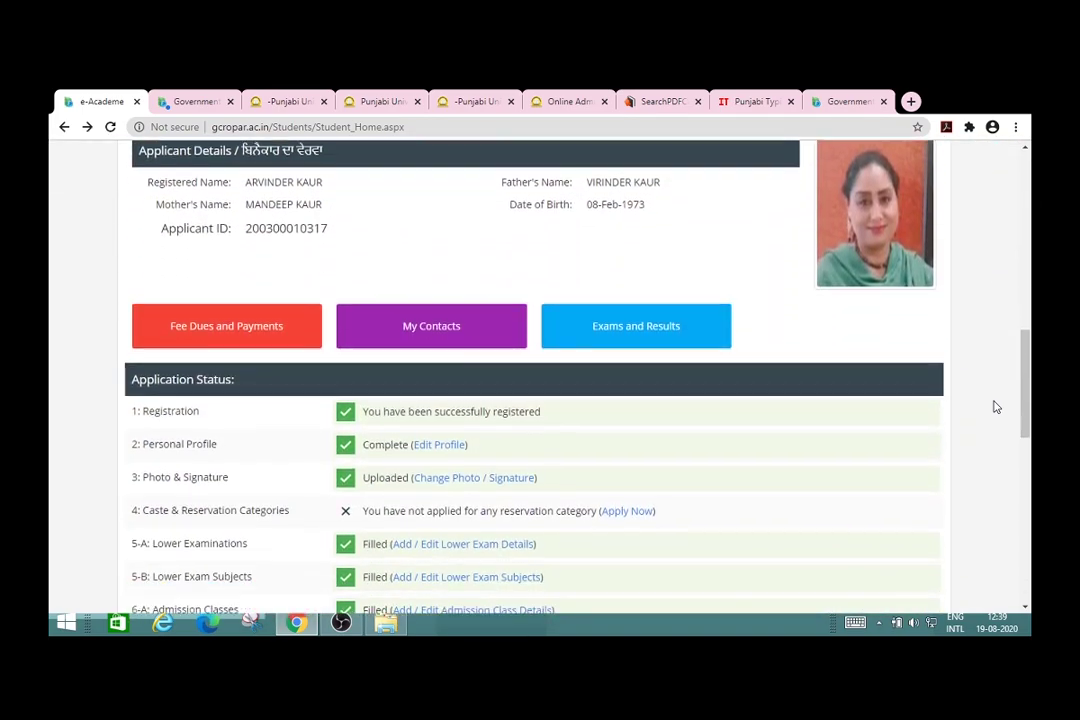
{"action": "scroll", "coordinate": [996, 407], "scroll_direction": "down", "scroll_amount": 5}
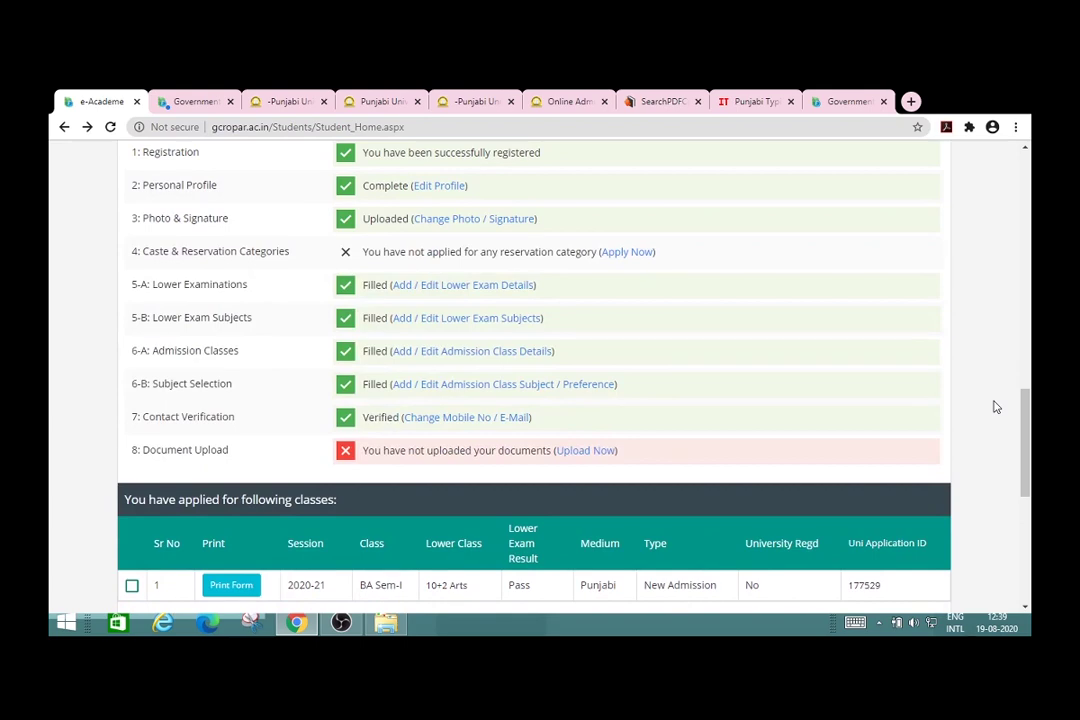
{"action": "scroll", "coordinate": [996, 407], "scroll_direction": "down", "scroll_amount": 4}
{"action": "scroll", "coordinate": [996, 407], "scroll_direction": "down", "scroll_amount": 1}
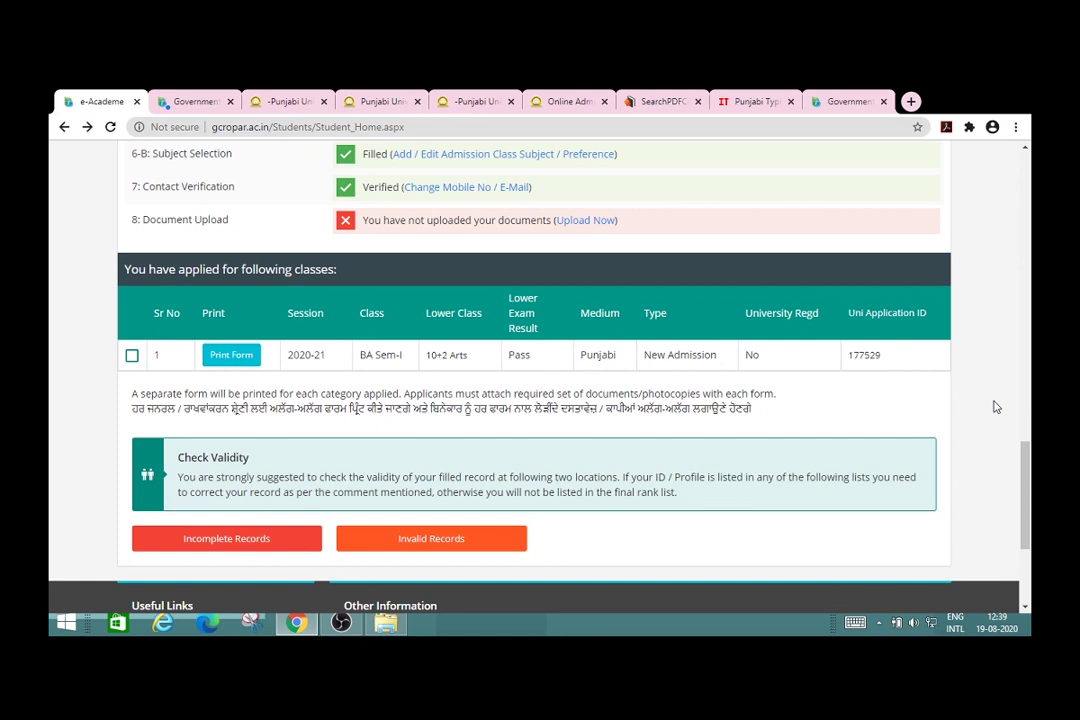
{"action": "scroll", "coordinate": [996, 407], "scroll_direction": "down", "scroll_amount": 1}
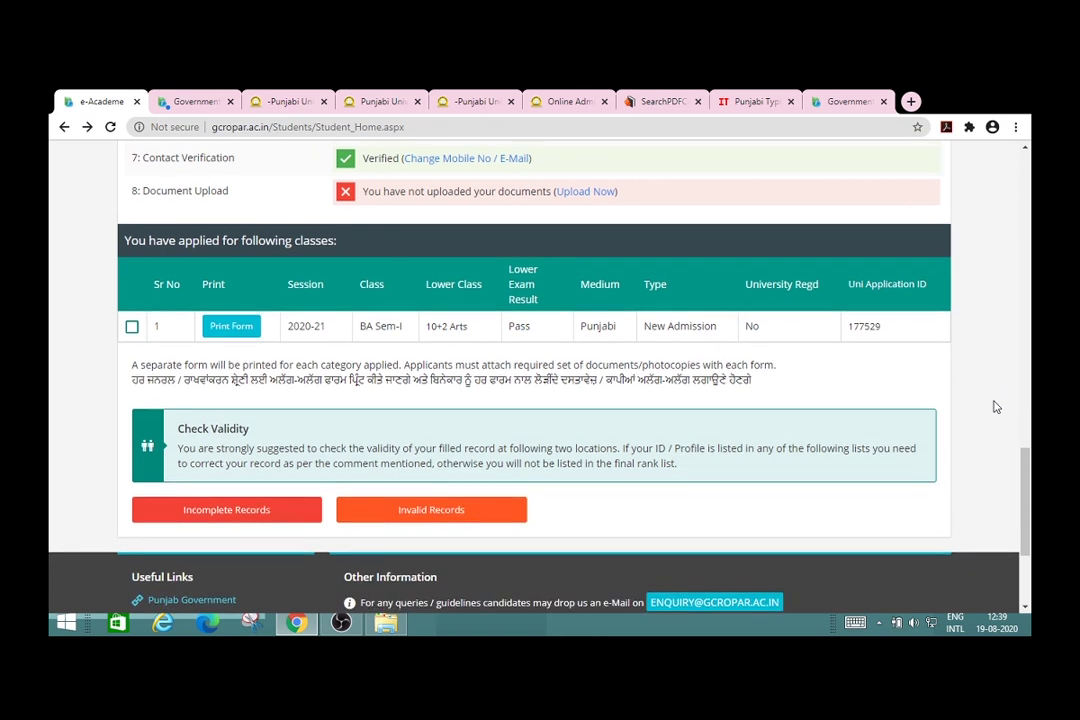
{"action": "scroll", "coordinate": [996, 407], "scroll_direction": "up", "scroll_amount": 10}
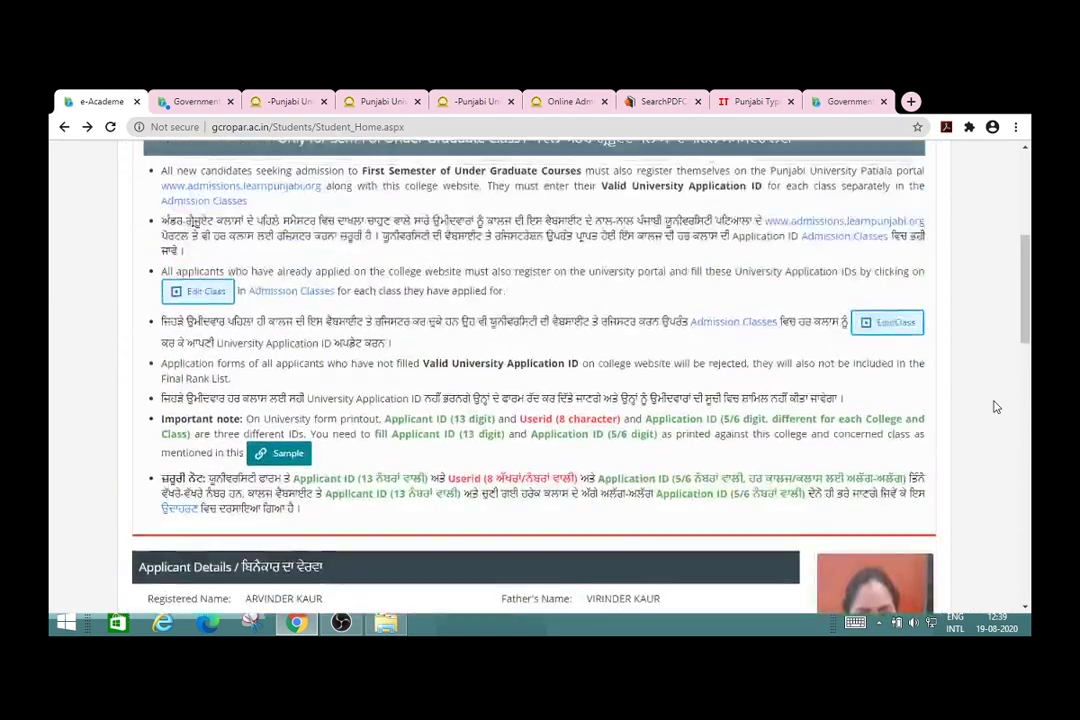
{"action": "scroll", "coordinate": [996, 407], "scroll_direction": "up", "scroll_amount": 8}
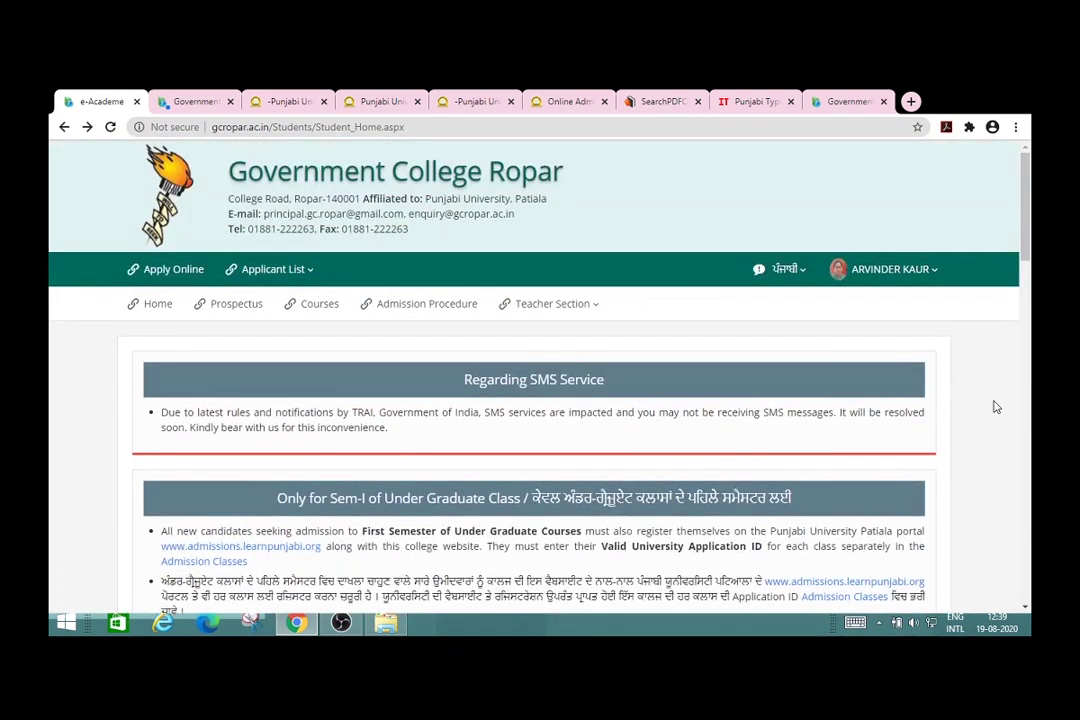
{"action": "left_click", "coordinate": [163, 306]}
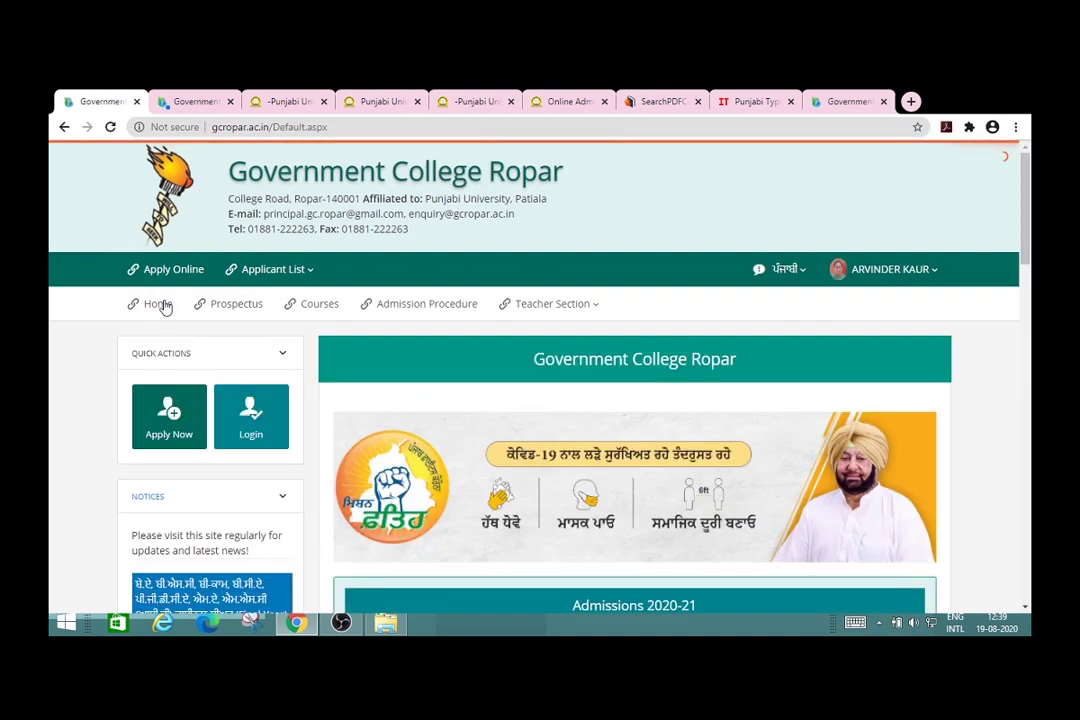